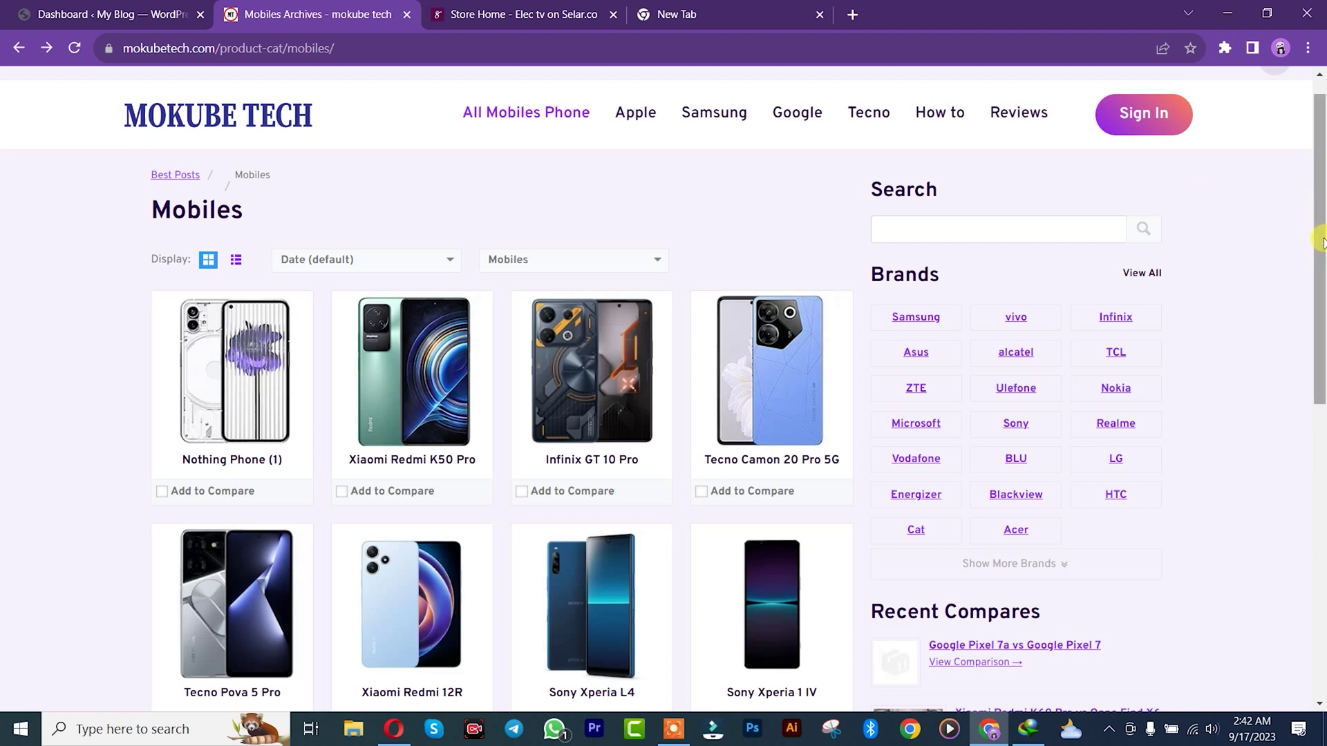
# - Look over the mobiles catalog on the Mokube Tech site and go forward to the Nothing Phone (1) product page
pyautogui.moveTo(1318, 228)
pyautogui.mouseDown()
pyautogui.moveTo(1318, 297)
pyautogui.moveTo(1311, 246)
pyautogui.mouseUp()
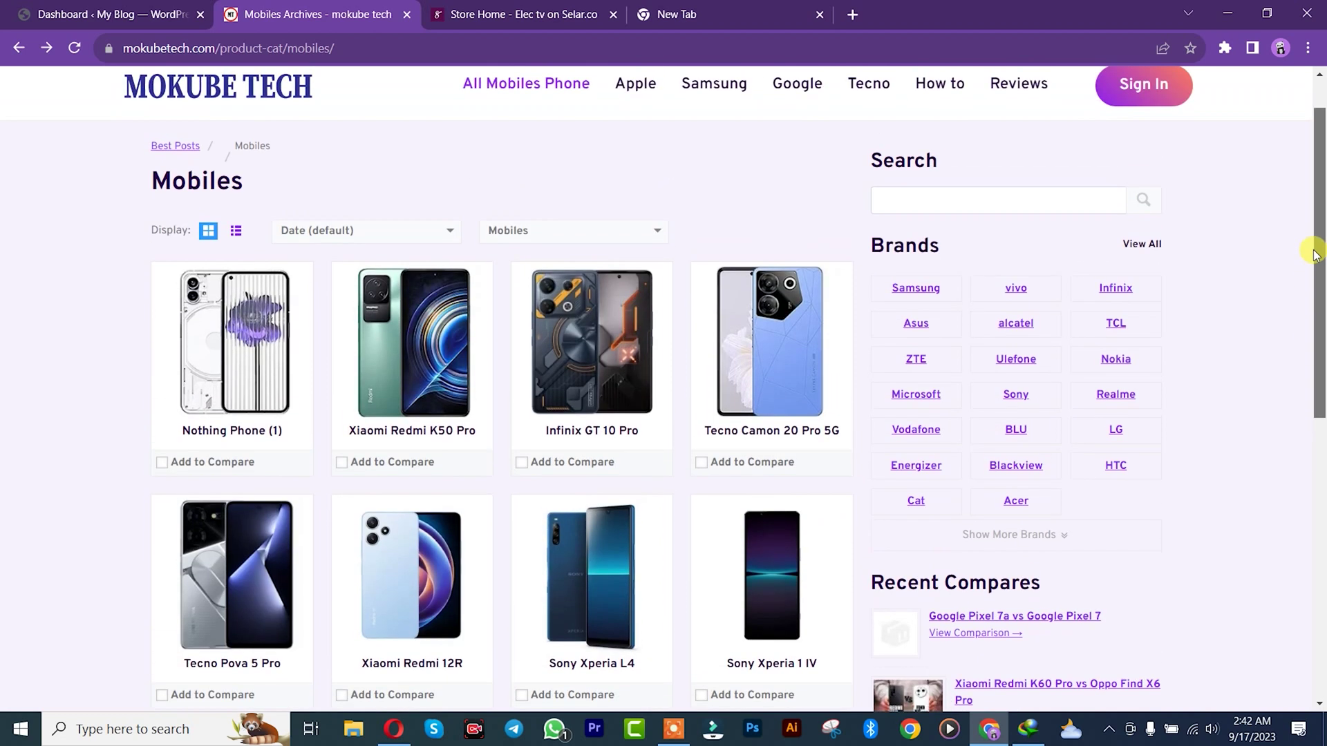
pyautogui.click(46, 50)
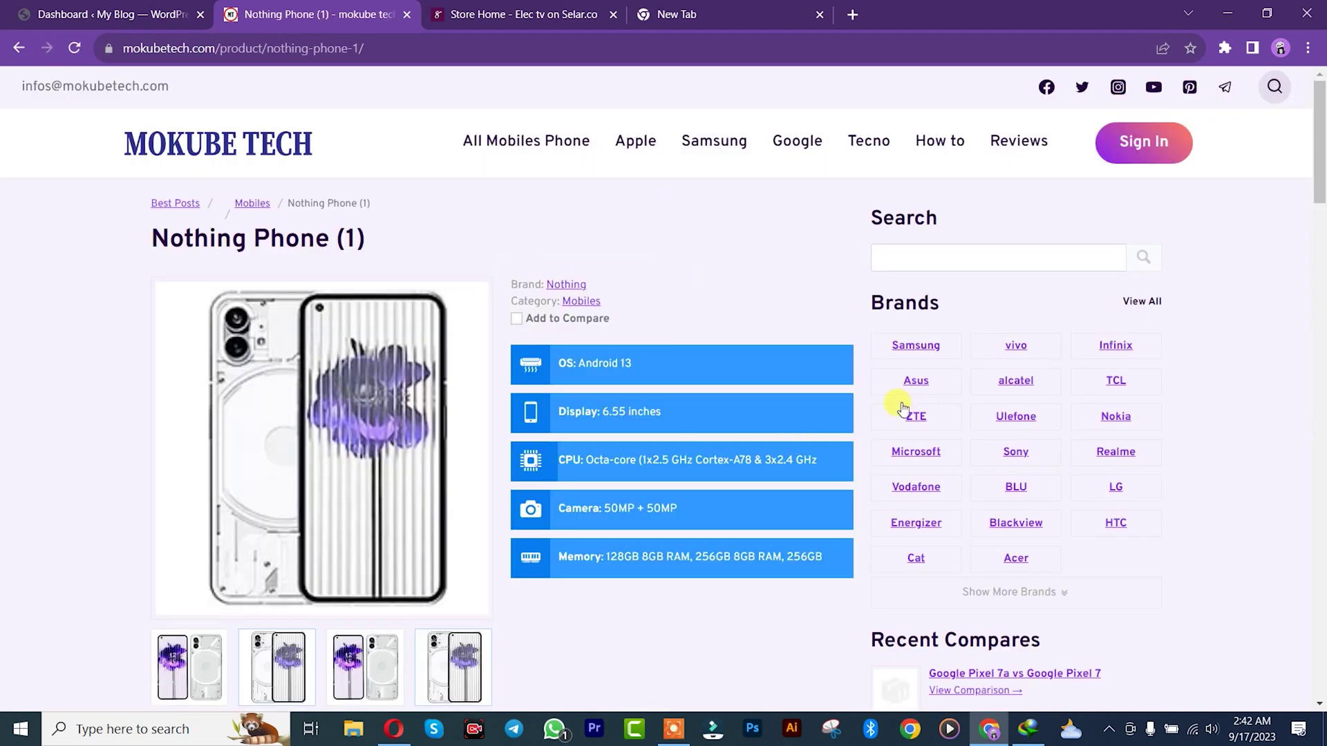
pyautogui.moveTo(1318, 170)
pyautogui.mouseDown()
pyautogui.moveTo(1295, 574)
pyautogui.moveTo(1320, 166)
pyautogui.mouseUp()
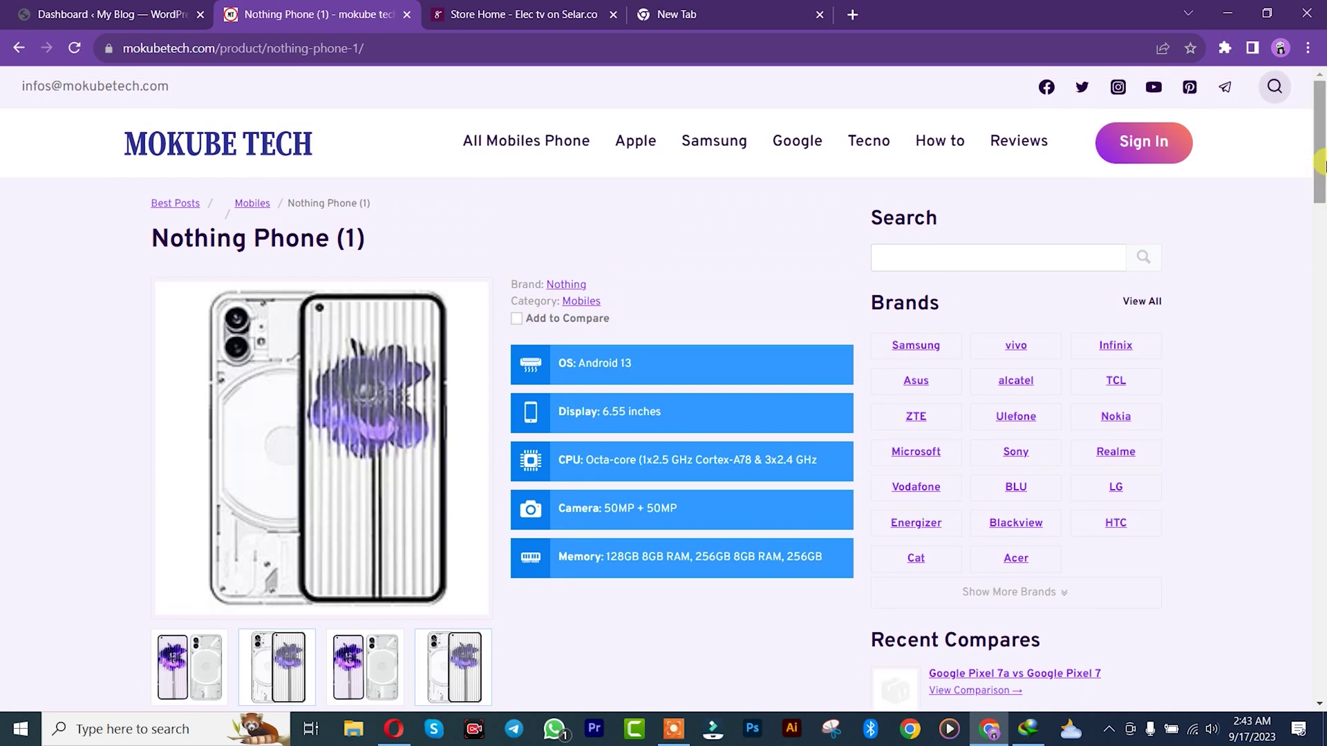
# - Switch to the WordPress admin dashboard and open the APS Products list
pyautogui.click(25, 7)
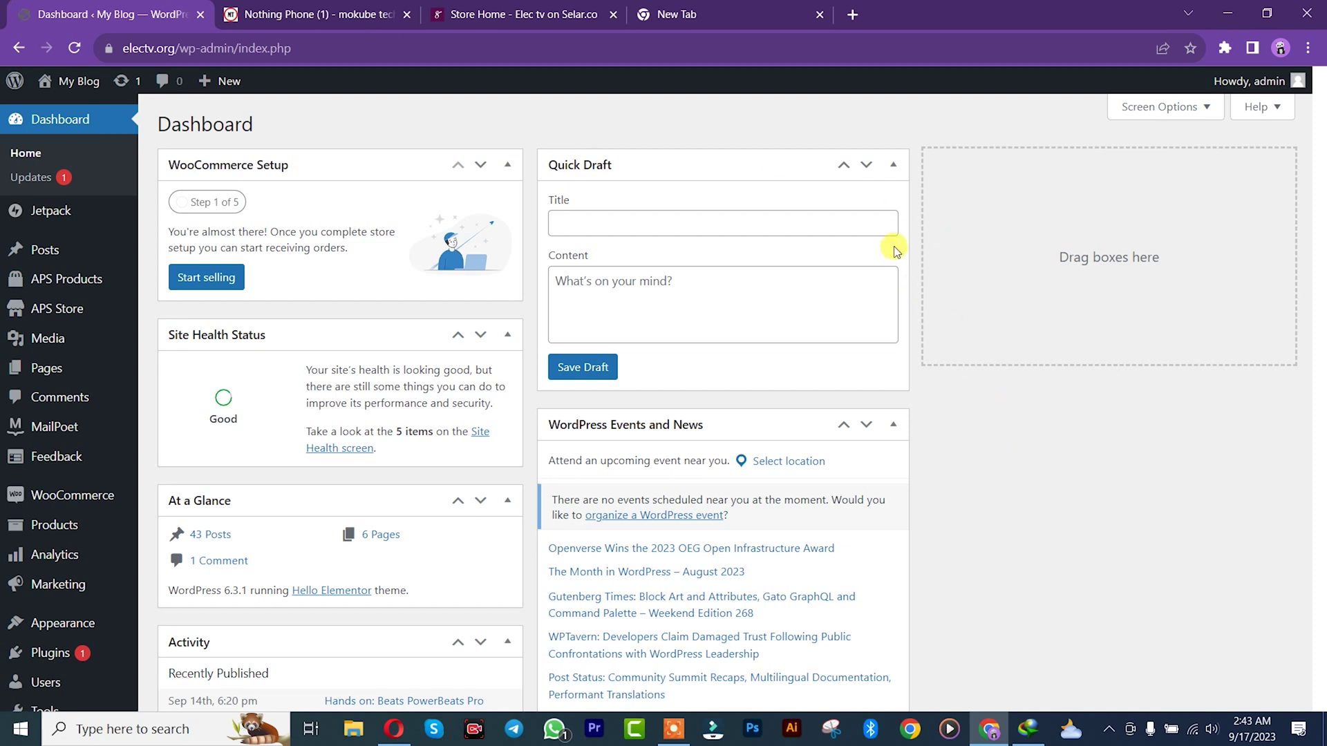
pyautogui.moveTo(1319, 163)
pyautogui.mouseDown()
pyautogui.moveTo(1320, 203)
pyautogui.moveTo(1320, 162)
pyautogui.mouseUp()
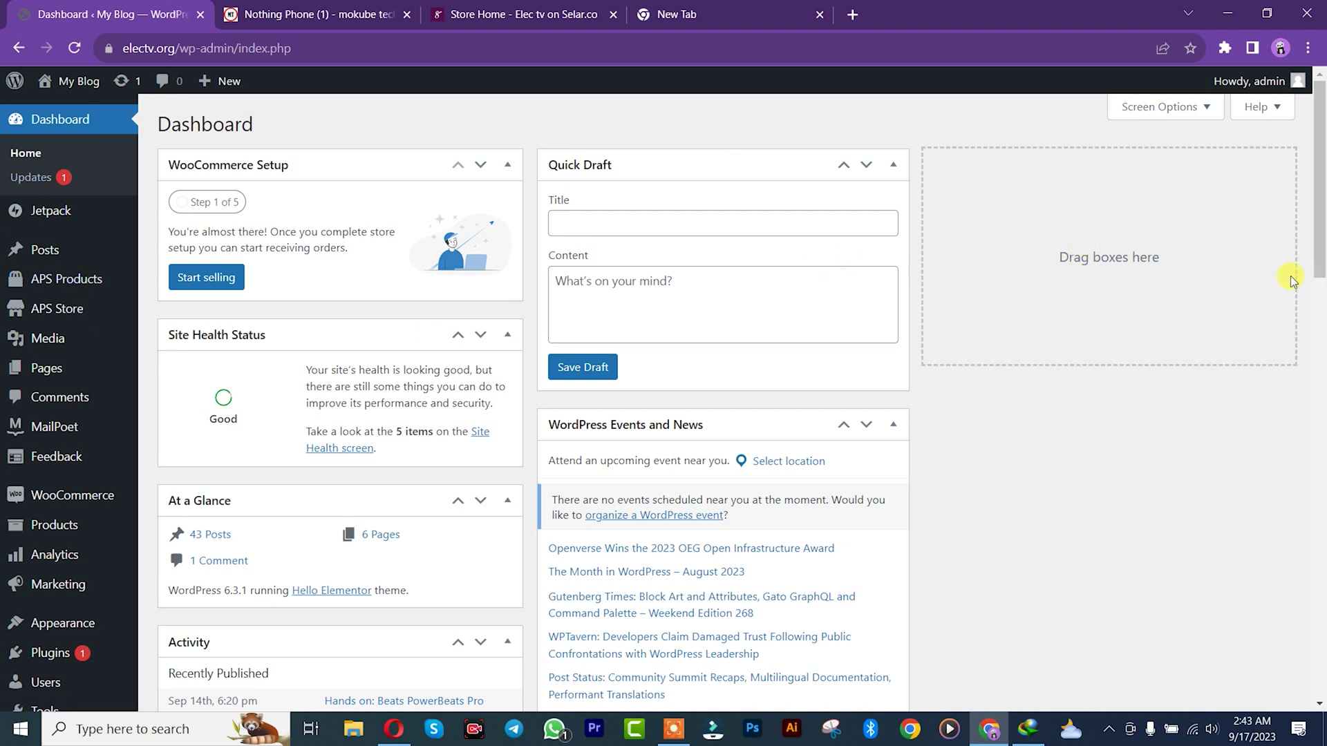
pyautogui.moveTo(40, 285)
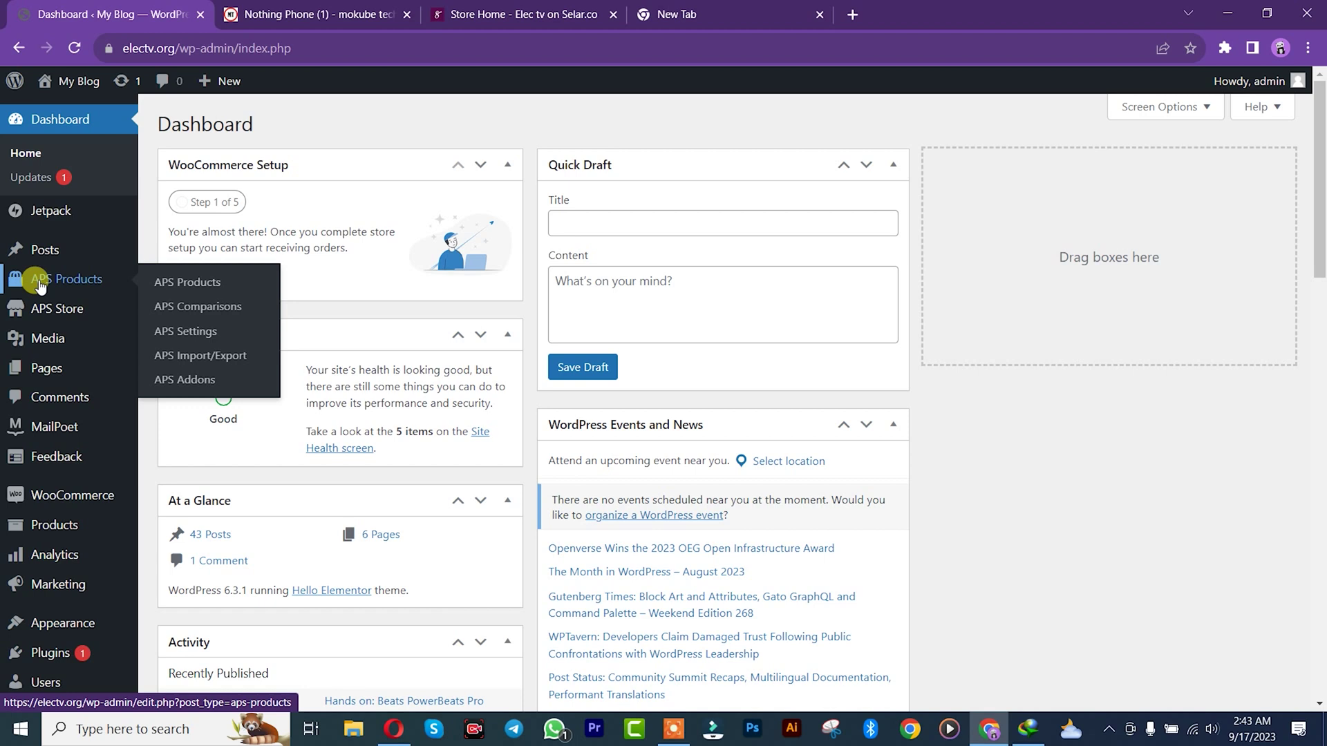
pyautogui.click(177, 289)
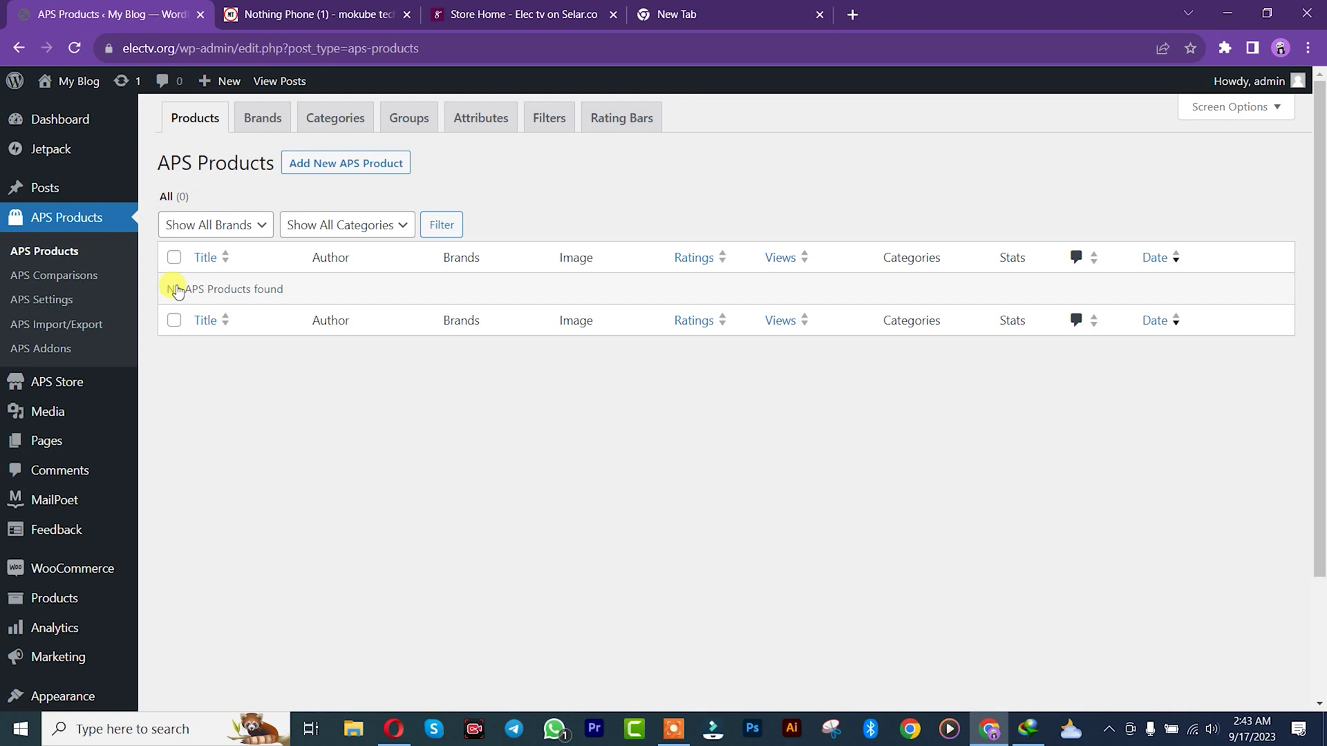
# - Open the APS plugin settings and review the Tabs and General sections
pyautogui.click(43, 309)
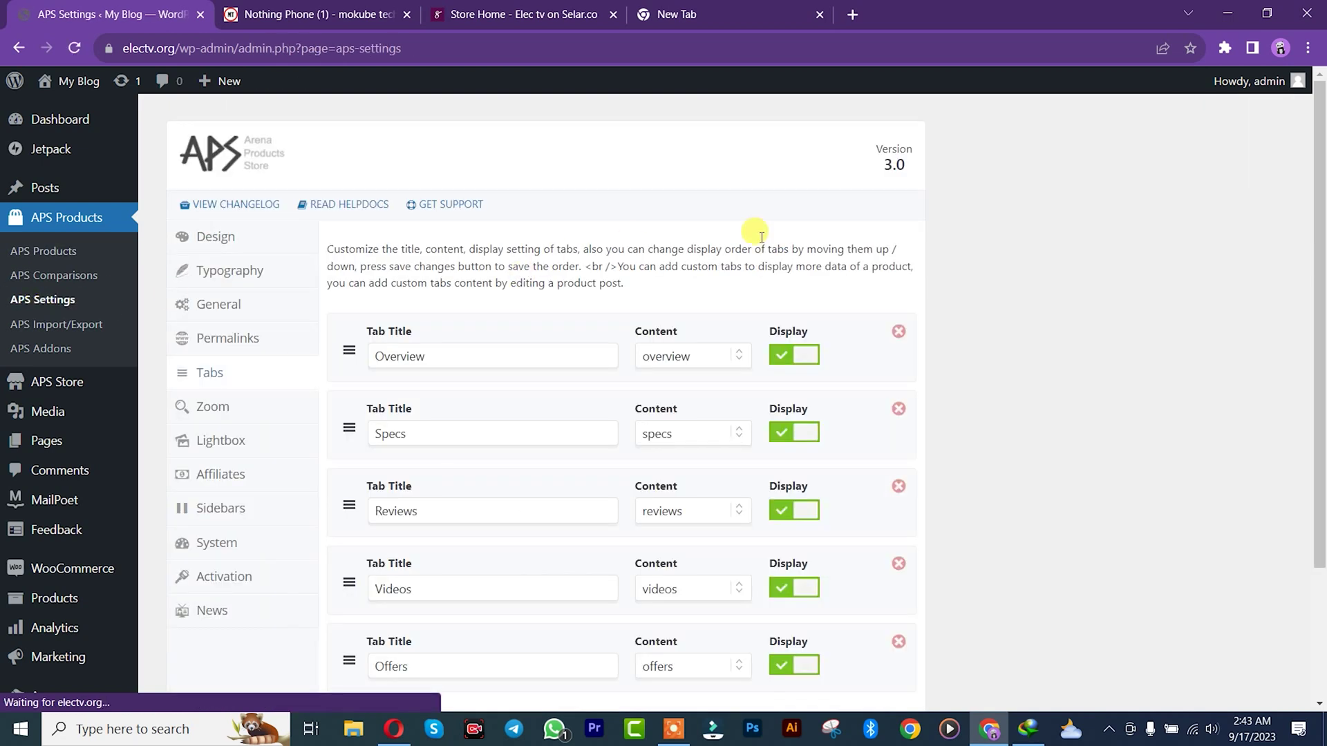
pyautogui.moveTo(1319, 207); pyautogui.dragTo(1313, 239)
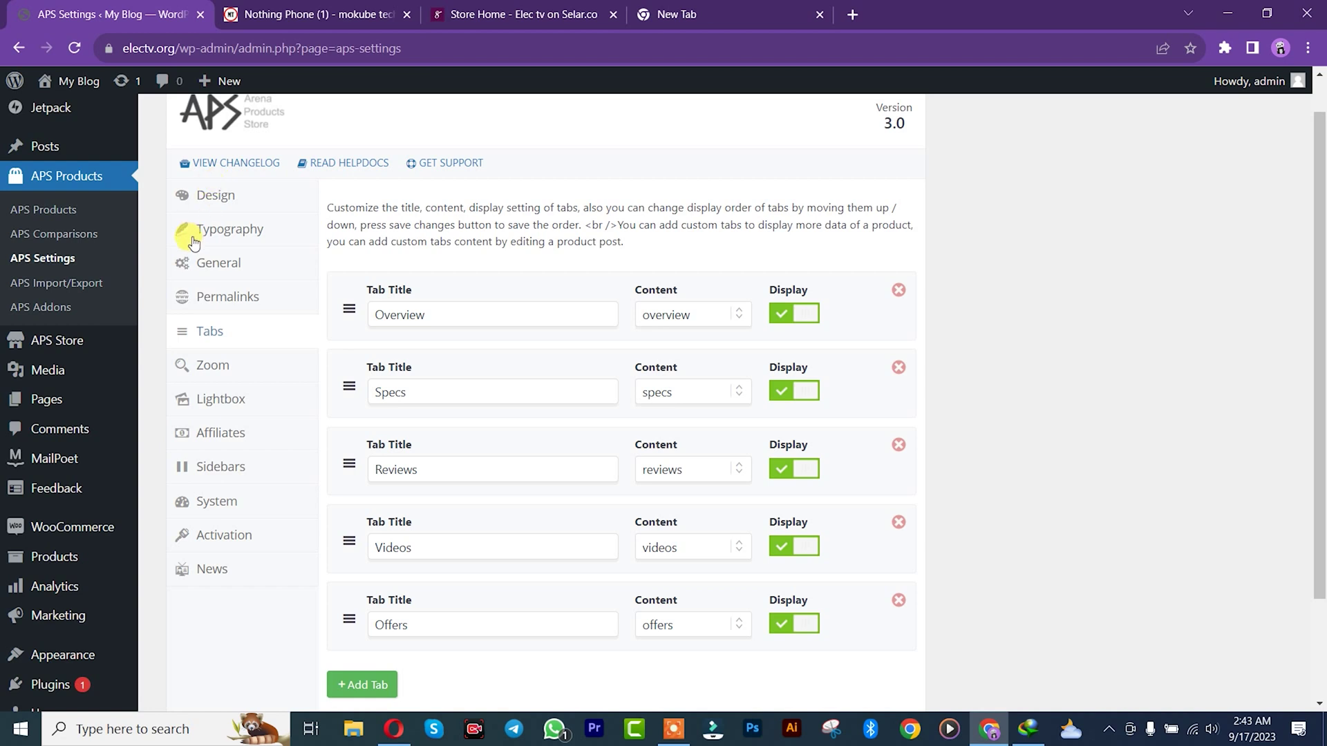
pyautogui.click(199, 262)
pyautogui.moveTo(1317, 243)
pyautogui.mouseDown()
pyautogui.moveTo(1305, 590)
pyautogui.moveTo(1320, 231)
pyautogui.mouseUp()
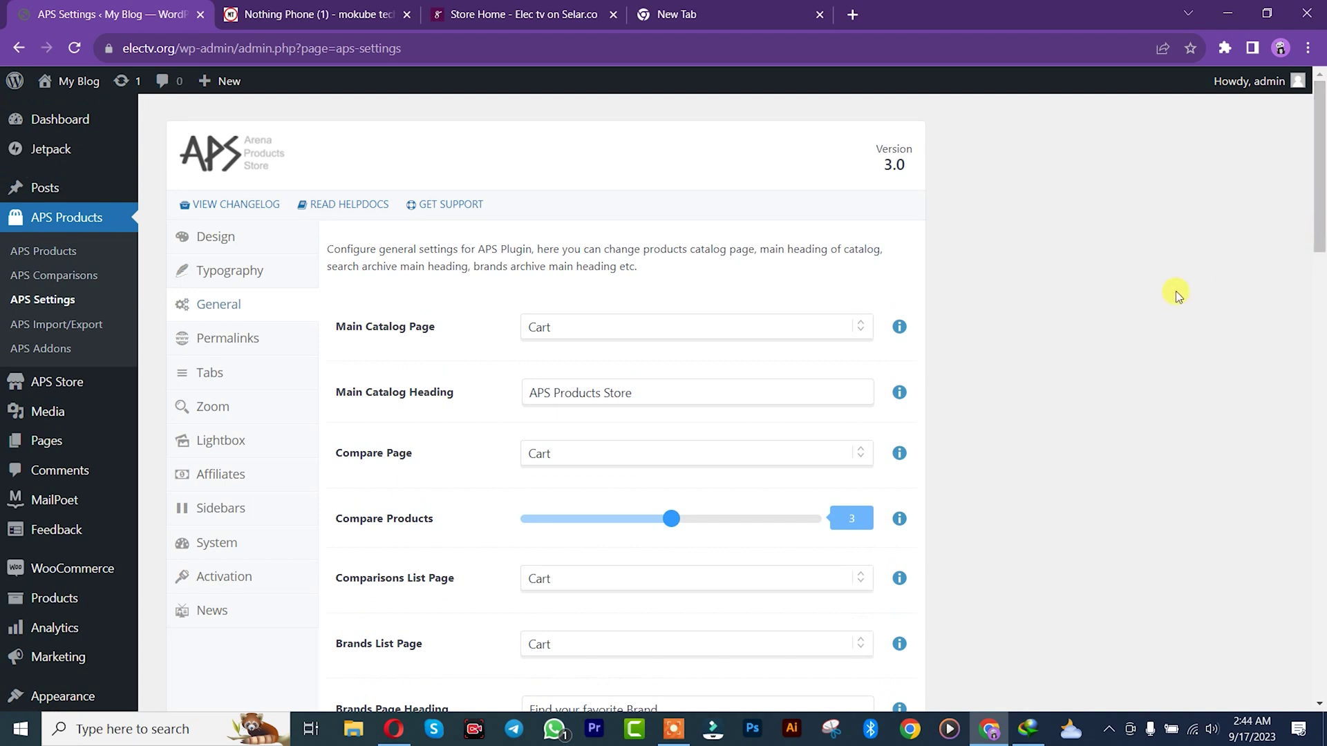
# - Add an APS attribute with name and slug "Announced", copied from the Release Date specifications on the Nothing Phone (1) page
pyautogui.click(57, 254)
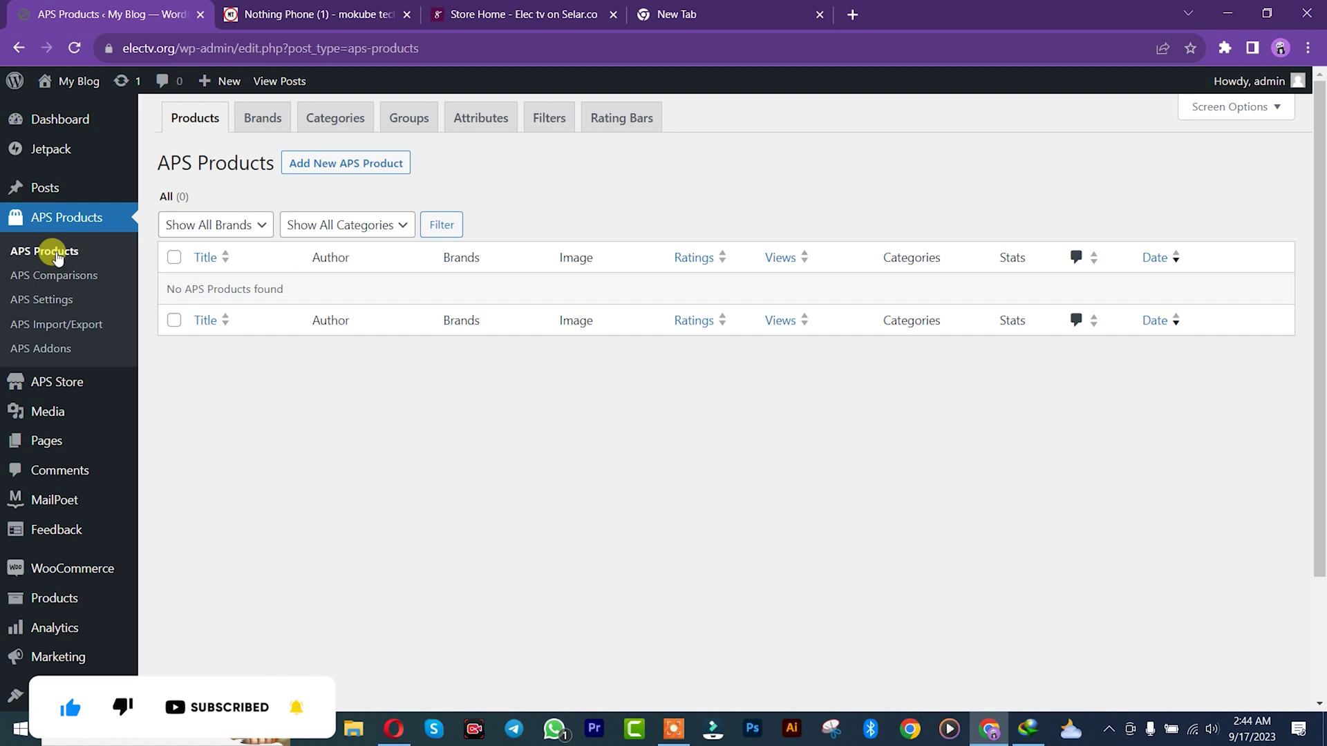
pyautogui.click(502, 123)
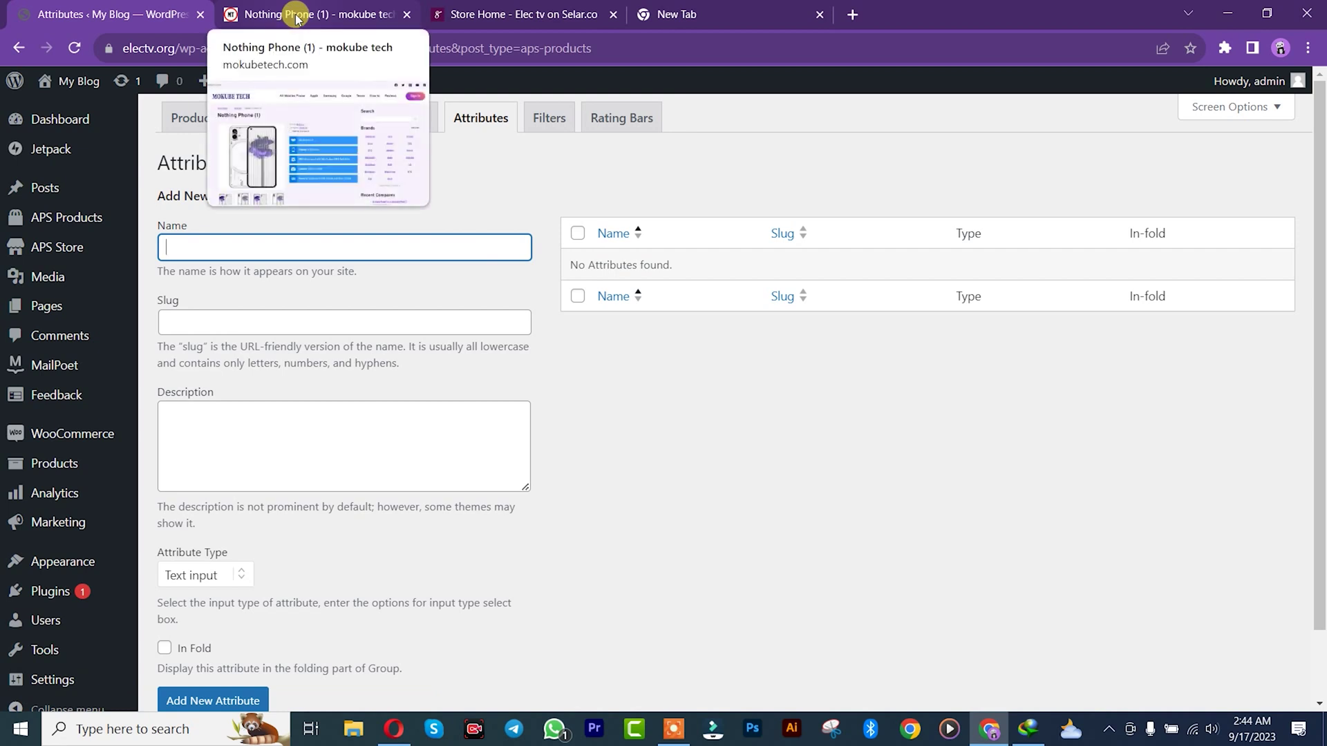
pyautogui.click(297, 17)
pyautogui.moveTo(1320, 179); pyautogui.dragTo(1320, 293)
pyautogui.moveTo(221, 296); pyautogui.dragTo(158, 295)
pyautogui.rightClick(216, 294)
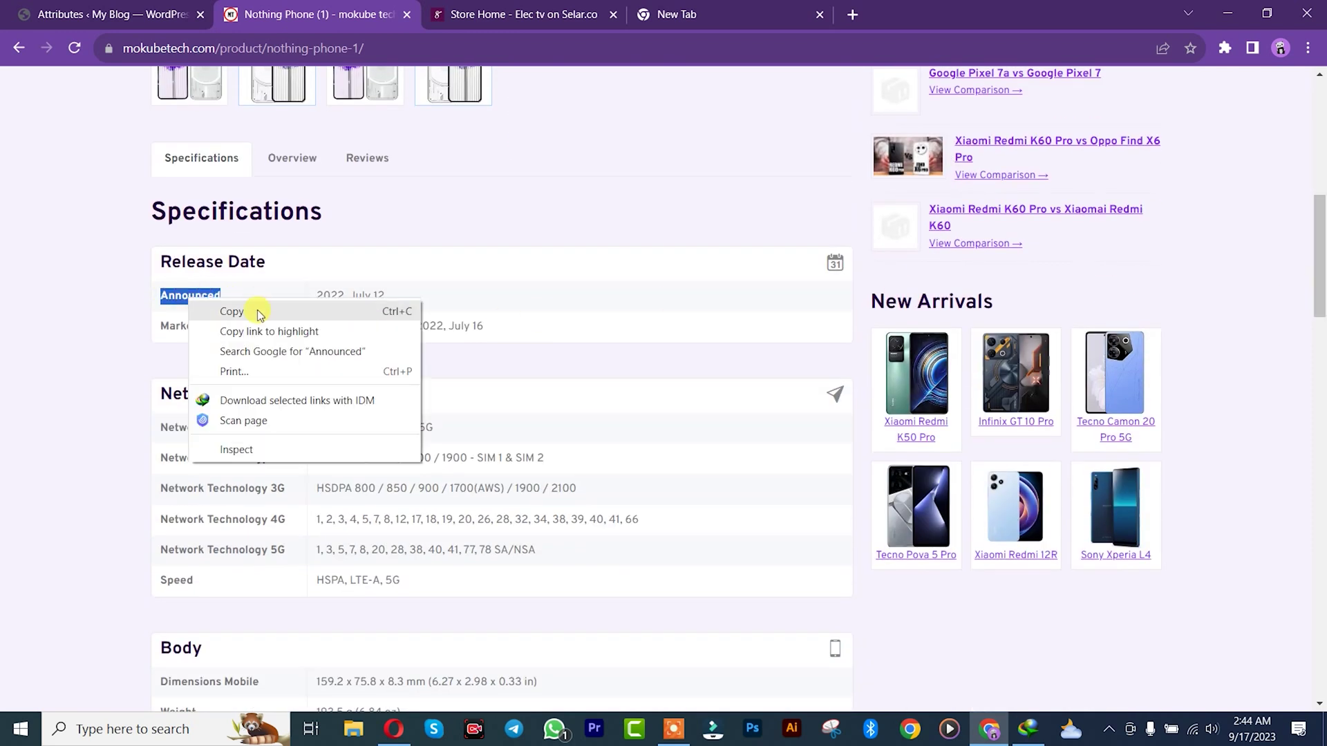
pyautogui.click(257, 309)
pyautogui.click(76, 13)
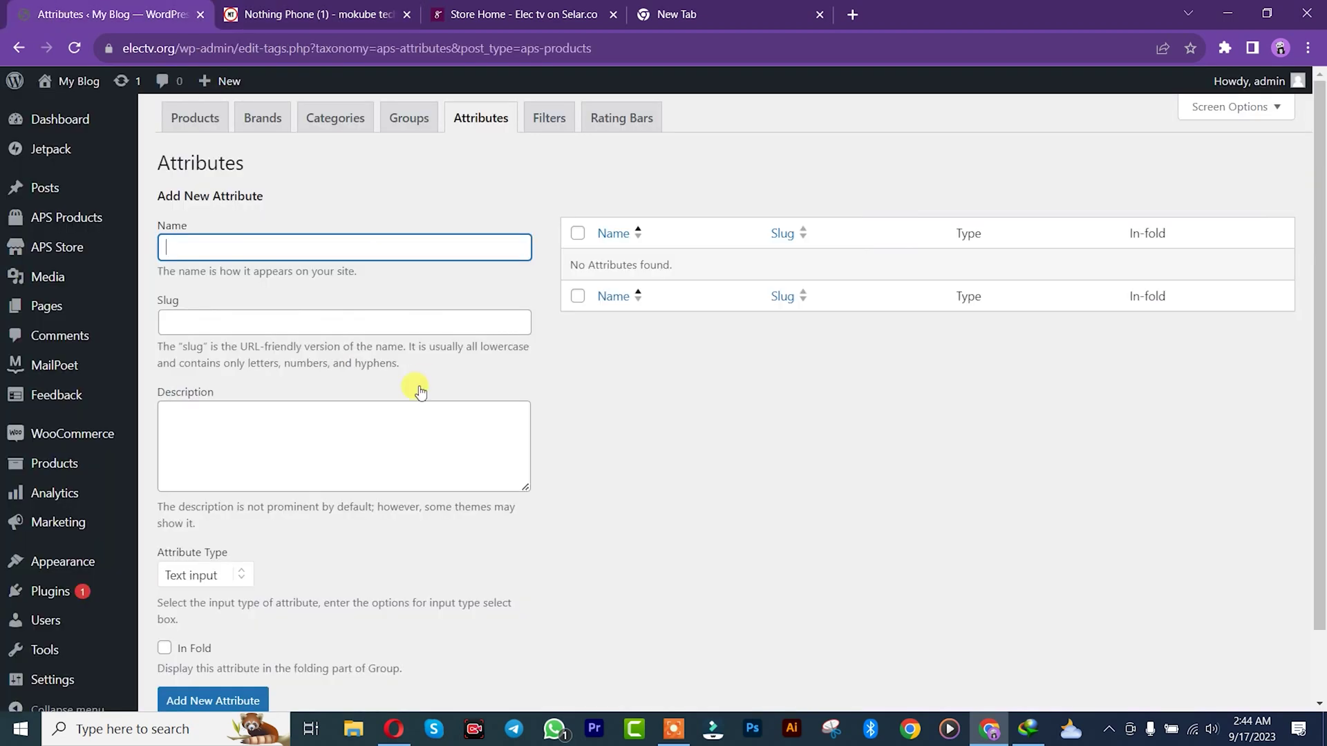
pyautogui.hotkey('ctrl', 'v')
pyautogui.click(272, 322)
pyautogui.hotkey('ctrl', 'v')
pyautogui.click(210, 700)
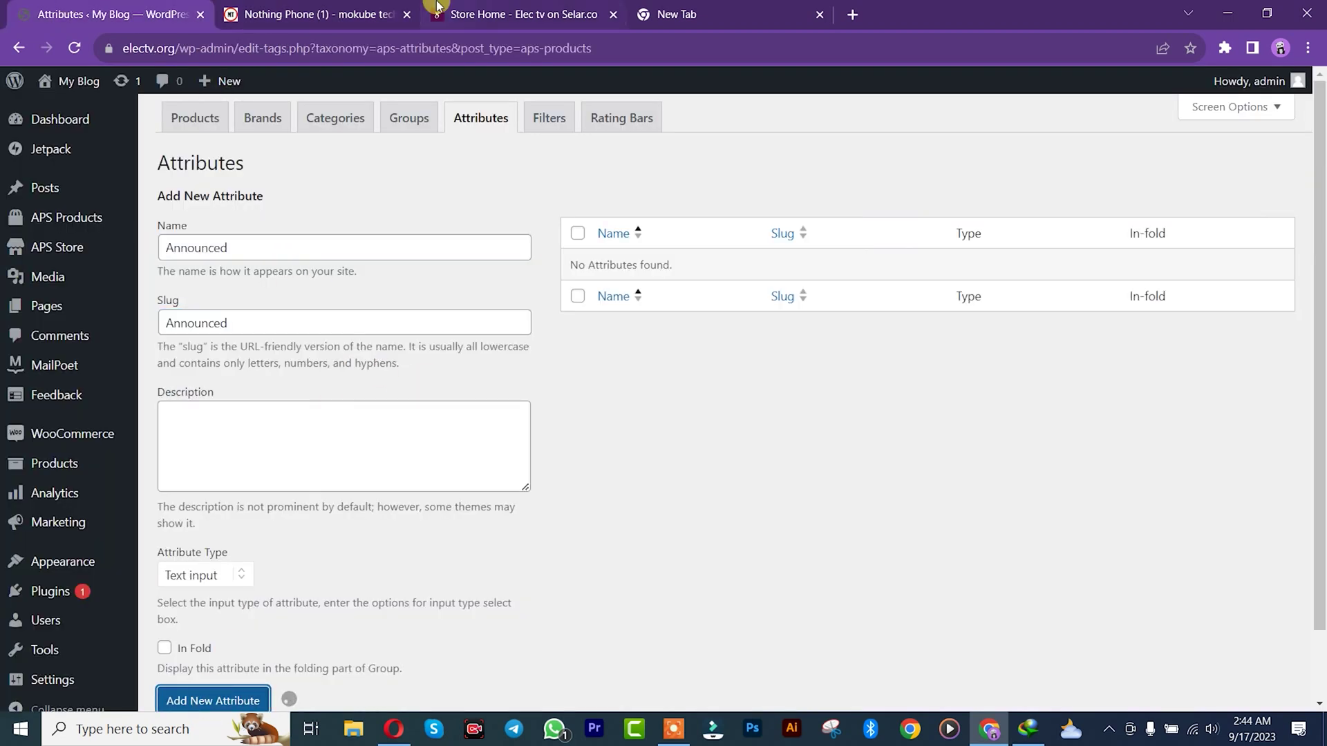
# - Add an attribute with name and slug "Market Availability", copied from the phone's Release Date specifications
pyautogui.click(309, 12)
pyautogui.moveTo(259, 326); pyautogui.dragTo(166, 326)
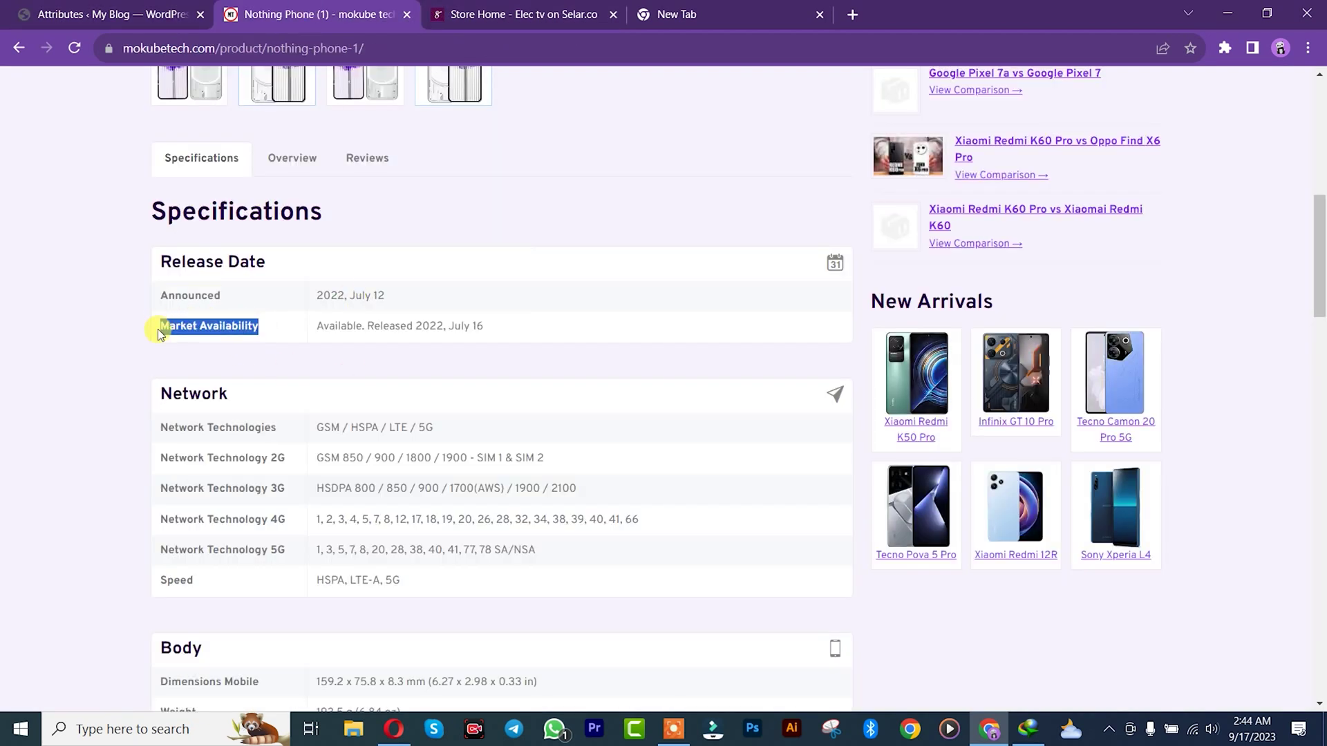
pyautogui.click(86, 8)
pyautogui.click(270, 299)
pyautogui.hotkey('ctrl', 'v')
pyautogui.click(214, 373)
pyautogui.hotkey('ctrl', 'v')
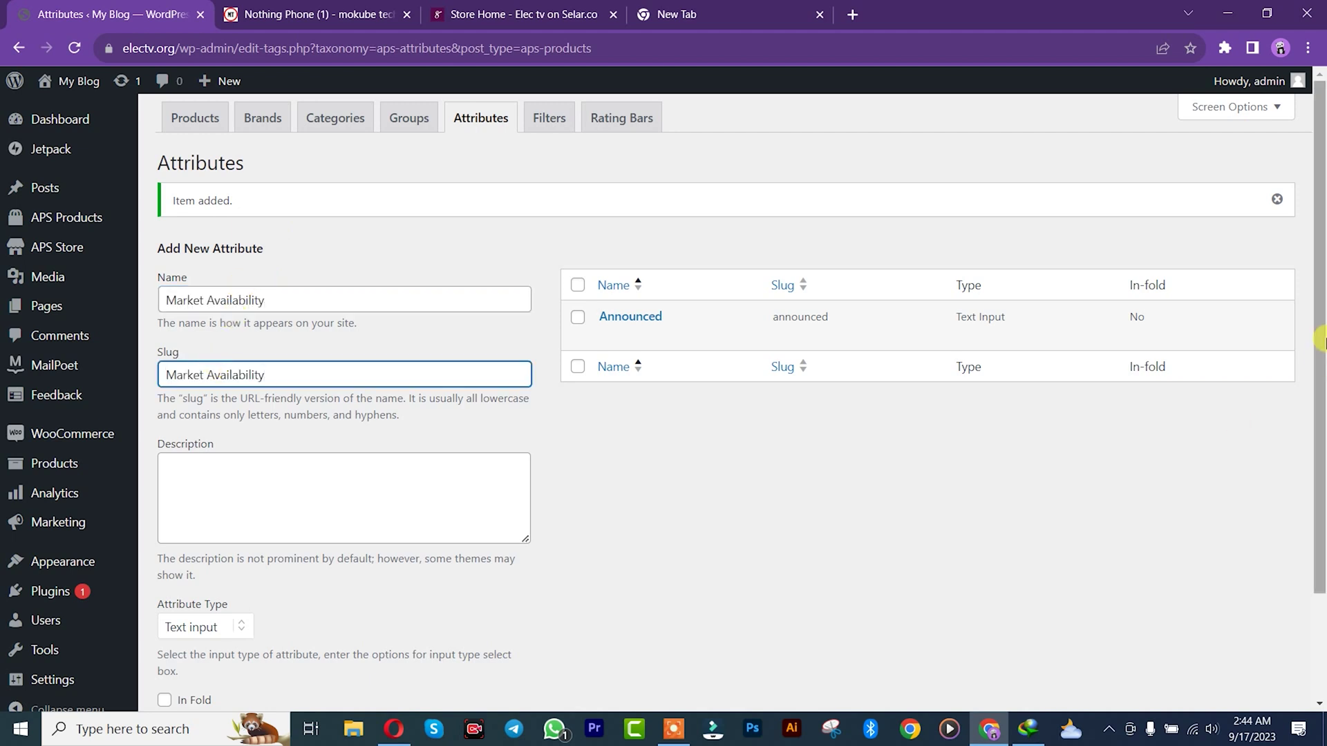
pyautogui.scroll(-1, 218, 414)
pyautogui.click(221, 701)
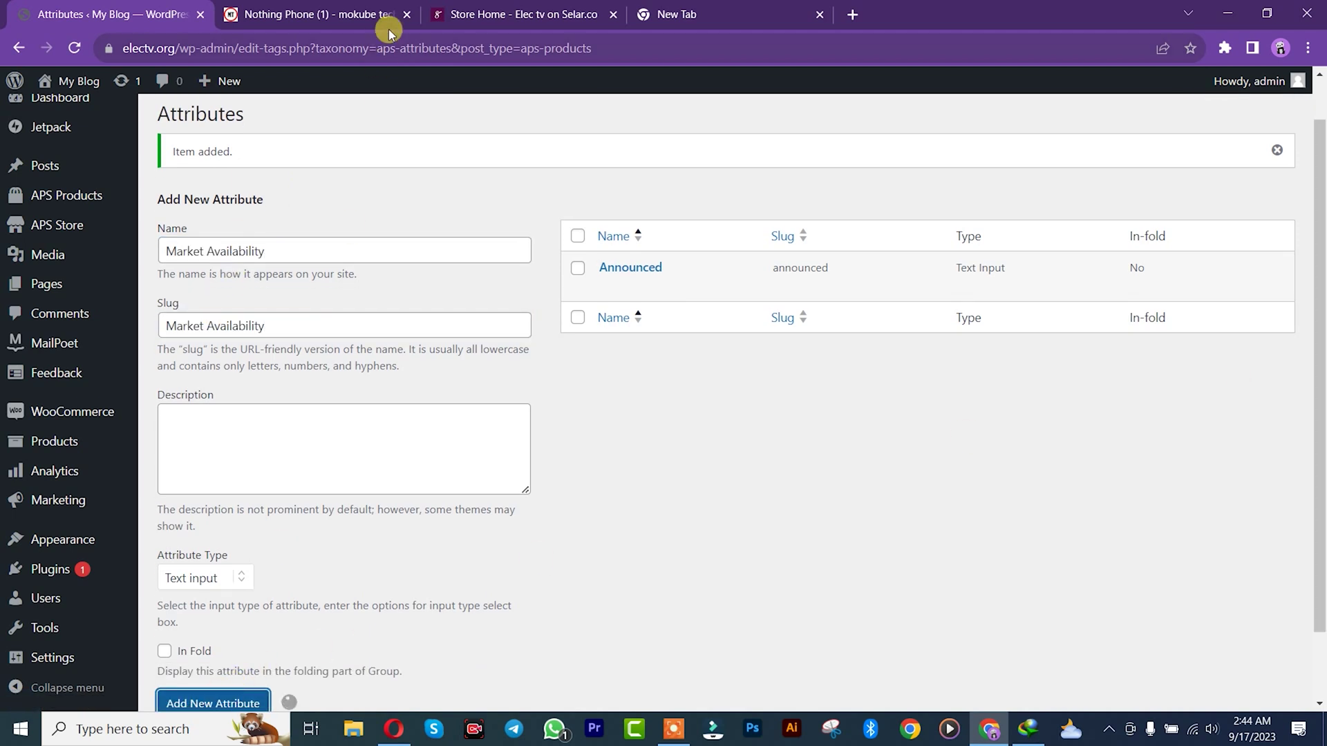
# - Add an attribute with name and slug "Network Technologies", copied from the phone's Network specifications
pyautogui.click(320, 10)
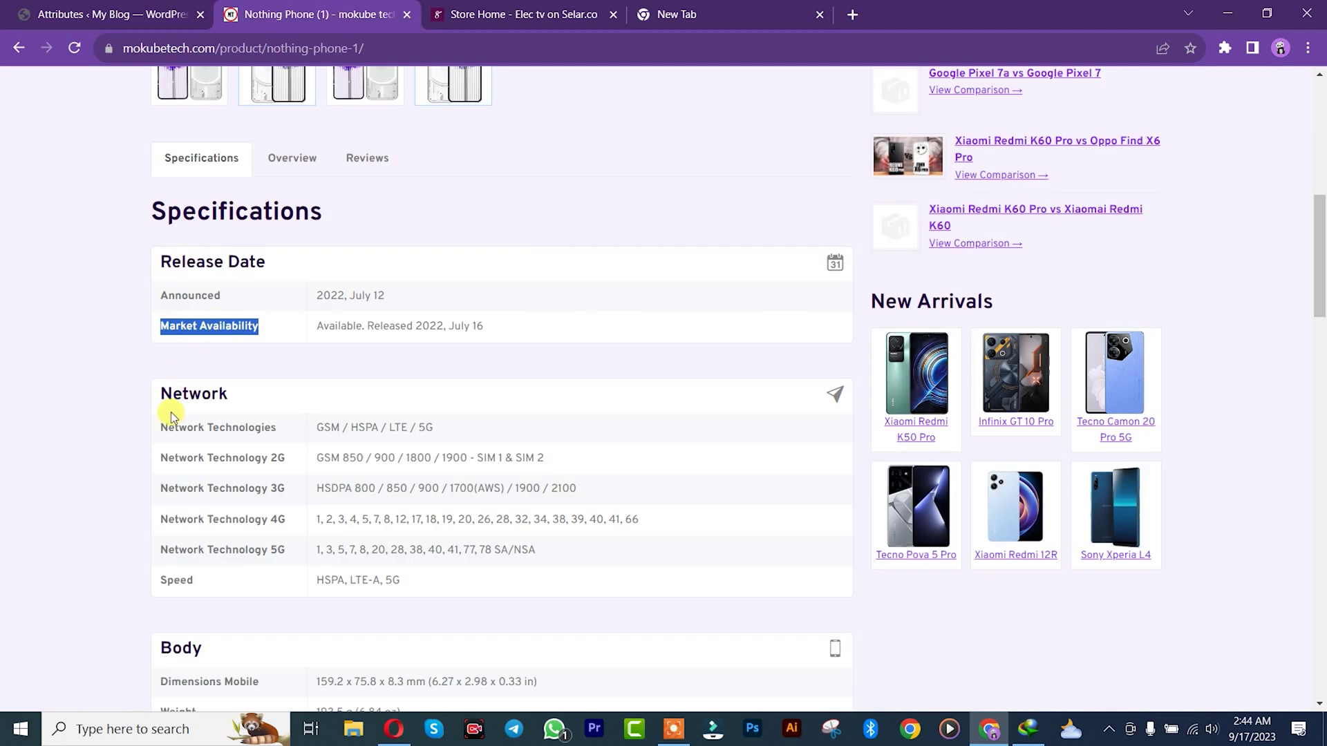
pyautogui.moveTo(280, 432); pyautogui.dragTo(163, 430)
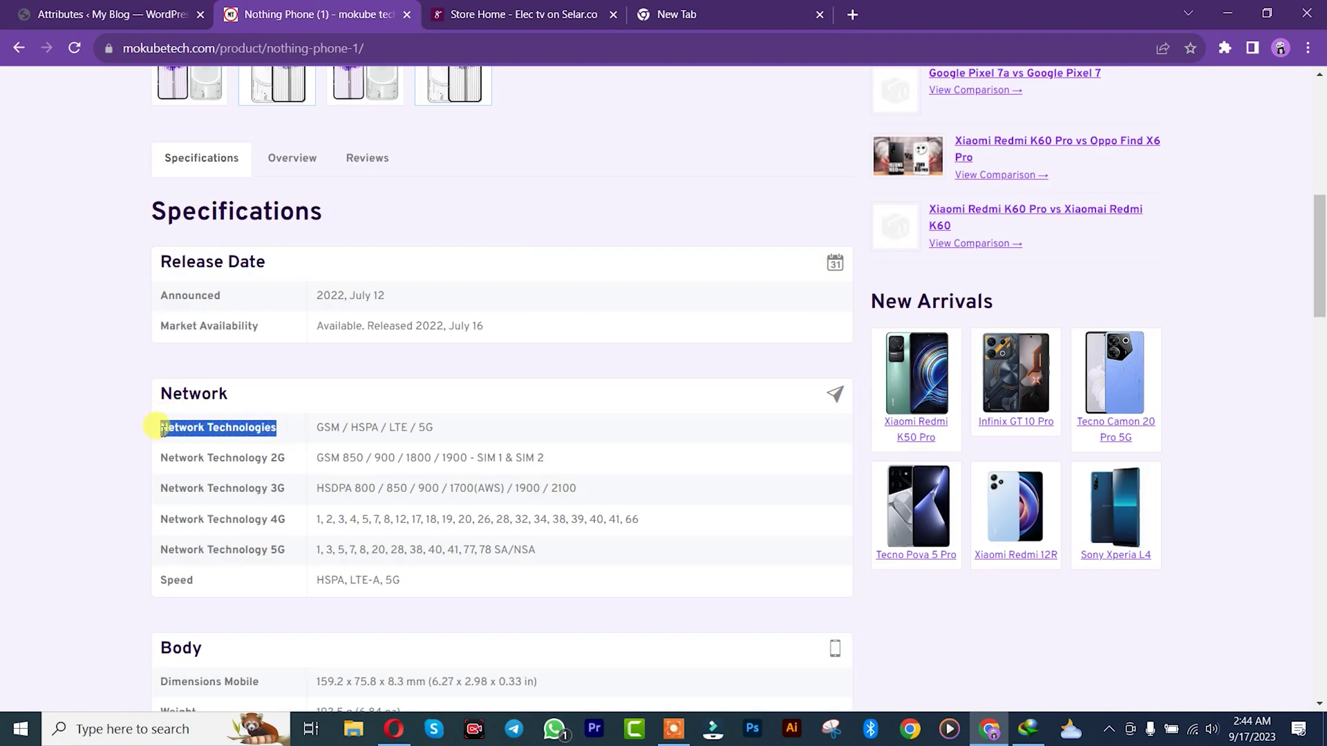
pyautogui.click(110, 14)
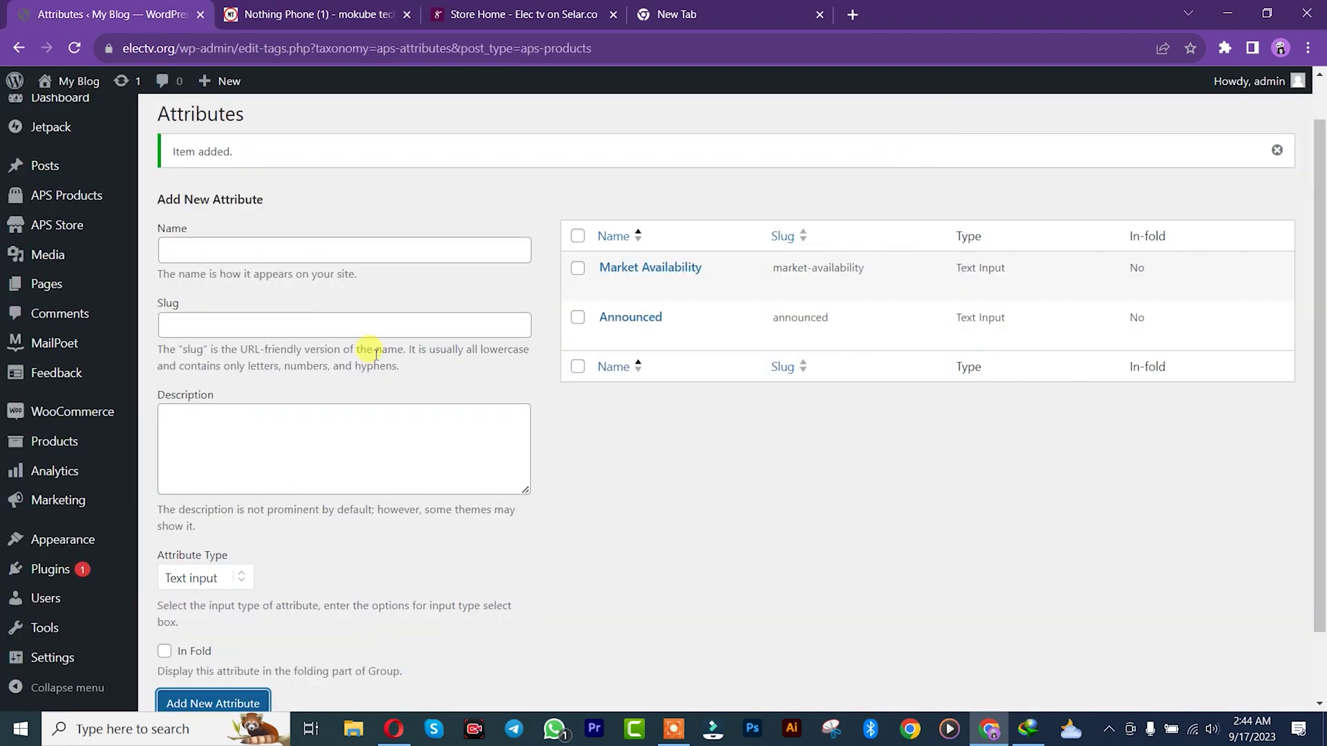
pyautogui.click(321, 241)
pyautogui.hotkey('ctrl', 'v')
pyautogui.click(265, 318)
pyautogui.hotkey('ctrl', 'v')
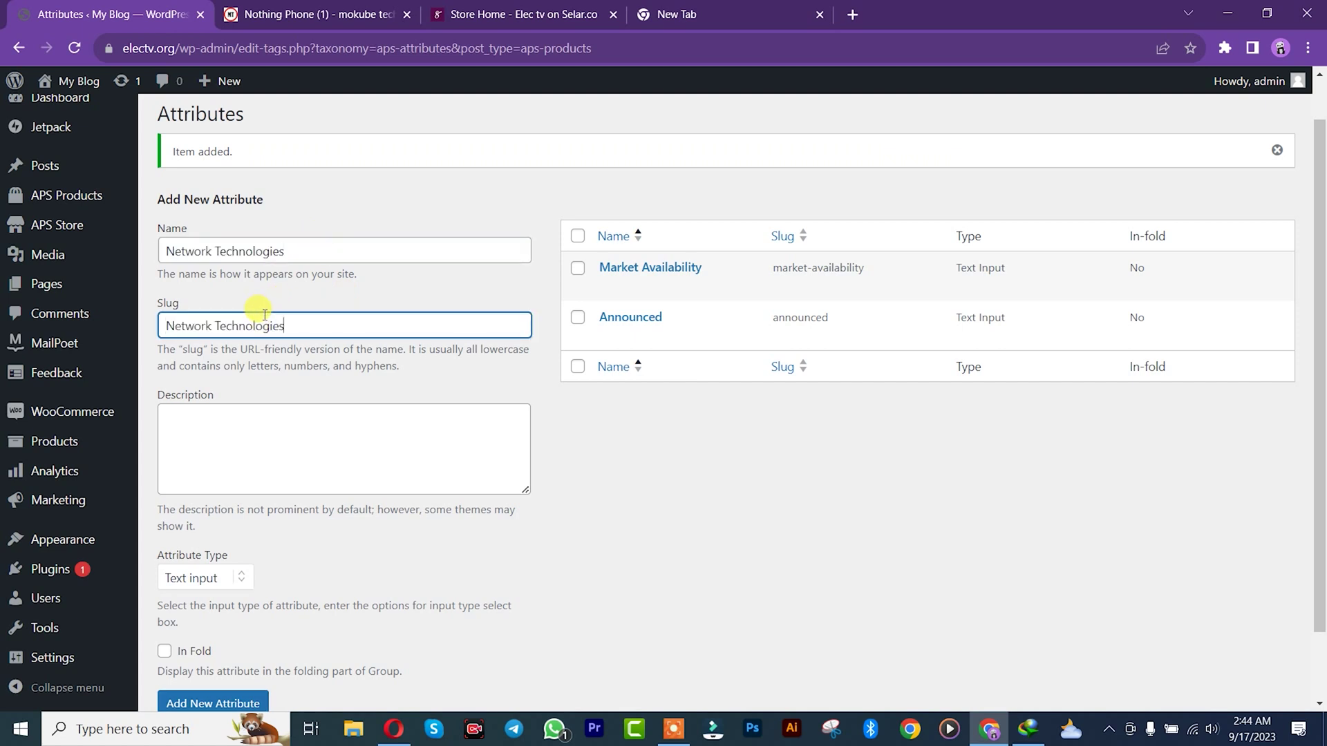
pyautogui.click(213, 703)
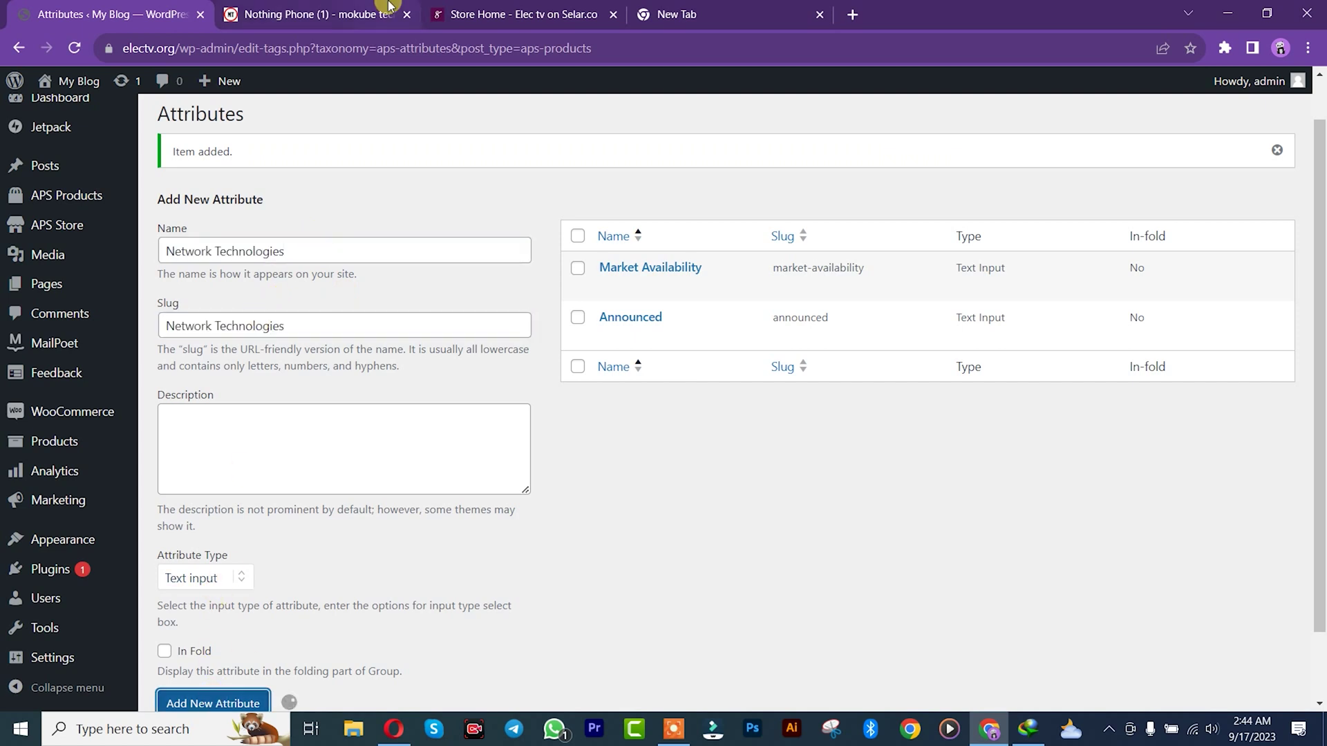
# - Add an attribute with name and slug "Network Technology 2G", copied from the phone's Network specifications
pyautogui.click(388, 7)
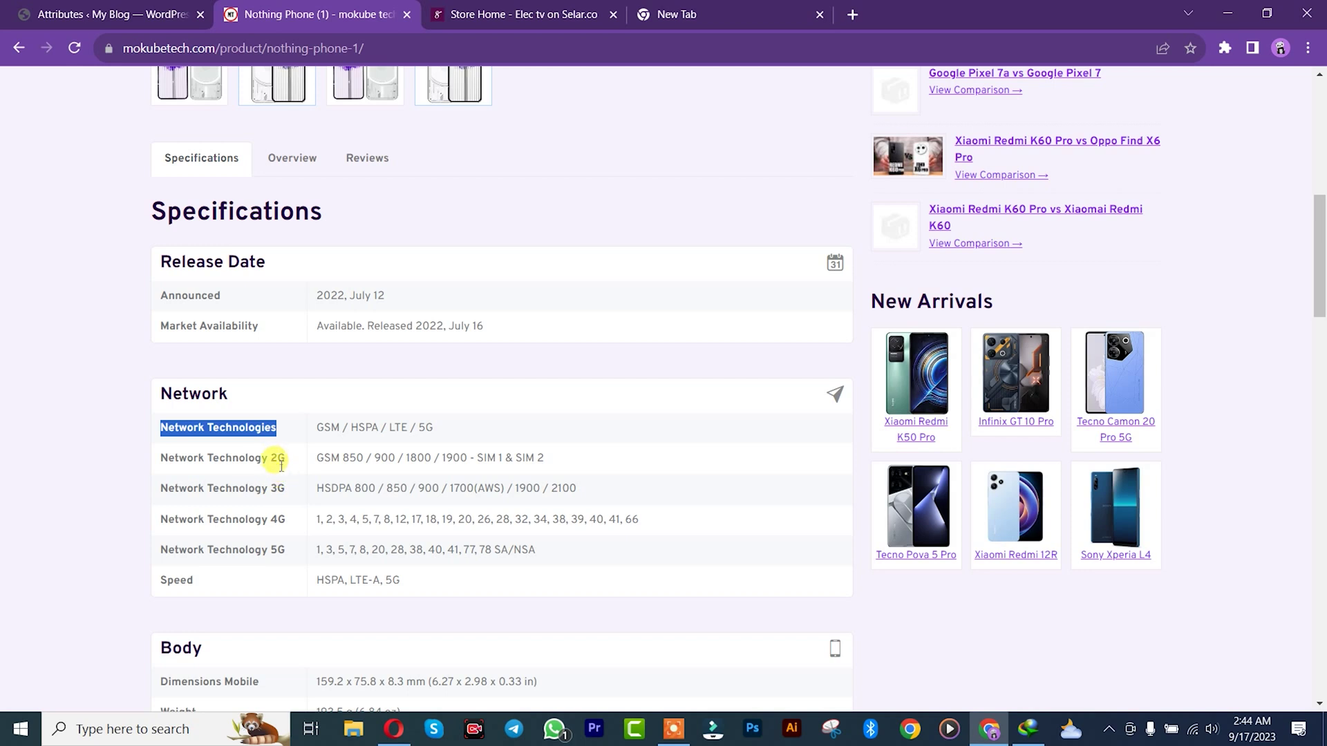
pyautogui.moveTo(282, 457); pyautogui.dragTo(161, 457)
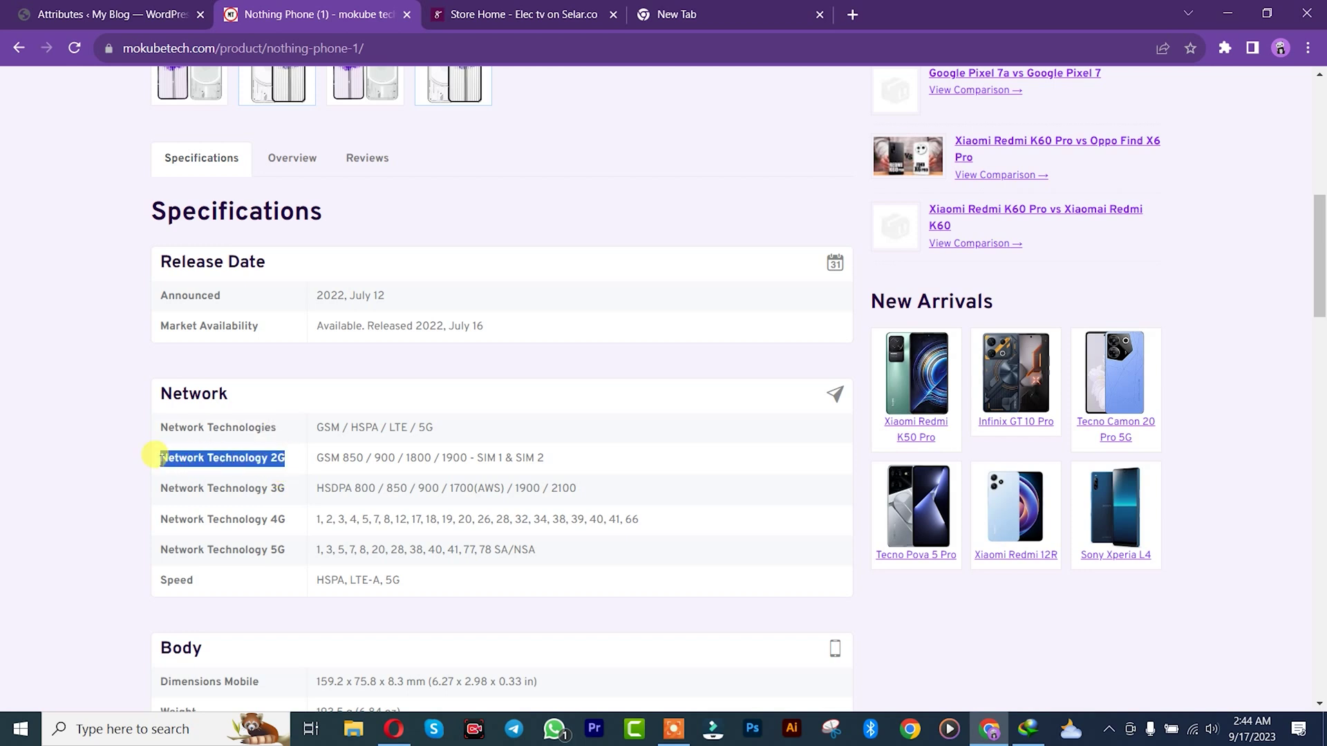
pyautogui.click(86, 13)
pyautogui.click(252, 243)
pyautogui.write('Network Technology 2G')
pyautogui.click(190, 322)
pyautogui.write('Network Technology 2G')
pyautogui.click(211, 704)
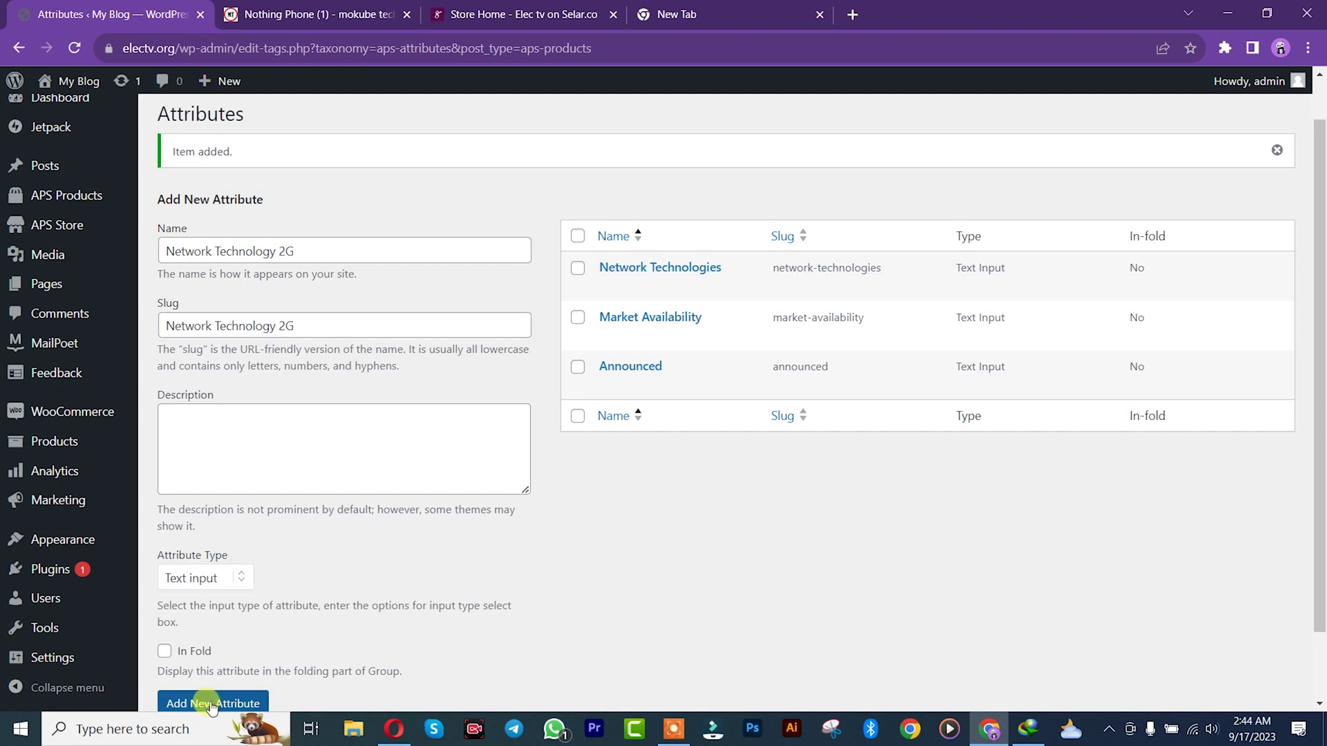
# - Add an attribute with name and slug "Network Technology 5G", copied from the phone's Network specifications
pyautogui.click(352, 14)
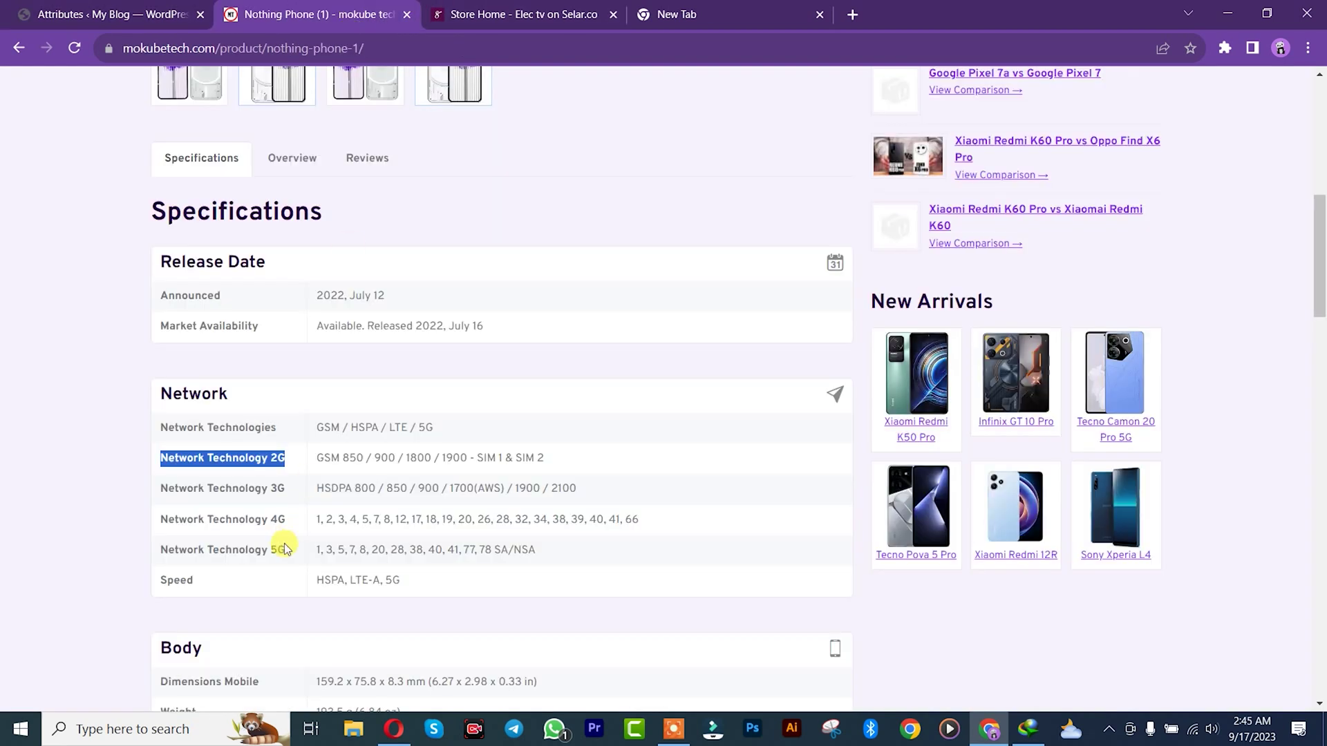
pyautogui.moveTo(289, 550); pyautogui.dragTo(156, 557)
pyautogui.hotkey('ctrl', 'c')
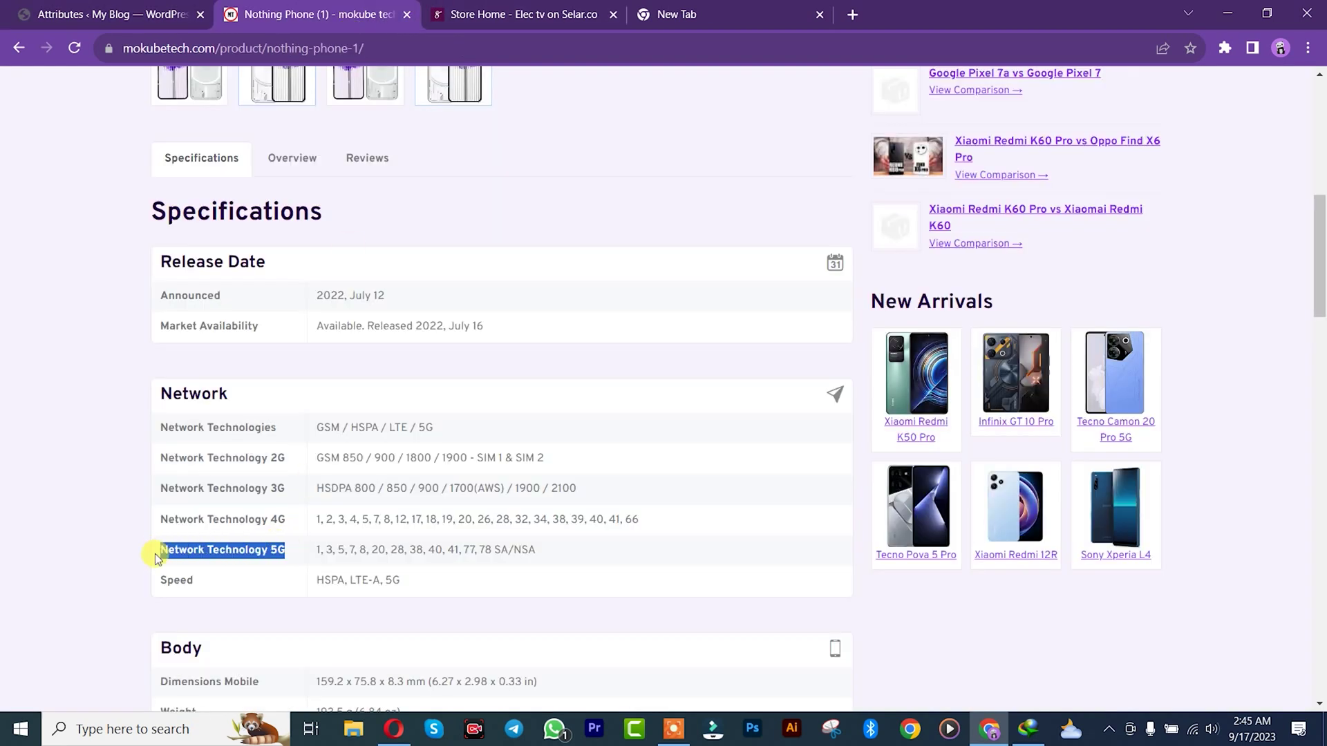
pyautogui.hotkey('ctrl', 'pageup')
pyautogui.click(265, 249)
pyautogui.hotkey('ctrl', 'v')
pyautogui.click(251, 322)
pyautogui.hotkey('ctrl', 'v')
pyautogui.click(235, 700)
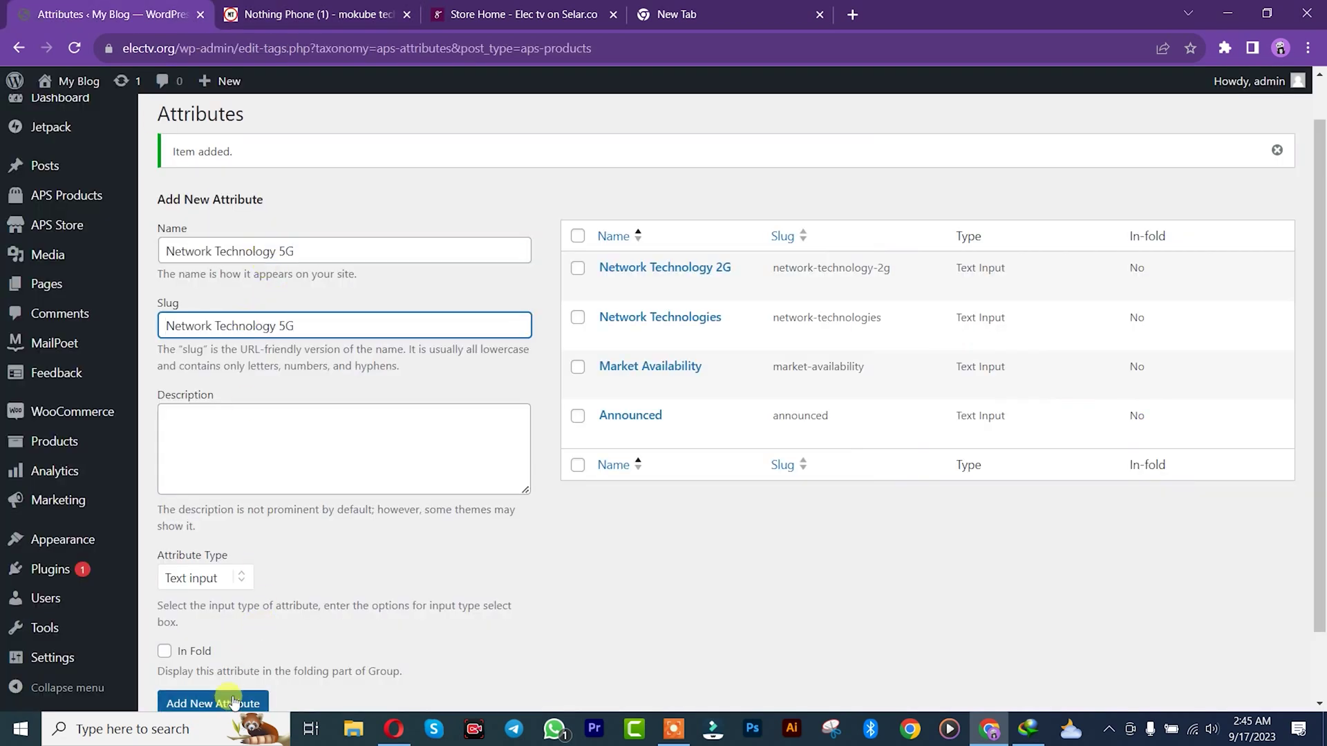
# - Add an attribute with name and slug "Speed", copied from the last row of the phone's Network specifications
pyautogui.hotkey('ctrl', 'pagedown')
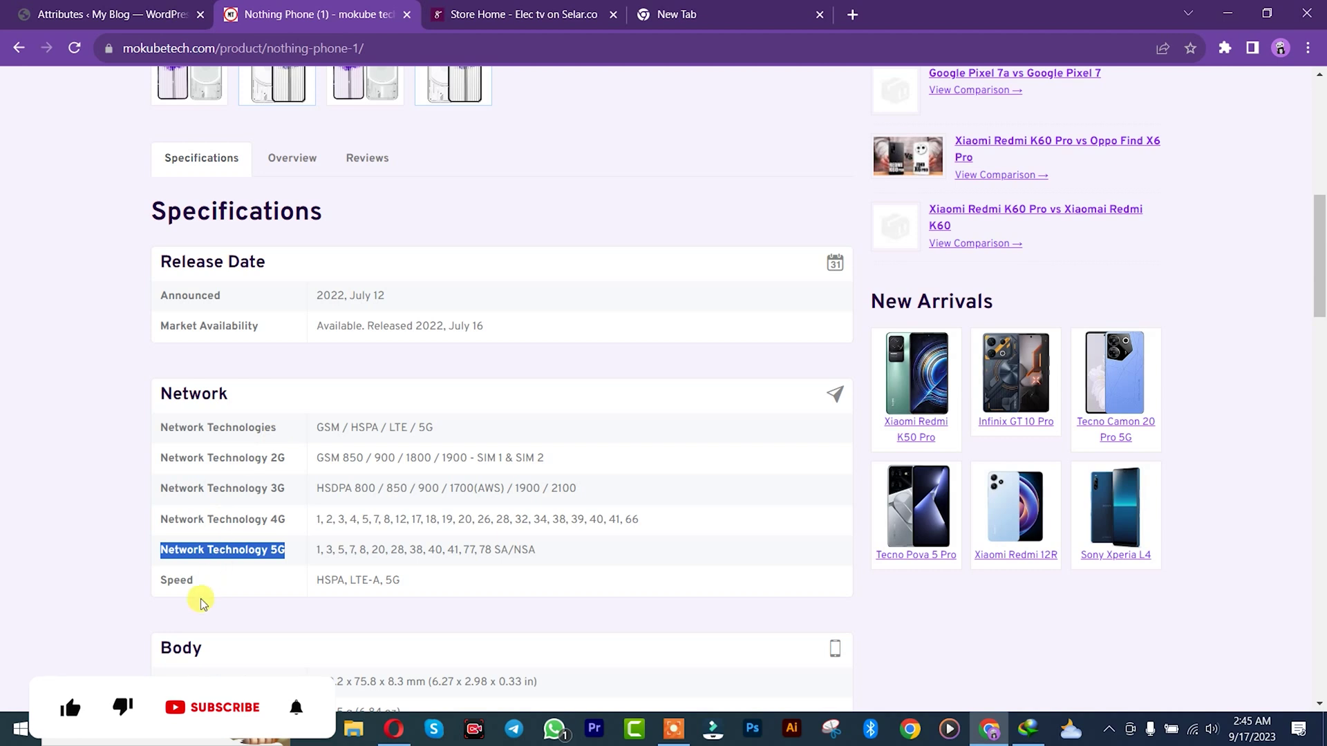
pyautogui.moveTo(197, 581); pyautogui.dragTo(153, 577)
pyautogui.hotkey('ctrl', 'c')
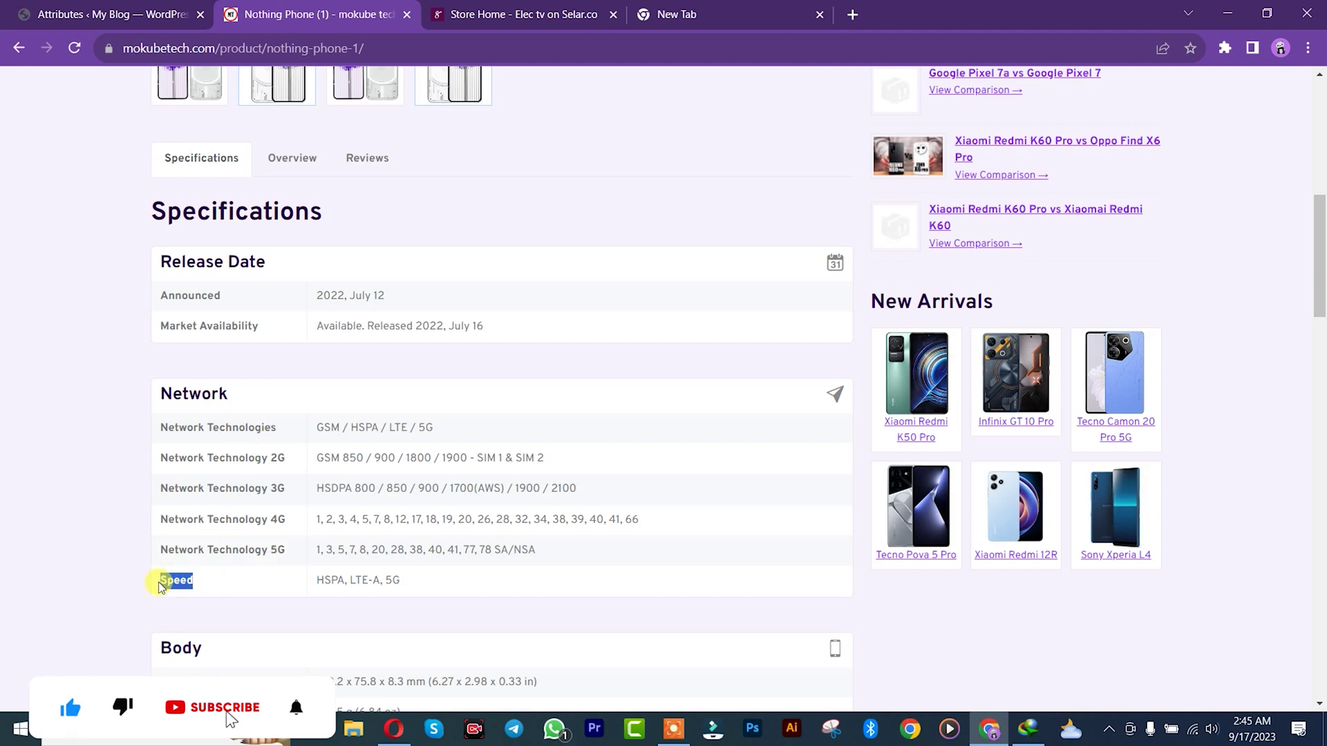
pyautogui.click(86, 8)
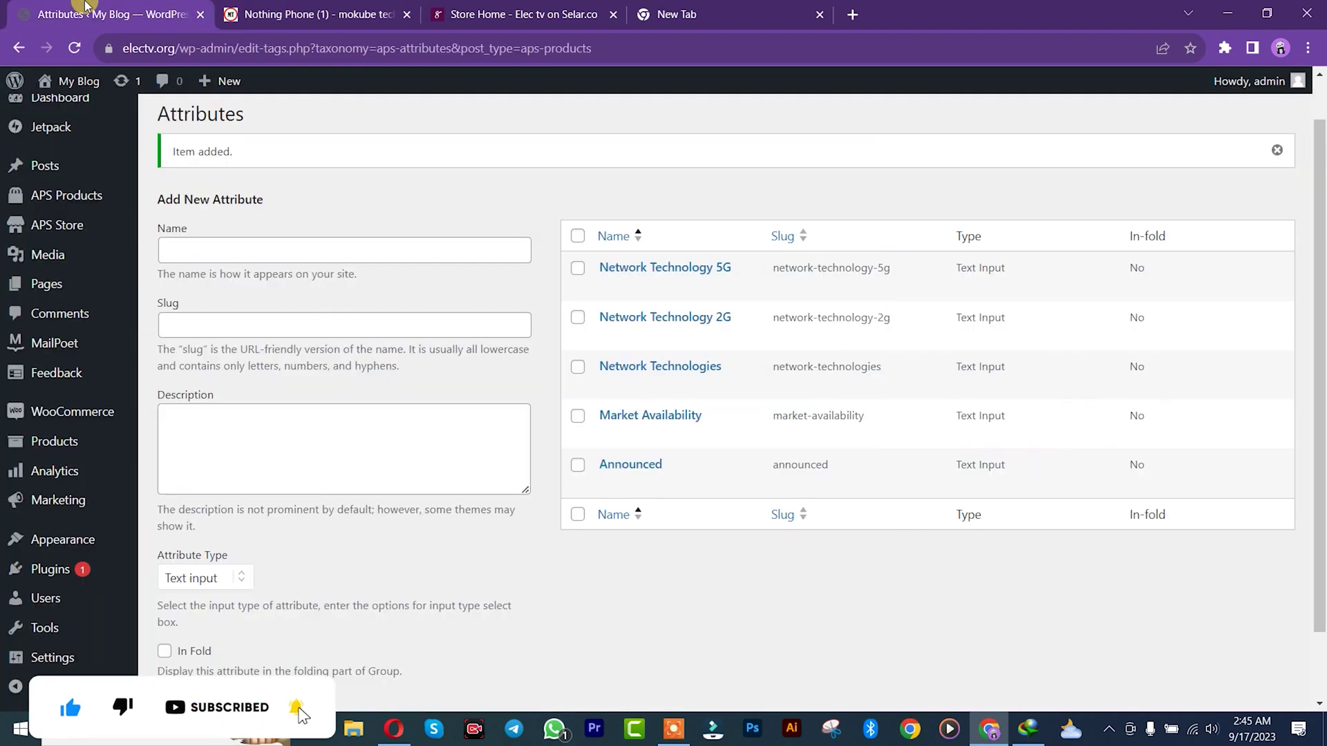
pyautogui.click(247, 253)
pyautogui.hotkey('ctrl', 'v')
pyautogui.click(247, 332)
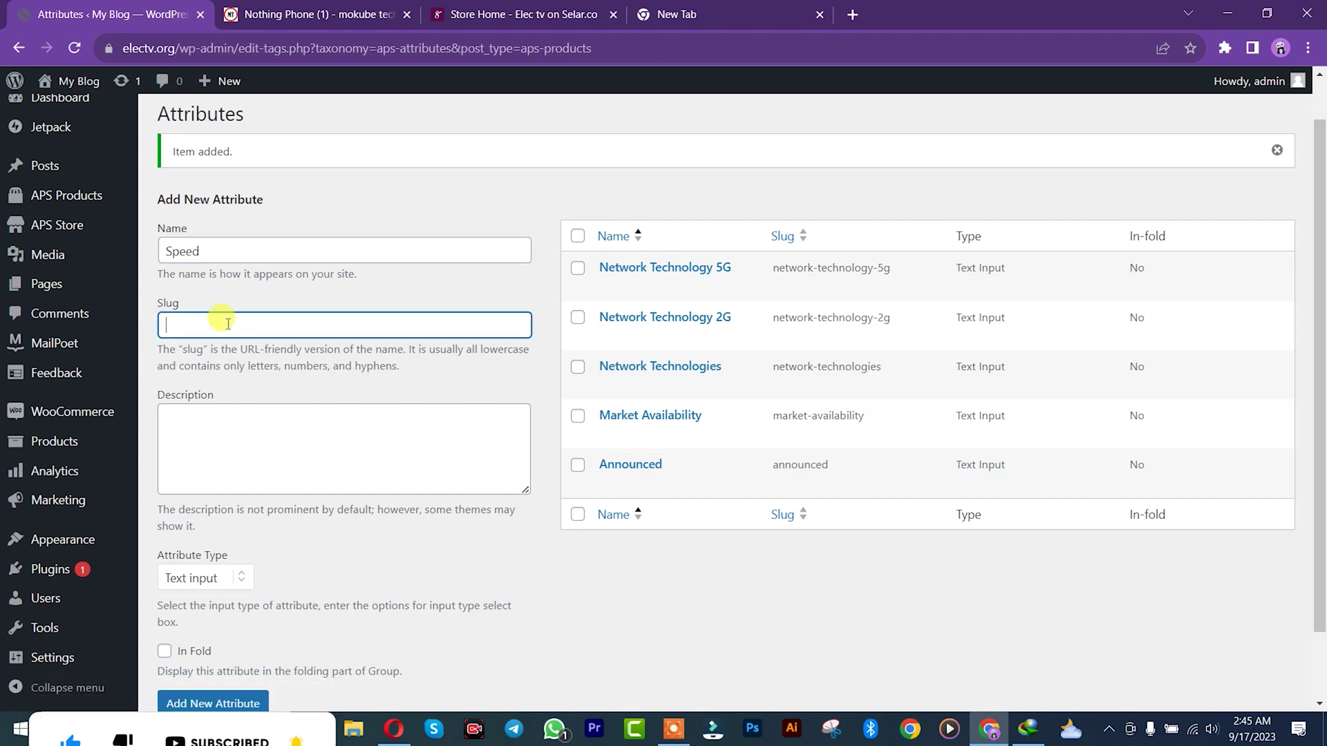
pyautogui.hotkey('ctrl', 'v')
pyautogui.click(209, 702)
# - Add an attribute with name and slug "Dimensions Mobile", copied from the phone's Body specifications
pyautogui.click(350, 9)
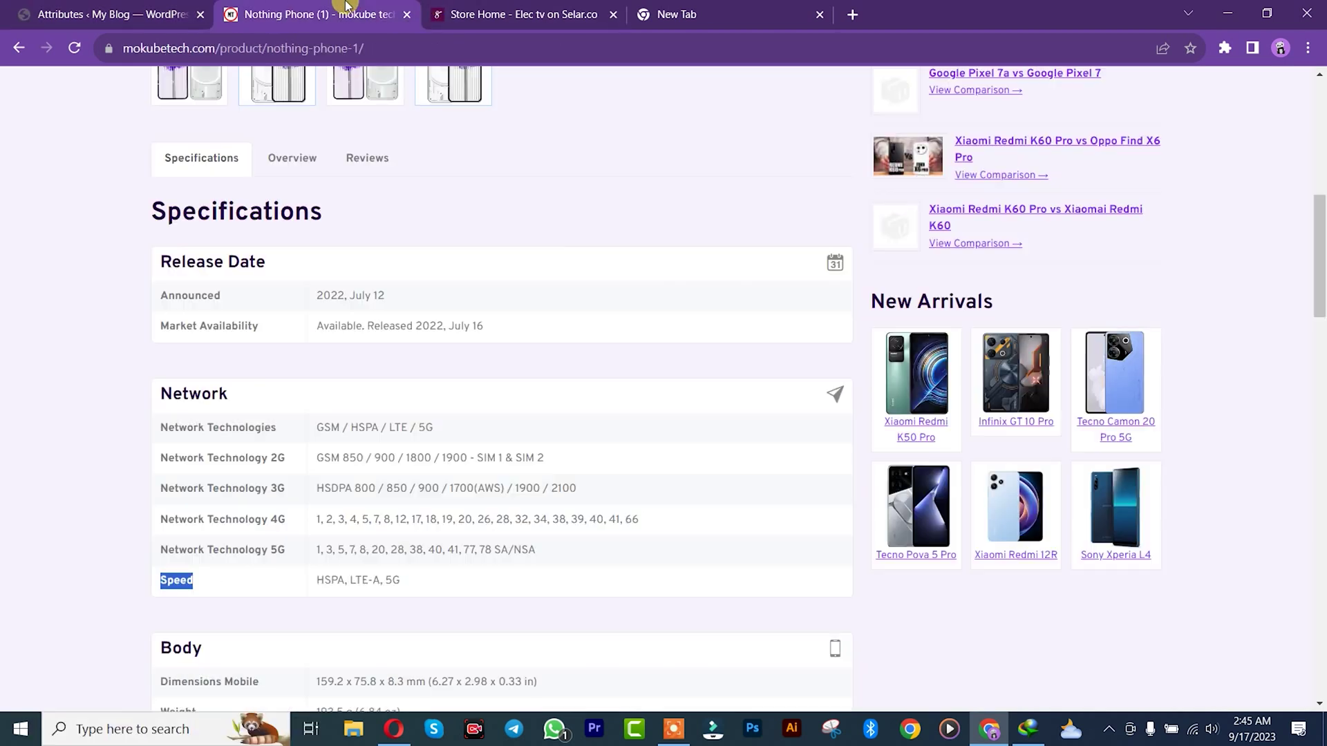
pyautogui.scroll(-1, 1320, 262)
pyautogui.scroll(-5, 1320, 261)
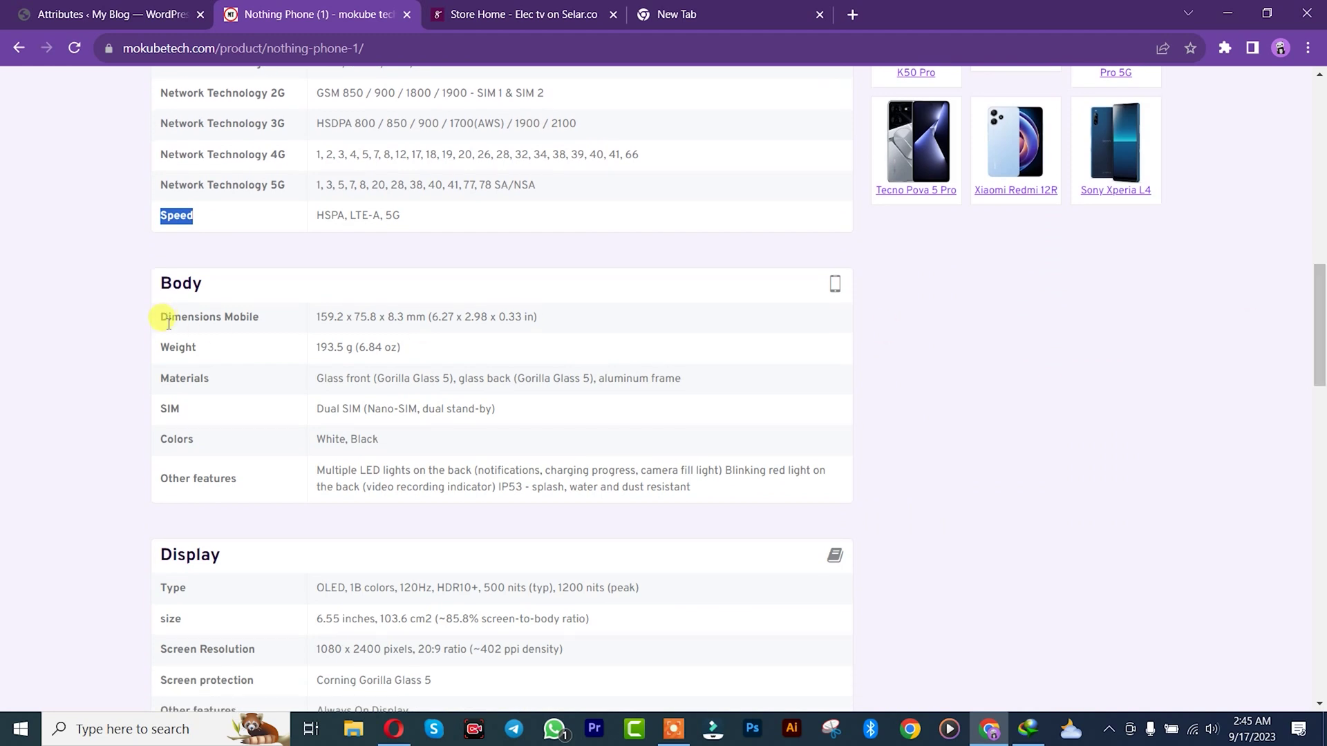
pyautogui.moveTo(260, 316); pyautogui.dragTo(162, 315)
pyautogui.hotkey('ctrl', 'c')
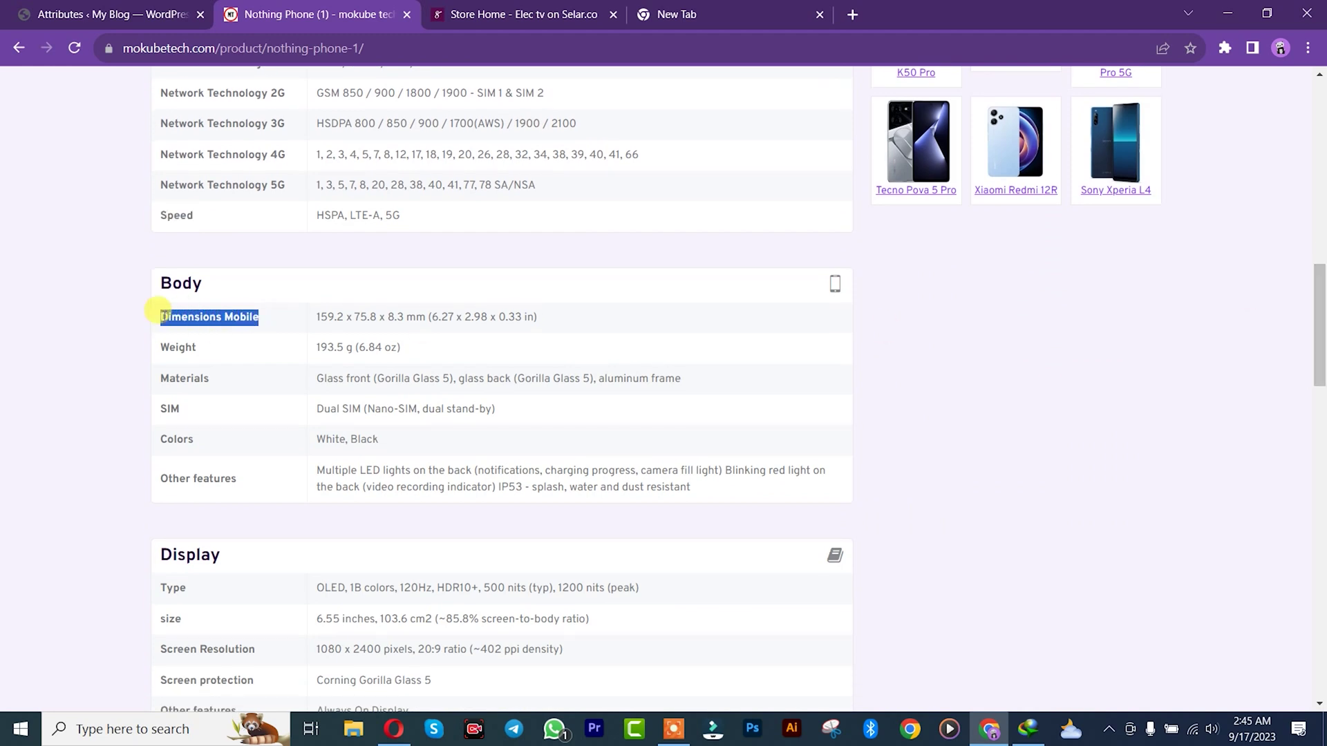
pyautogui.click(90, 12)
pyautogui.click(187, 251)
pyautogui.hotkey('ctrl', 'v')
pyautogui.click(185, 327)
pyautogui.hotkey('ctrl', 'v')
pyautogui.click(173, 703)
# - Add an attribute with name and slug "Weight", copied from the phone's Body specifications
pyautogui.click(315, 8)
pyautogui.moveTo(194, 351); pyautogui.dragTo(152, 350)
pyautogui.hotkey('ctrl', 'c')
pyautogui.click(129, 9)
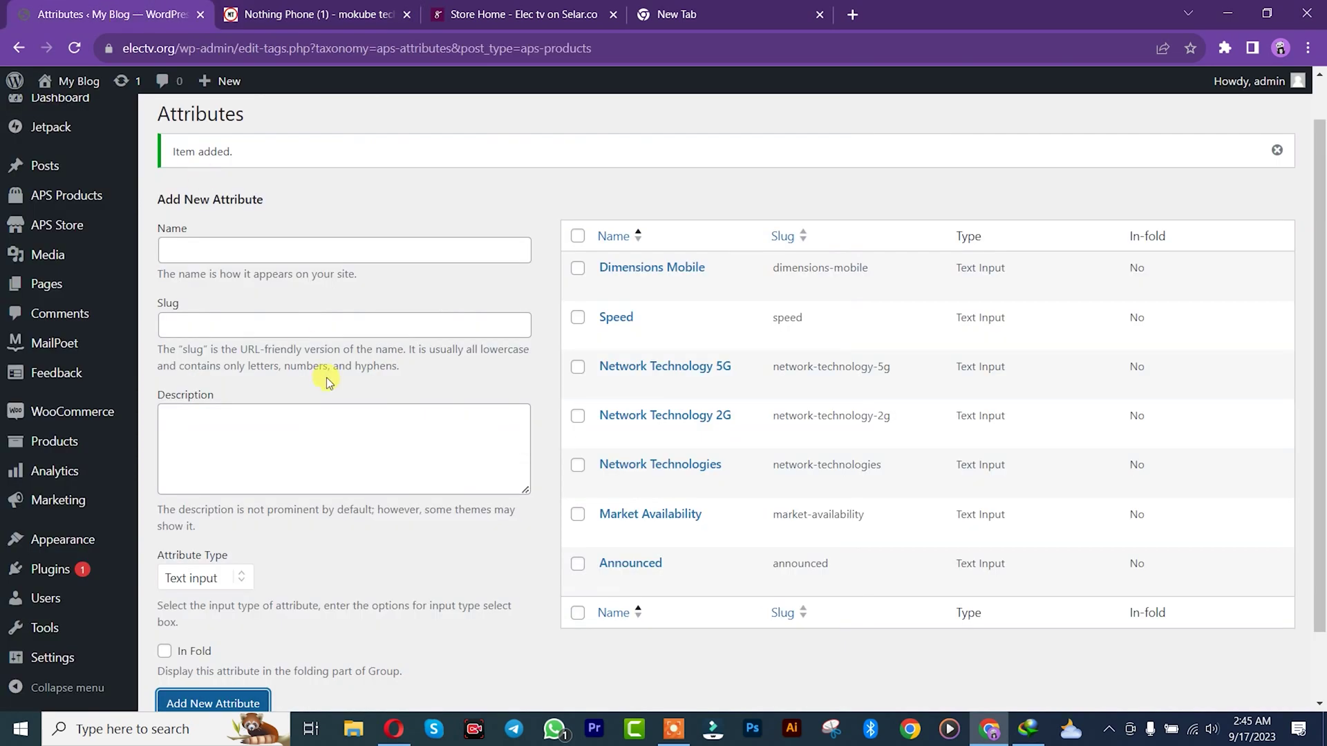
pyautogui.click(285, 255)
pyautogui.hotkey('ctrl', 'v')
pyautogui.click(254, 329)
pyautogui.hotkey('ctrl', 'v')
pyautogui.click(207, 702)
# - Add an attribute with name and slug "Materials", copied from the phone's Body specifications
pyautogui.click(311, 14)
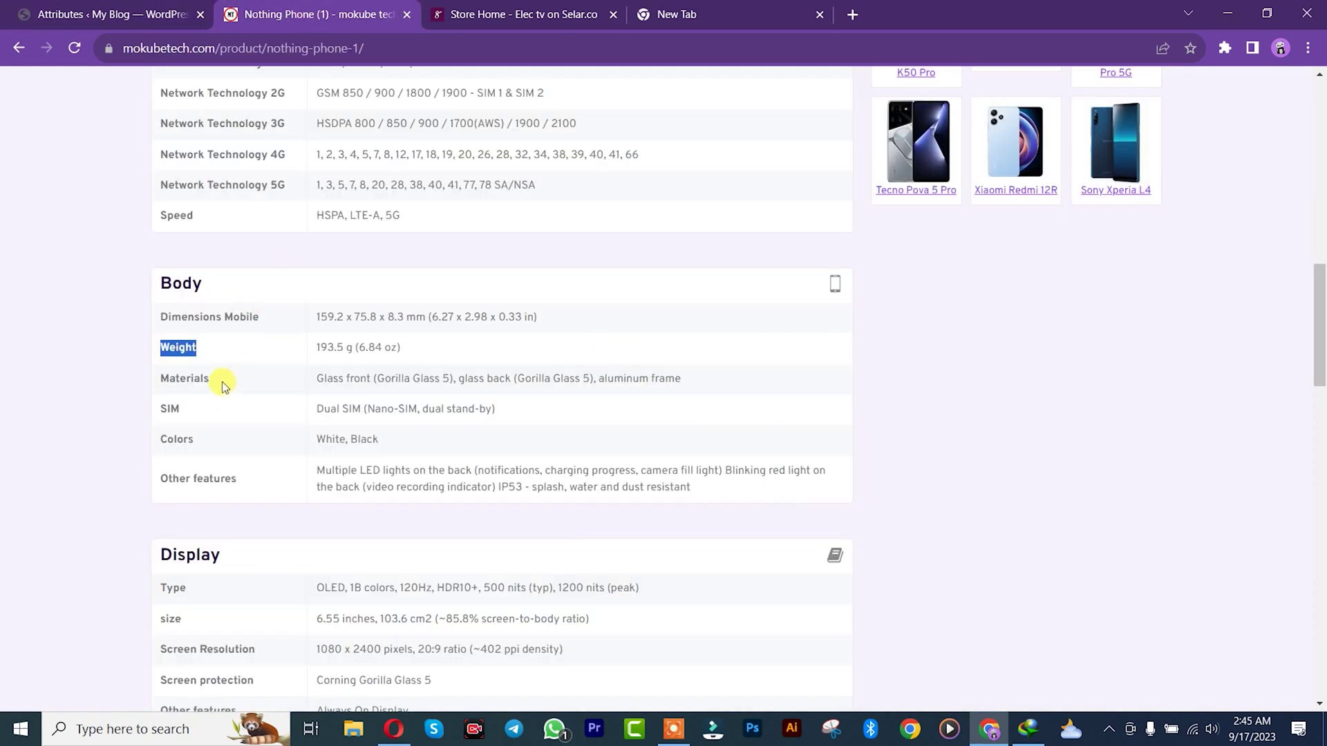
pyautogui.moveTo(160, 378); pyautogui.dragTo(212, 378)
pyautogui.hotkey('ctrl', 'c')
pyautogui.click(54, 7)
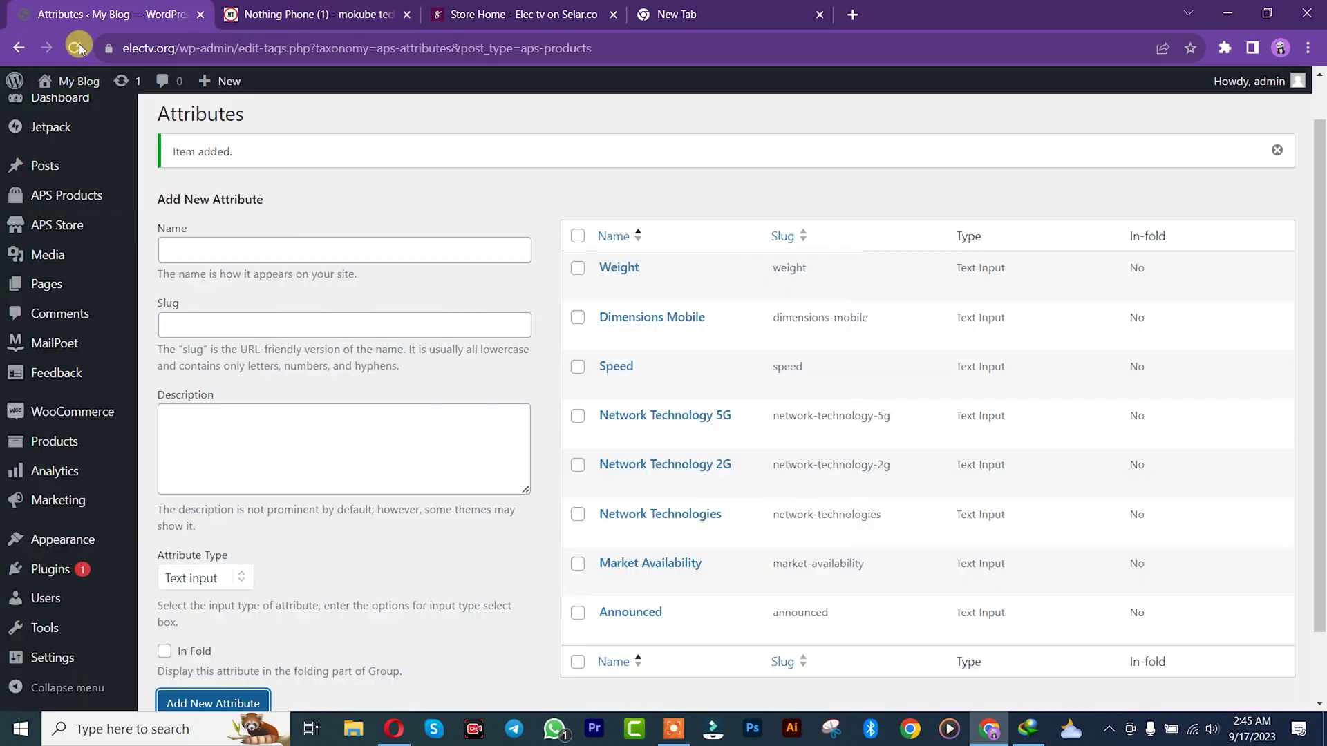
pyautogui.click(222, 252)
pyautogui.hotkey('ctrl', 'v')
pyautogui.click(208, 325)
pyautogui.hotkey('ctrl', 'v')
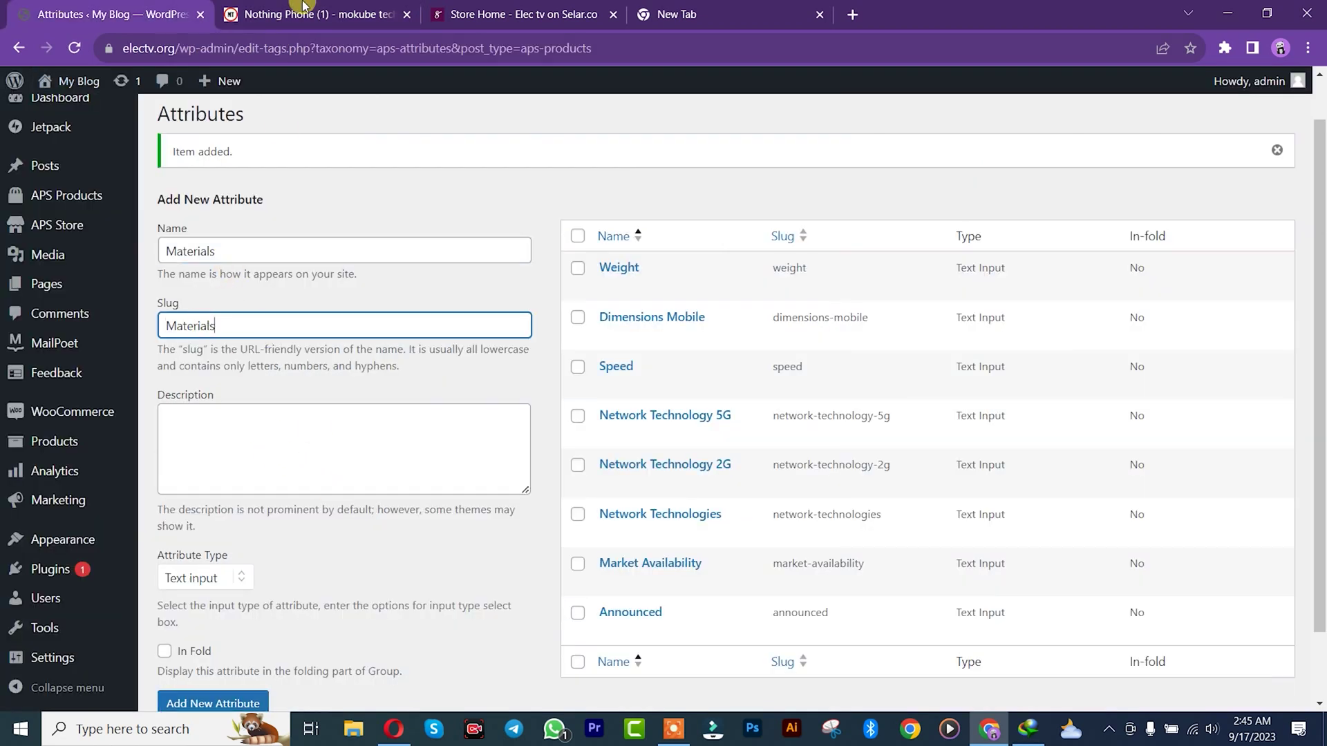
pyautogui.click(205, 703)
# - Add an attribute with name and slug "SIM", copied from the phone's Body specifications
pyautogui.click(298, 9)
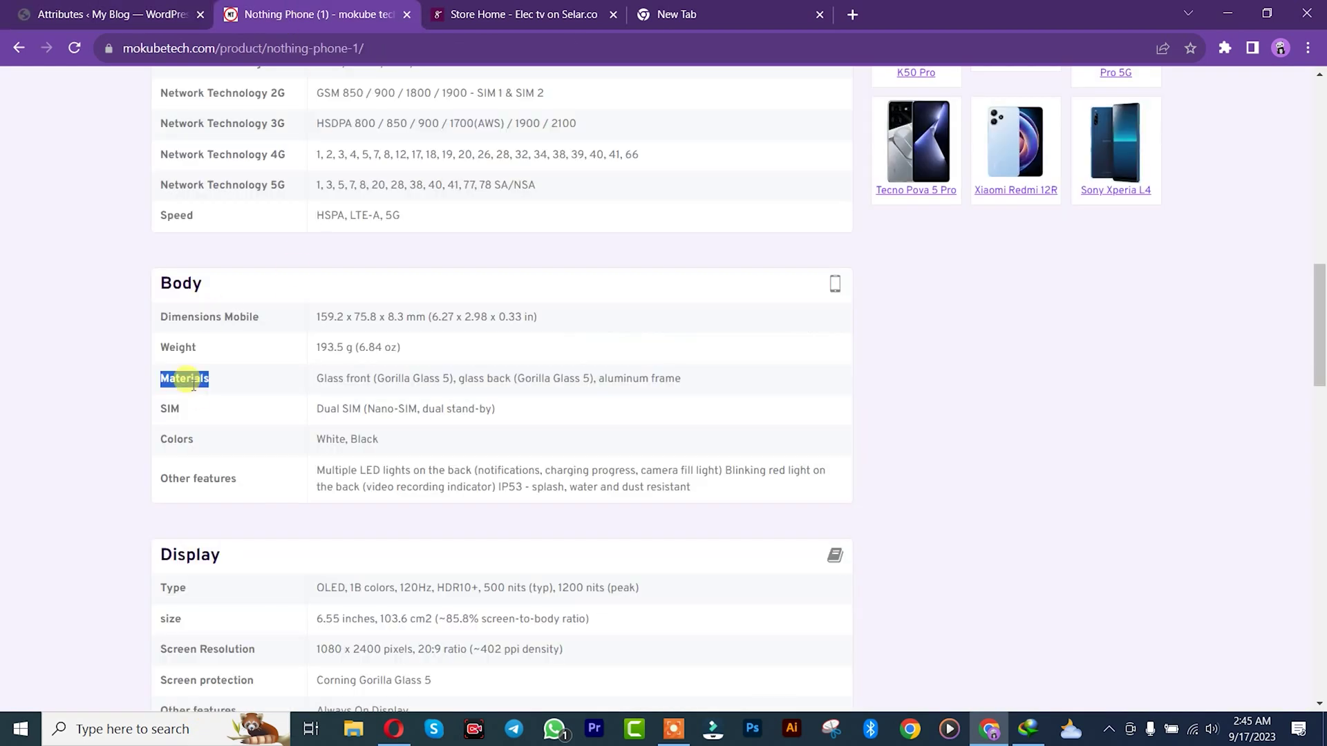
pyautogui.doubleClick(176, 411)
pyautogui.hotkey('ctrl', 'c')
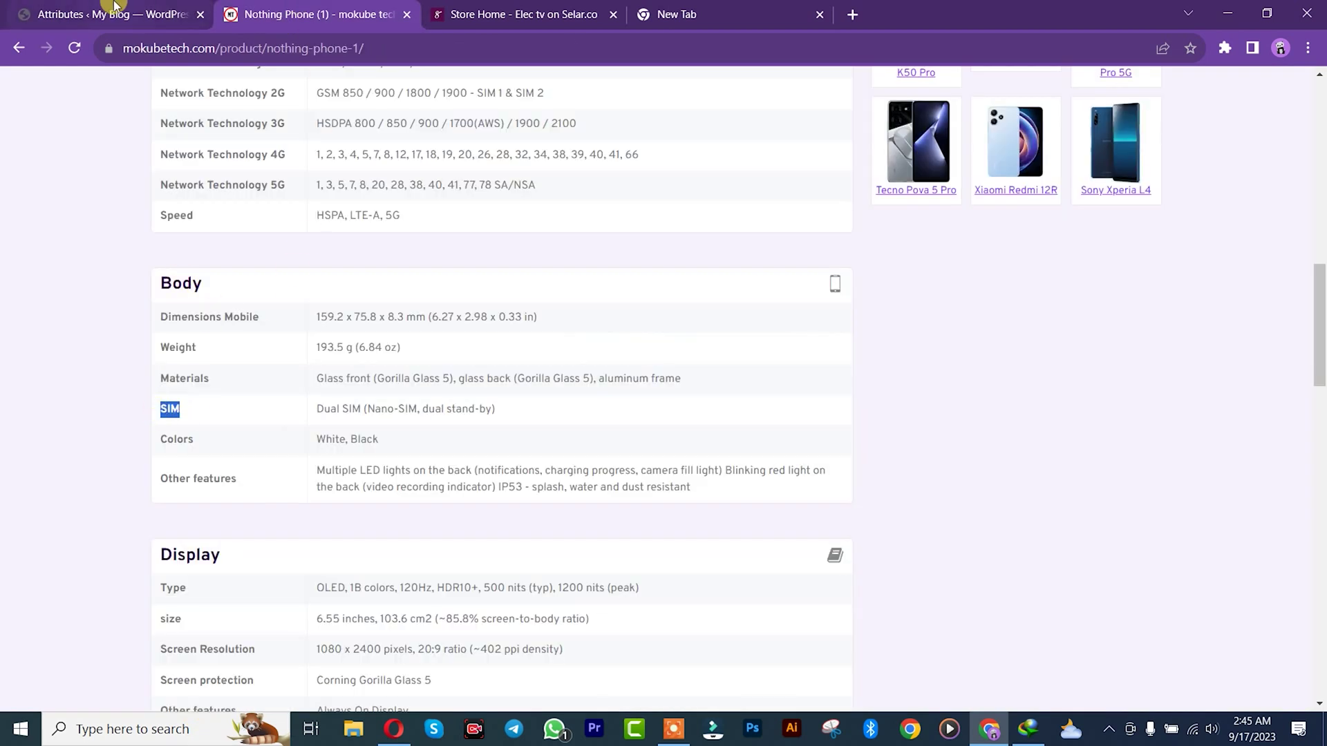
pyautogui.click(110, 14)
pyautogui.click(251, 244)
pyautogui.hotkey('ctrl', 'v')
pyautogui.click(211, 324)
pyautogui.hotkey('ctrl', 'v')
pyautogui.click(211, 703)
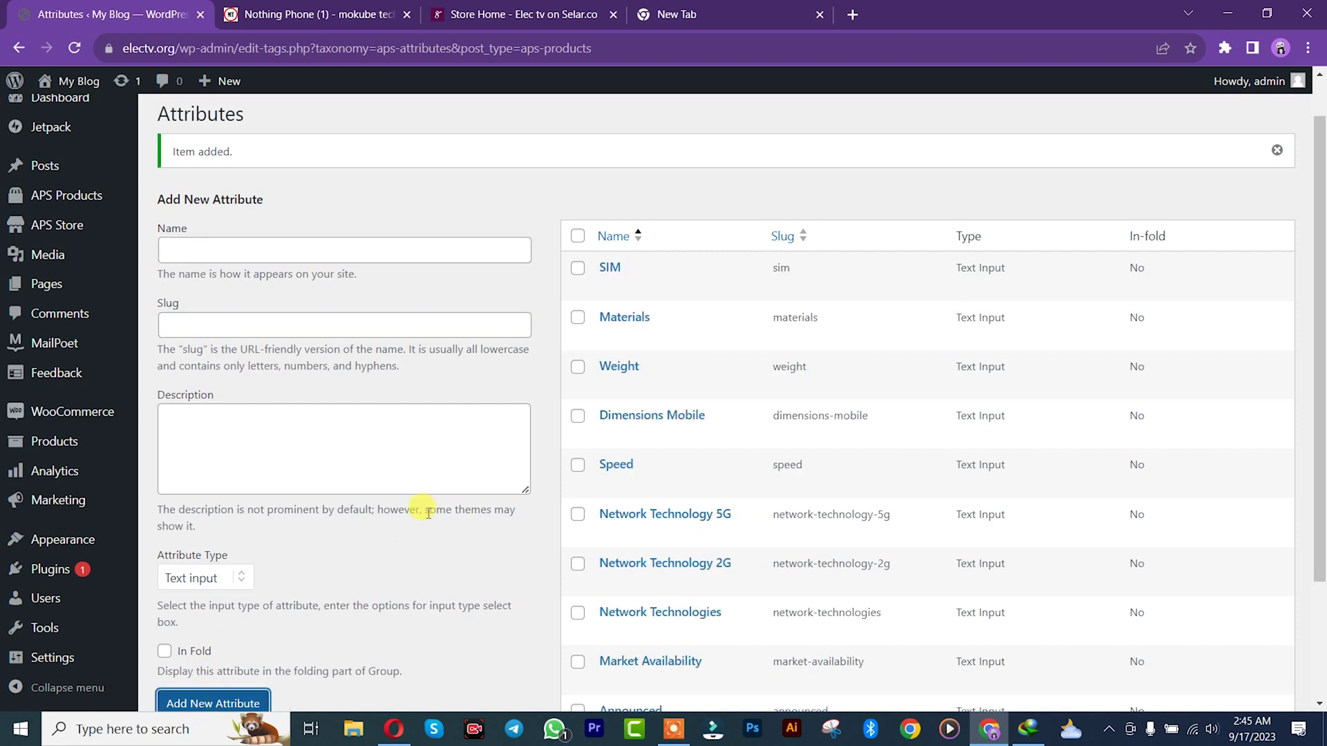
# - Select the "Colors" label in the phone's Body specifications
pyautogui.click(298, 14)
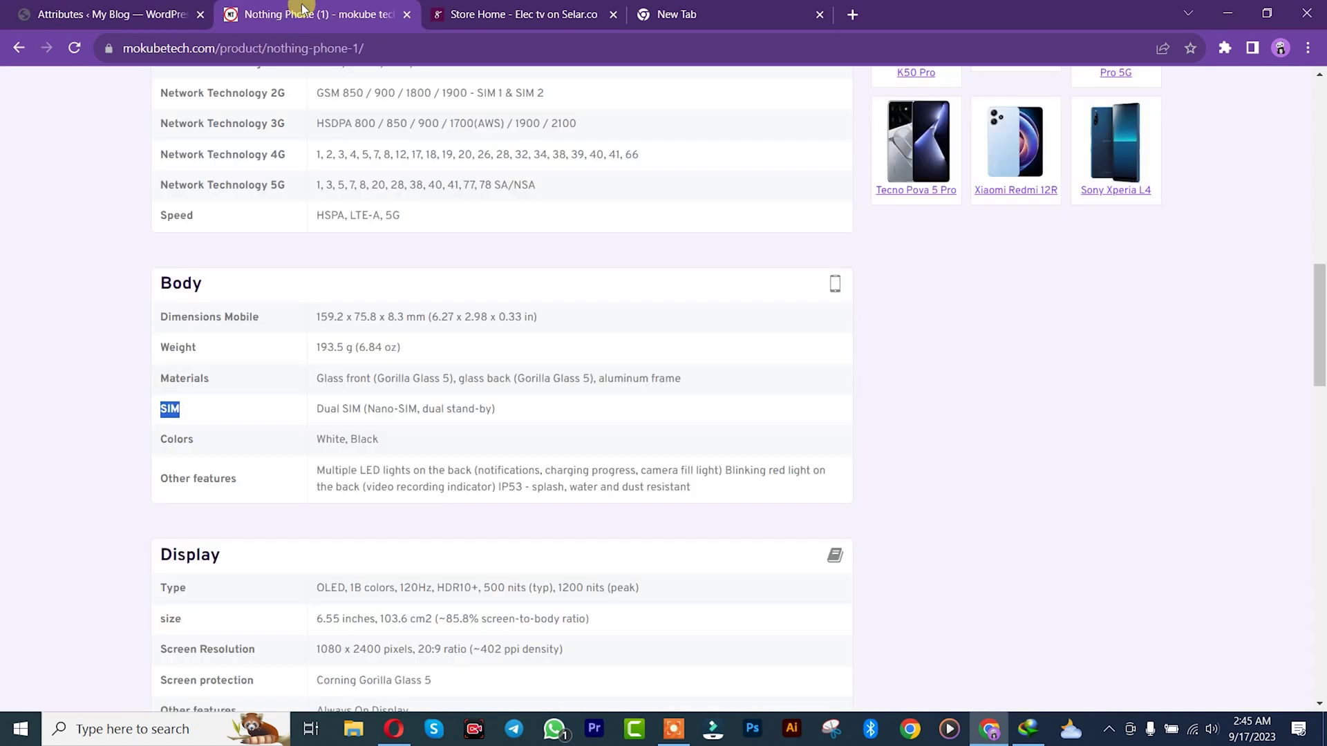
pyautogui.moveTo(162, 444); pyautogui.dragTo(208, 442)
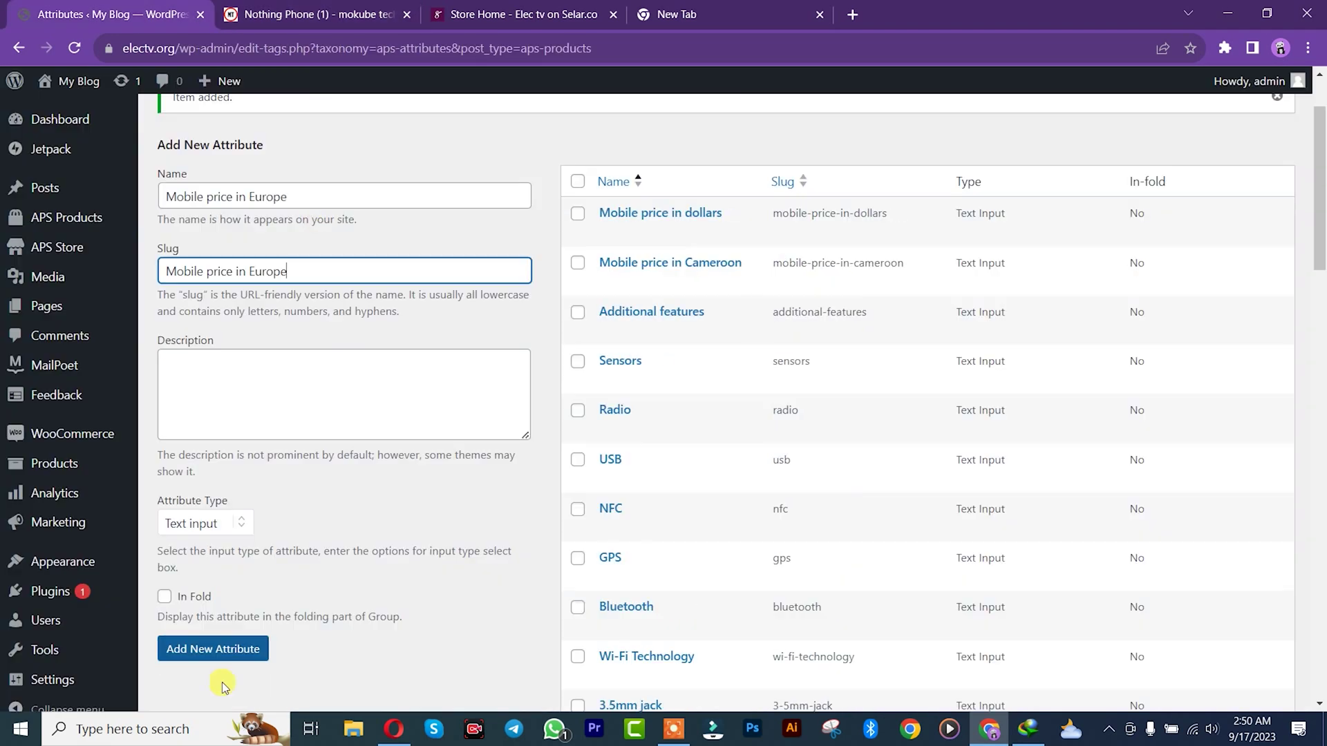
# - Save the new attribute "Mobile price in Europe" and look through the list of attributes
pyautogui.press('Return')
pyautogui.scroll(2, 1320, 197)
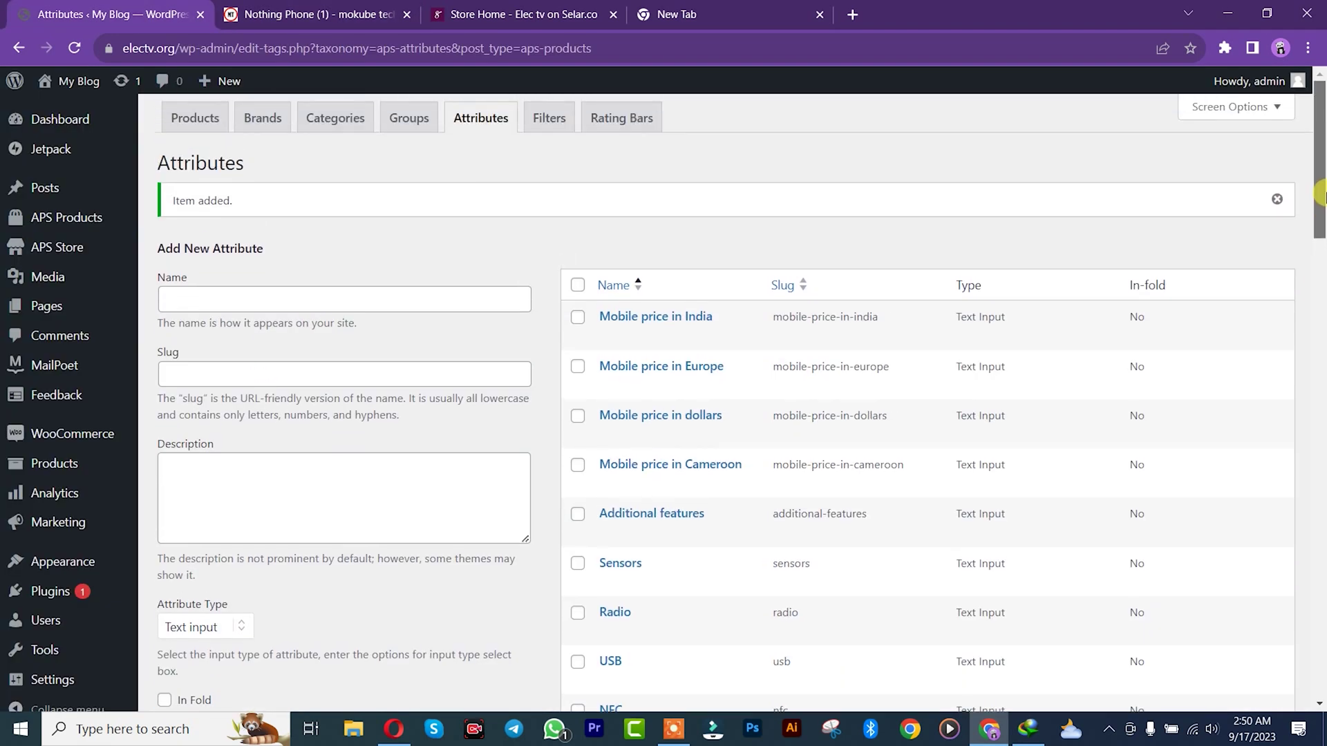
pyautogui.moveTo(1320, 197); pyautogui.dragTo(1320, 261)
pyautogui.moveTo(1321, 301); pyautogui.dragTo(1322, 178)
# - Start a new group with name and slug "Release Date", copied from the heading in the phone's specifications
pyautogui.click(408, 116)
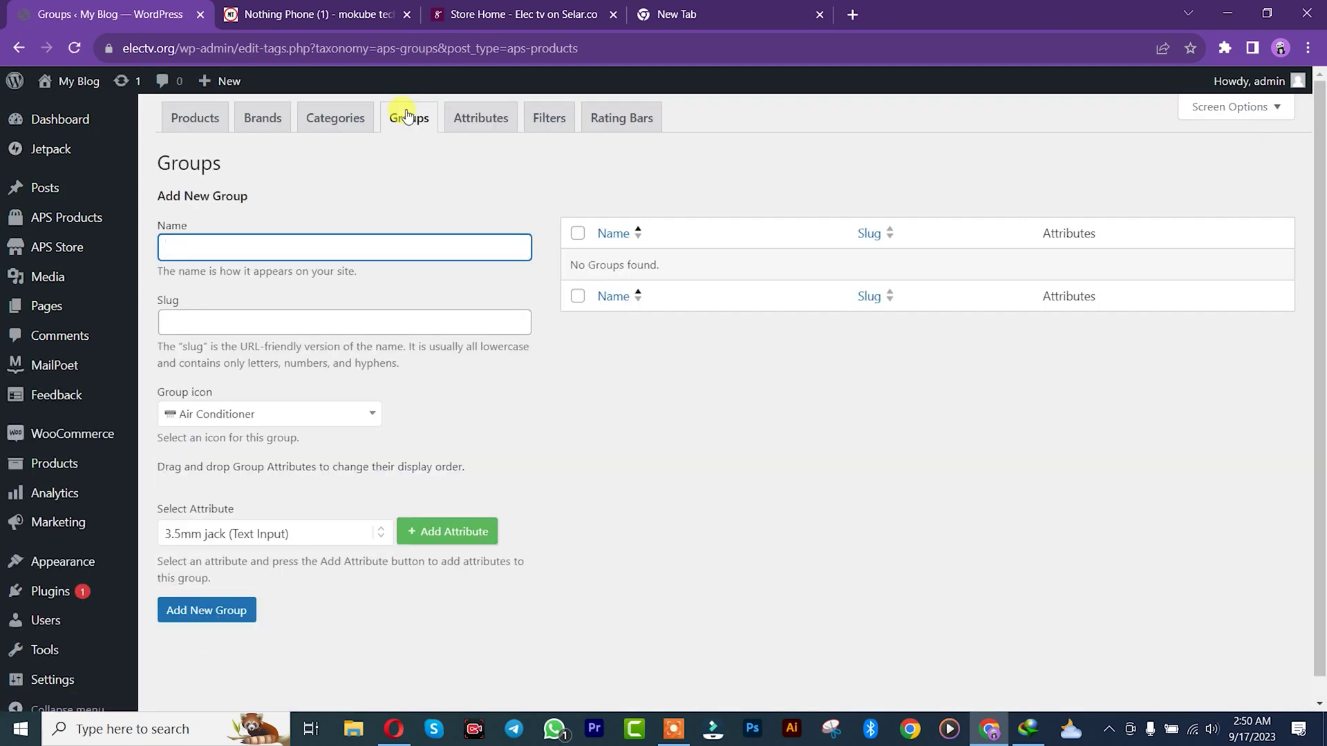
pyautogui.click(249, 9)
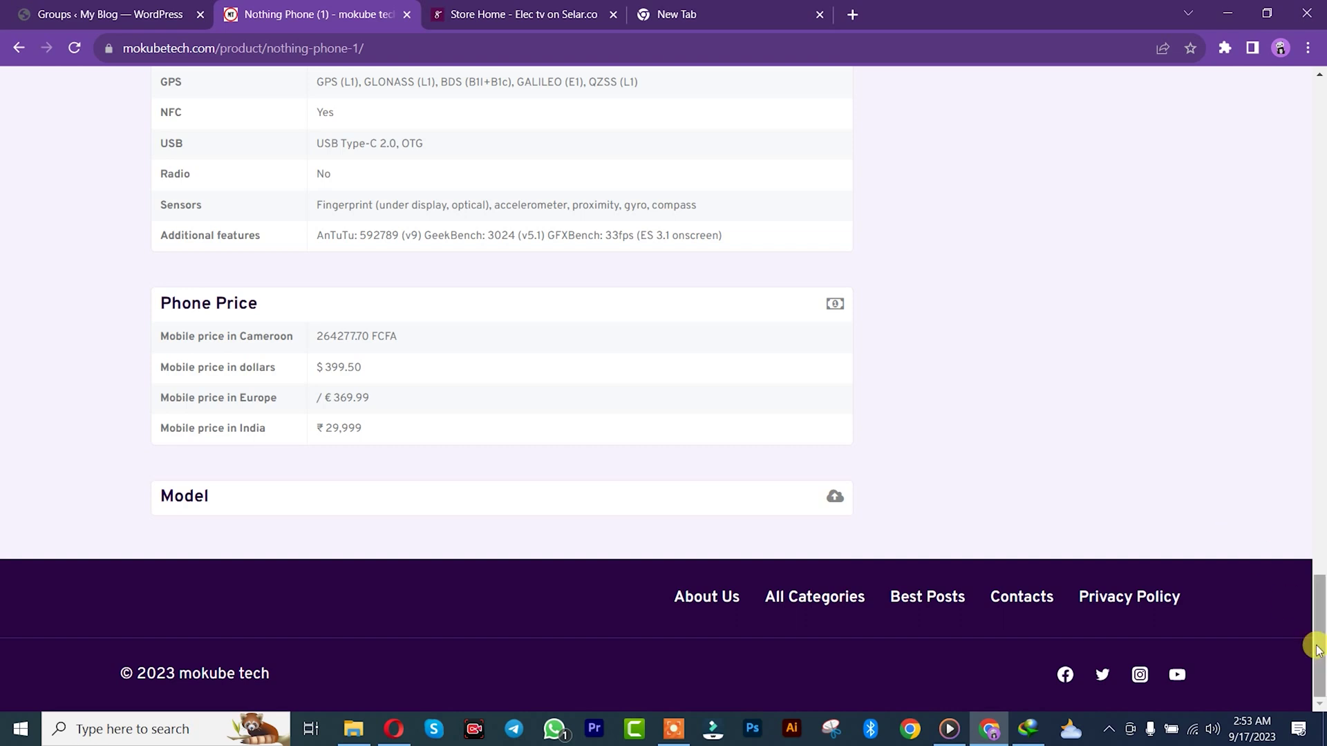
pyautogui.moveTo(1318, 649); pyautogui.dragTo(1320, 224)
pyautogui.moveTo(161, 492); pyautogui.dragTo(267, 499)
pyautogui.rightClick(292, 499)
pyautogui.click(289, 513)
pyautogui.click(104, 14)
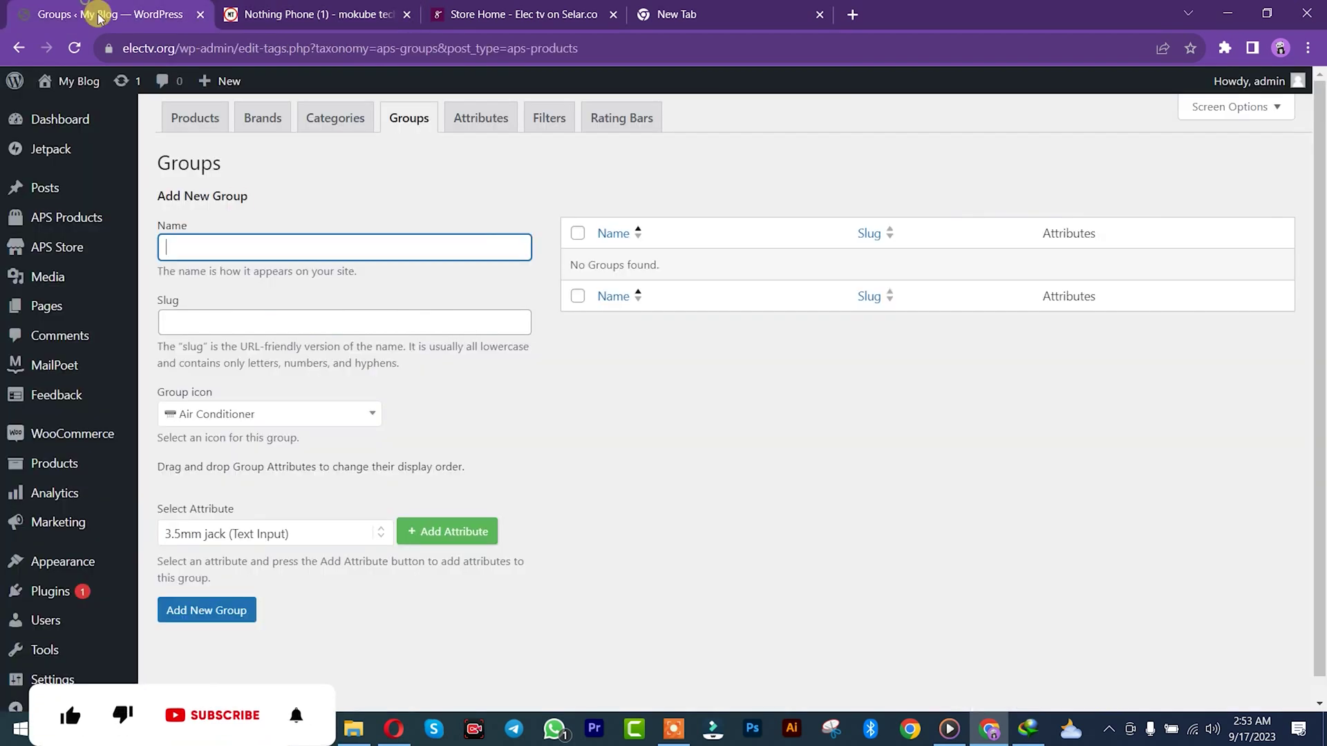
pyautogui.hotkey('ctrl', 'v')
pyautogui.click(216, 318)
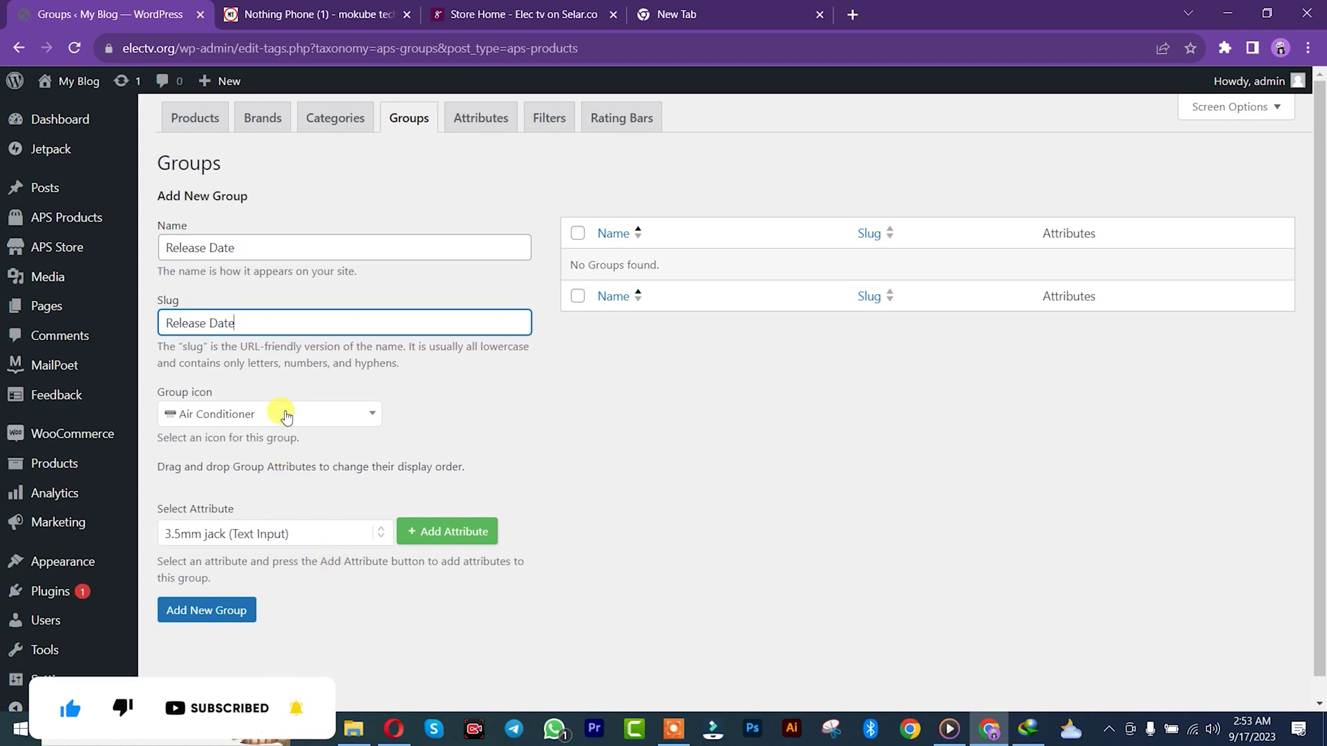
# - Add the Market Availability and Announced attributes to the Release Date group, following the phone's specifications
pyautogui.click(282, 14)
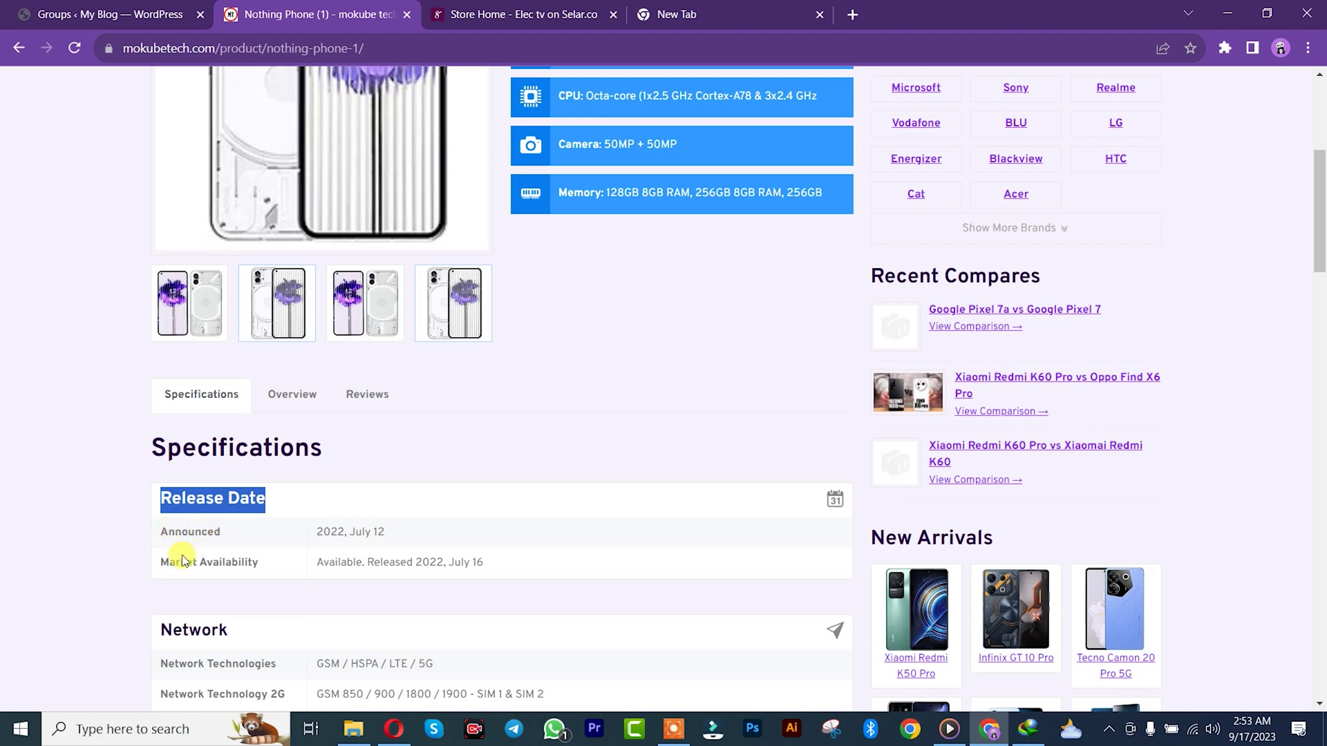
pyautogui.click(99, 9)
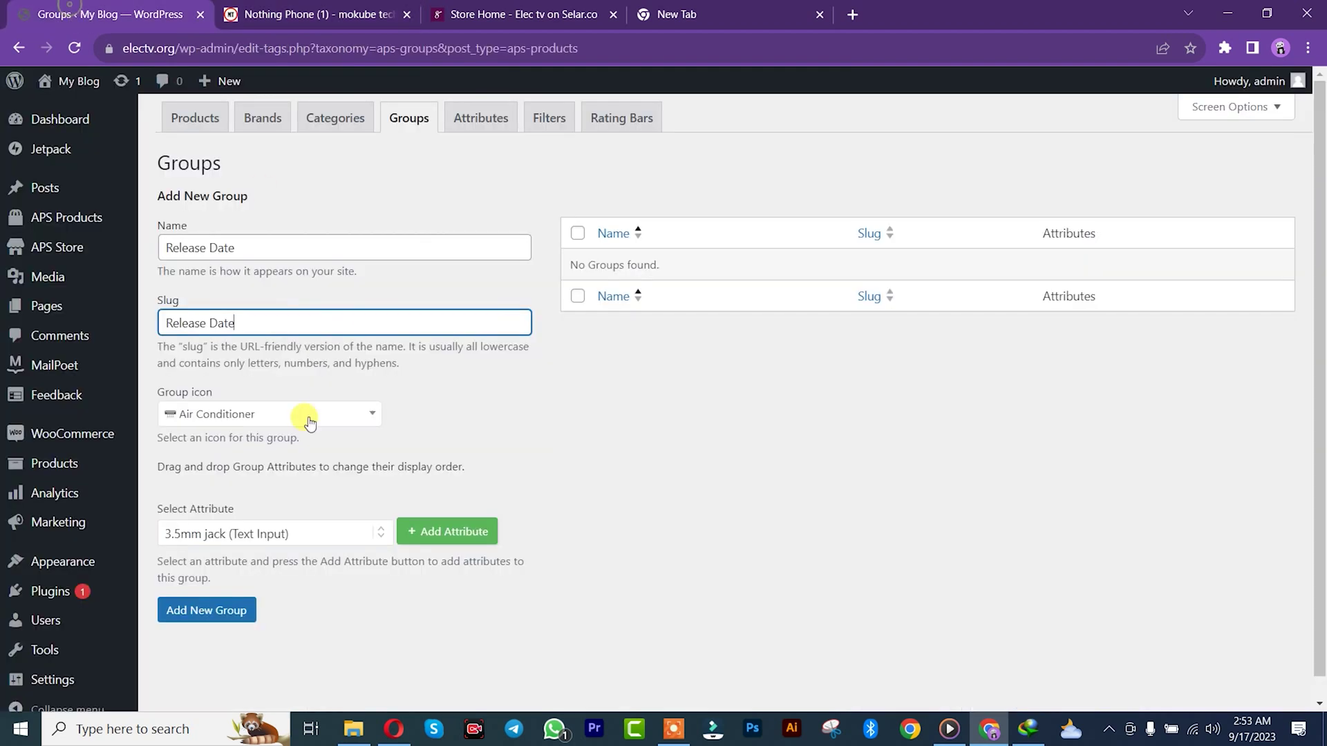
pyautogui.click(287, 533)
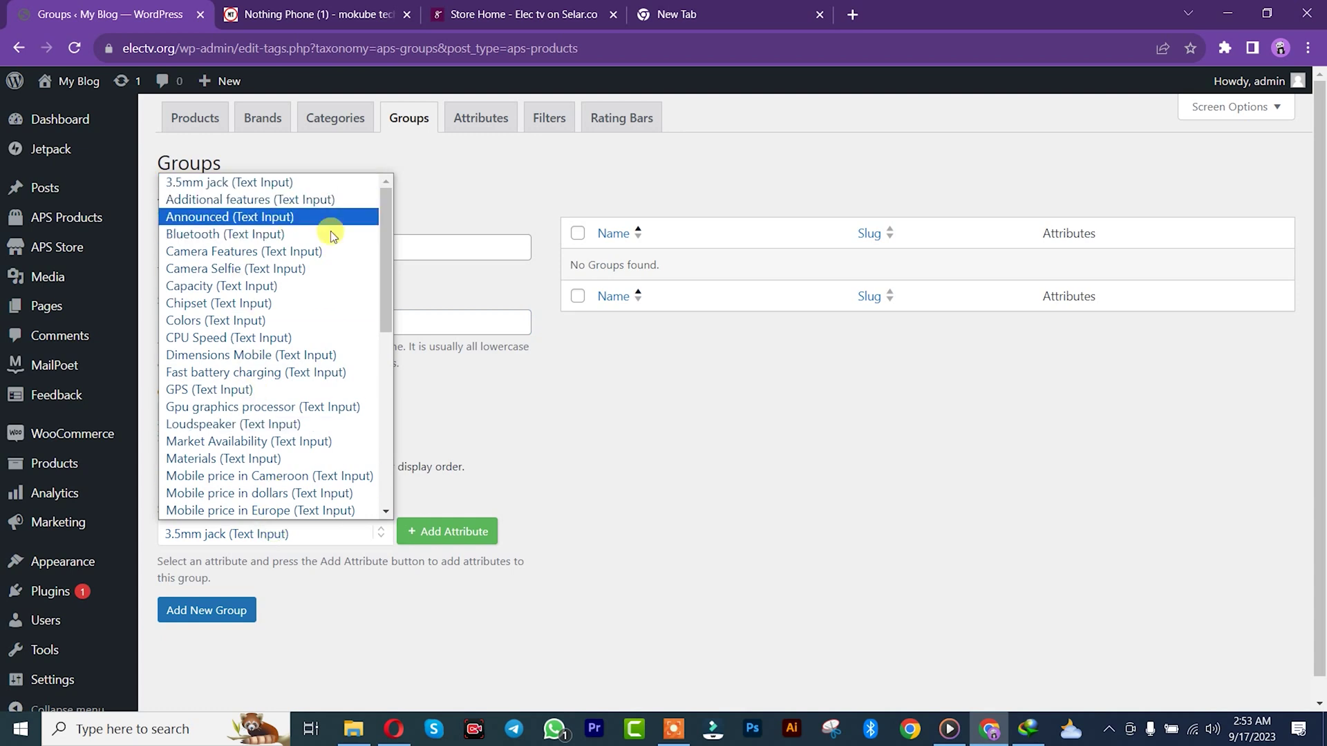
pyautogui.moveTo(388, 254); pyautogui.dragTo(383, 298)
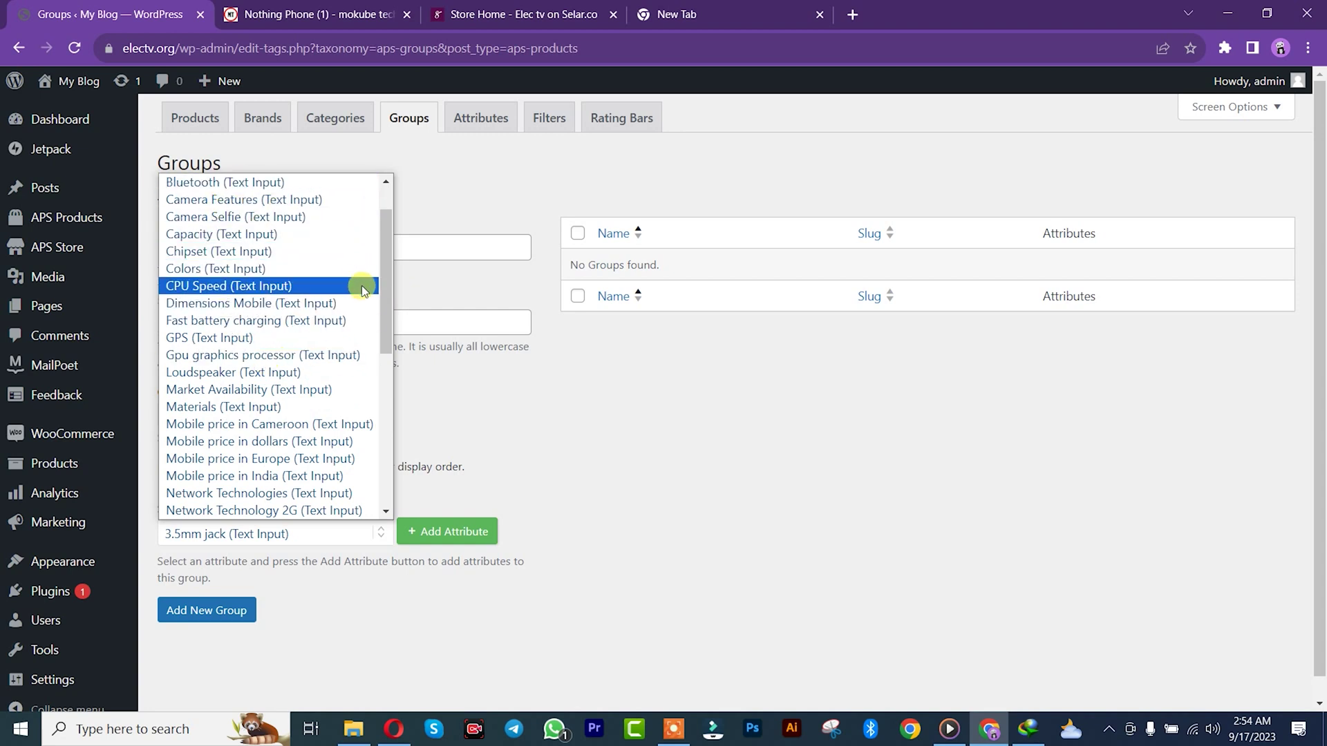
pyautogui.click(247, 390)
pyautogui.click(412, 533)
pyautogui.click(292, 575)
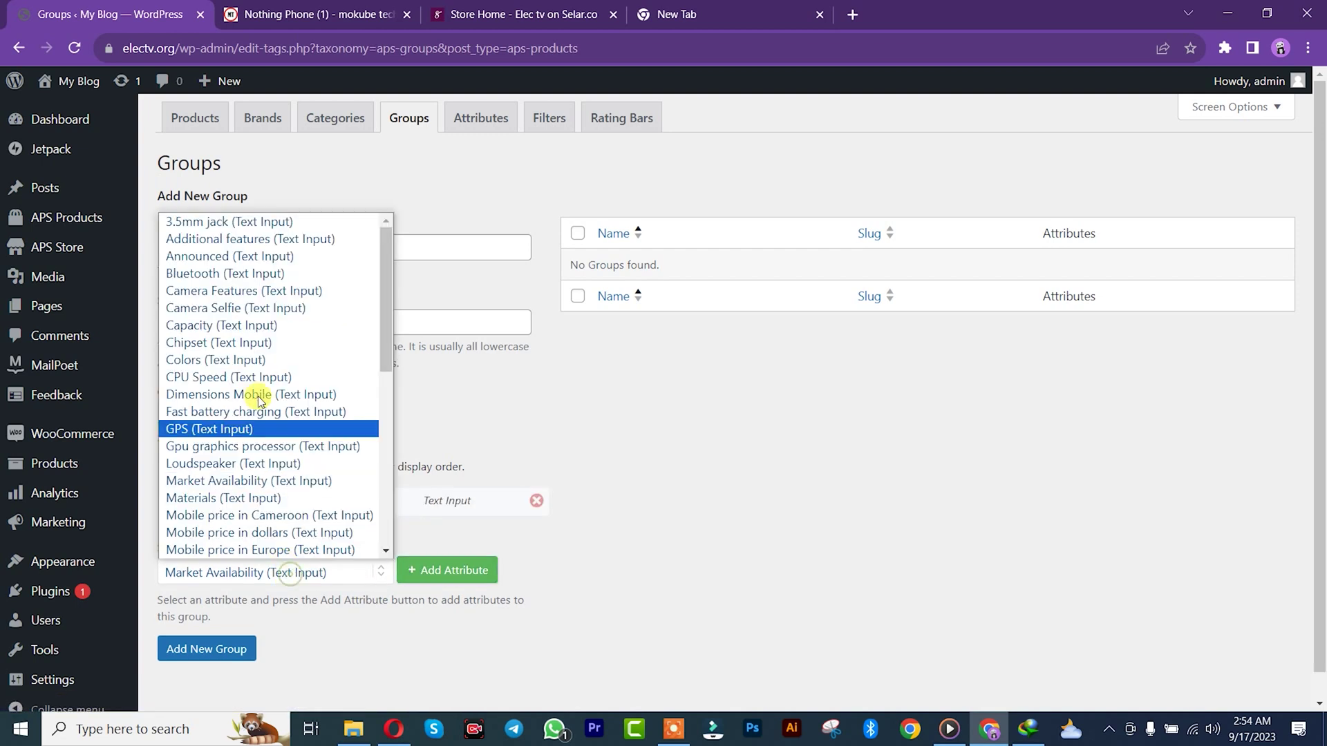
pyautogui.click(213, 257)
pyautogui.click(440, 569)
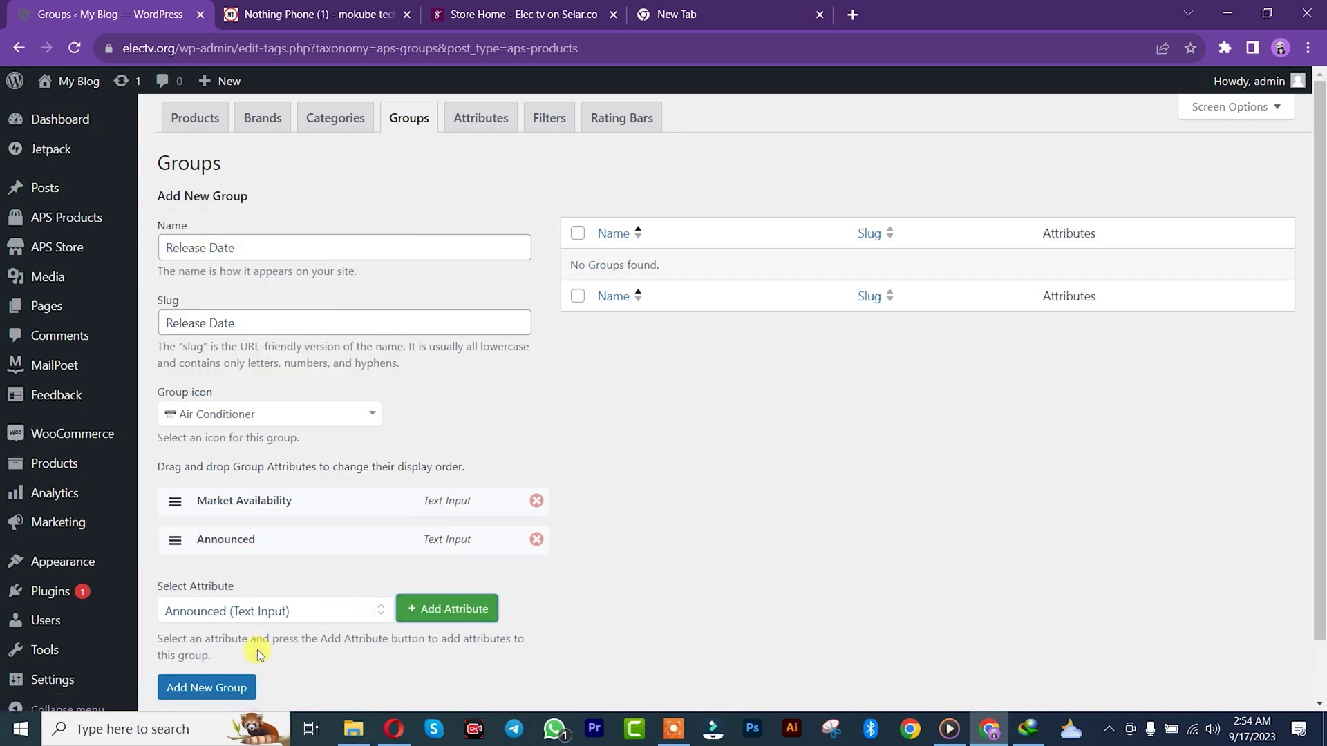
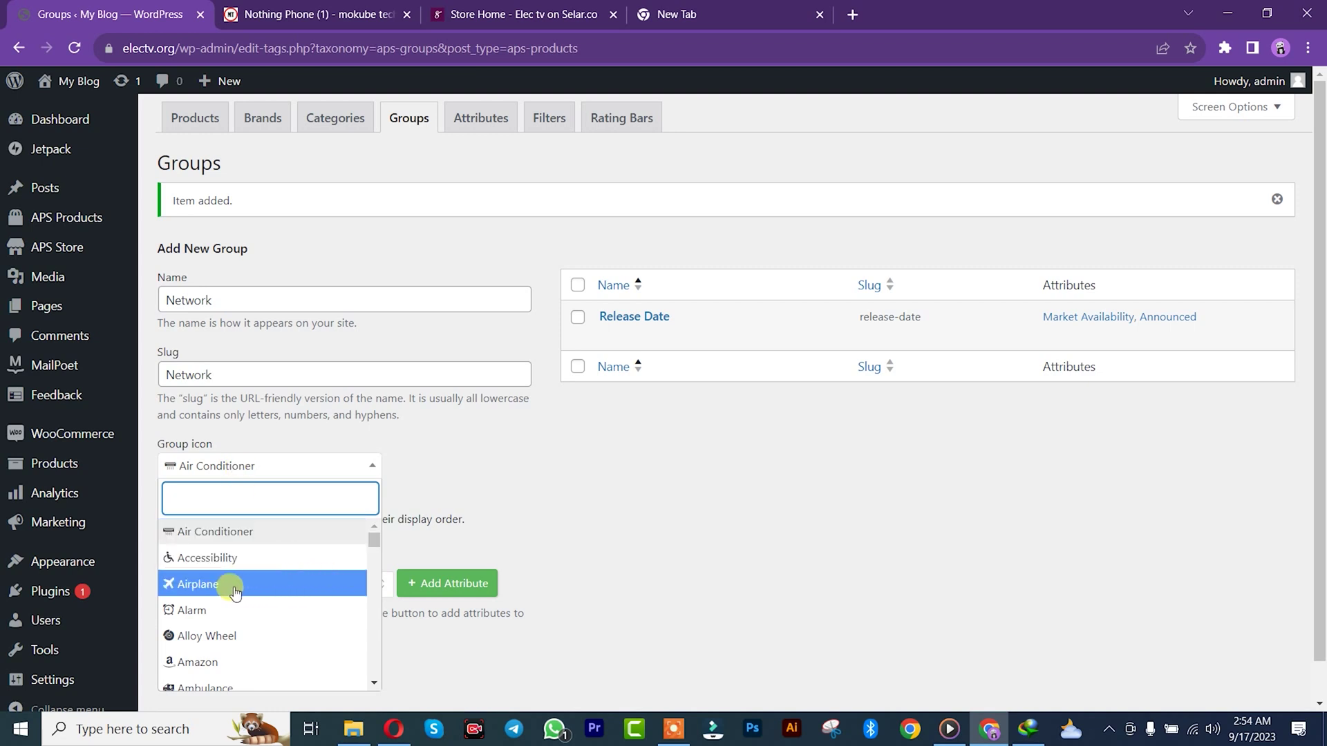
# - Search the group icons for "net" and choose Magnet as the Network group's icon
pyautogui.scroll(-3, 375, 545)
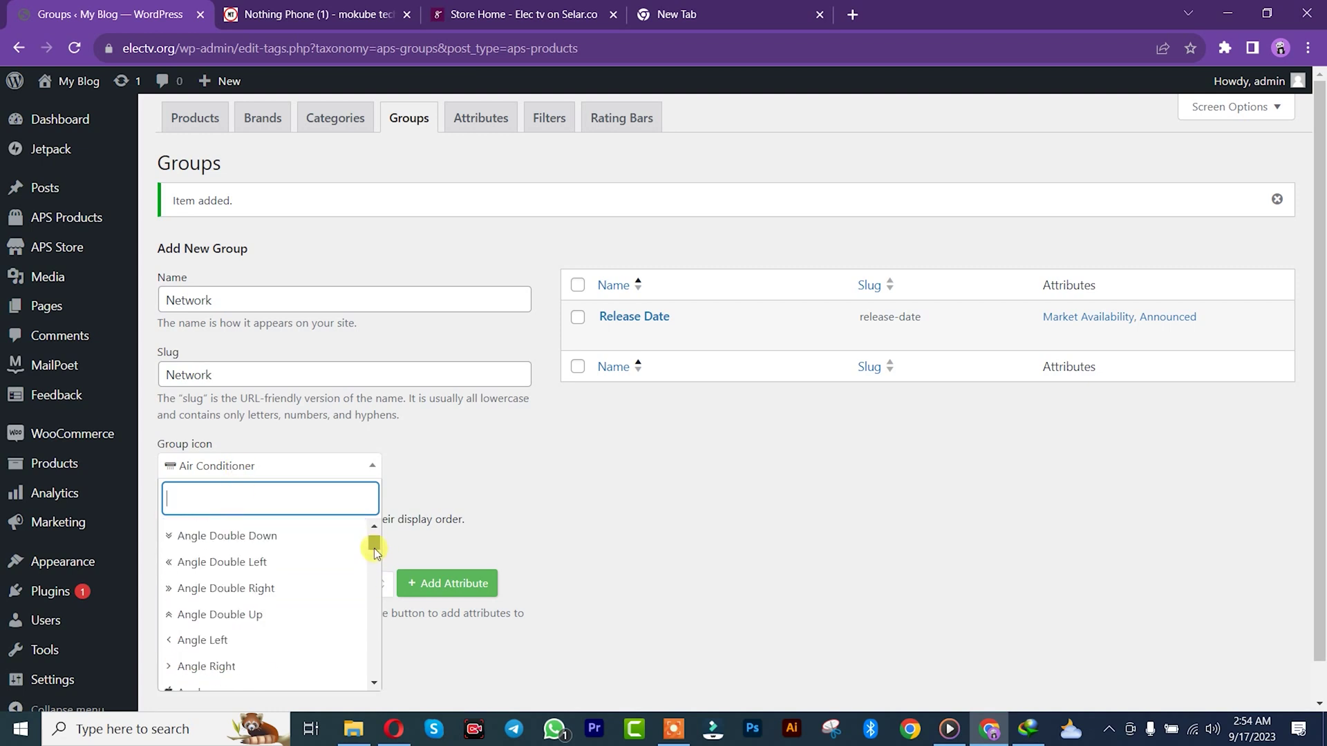
pyautogui.write('n')
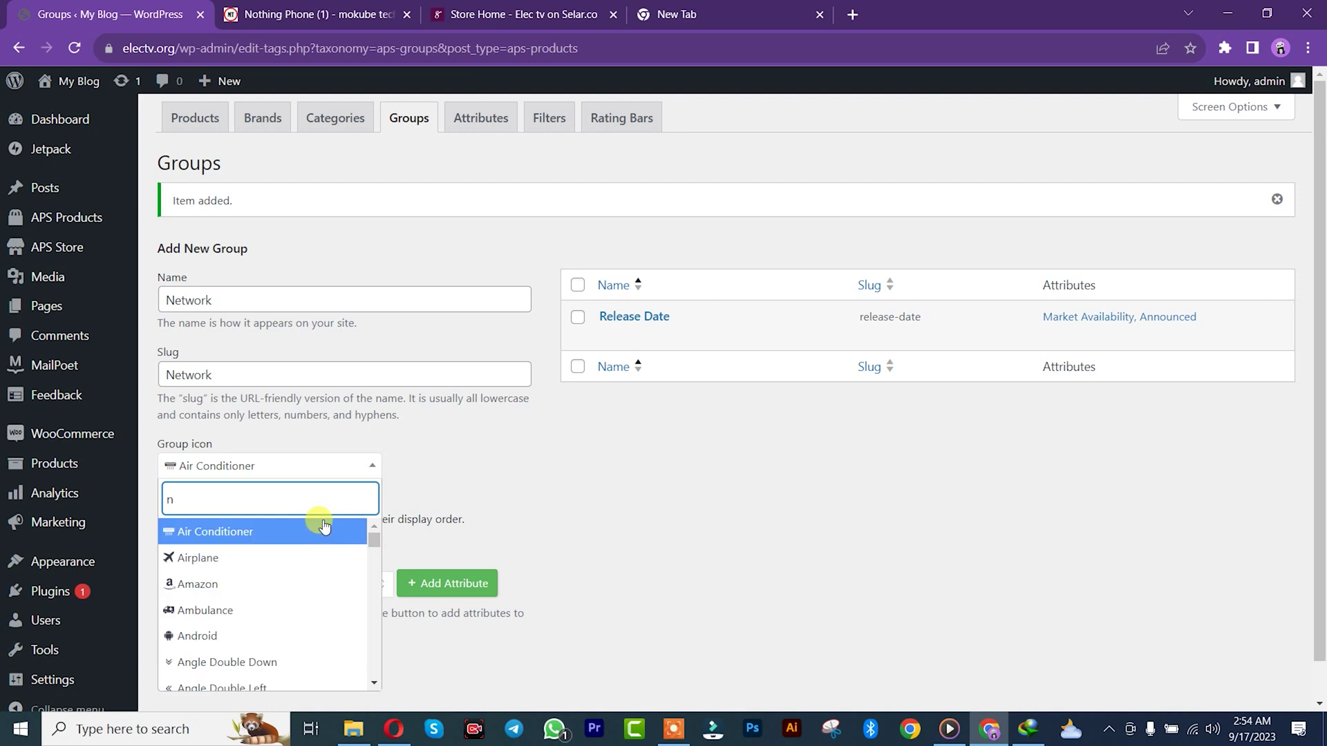
pyautogui.write('e')
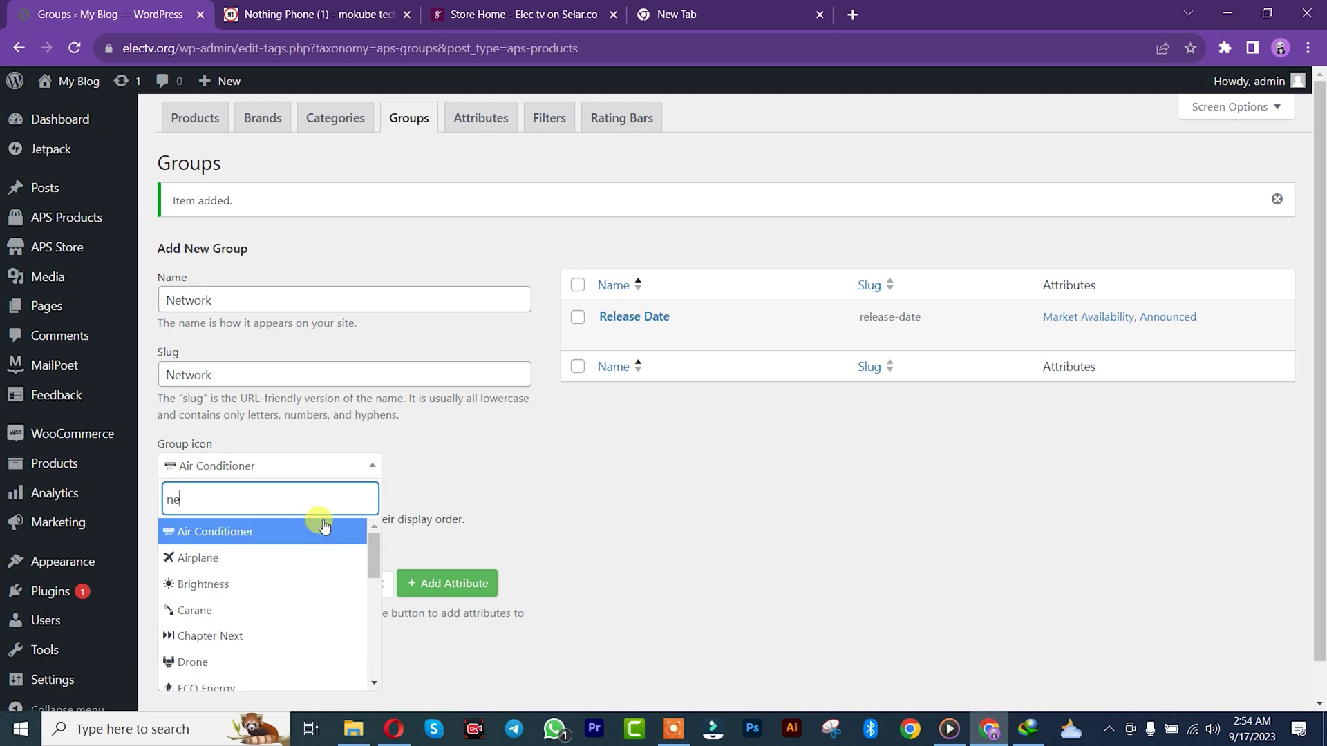
pyautogui.write('t')
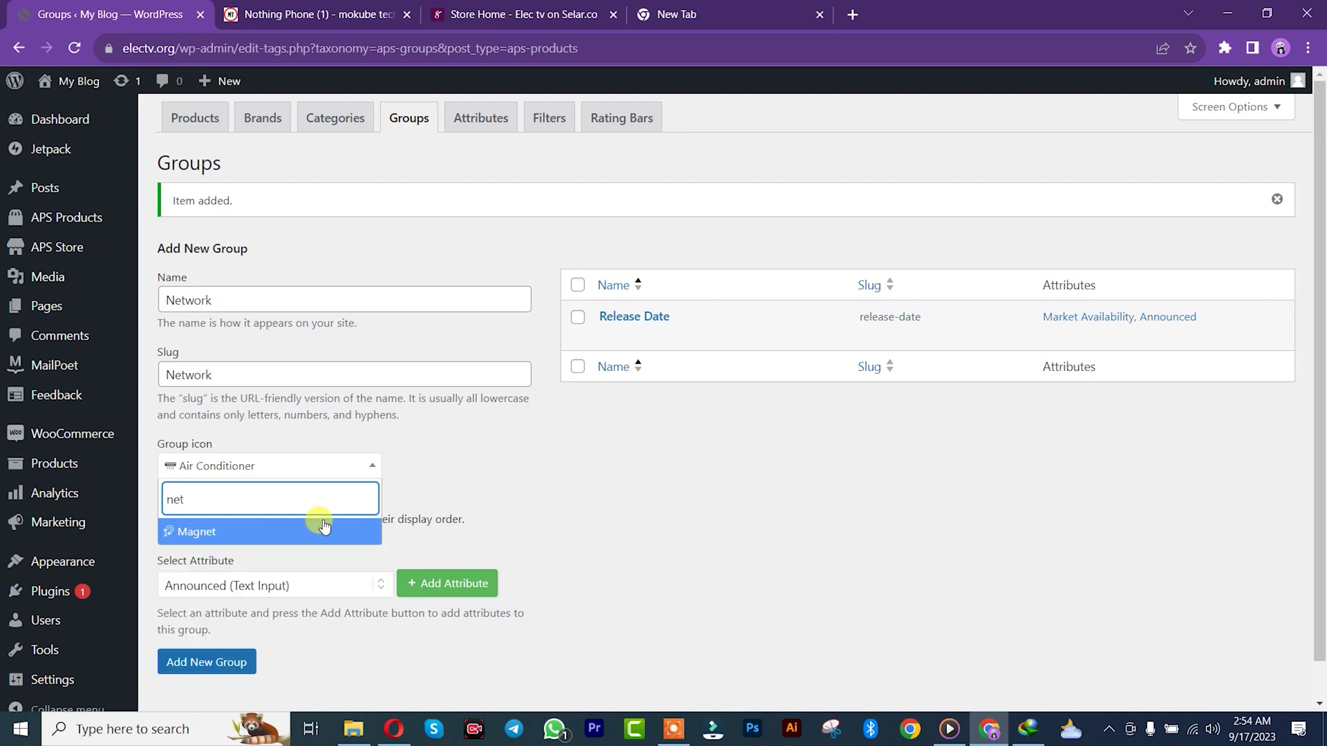
pyautogui.click(323, 528)
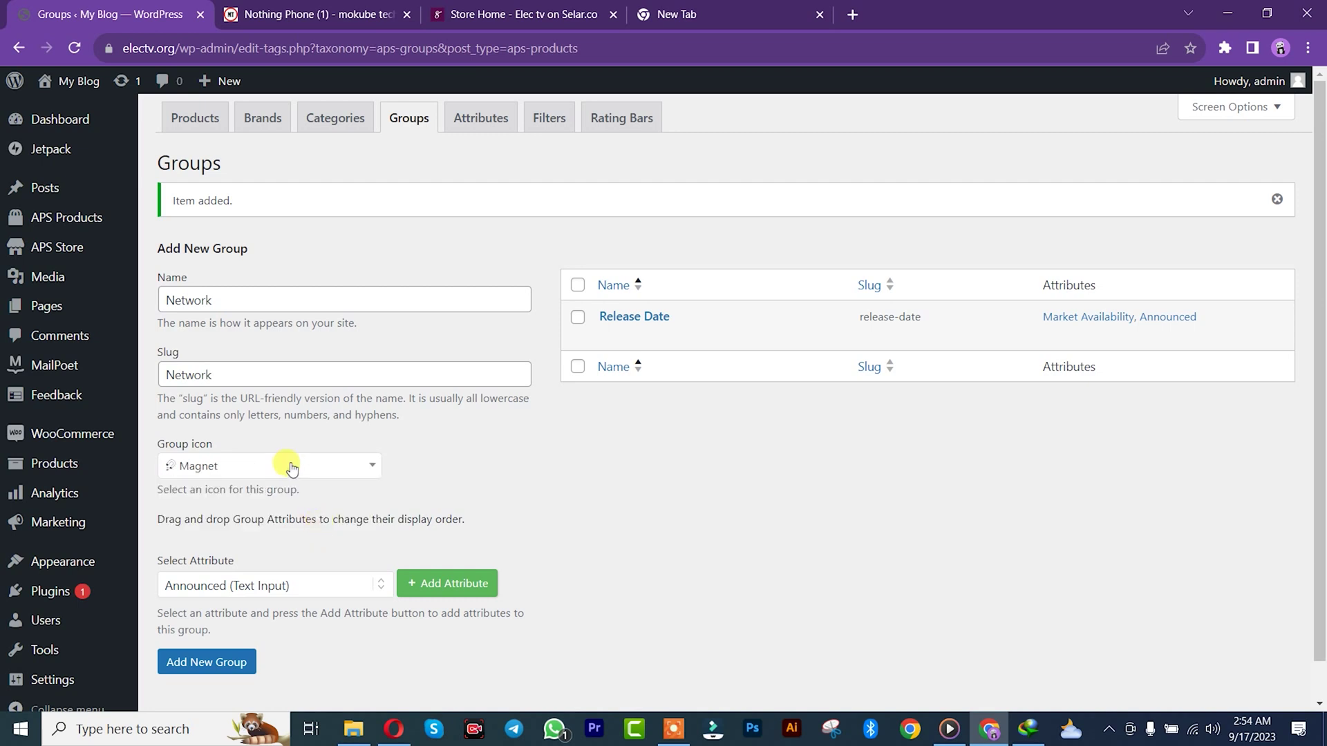
# - Check the Network section of the phone's specifications and add the Network Technologies attribute to the Network group
pyautogui.scroll(-1, 1316, 387)
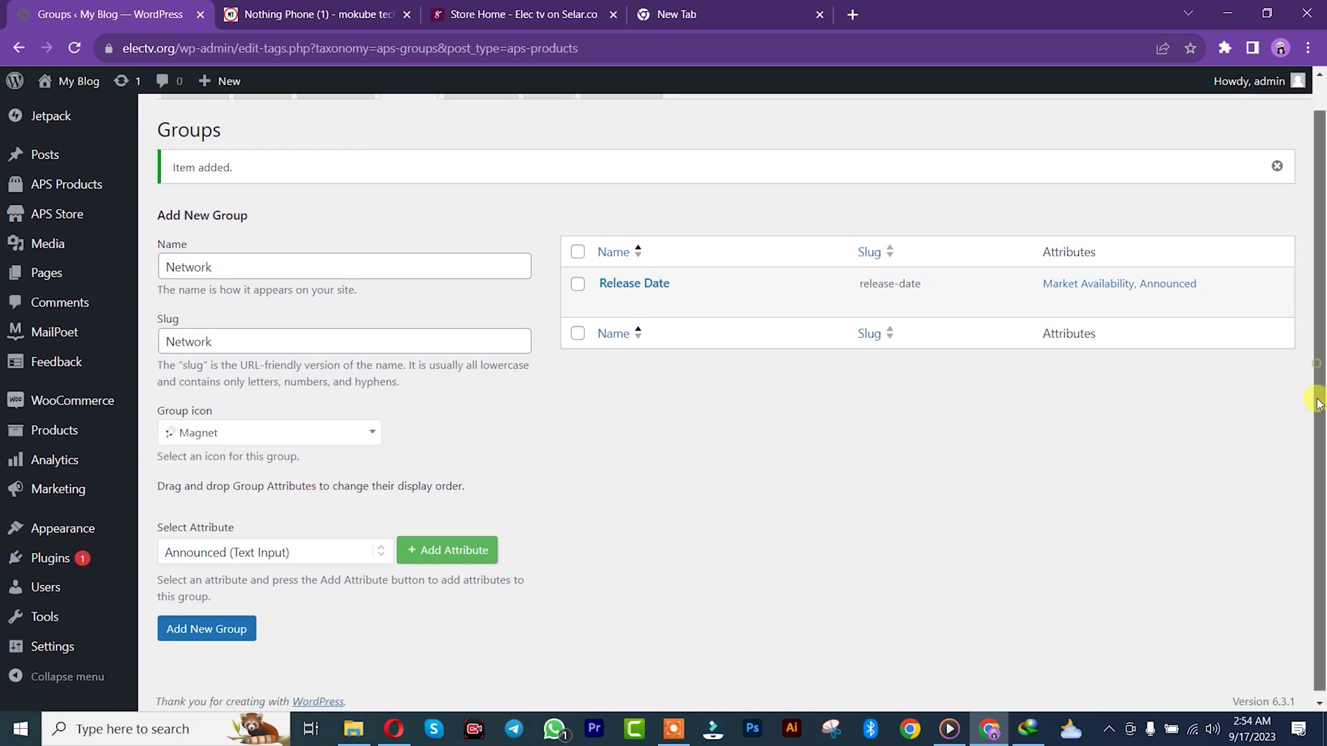
pyautogui.click(311, 14)
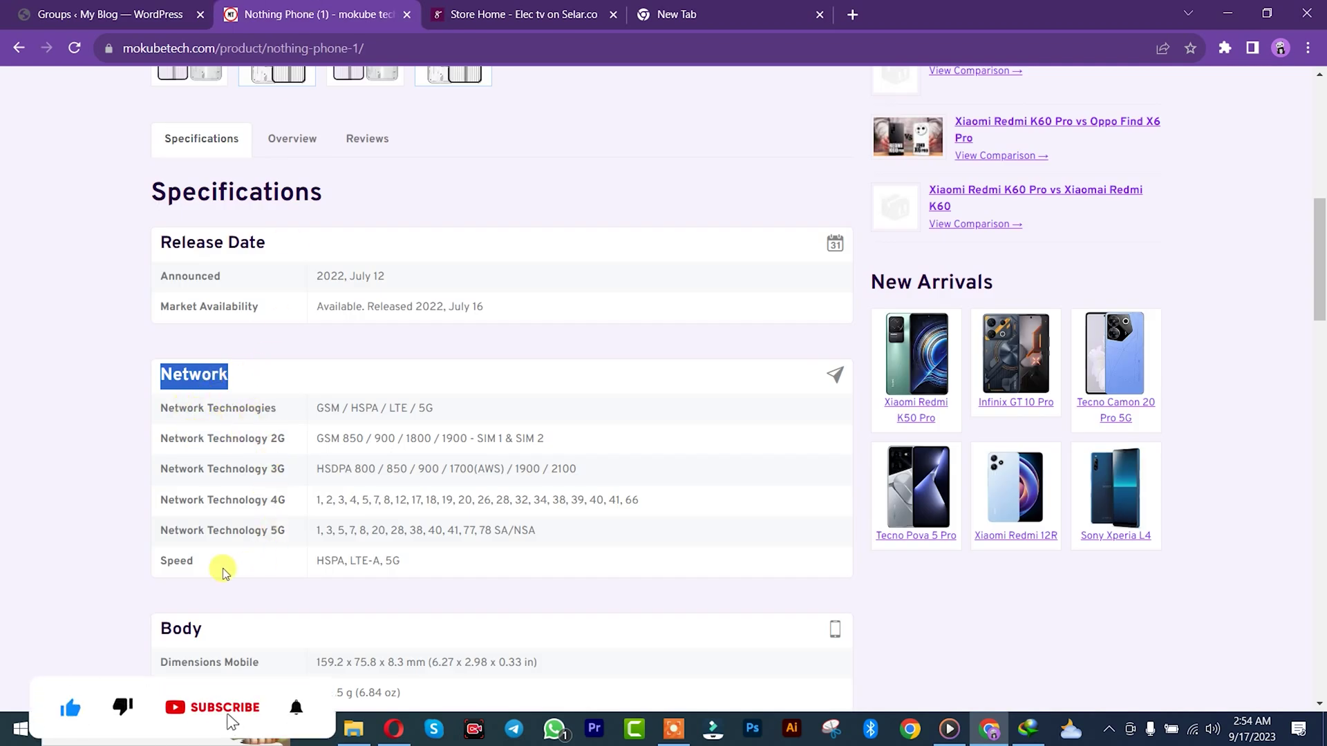
pyautogui.click(82, 7)
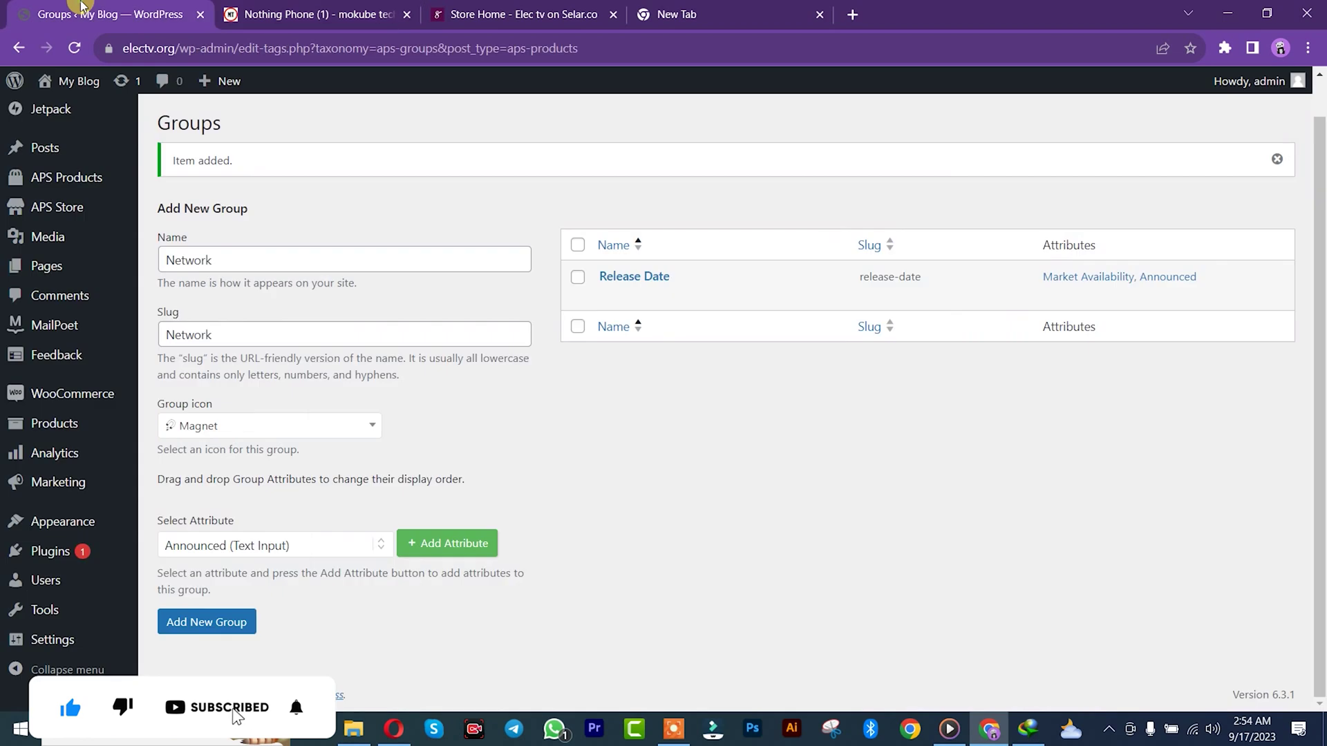
pyautogui.click(291, 545)
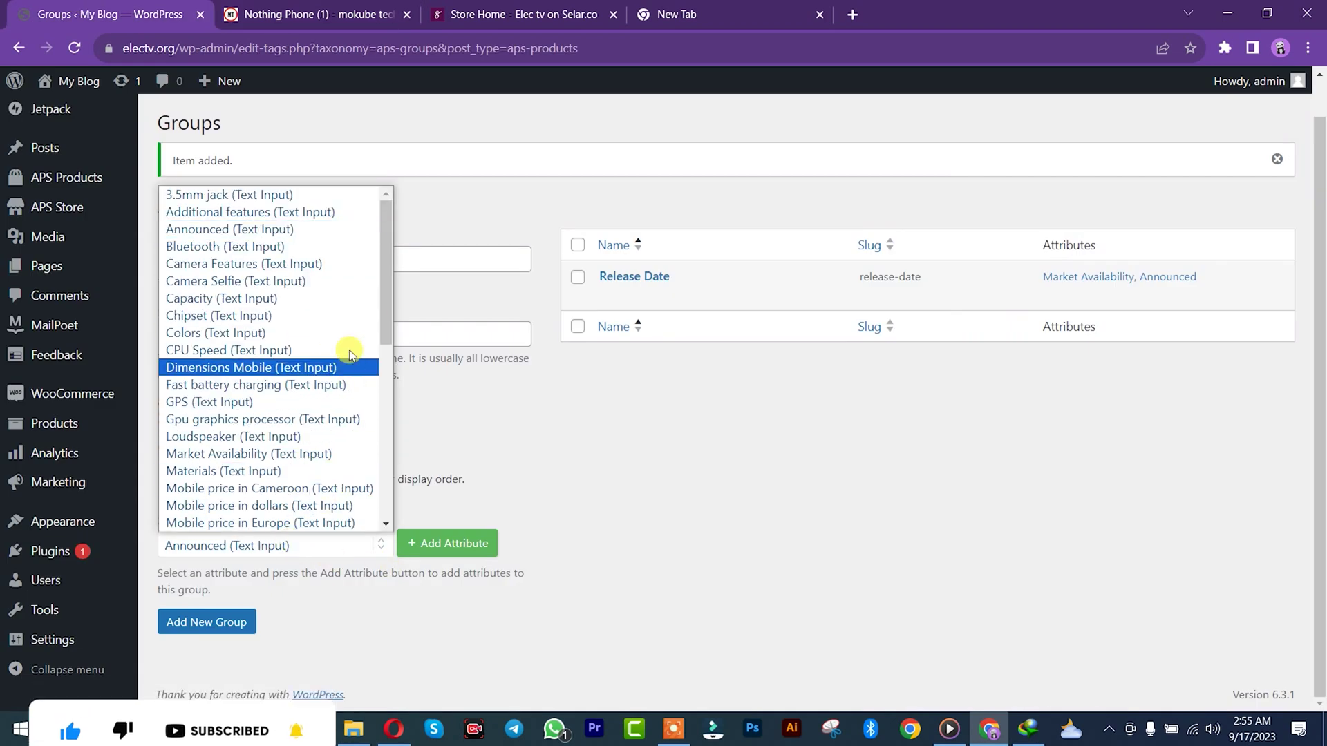
pyautogui.moveTo(391, 292); pyautogui.dragTo(389, 367)
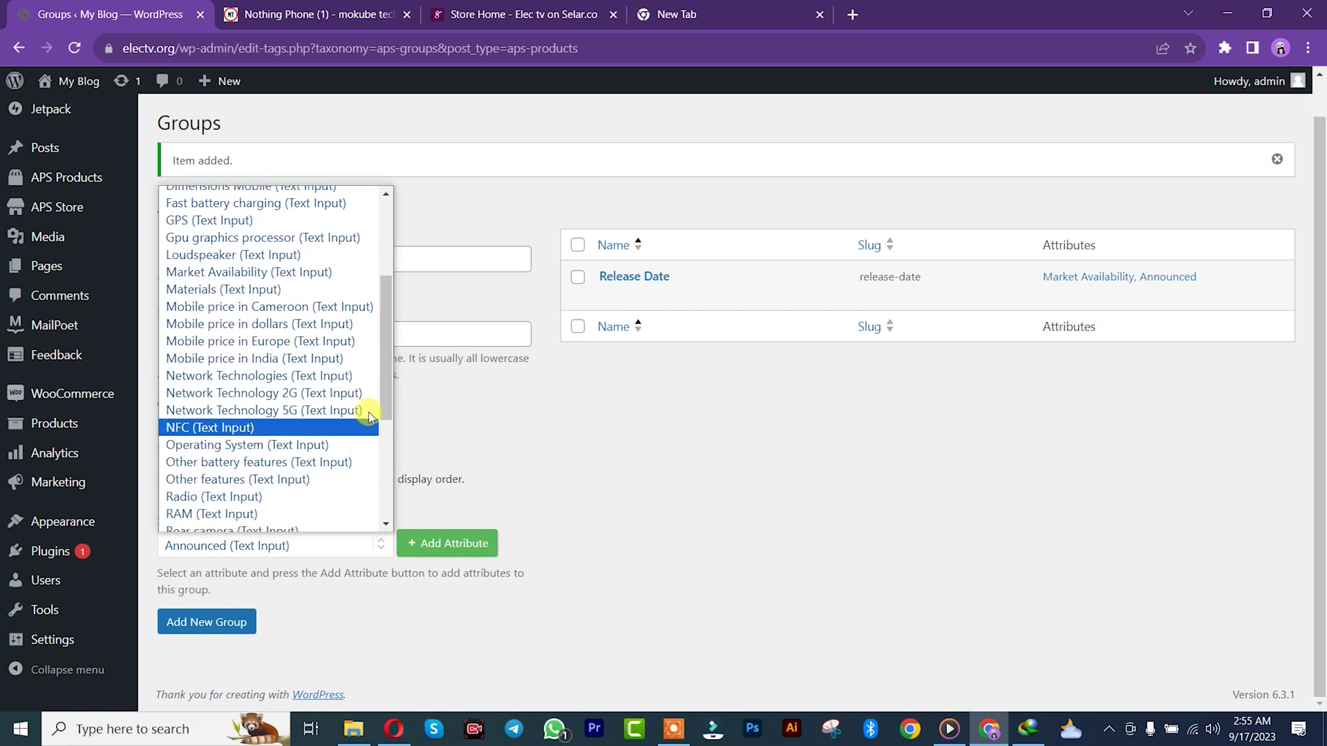
pyautogui.moveTo(391, 398); pyautogui.dragTo(405, 443)
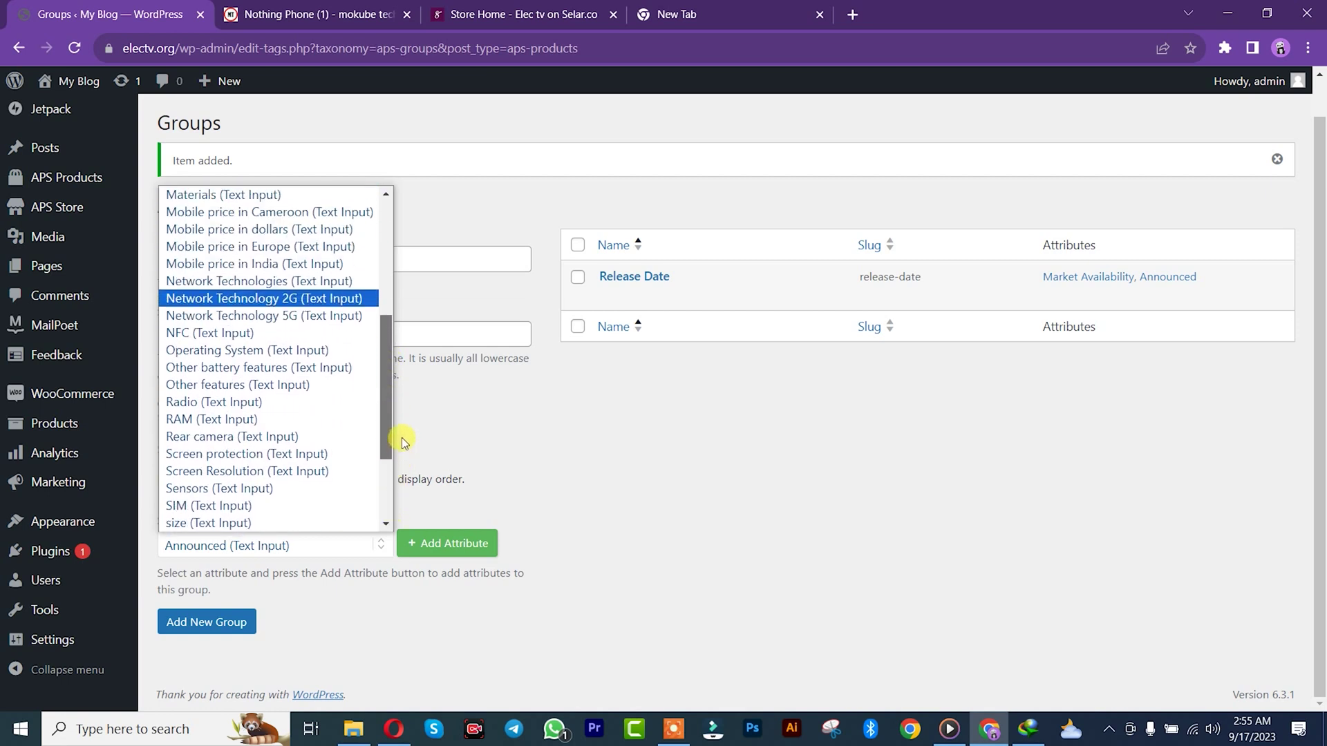
pyautogui.click(280, 281)
pyautogui.click(438, 546)
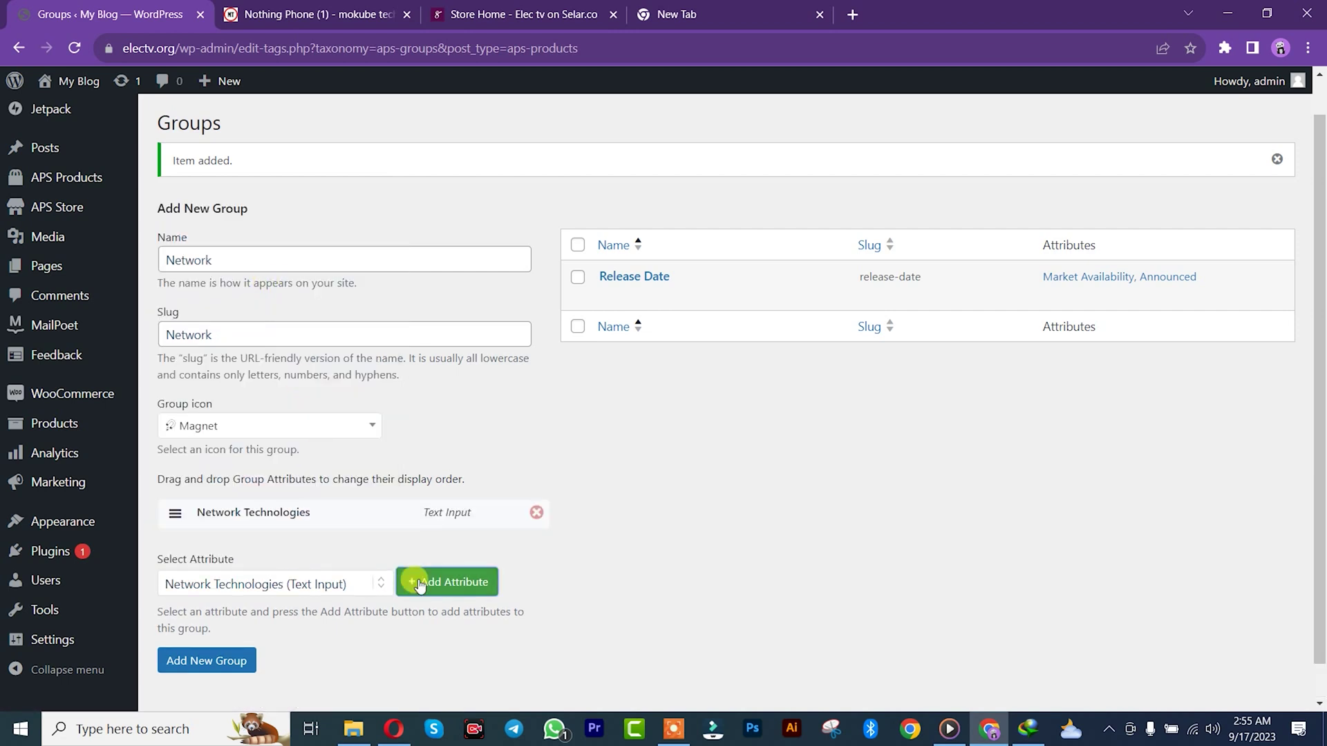
# - Add the Network Technology 2G and Network Technology 5G attributes to the Network group
pyautogui.click(267, 584)
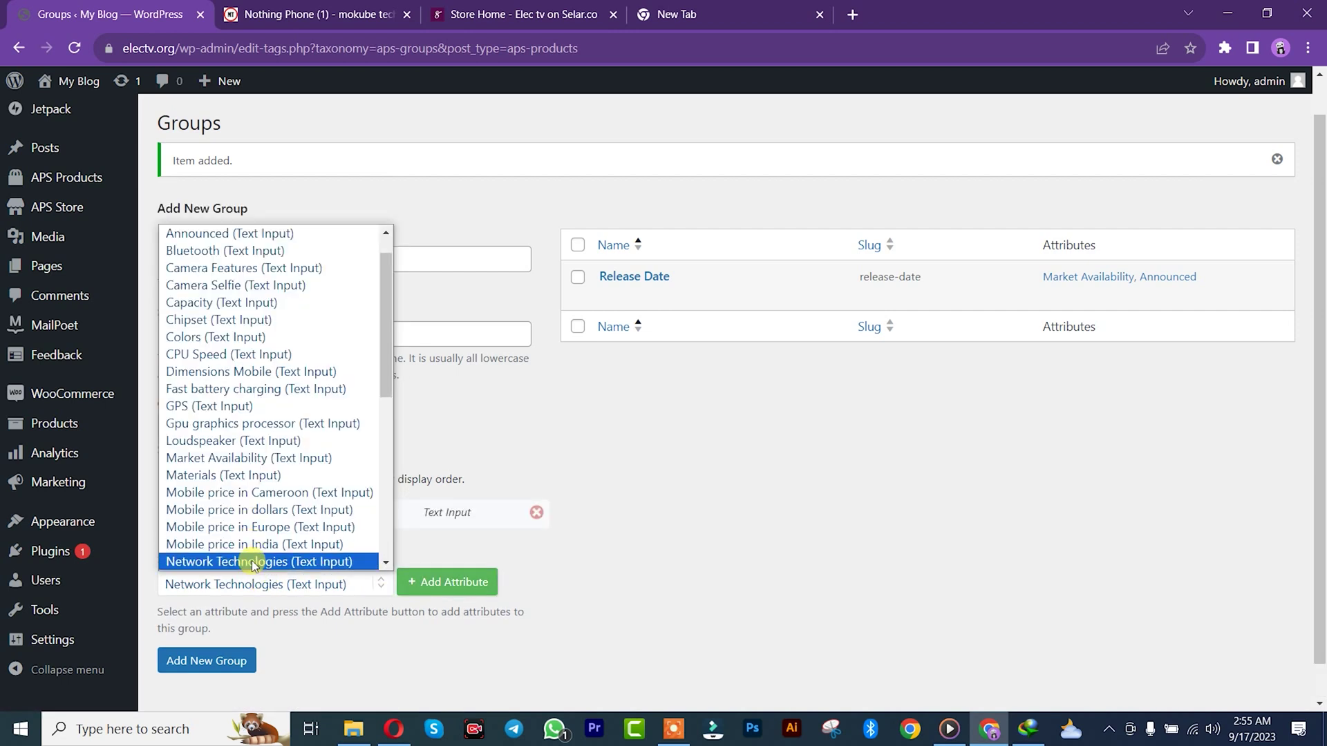
pyautogui.moveTo(385, 380); pyautogui.dragTo(387, 438)
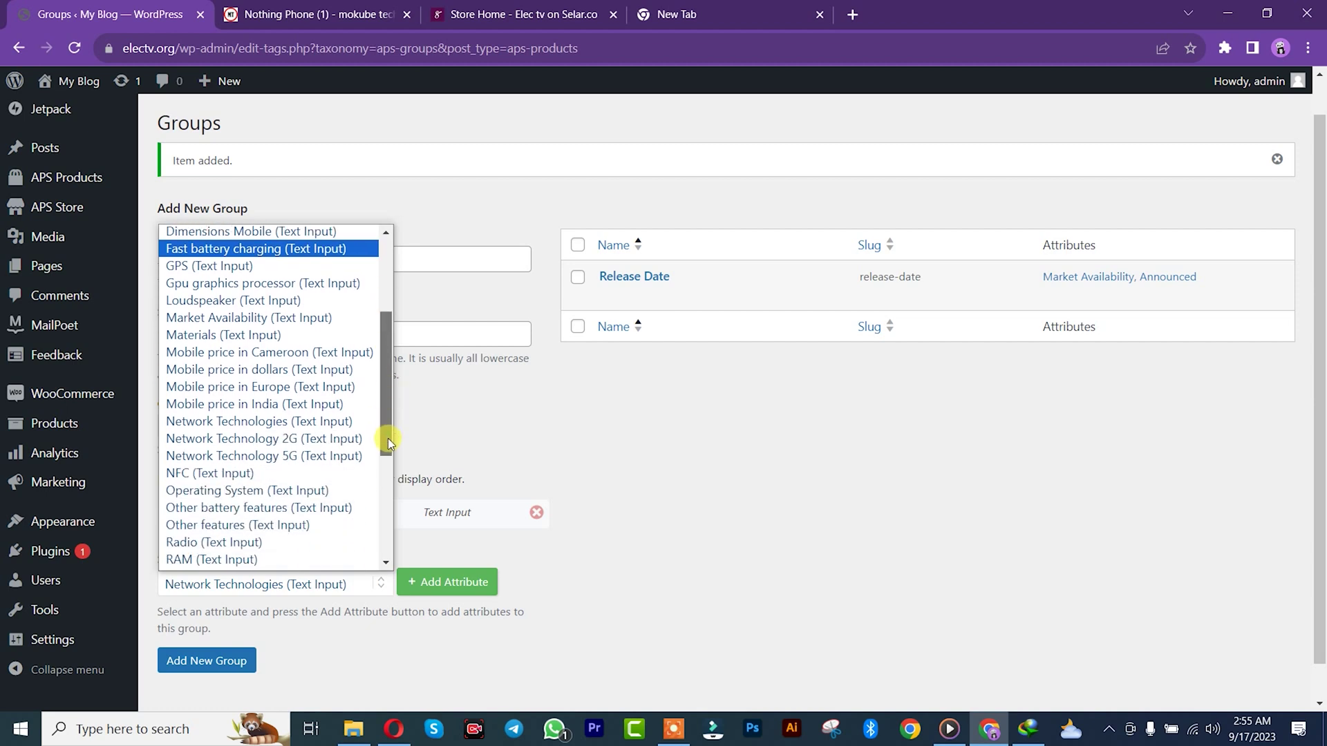
pyautogui.click(324, 451)
pyautogui.click(433, 584)
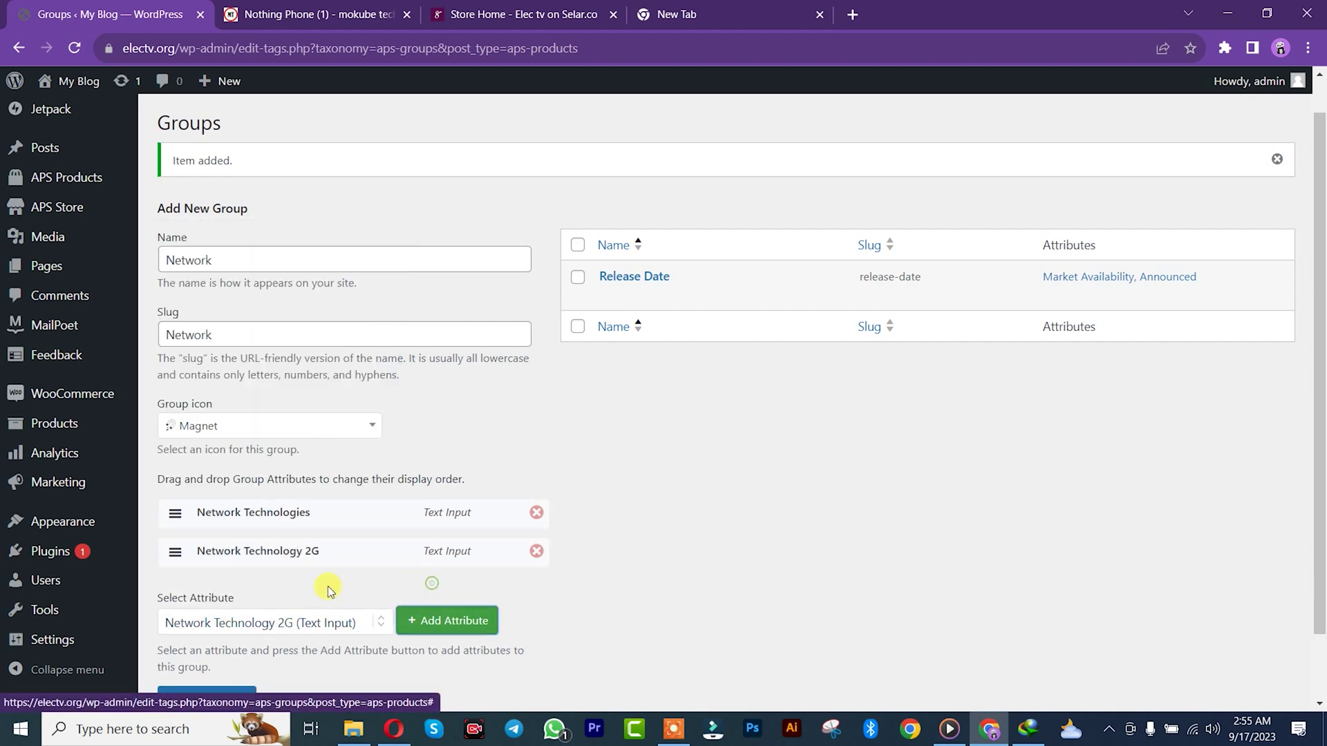
pyautogui.click(270, 624)
pyautogui.moveTo(389, 429); pyautogui.dragTo(378, 487)
pyautogui.click(373, 488)
pyautogui.click(442, 622)
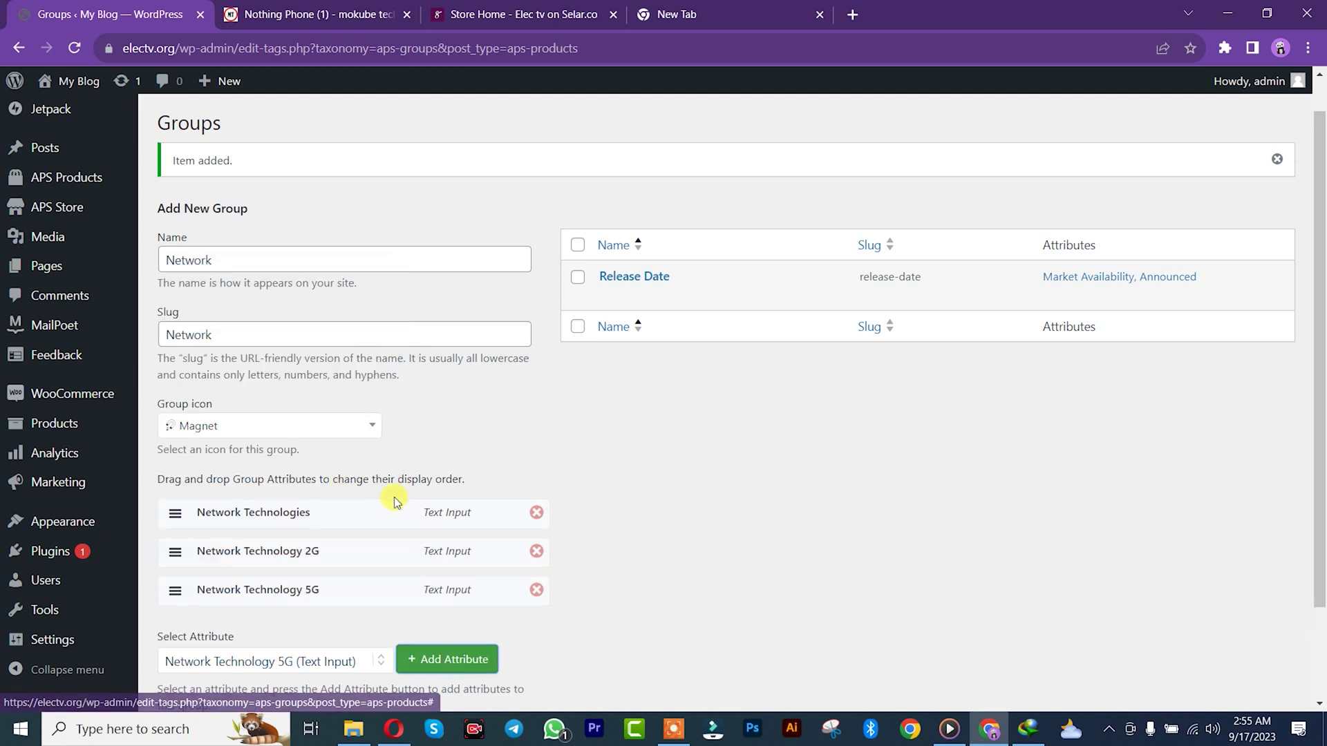
# - Add the Speed attribute to the Network group and save the group
pyautogui.click(273, 660)
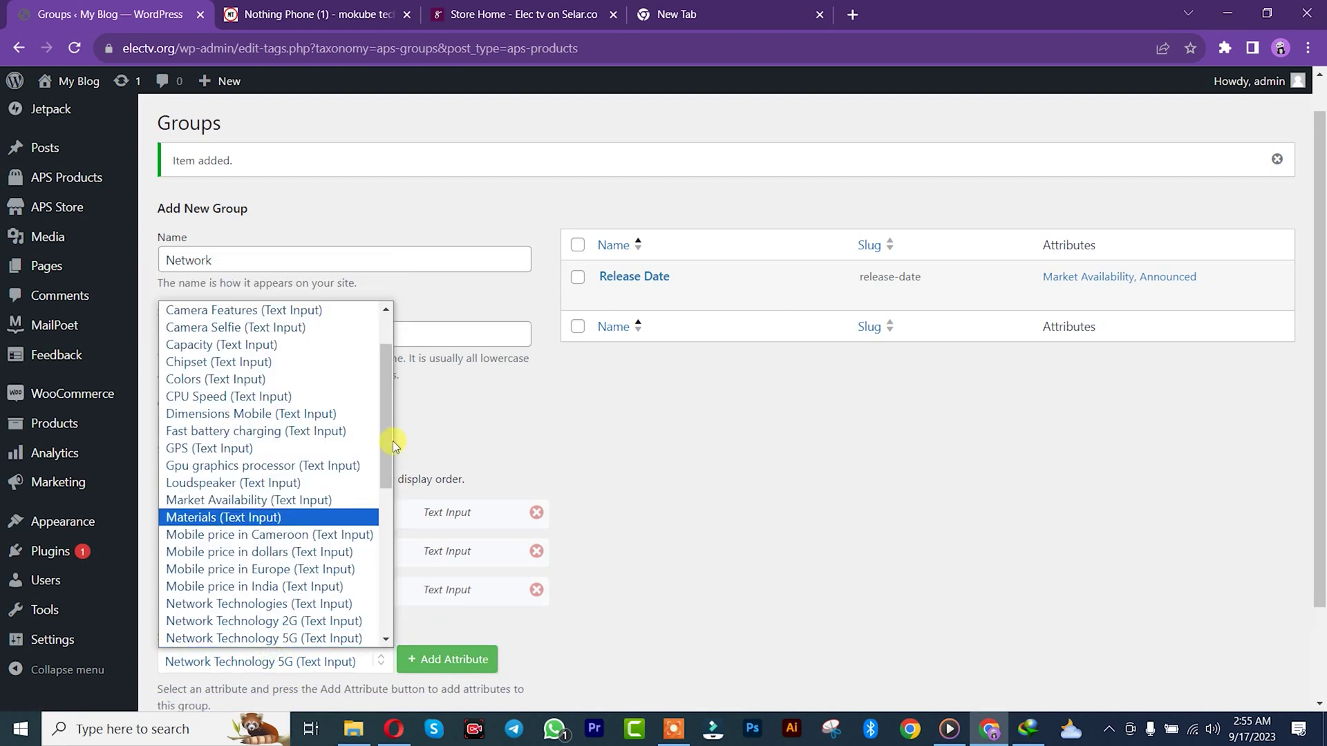
pyautogui.moveTo(389, 446); pyautogui.dragTo(388, 590)
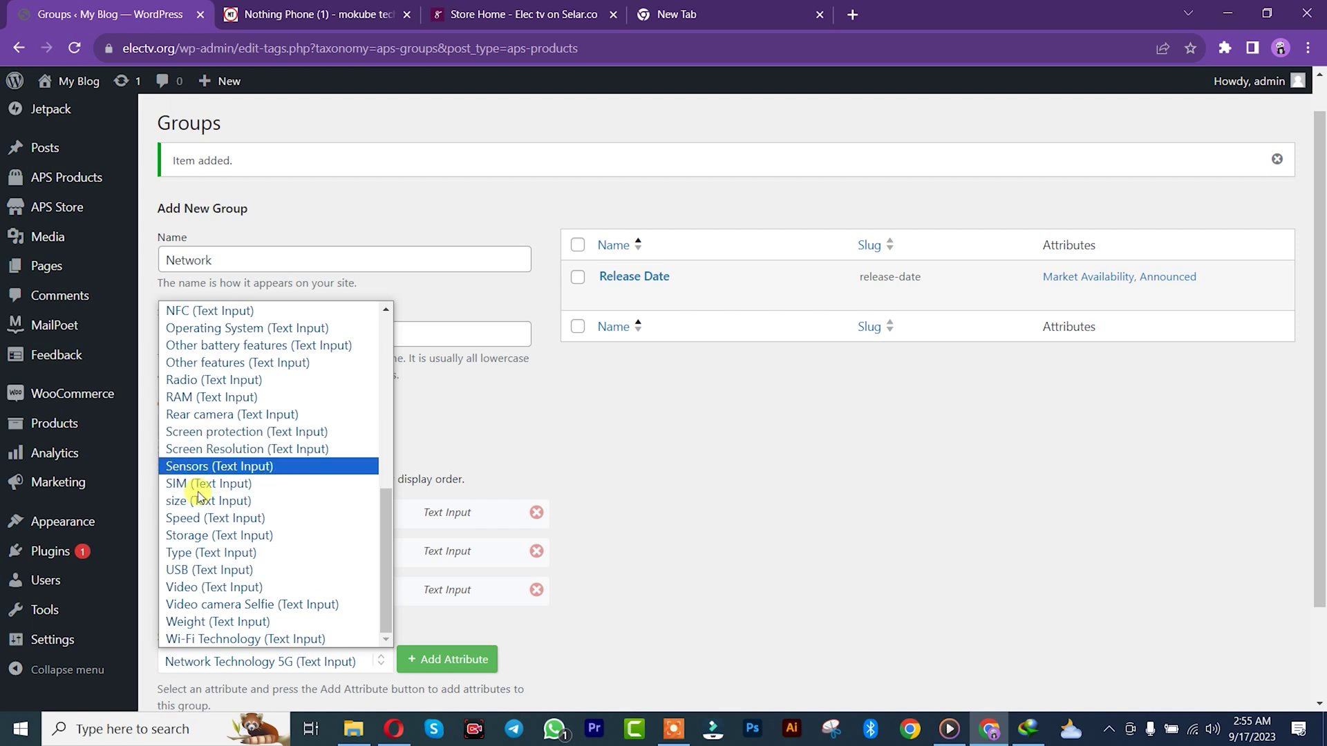
pyautogui.click(219, 517)
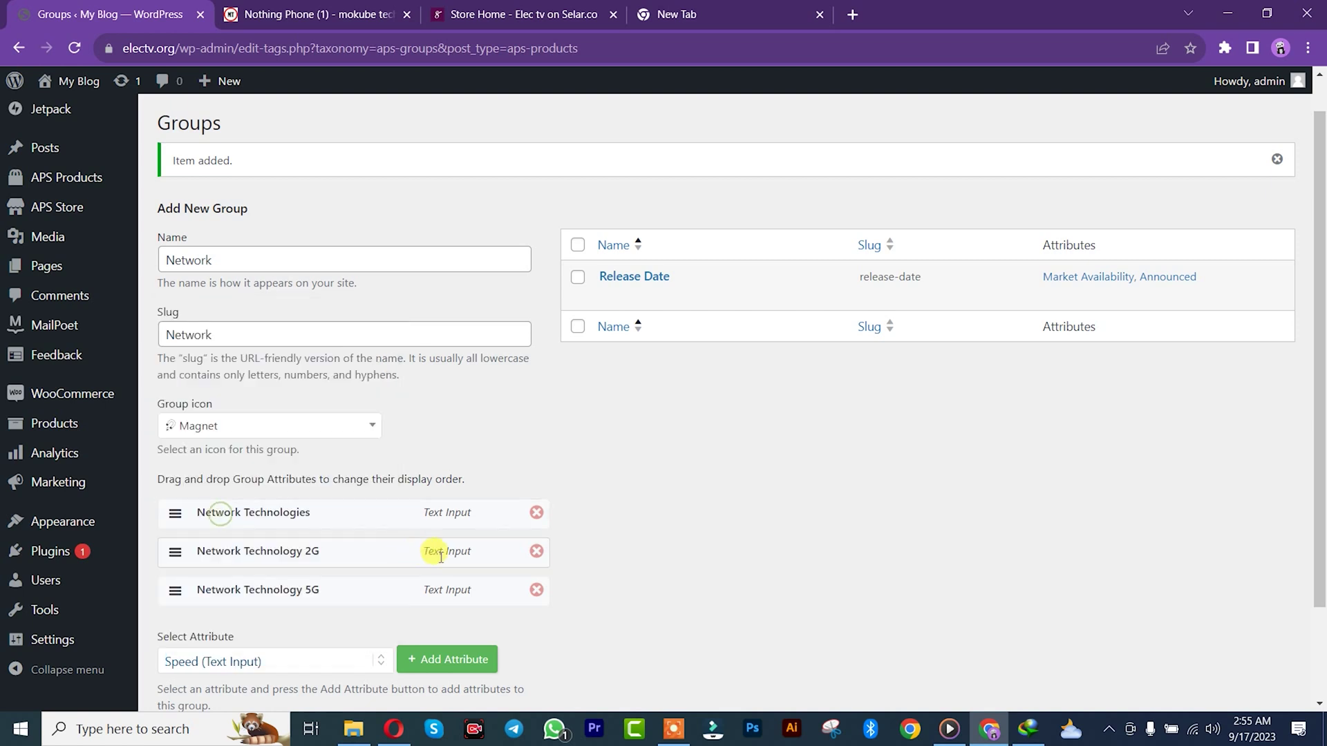
pyautogui.click(444, 658)
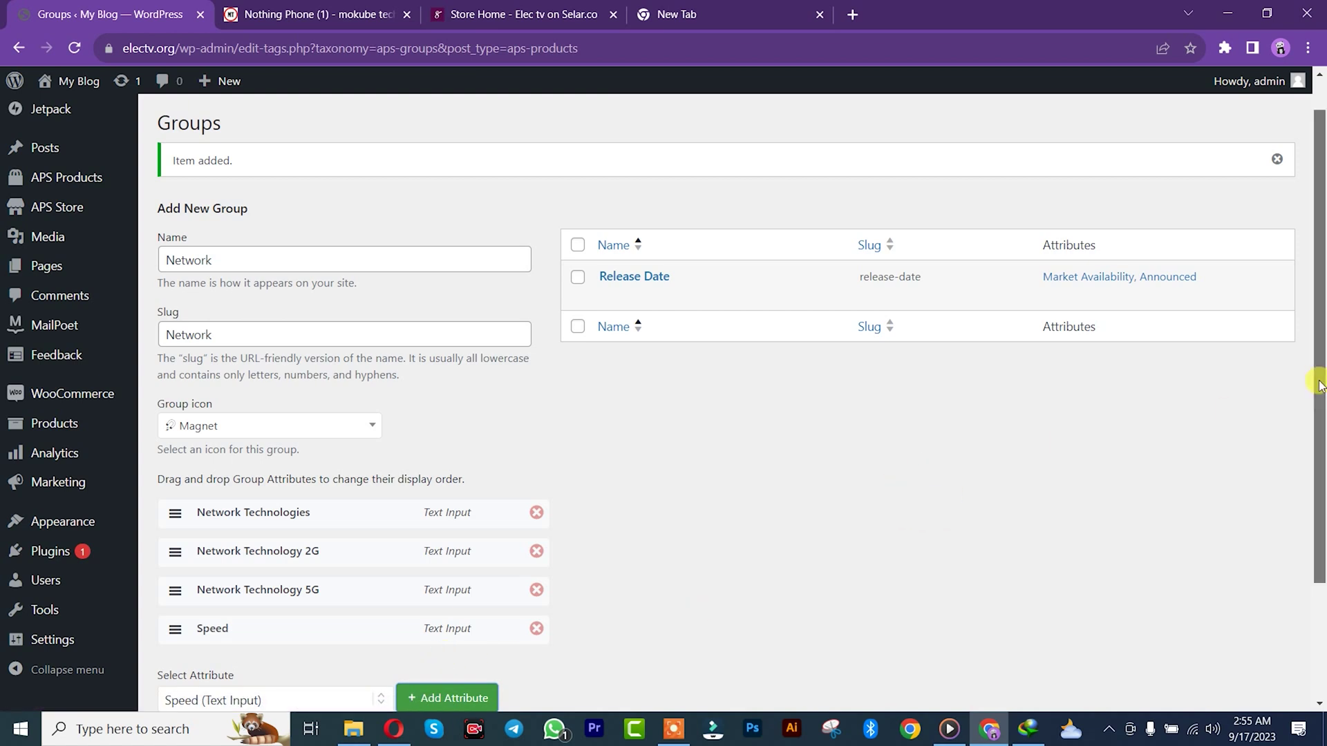
pyautogui.moveTo(1320, 380); pyautogui.dragTo(1317, 477)
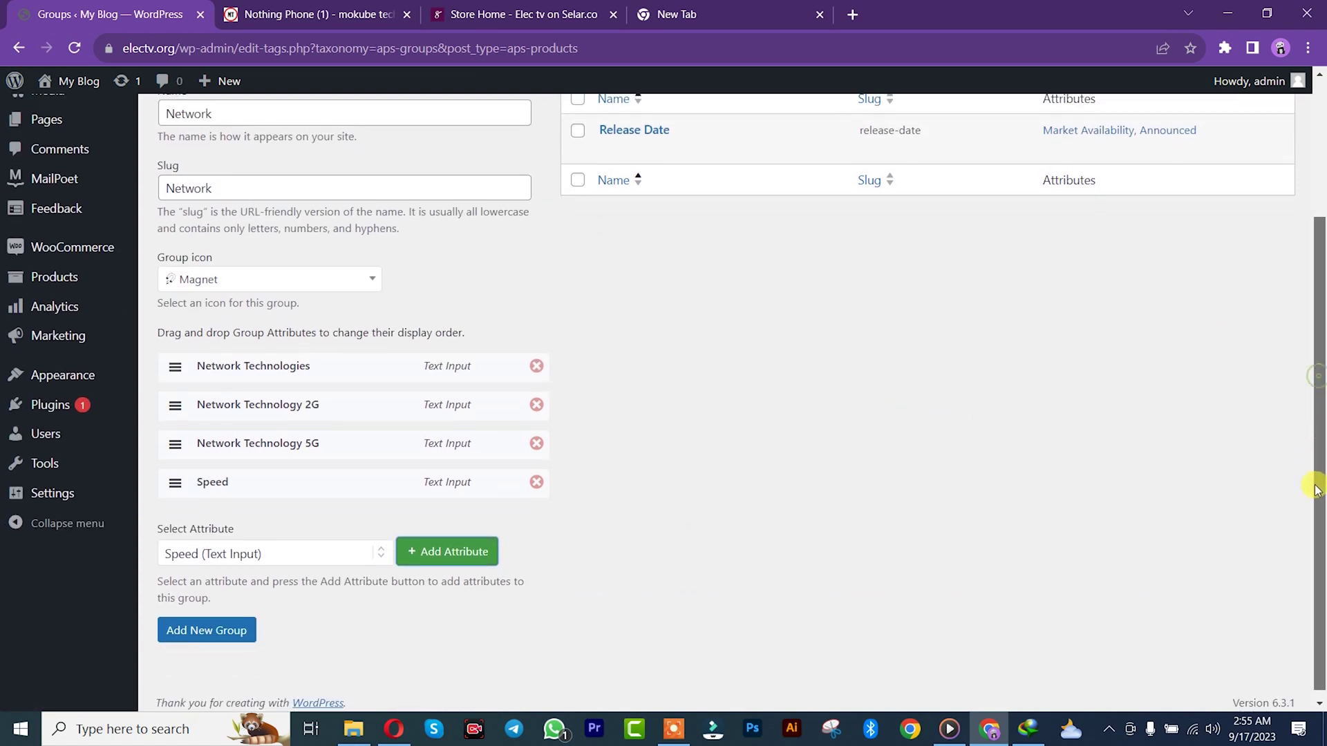
pyautogui.click(195, 636)
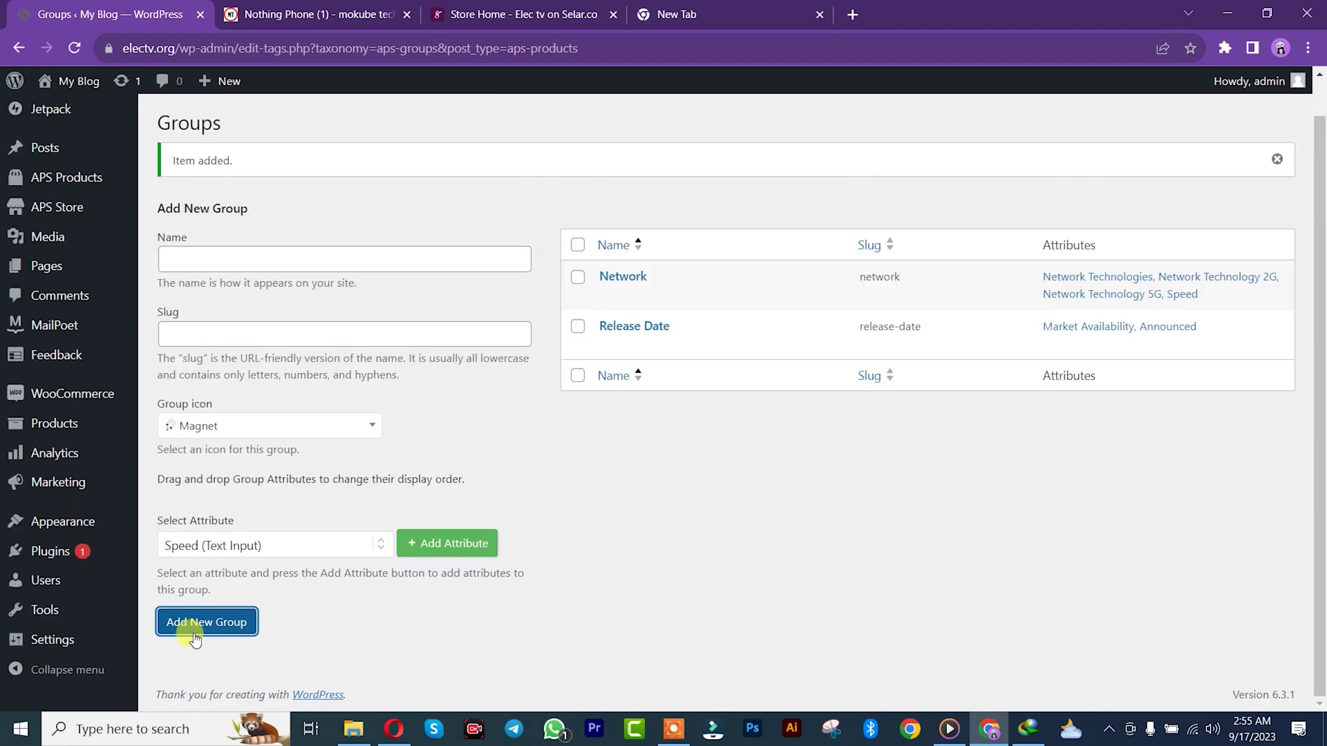
# - Start a new group named "Body", copying the name from the heading in the phone's specifications
pyautogui.click(298, 6)
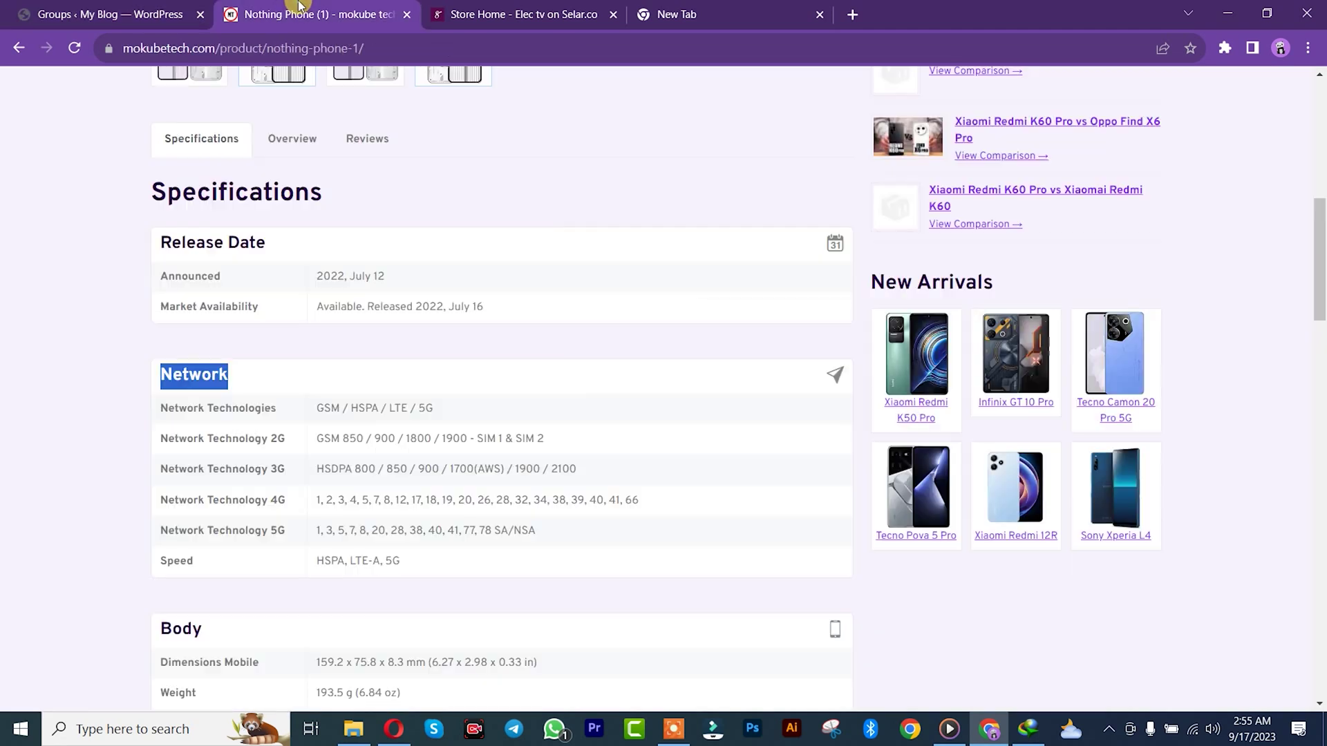
pyautogui.scroll(-5, 1316, 297)
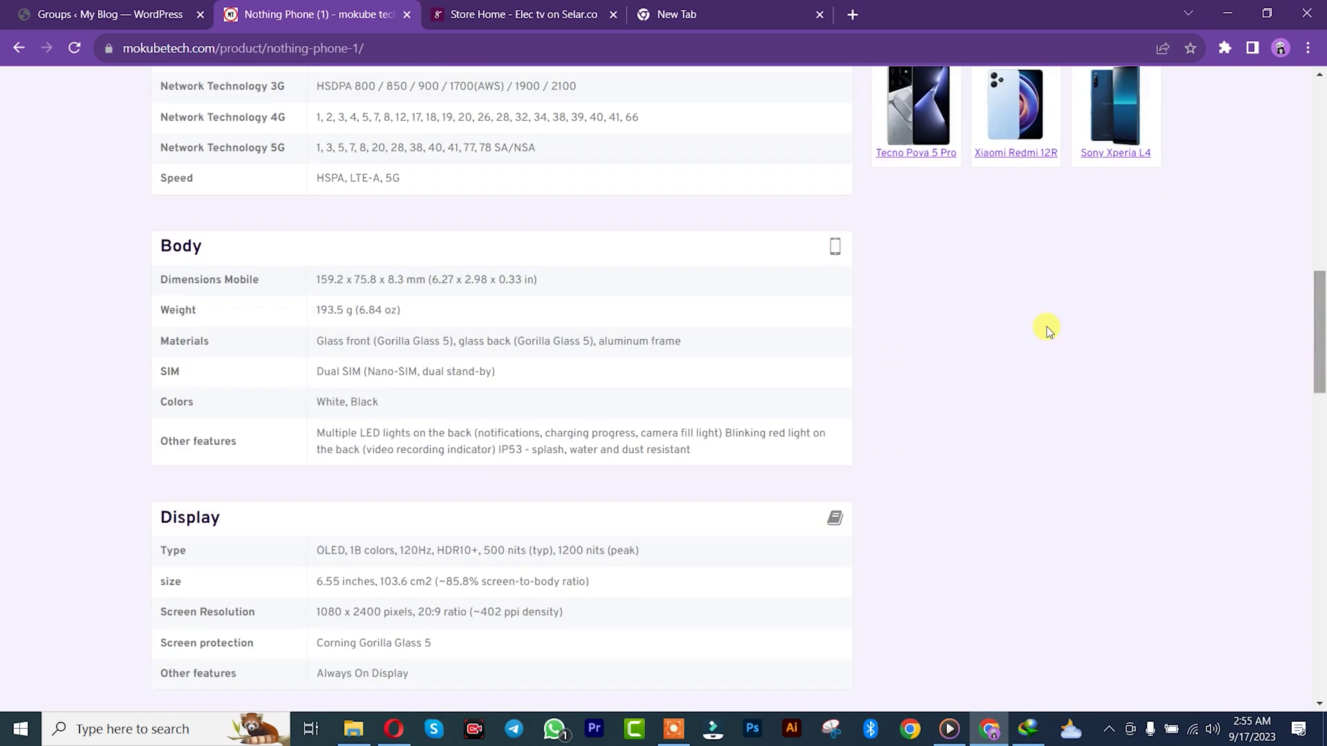
pyautogui.doubleClick(183, 245)
pyautogui.hotkey('ctrl', 'c')
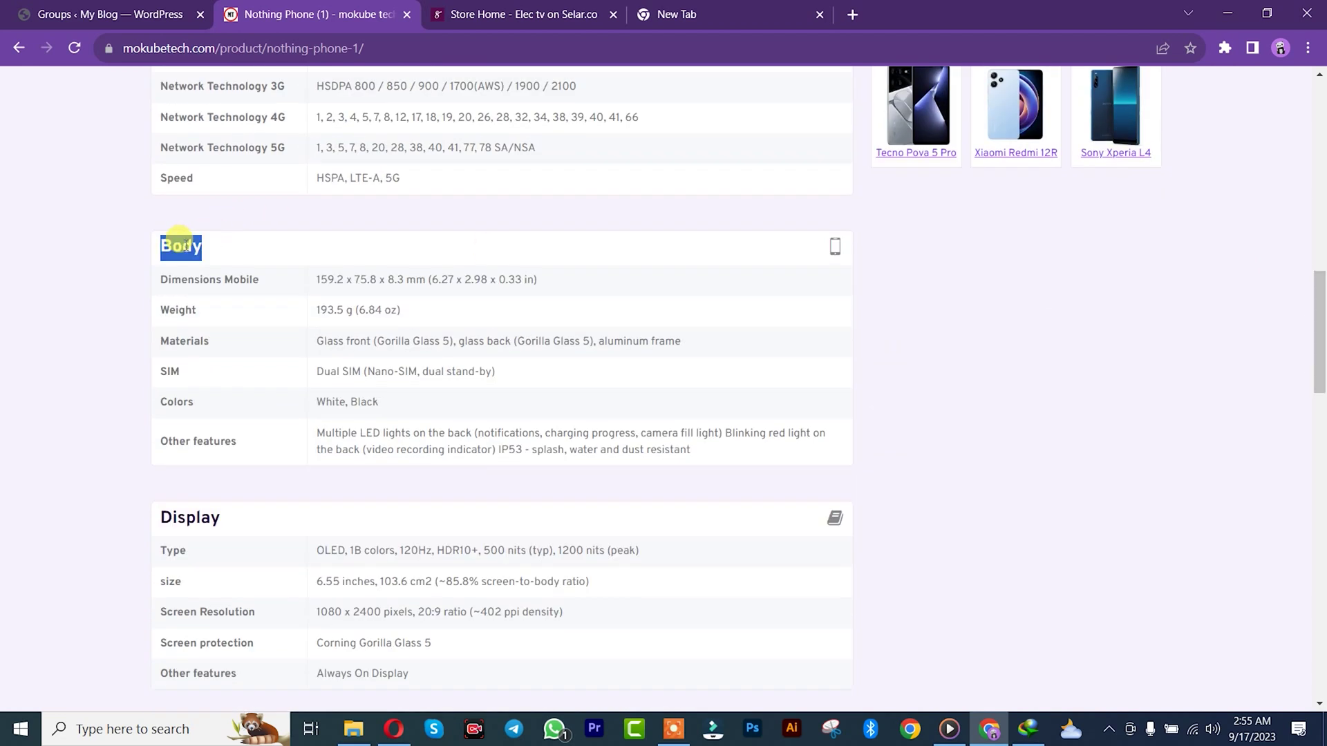
pyautogui.click(85, 13)
pyautogui.click(290, 264)
pyautogui.hotkey('ctrl', 'v')
# - Add the Dimensions Mobile, Weight, Materials, SIM, Colors and Other features attributes to the Body group and save it
pyautogui.click(275, 546)
pyautogui.scroll(-2, 346, 415)
pyautogui.click(447, 543)
pyautogui.click(206, 622)
# - Create the group "Display" with the Type, size, Screen Resolution, Screen protection and Other features attributes
pyautogui.write('Display')
pyautogui.click(277, 623)
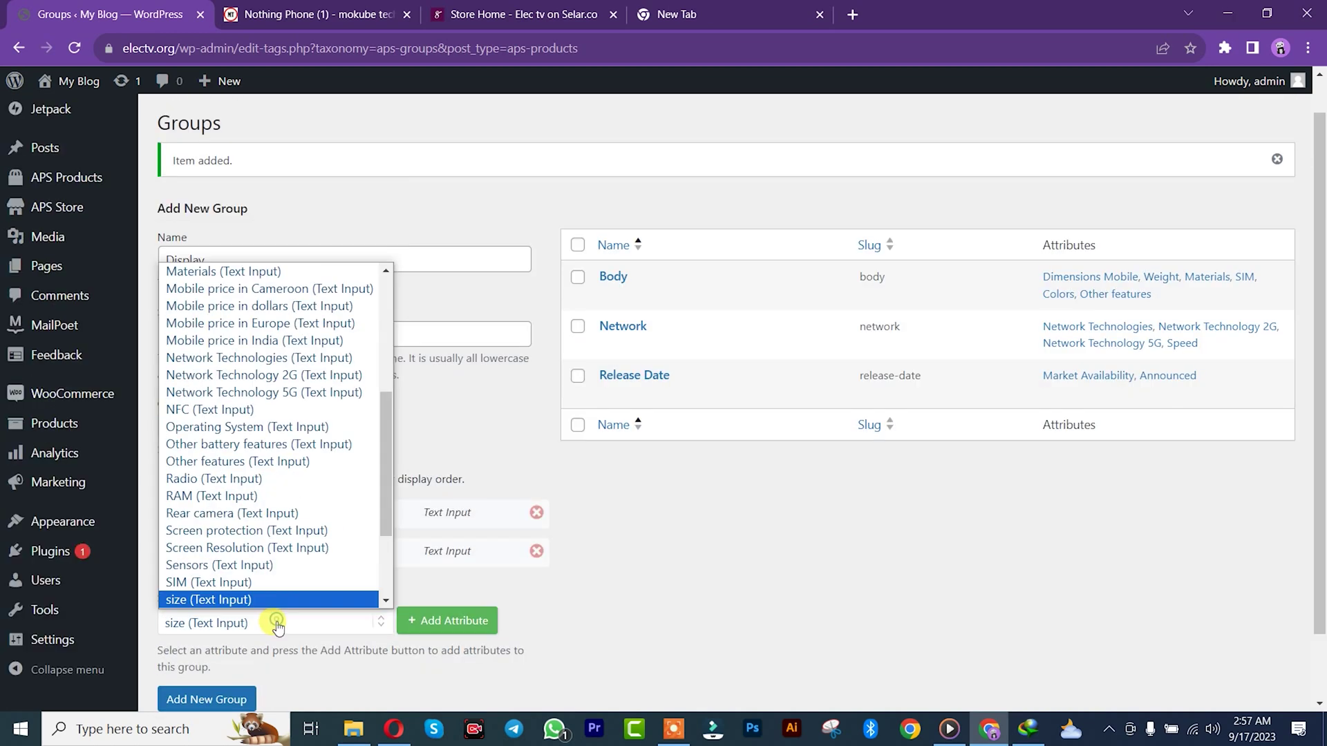
pyautogui.click(206, 699)
pyautogui.click(231, 459)
pyautogui.click(206, 699)
# - Create the group "Camera" with the Rear camera, Camera Features, Video, Camera Selfie and Video camera Selfie attributes
pyautogui.click(291, 136)
pyautogui.write('Camera')
pyautogui.click(447, 613)
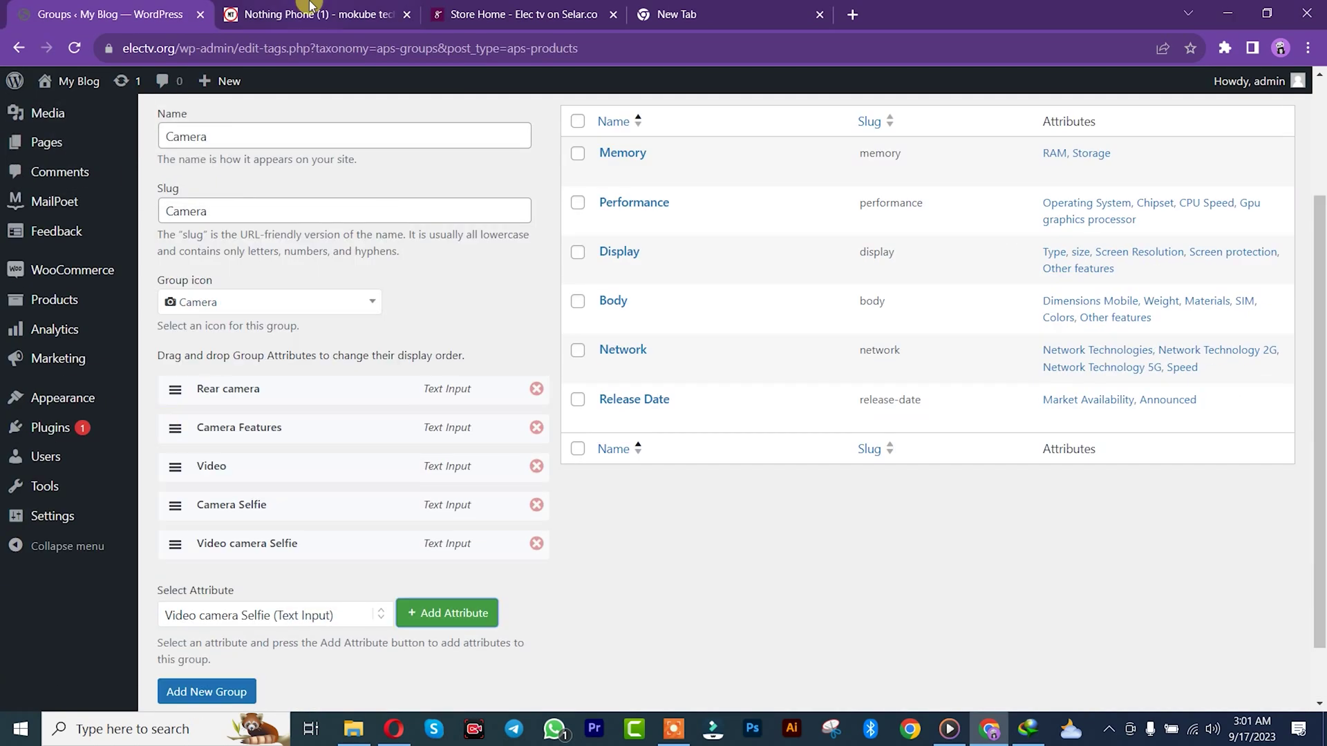
pyautogui.click(206, 692)
# - Start the group "Connectivity" and add its attributes, including Wi-Fi Technology and USB
pyautogui.click(601, 272)
pyautogui.click(290, 182)
pyautogui.write('Connectivity')
pyautogui.click(275, 623)
pyautogui.scroll(-5, 385, 546)
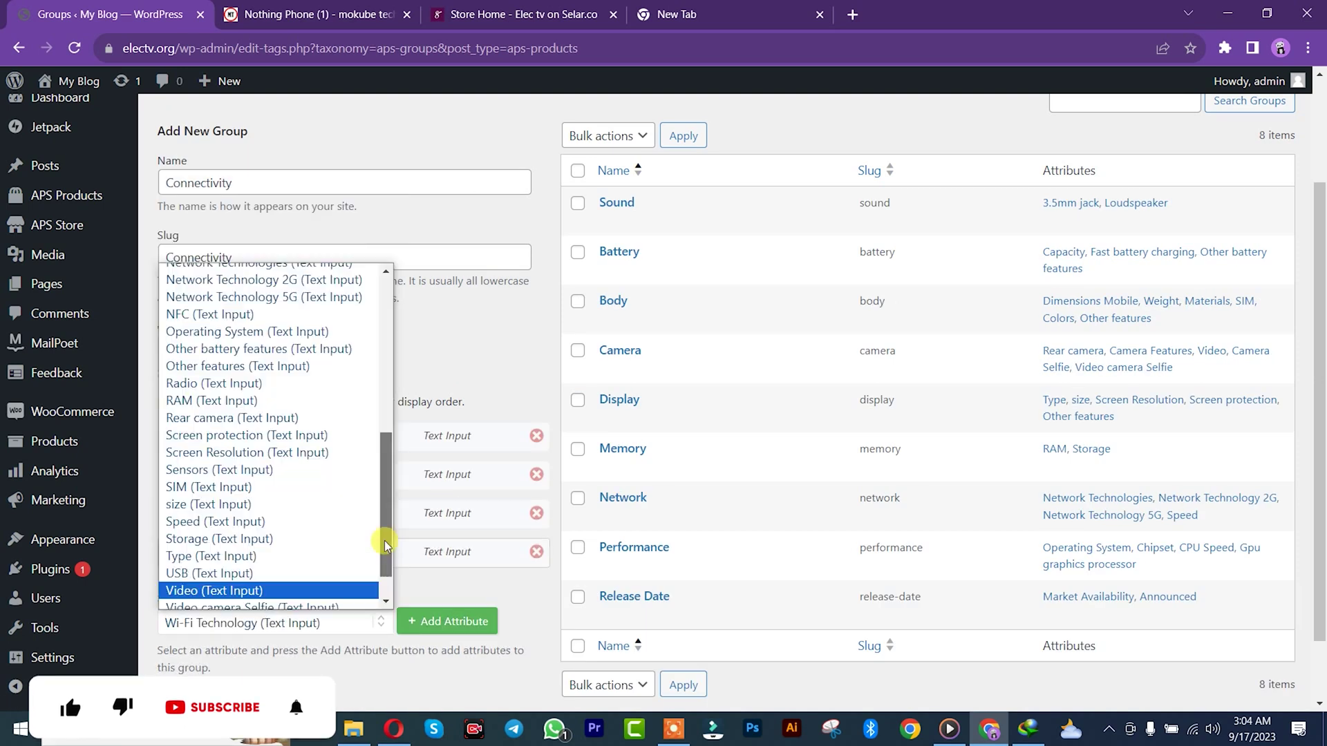
pyautogui.click(209, 573)
pyautogui.click(447, 622)
# - Start a new group with name and slug "Phone Price", copied from the heading in the phone's specifications
pyautogui.click(317, 14)
pyautogui.scroll(-10, 1320, 650)
pyautogui.scroll(2, 1320, 650)
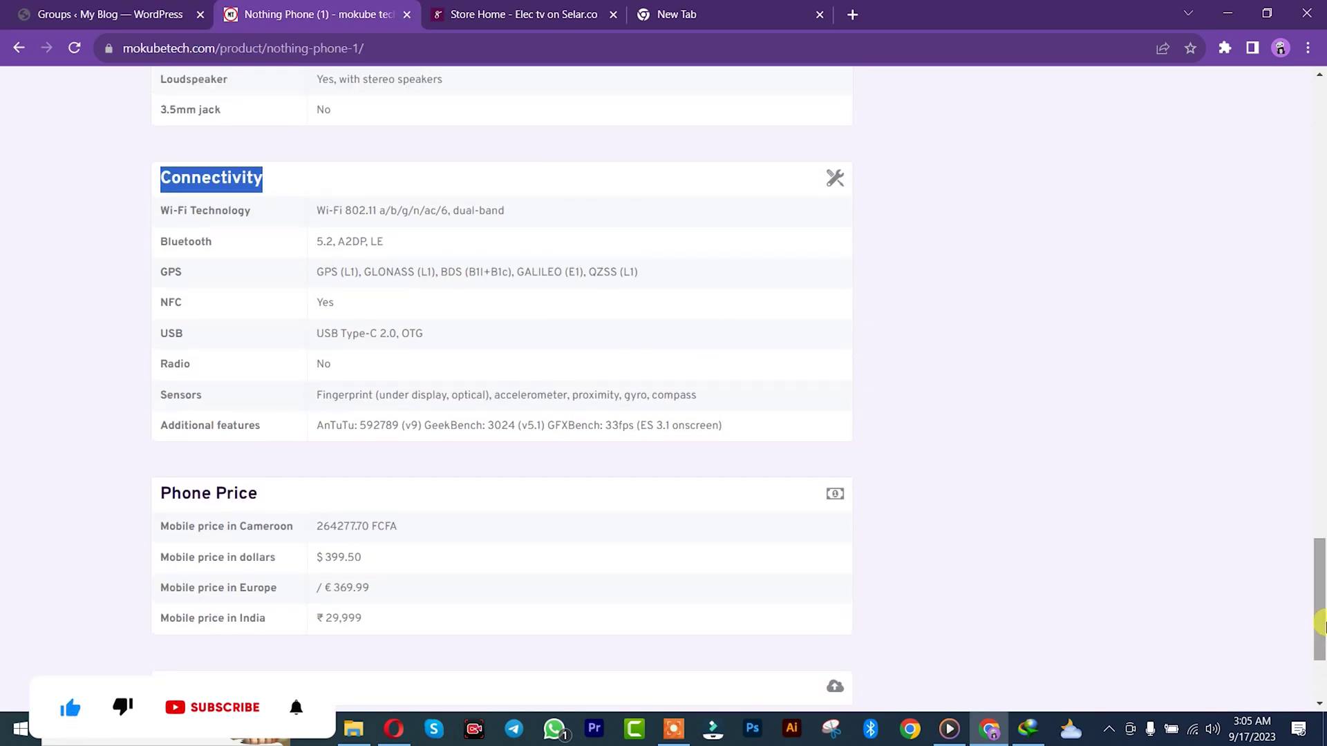
pyautogui.tripleClick(177, 492)
pyautogui.hotkey('ctrl', 'c')
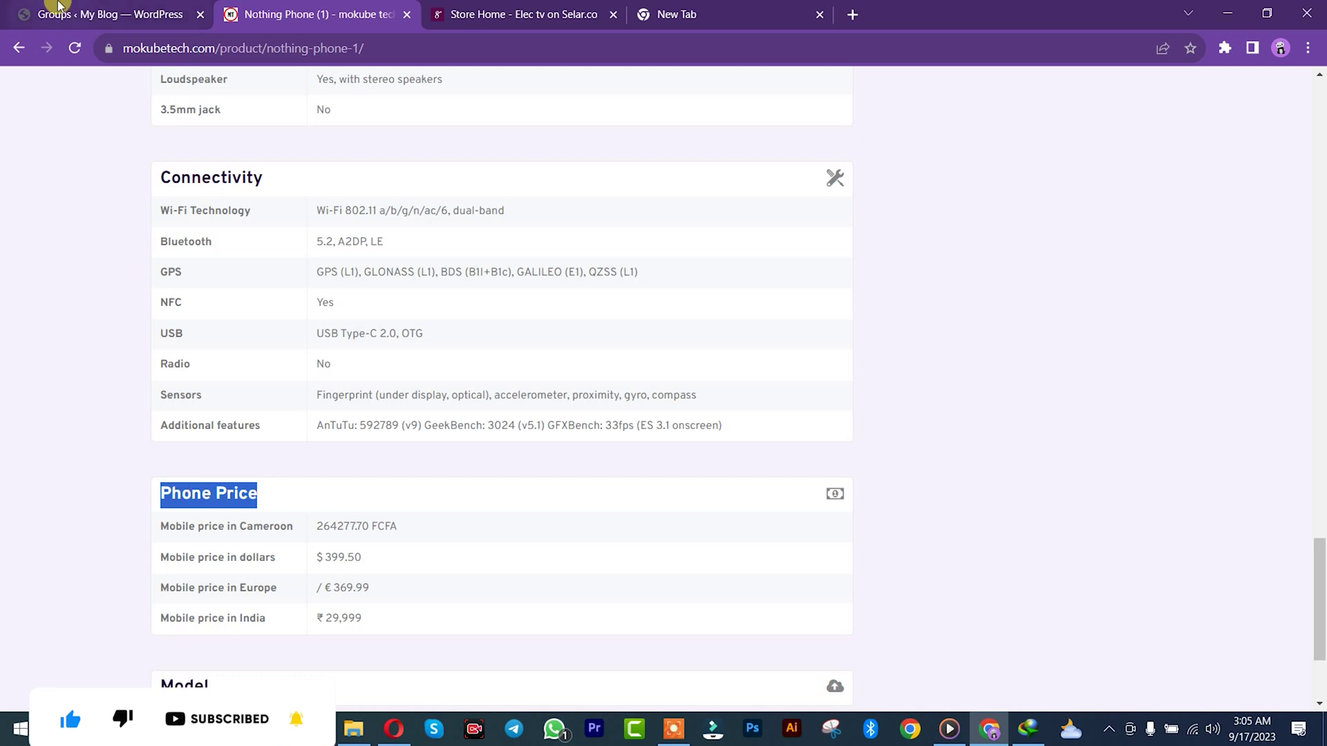
pyautogui.click(76, 13)
pyautogui.scroll(5, 1320, 601)
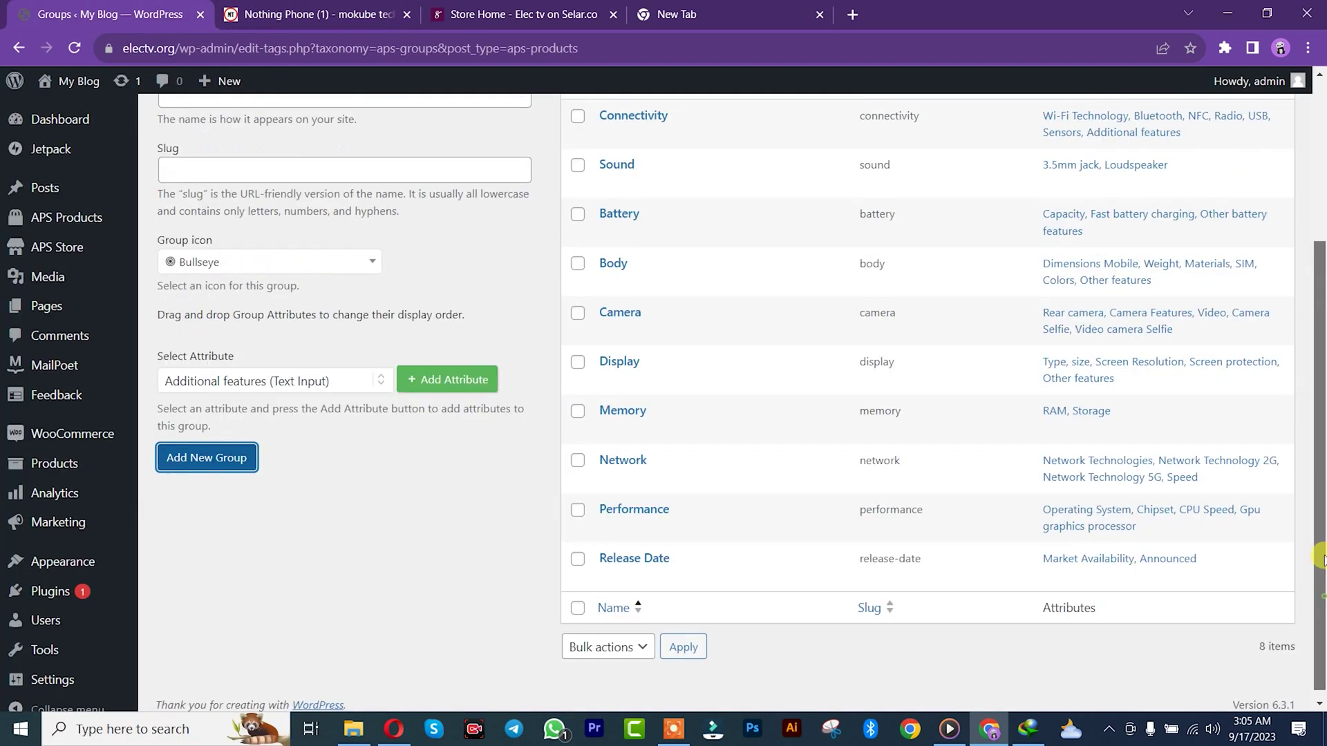
pyautogui.click(197, 269)
pyautogui.hotkey('ctrl', 'v')
pyautogui.click(174, 338)
pyautogui.hotkey('ctrl', 'v')
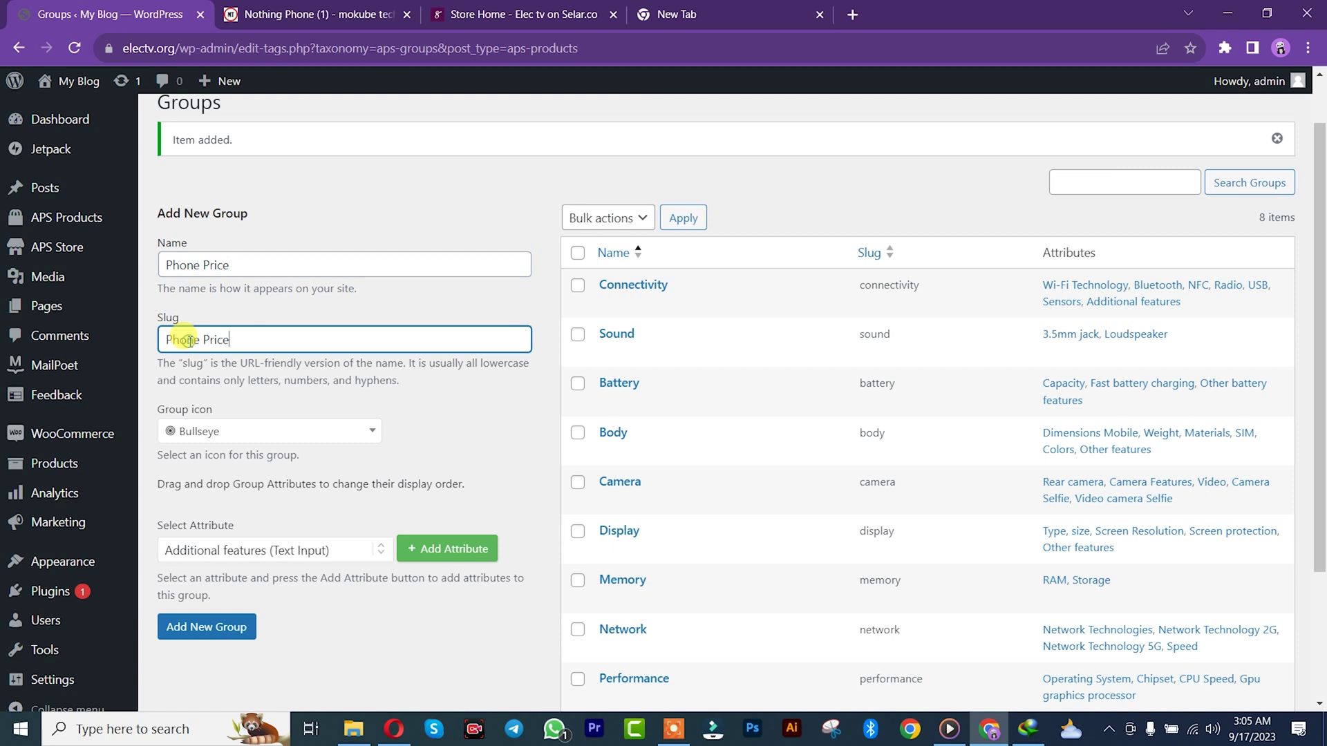
# - Find the Mobile price in Cameroon attribute and add it to the Phone Price group
pyautogui.click(268, 556)
pyautogui.moveTo(383, 318); pyautogui.dragTo(381, 486)
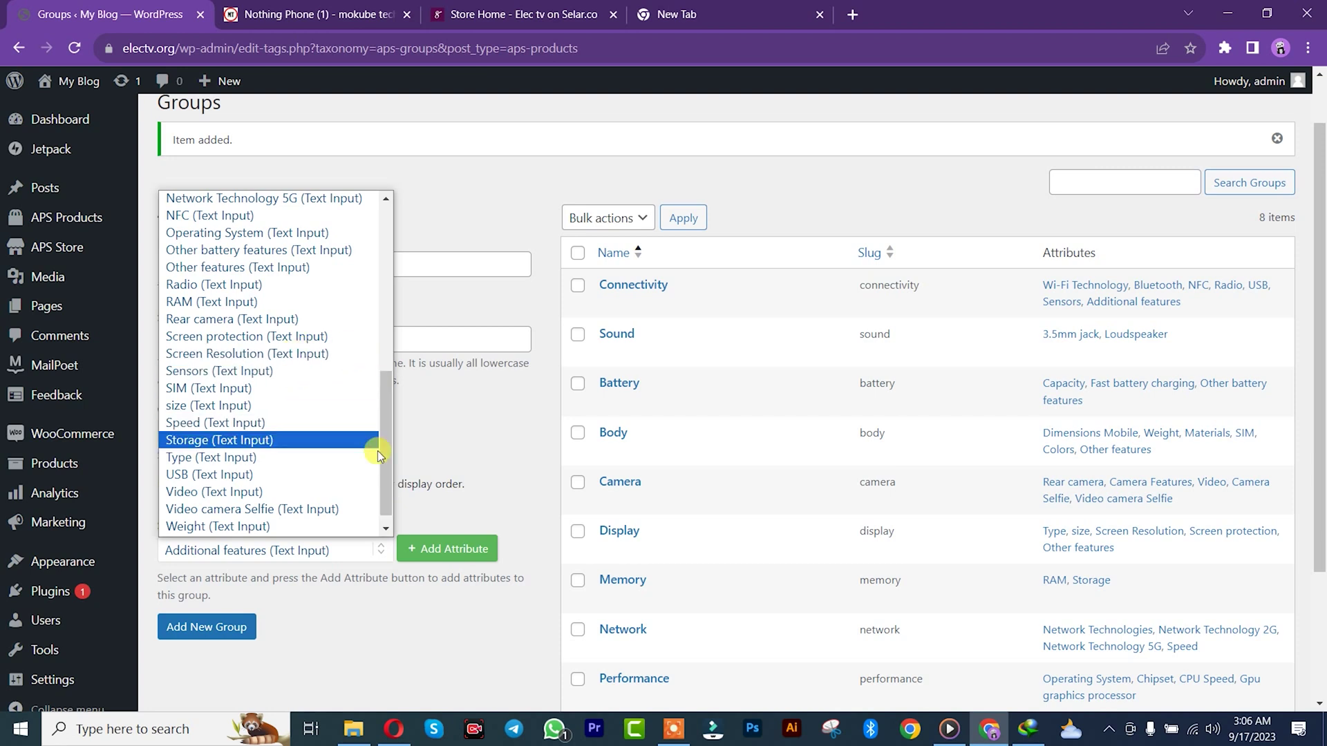
pyautogui.moveTo(385, 484); pyautogui.dragTo(384, 490)
pyautogui.scroll(3, 377, 412)
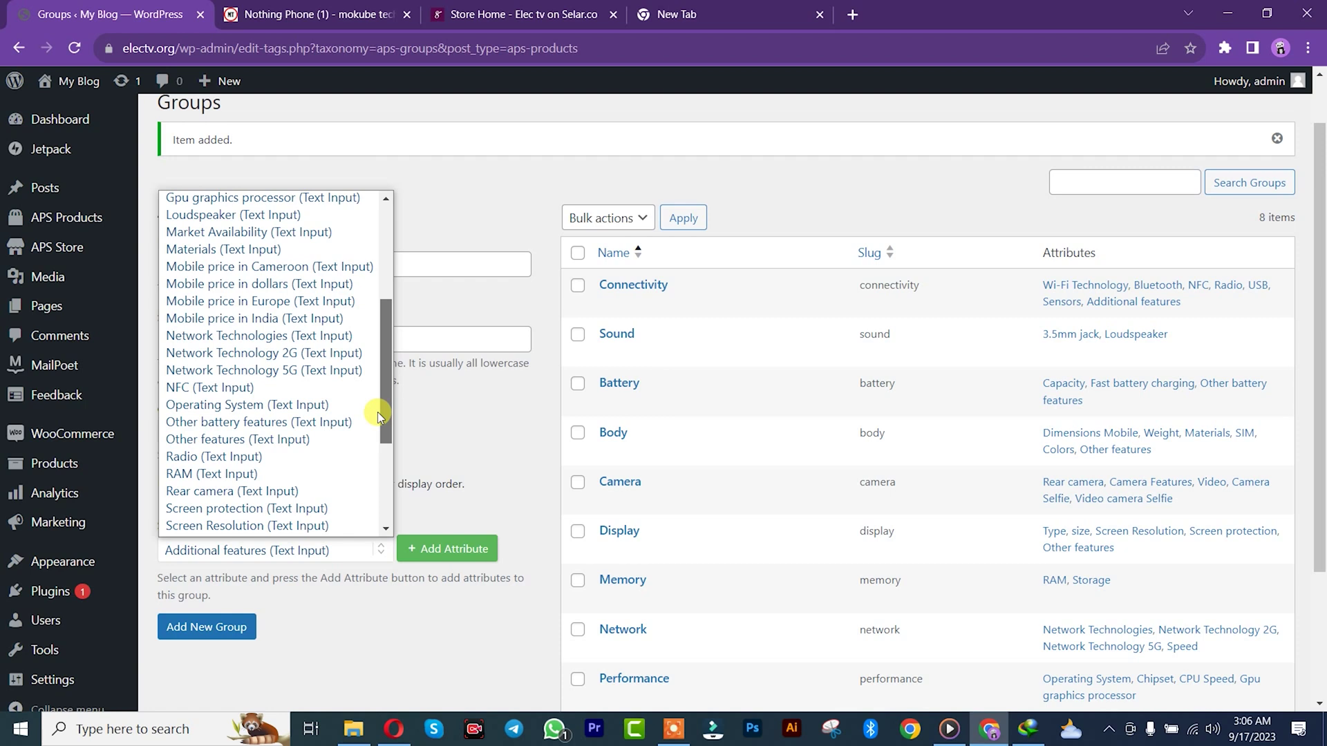
pyautogui.click(215, 267)
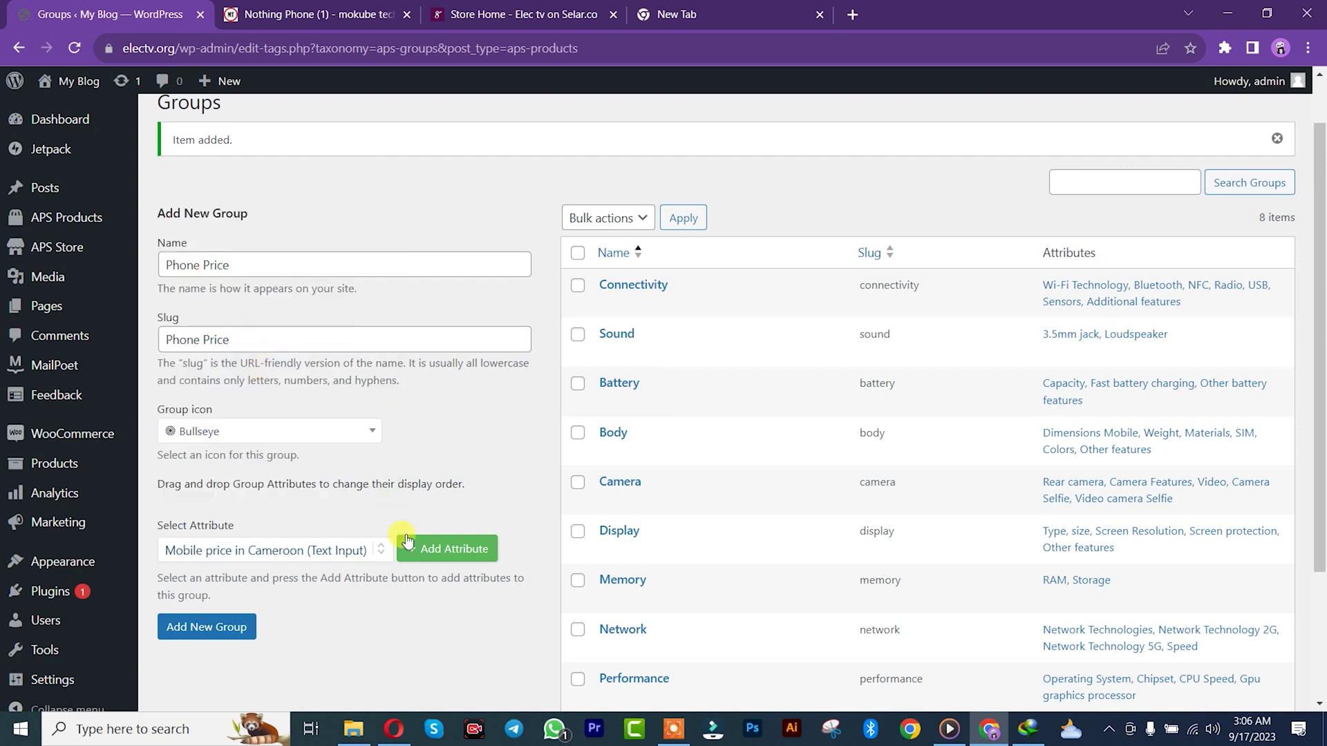
pyautogui.click(446, 550)
# - Add the Mobile price in Europe and Mobile price in India attributes to the Phone Price group
pyautogui.click(263, 589)
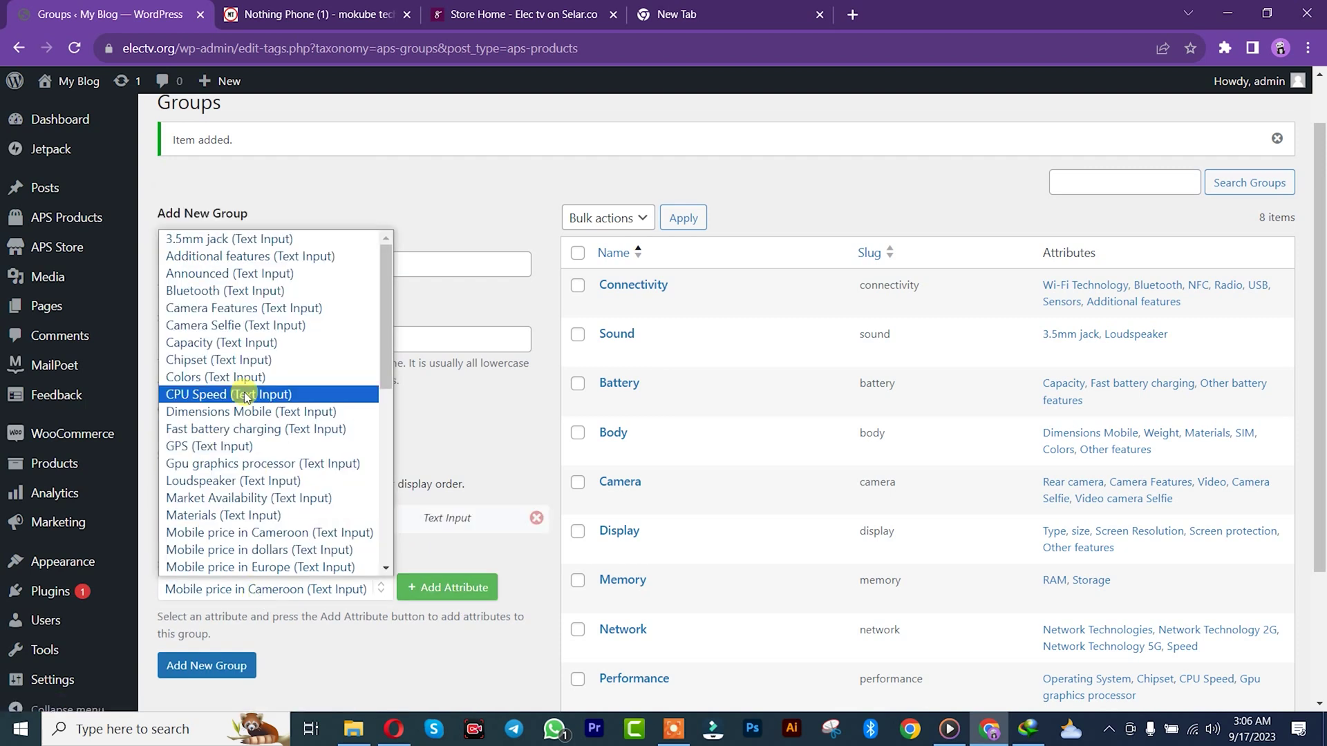
pyautogui.click(218, 567)
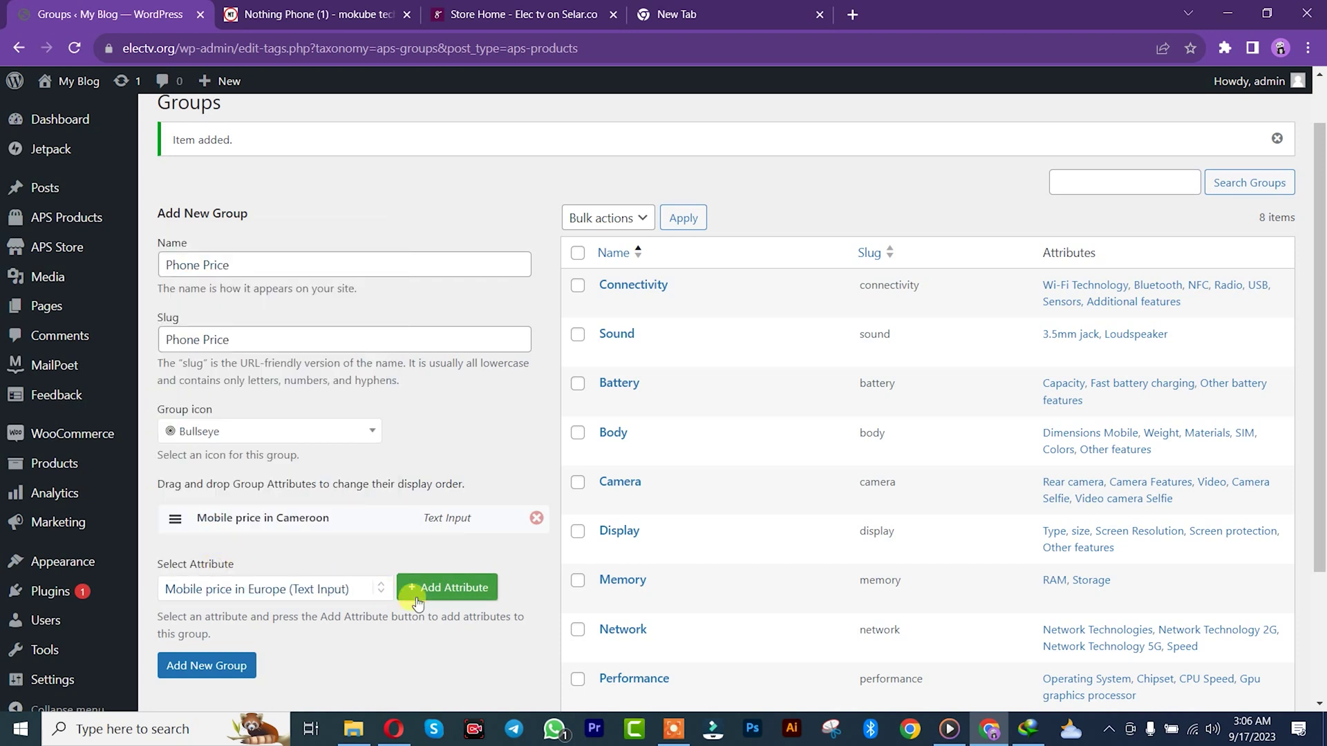
pyautogui.click(456, 587)
pyautogui.click(235, 632)
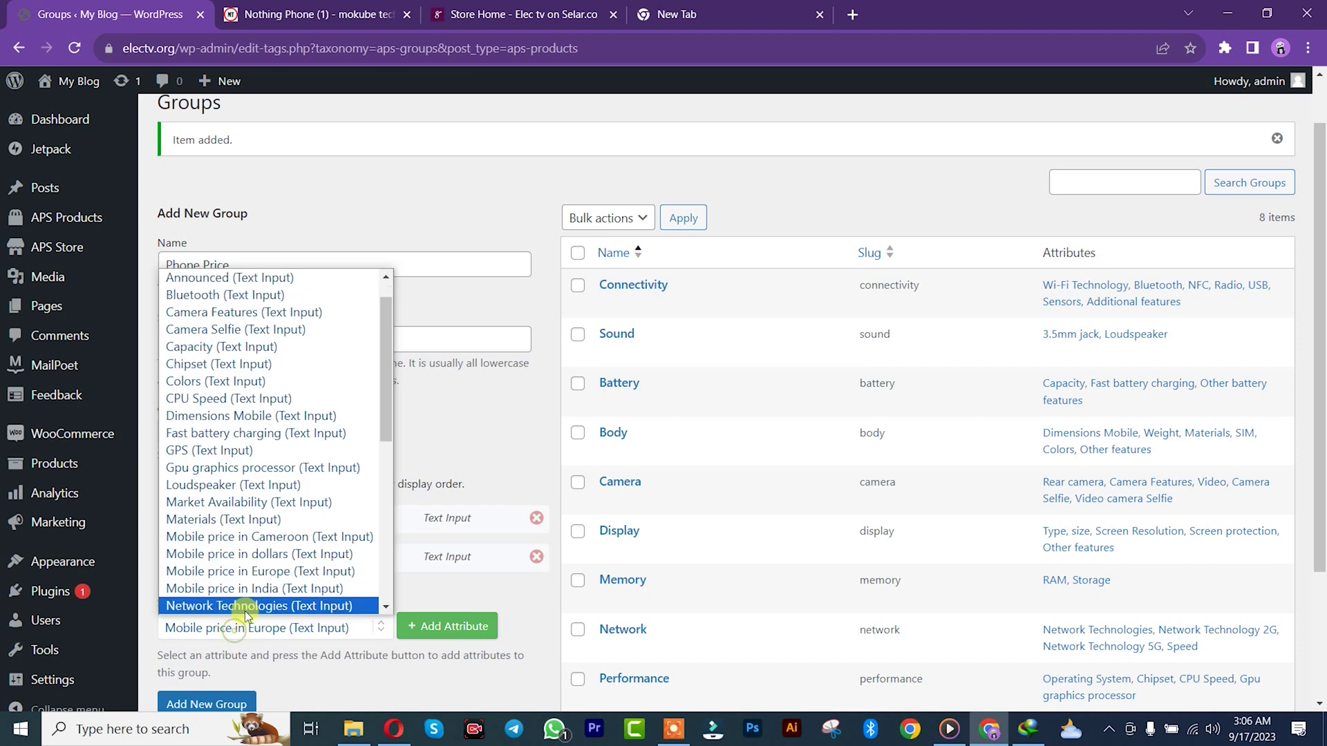
pyautogui.click(247, 590)
pyautogui.click(434, 627)
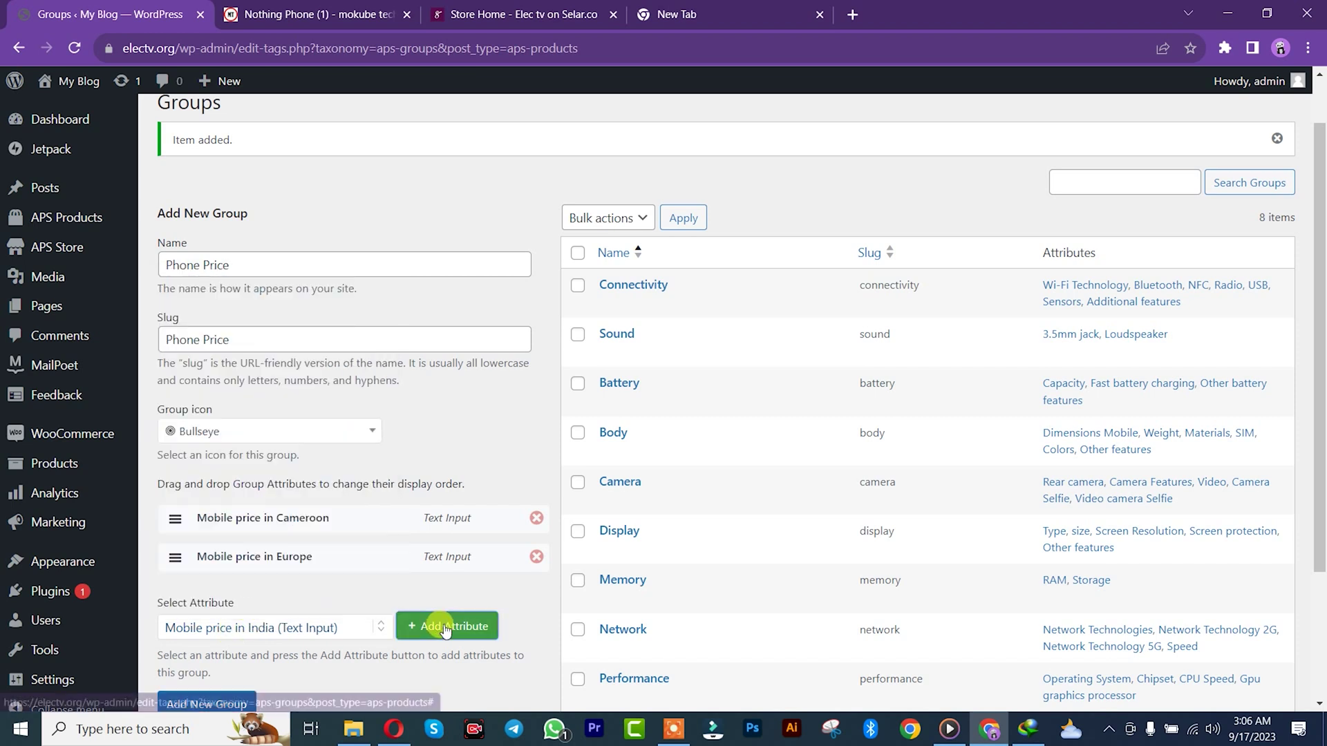
# - Add the Mobile price in dollars attribute to the Phone Price group and reorder the attributes as Europe, dollars, India, Cameroon
pyautogui.click(264, 668)
pyautogui.scroll(-1, 266, 632)
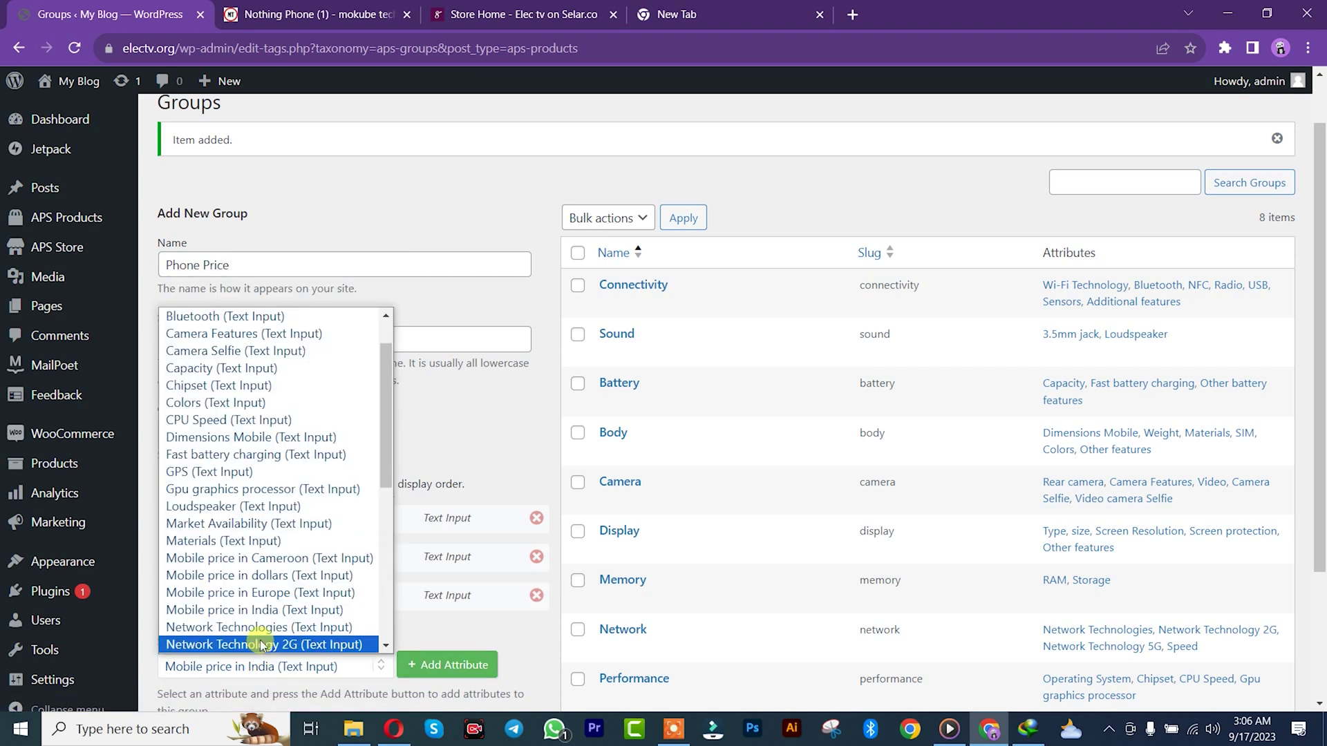
pyautogui.click(246, 579)
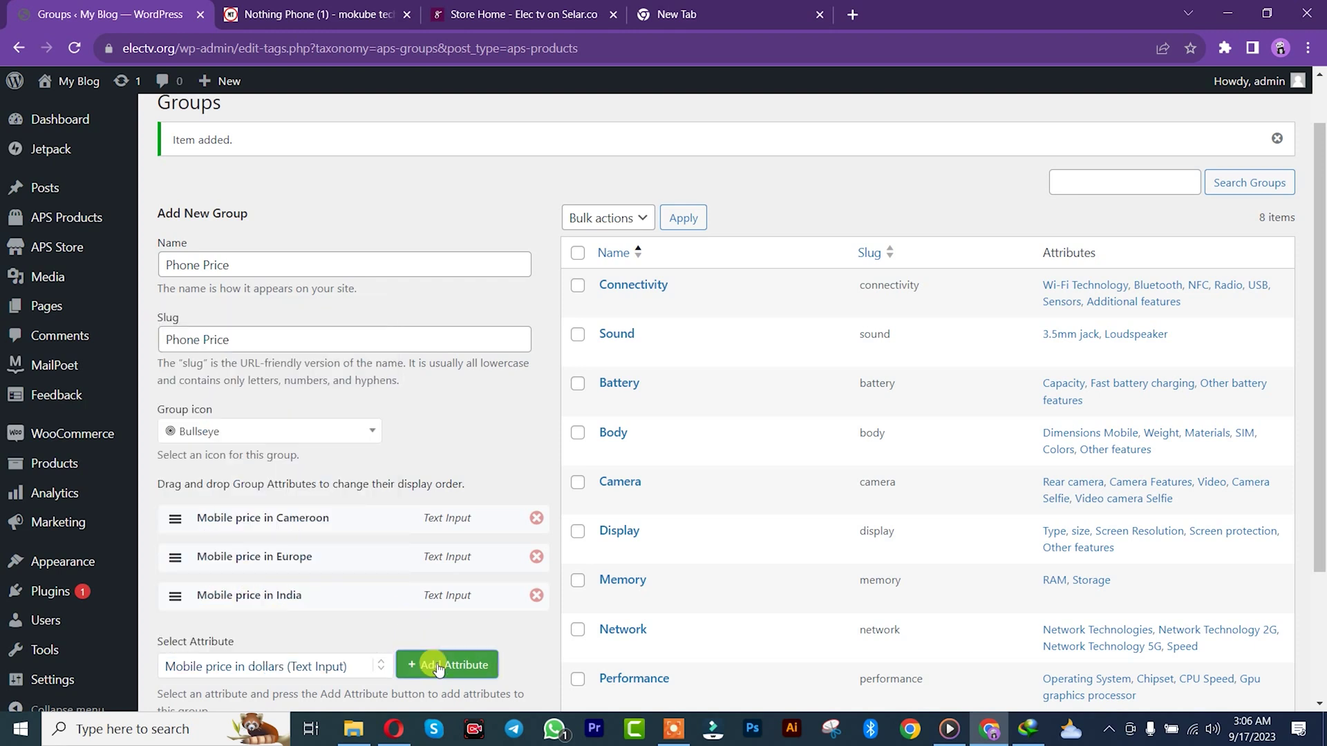
pyautogui.click(425, 663)
pyautogui.moveTo(172, 634)
pyautogui.mouseDown()
pyautogui.moveTo(172, 518)
pyautogui.moveTo(173, 633)
pyautogui.mouseUp()
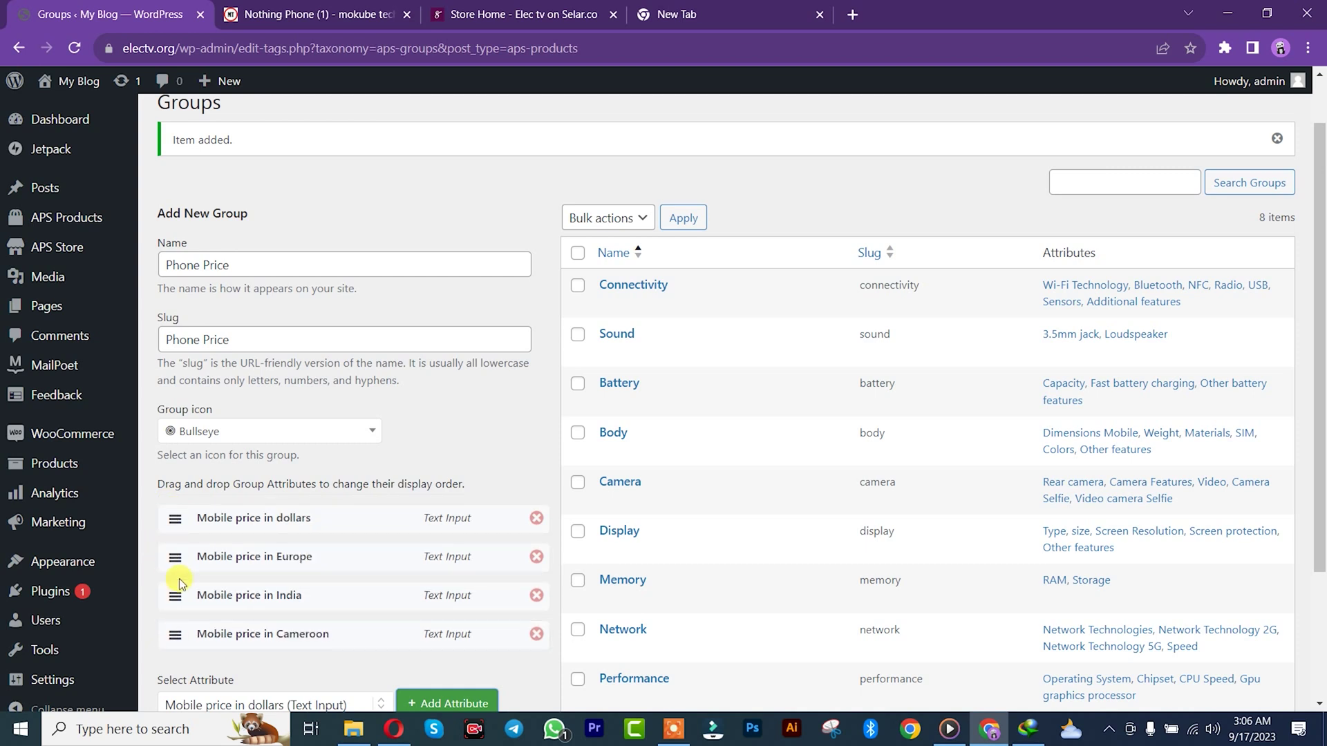
pyautogui.moveTo(172, 557); pyautogui.dragTo(171, 515)
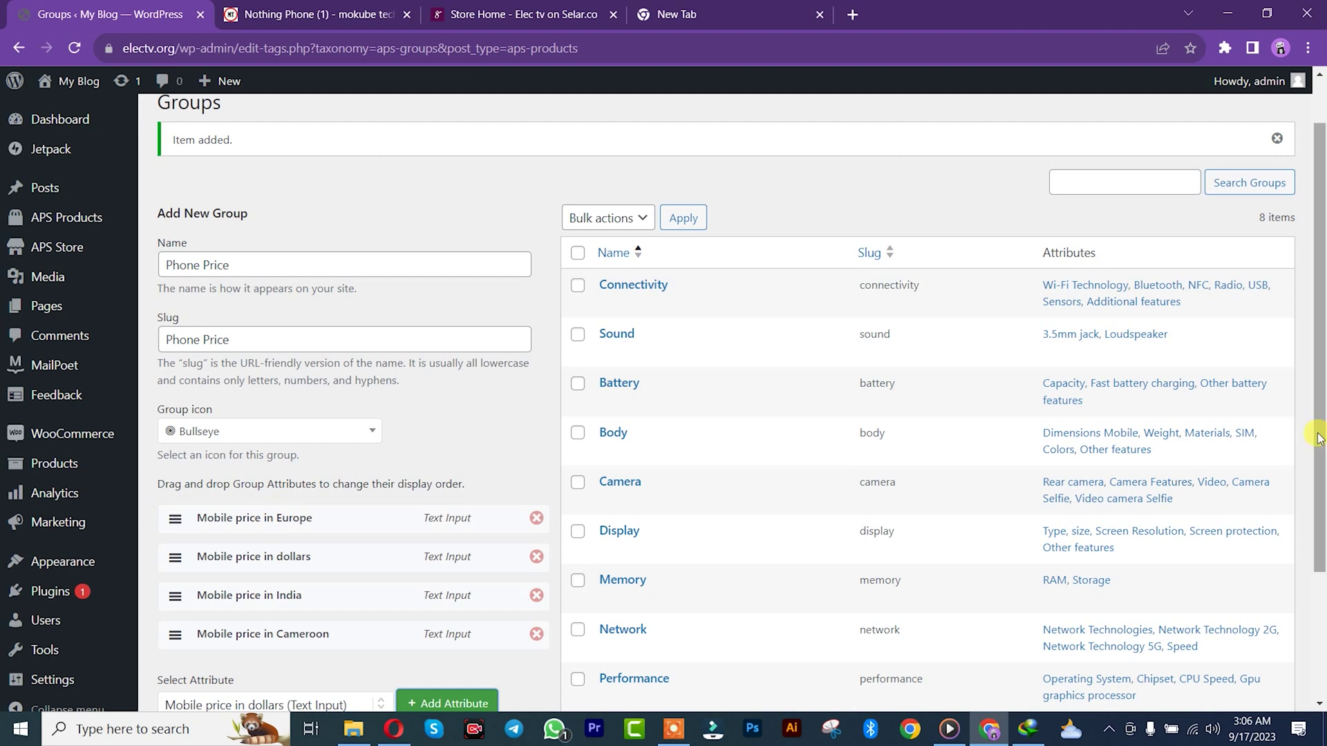
# - Change the Phone Price group's icon to Barcode
pyautogui.click(277, 435)
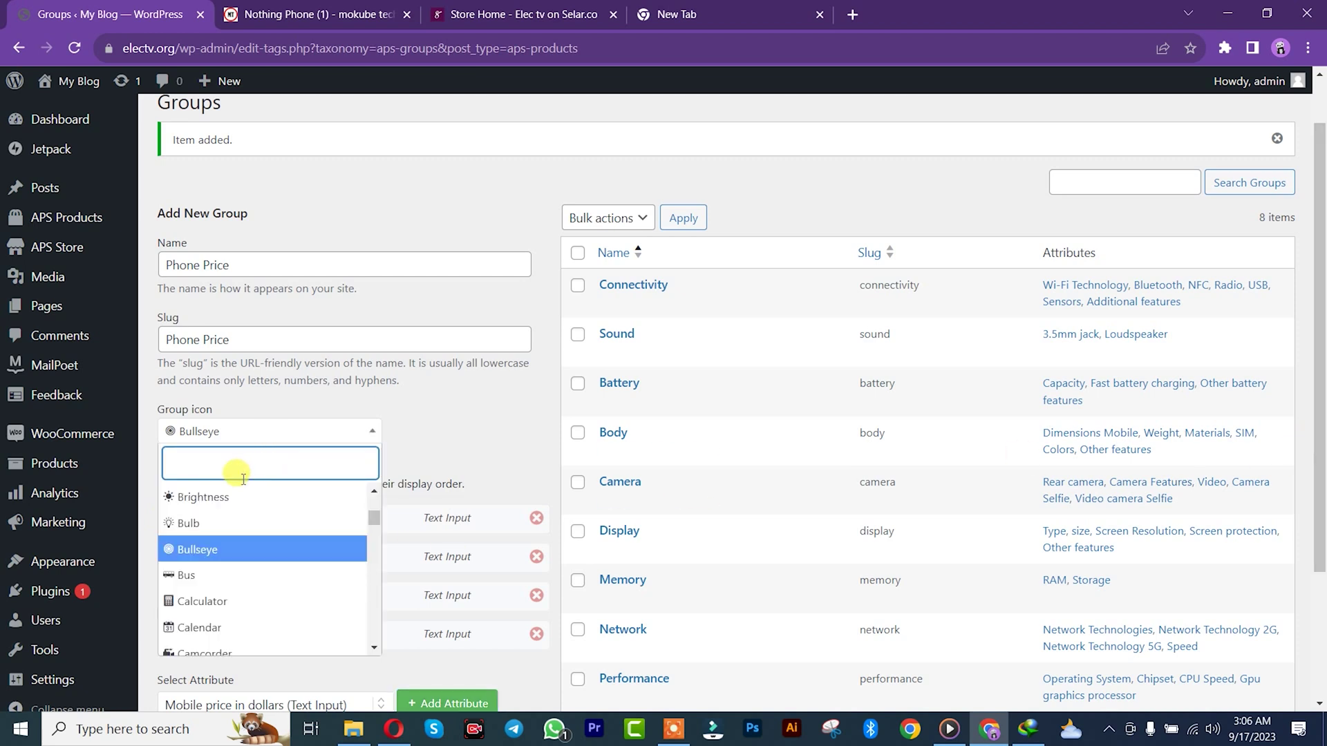
pyautogui.write('pri')
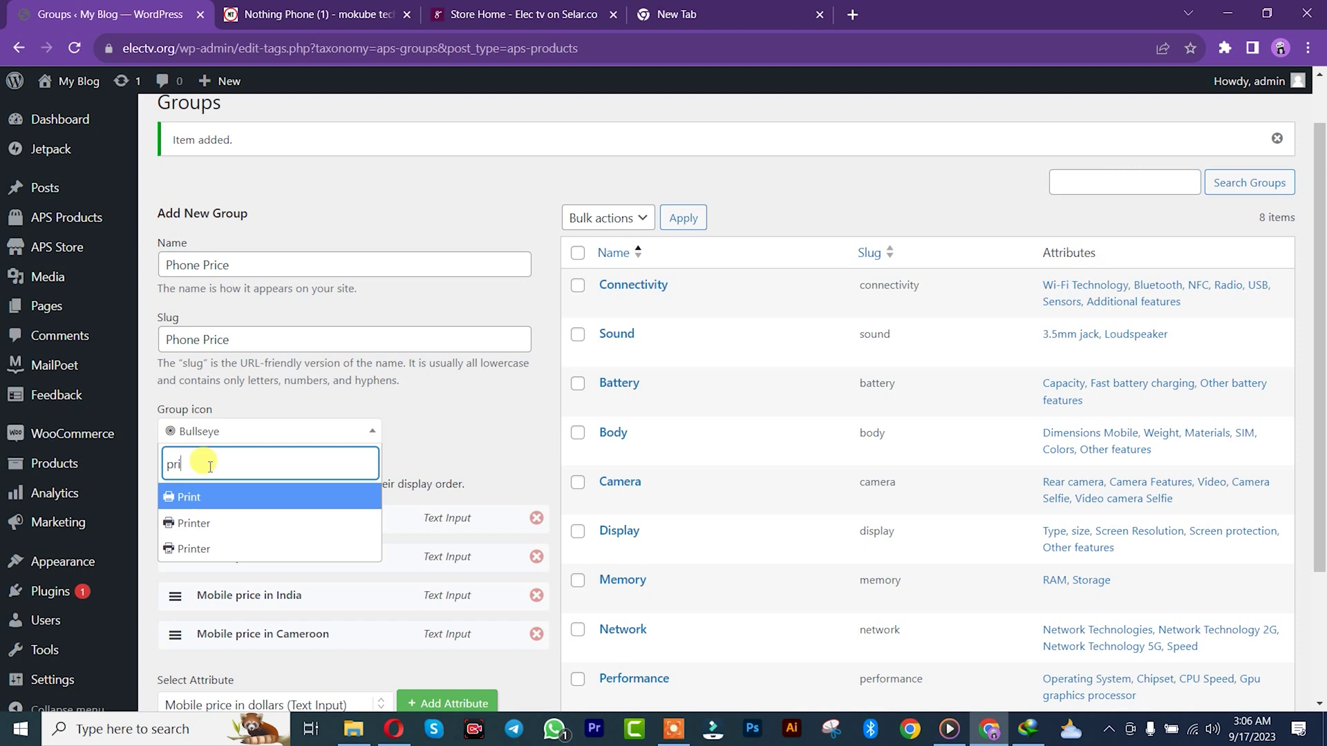
pyautogui.press('BackSpace')
pyautogui.press('BackSpace')
pyautogui.press('BackSpace')
pyautogui.write('cos')
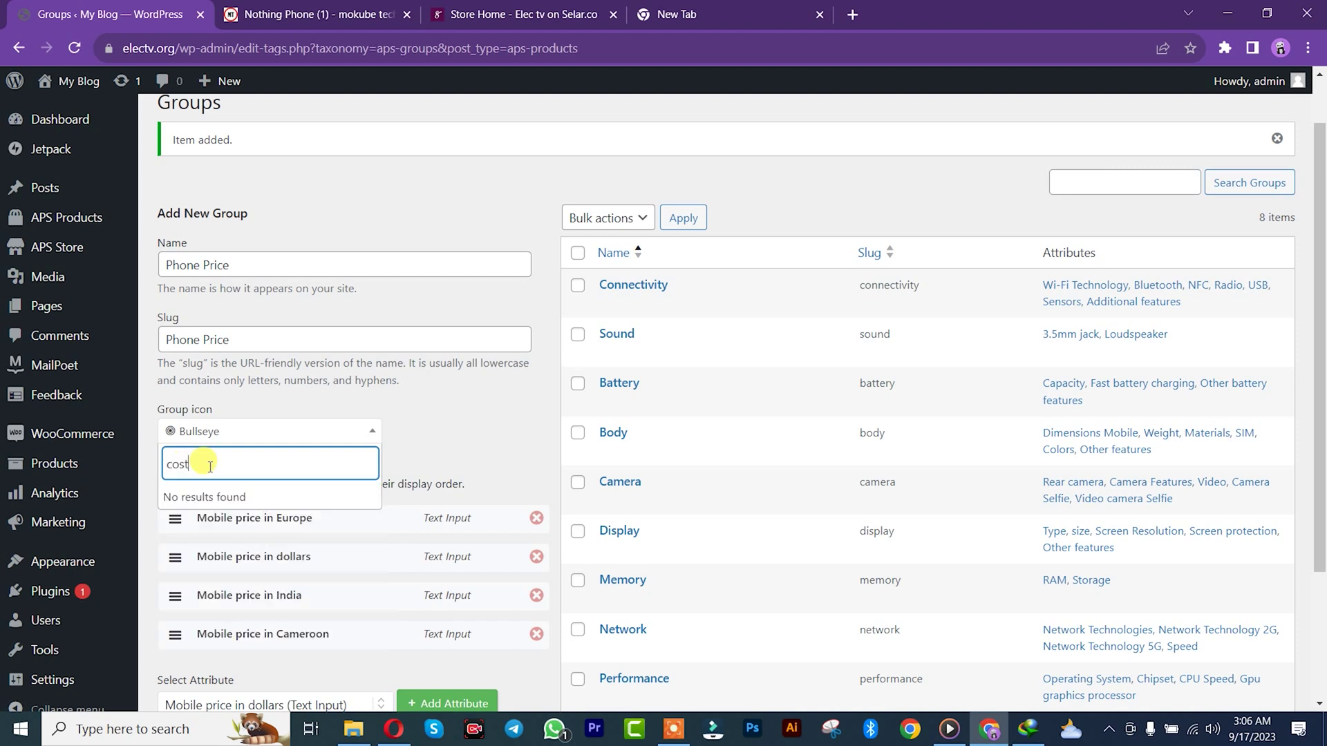
pyautogui.press('BackSpace')
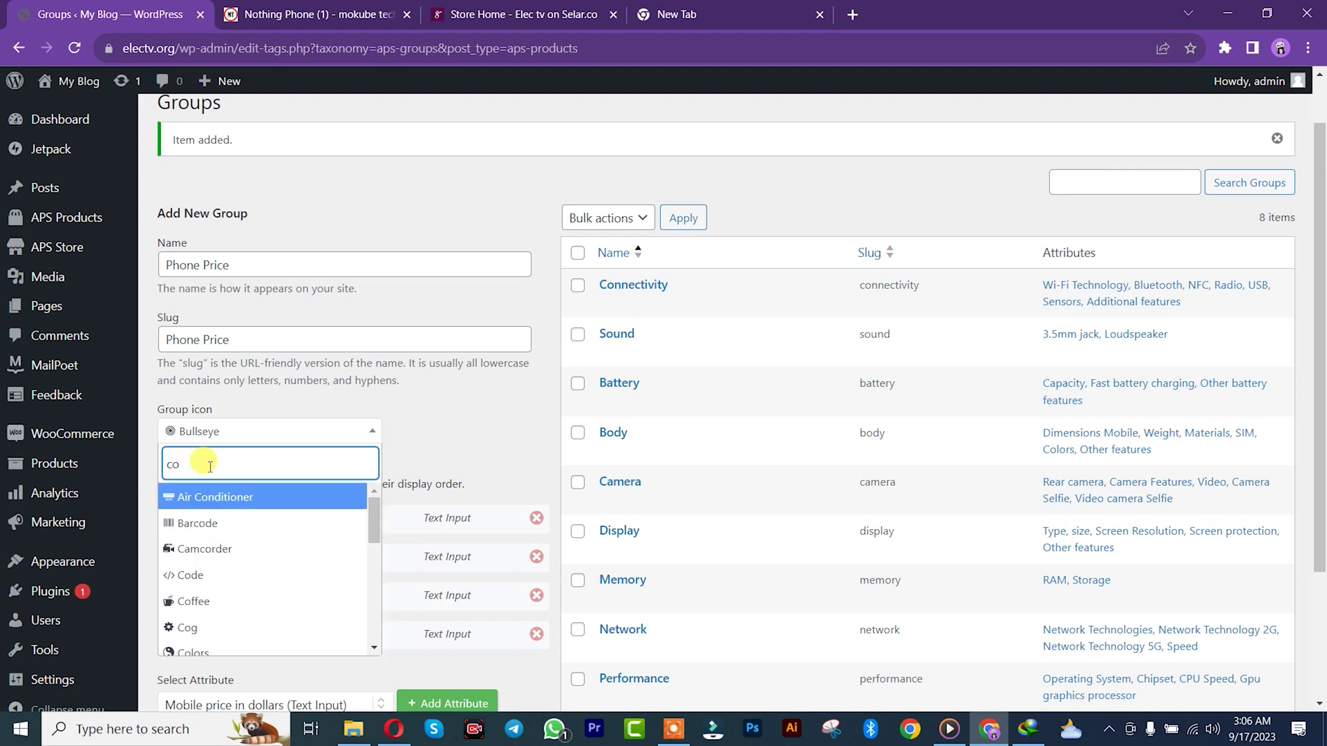
pyautogui.click(185, 523)
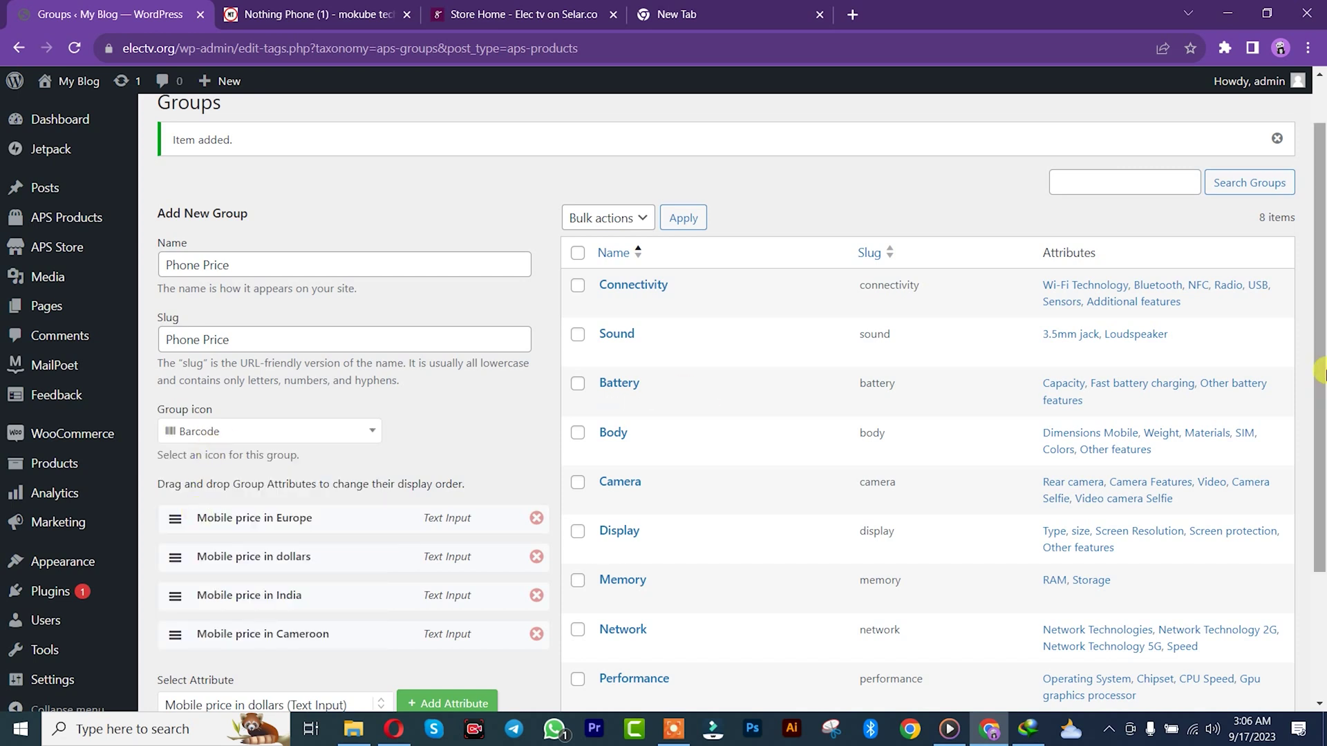
# - Create the Phone Price group with its four price attributes and review the groups list
pyautogui.scroll(-3, 1320, 390)
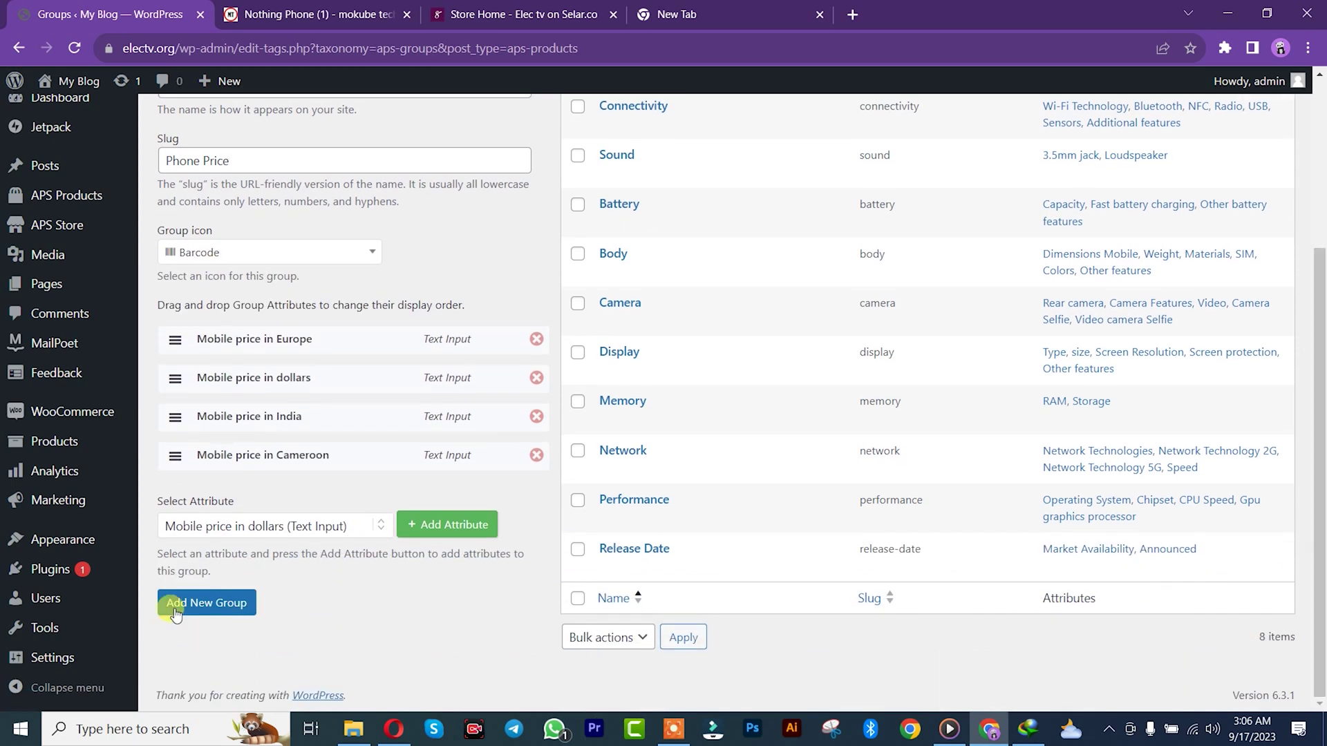
pyautogui.click(196, 611)
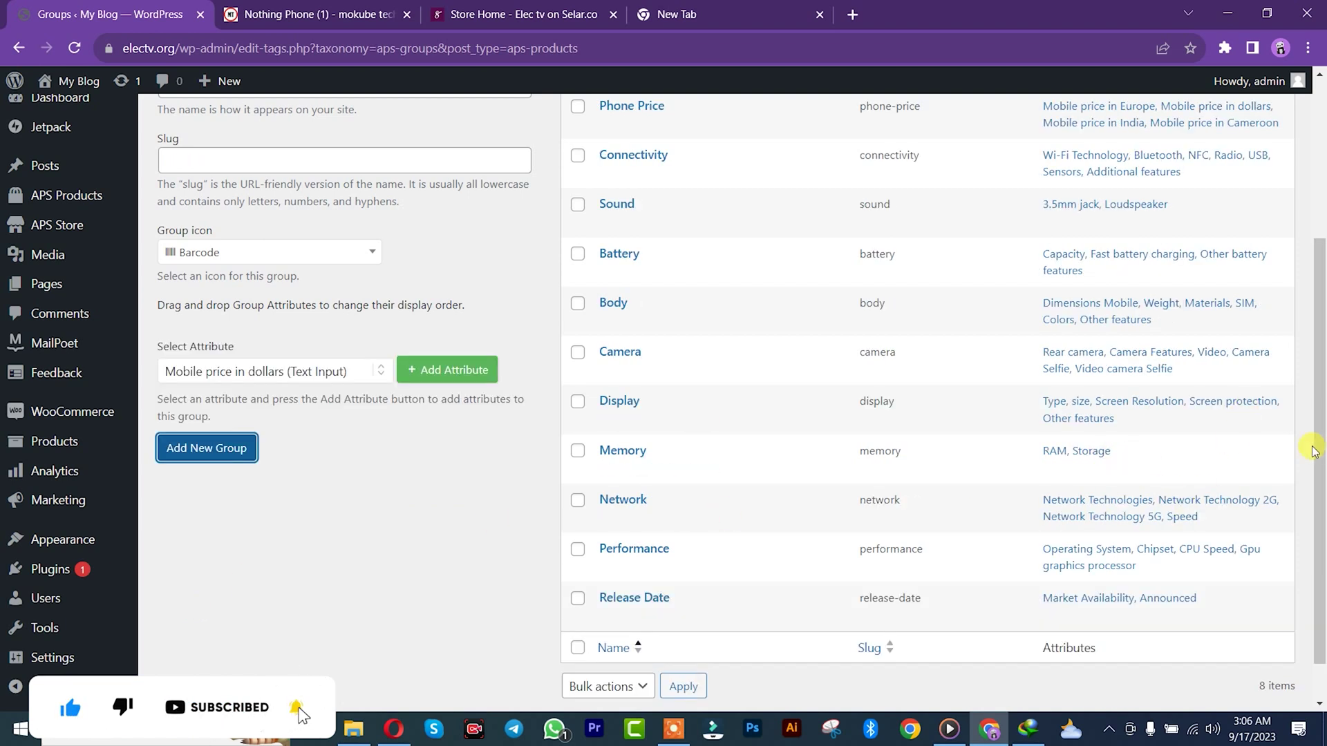
pyautogui.moveTo(1318, 456); pyautogui.dragTo(1322, 307)
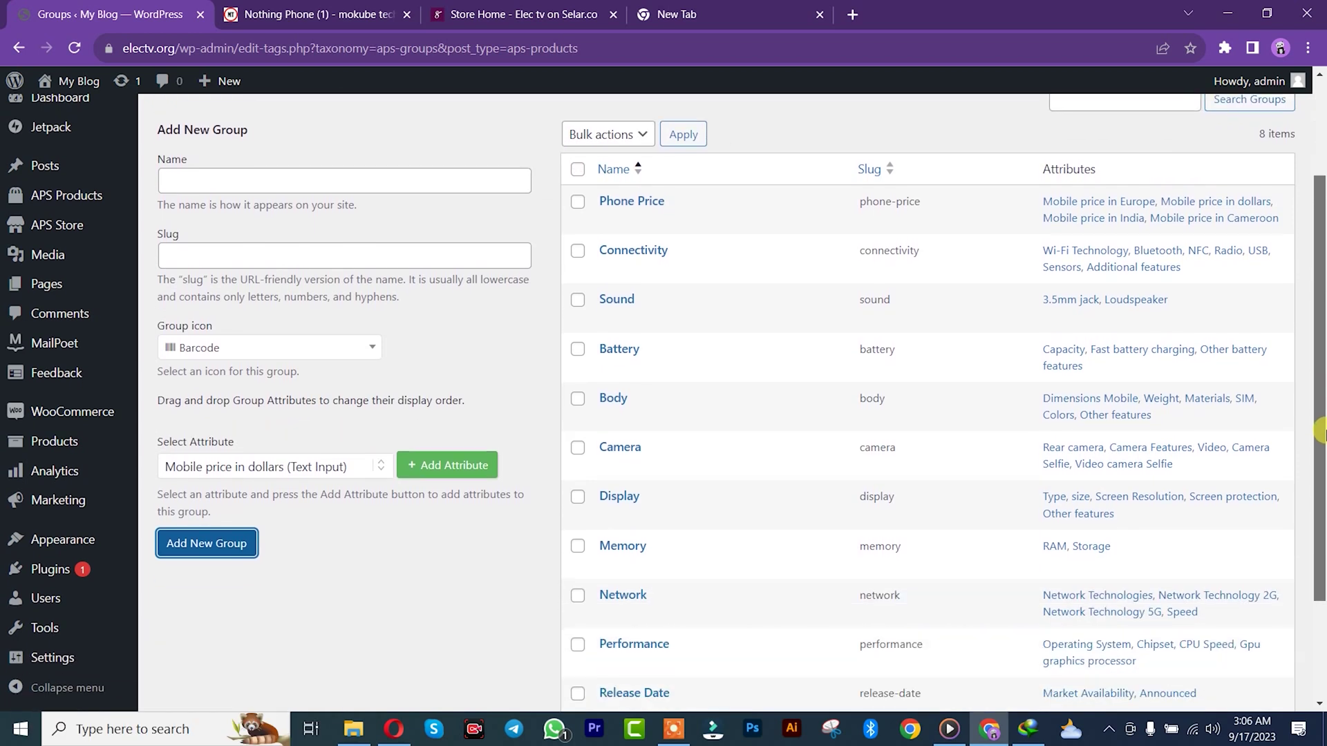
pyautogui.scroll(-3, 926, 414)
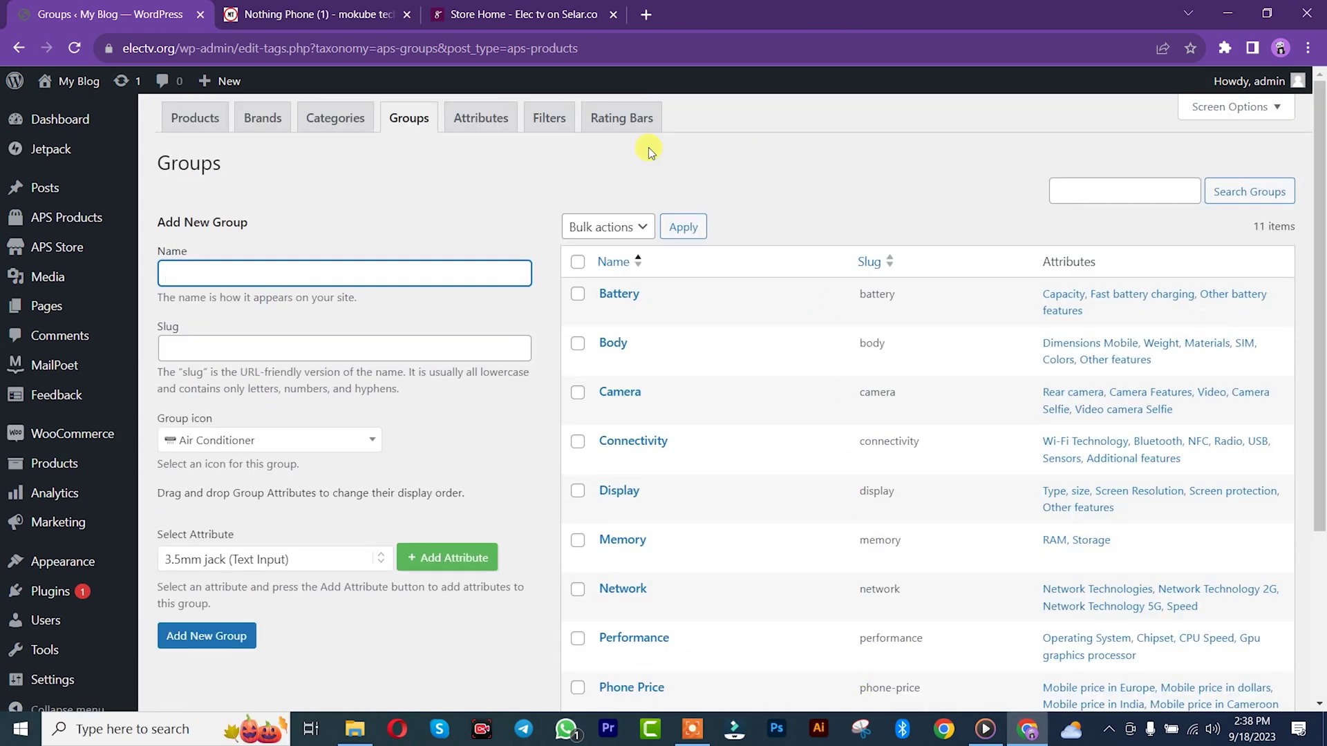
# - Create an APS product filter with the name and slug "Body" and custom order 1
pyautogui.click(543, 121)
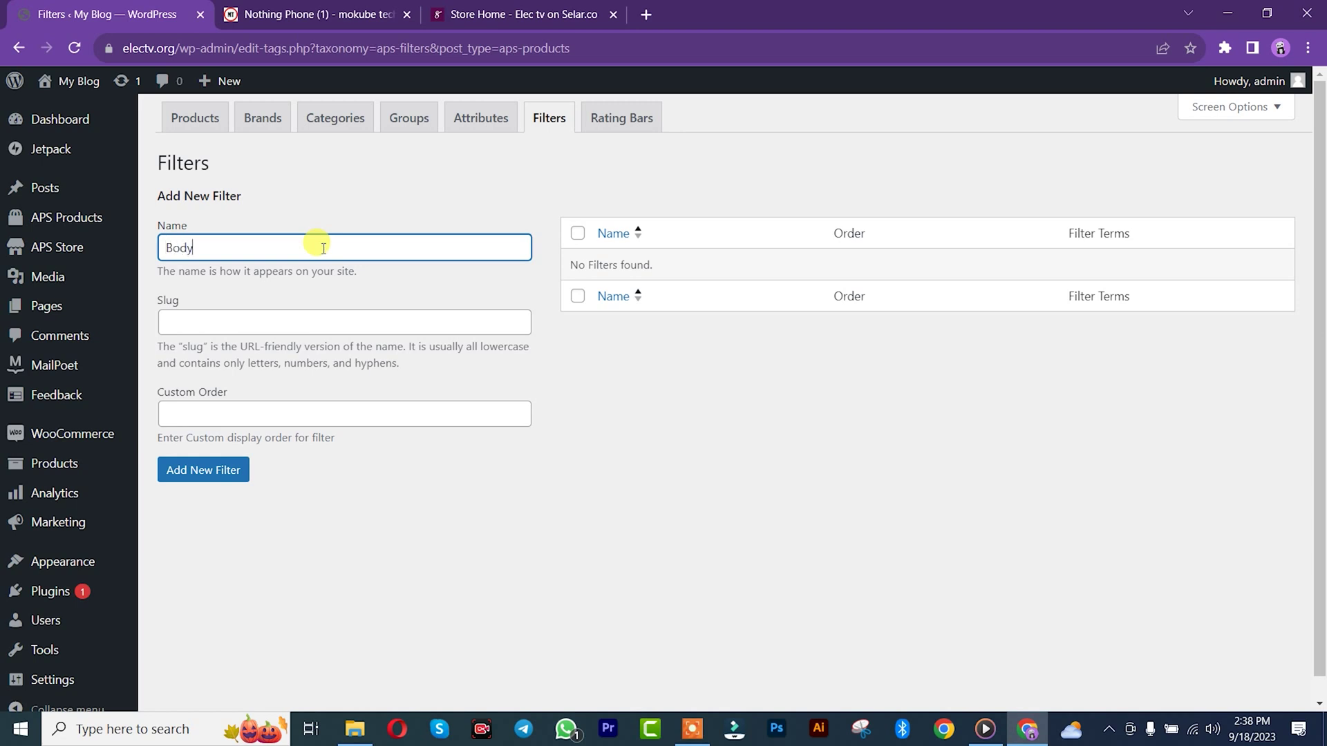
pyautogui.click(215, 321)
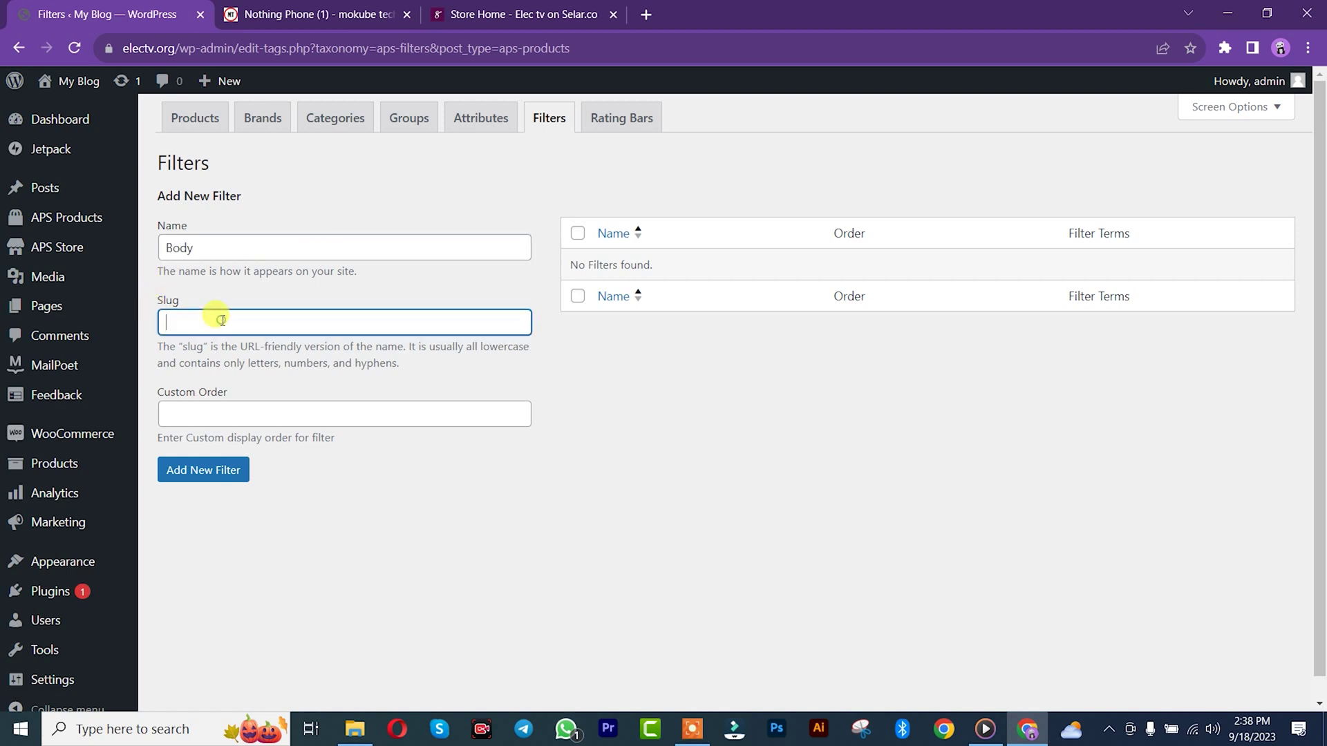
pyautogui.write('Body')
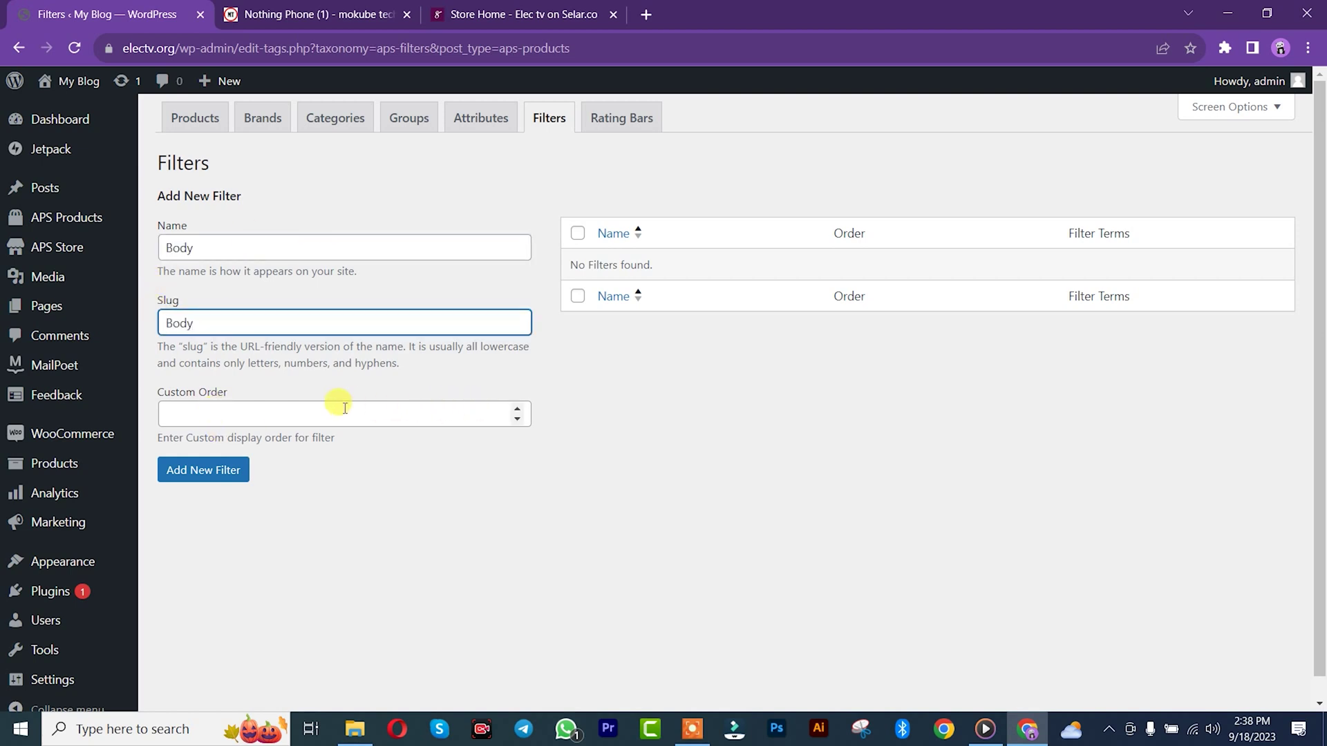
pyautogui.click(197, 404)
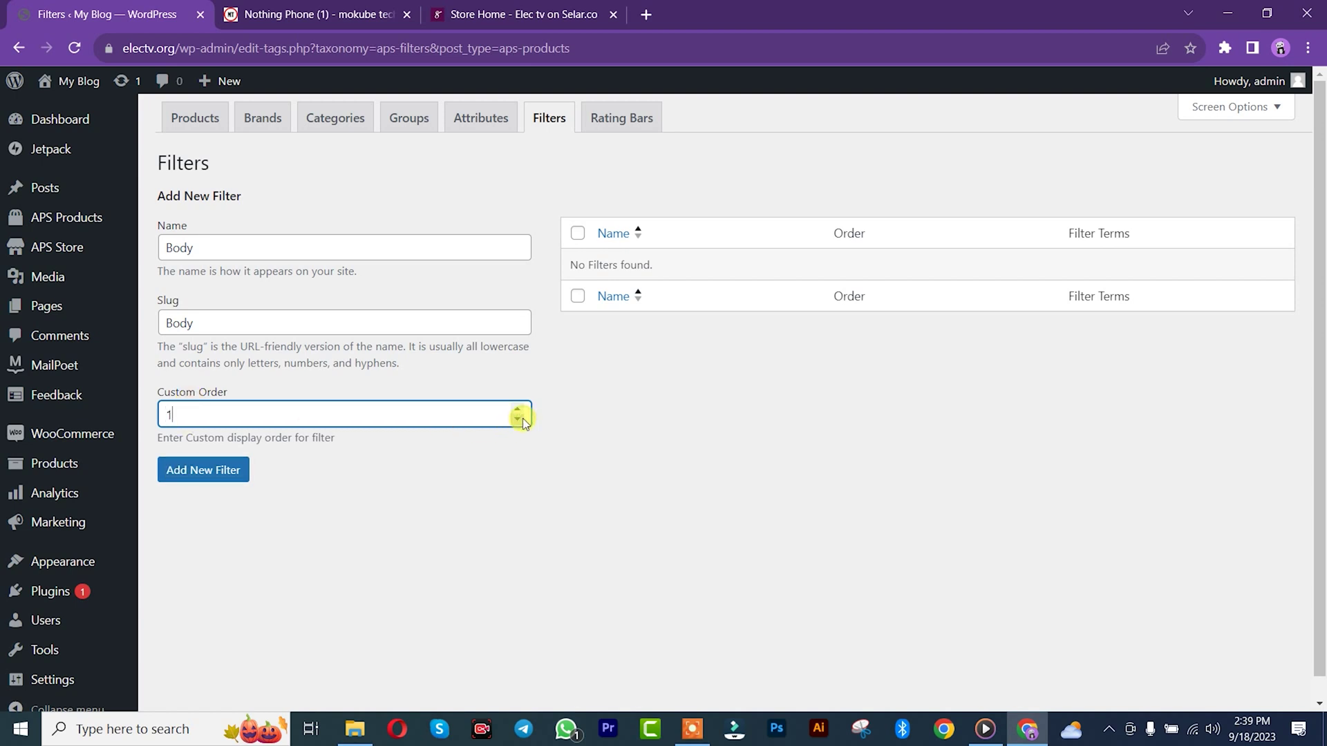
pyautogui.click(222, 473)
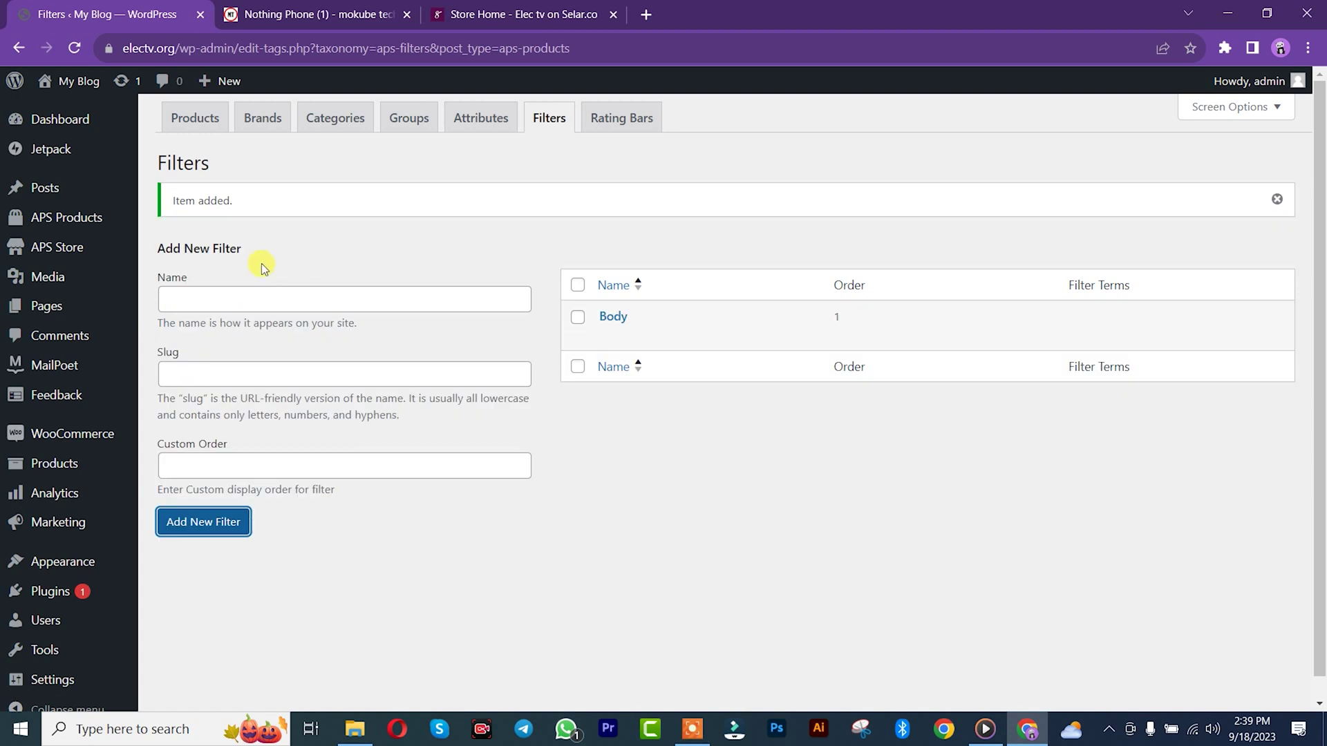
# - Create a second filter with the name and slug "display", leaving the custom order empty
pyautogui.click(234, 301)
pyautogui.doubleClick(236, 303)
pyautogui.write('display')
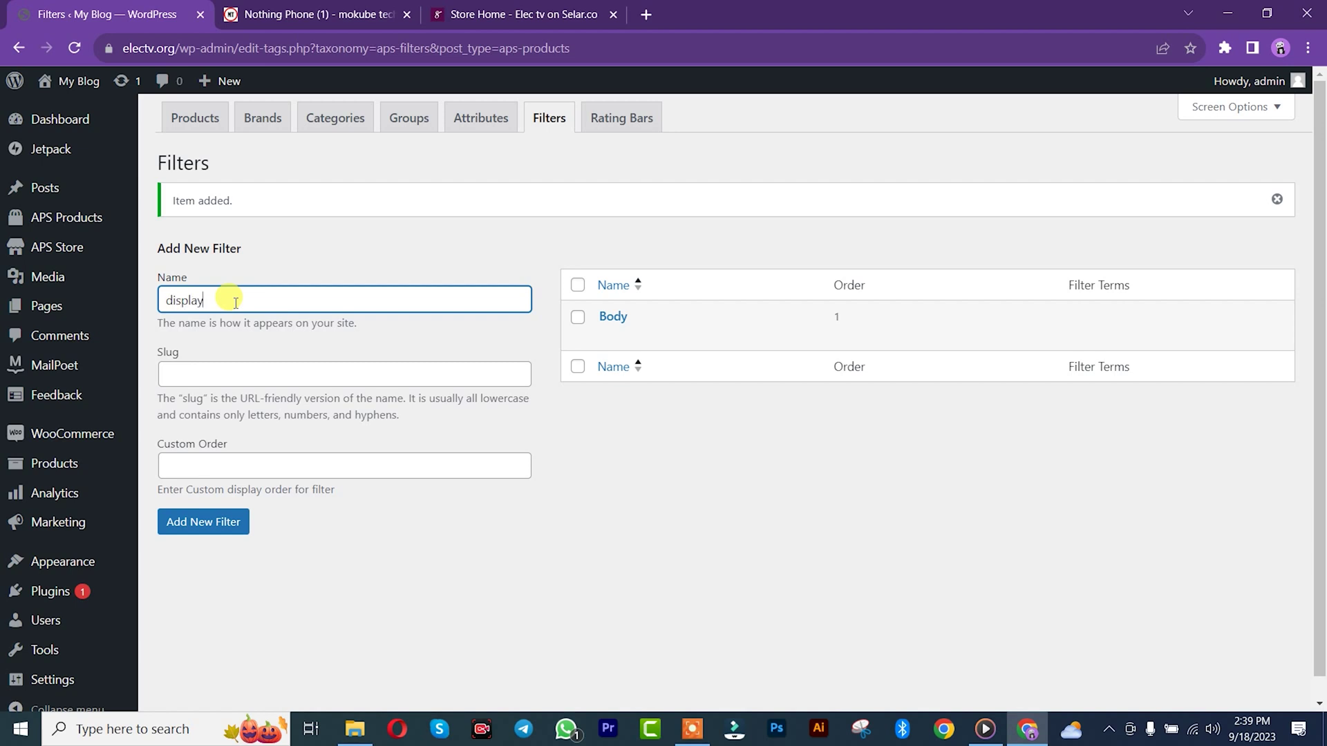
pyautogui.doubleClick(235, 303)
pyautogui.hotkey('ctrl', 'c')
pyautogui.click(228, 379)
pyautogui.hotkey('ctrl', 'v')
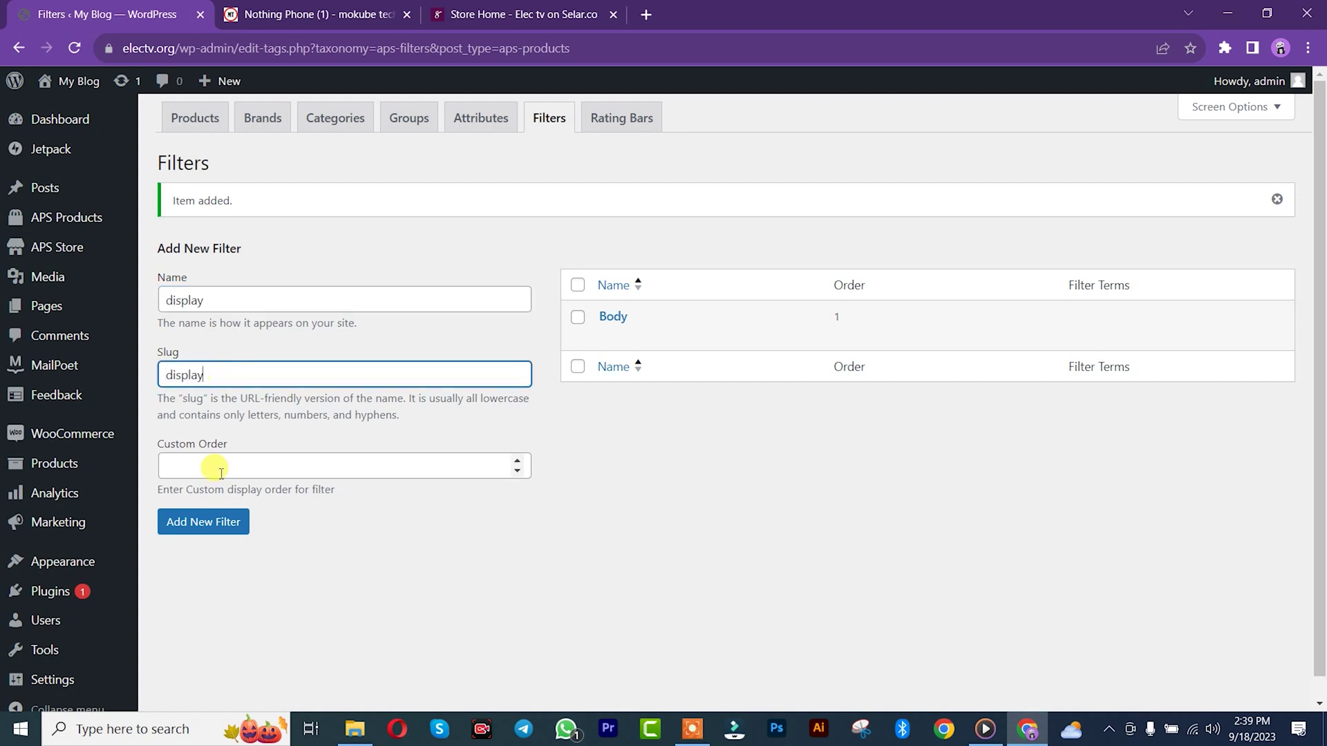
pyautogui.click(201, 522)
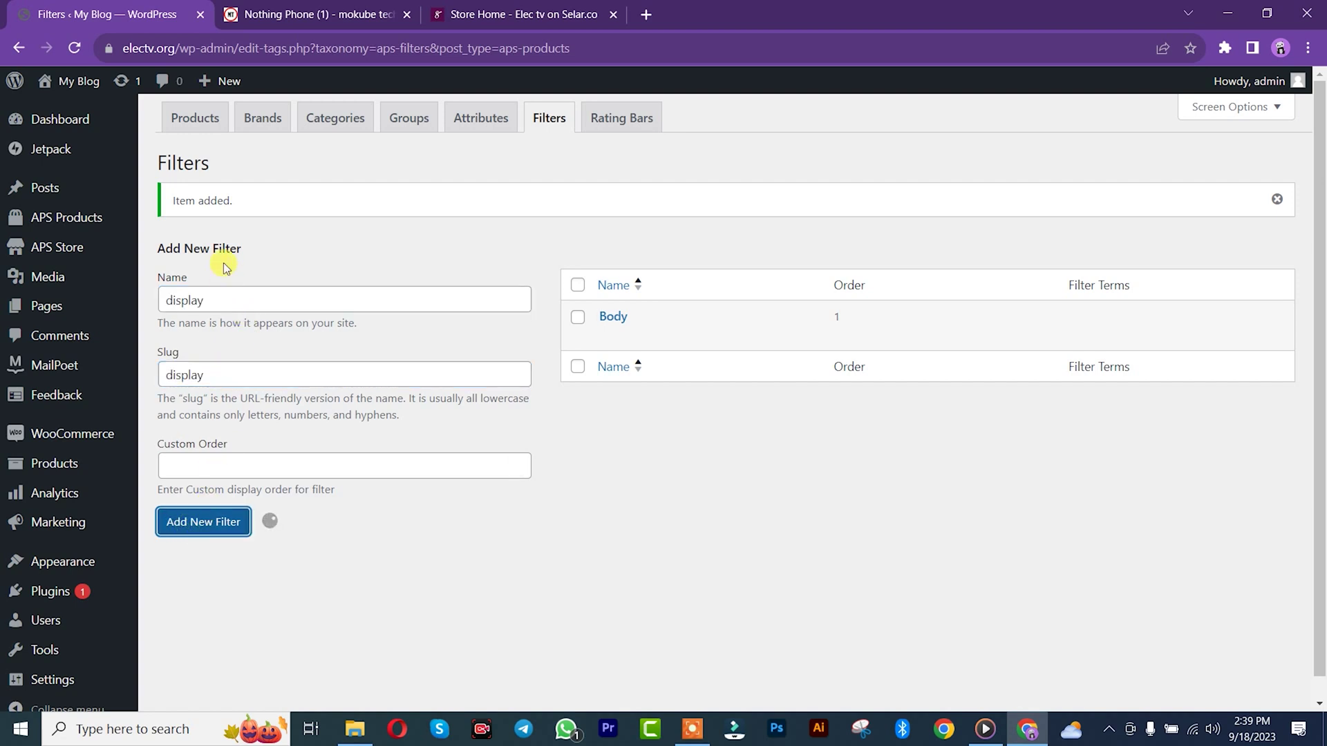
# - Create a third filter with the name and slug "performance", leaving the custom order empty
pyautogui.click(224, 301)
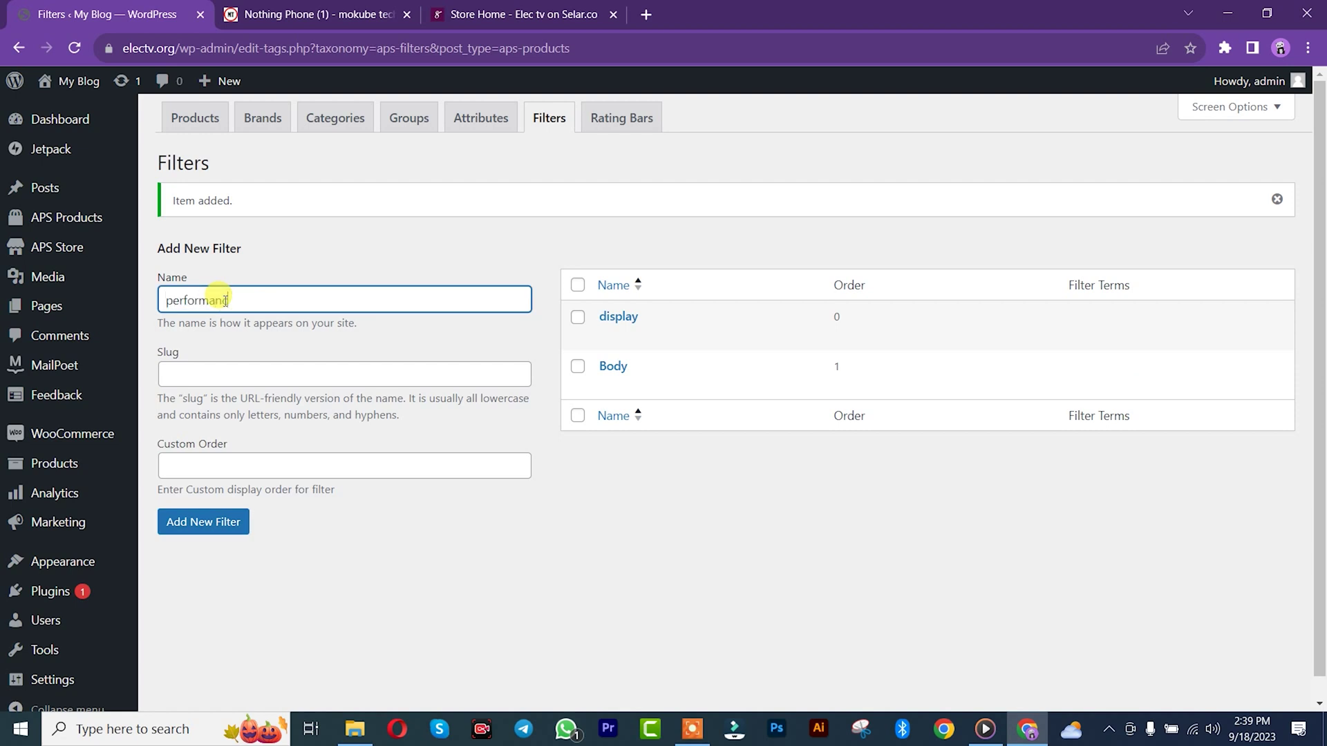
pyautogui.doubleClick(225, 300)
pyautogui.hotkey('ctrl', 'c')
pyautogui.click(208, 373)
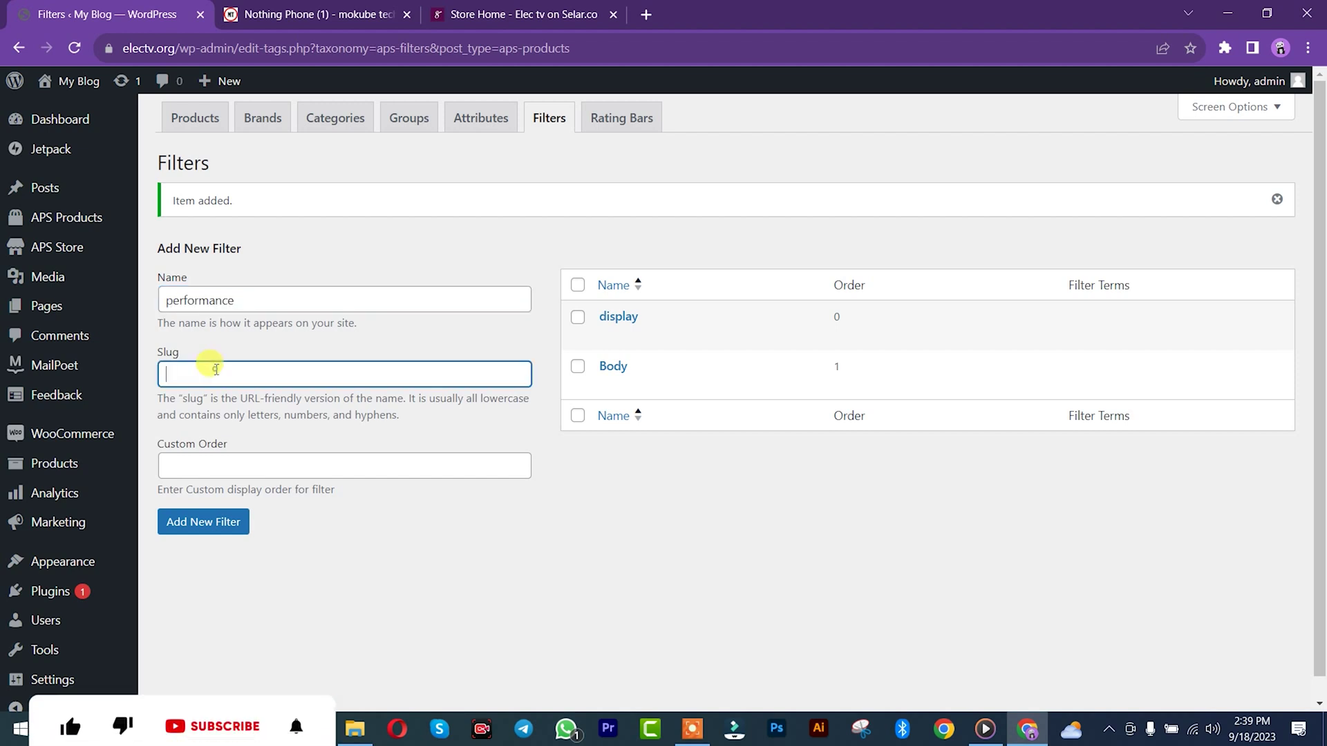
pyautogui.hotkey('ctrl', 'v')
pyautogui.click(218, 523)
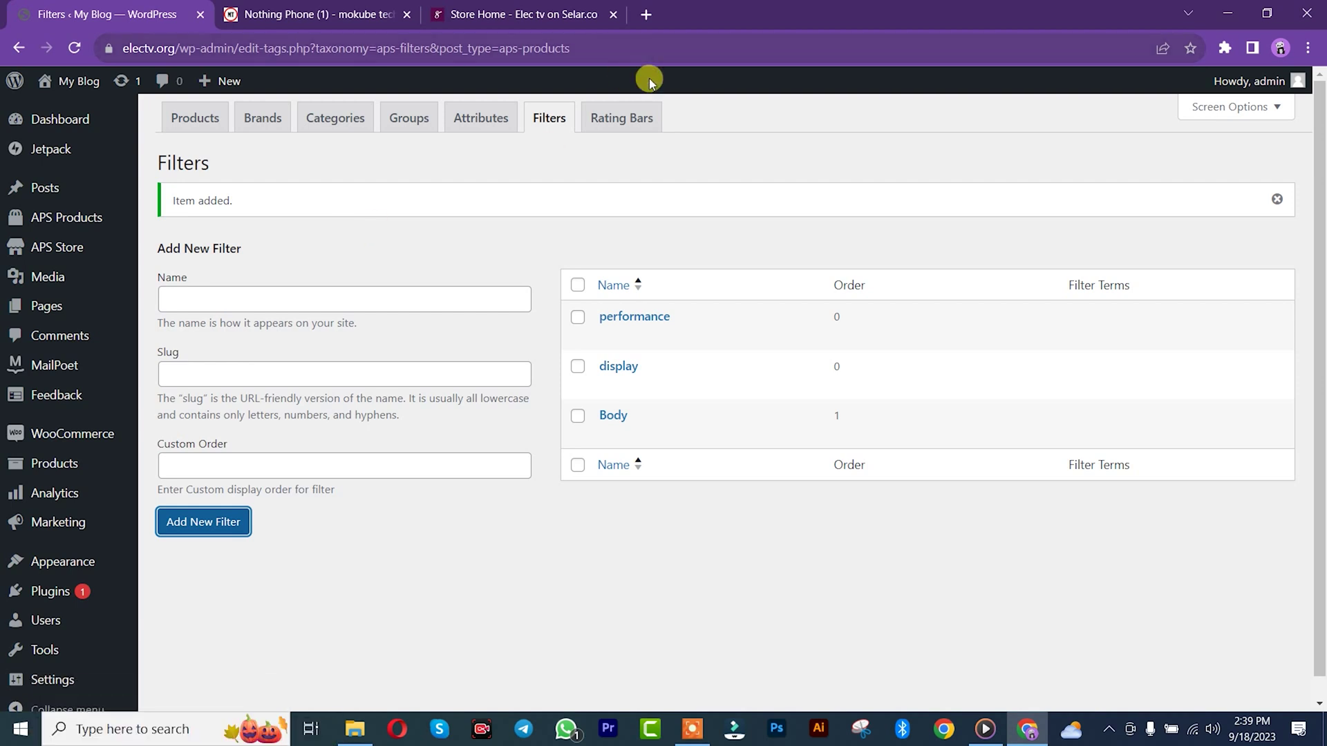
# - Open the APS Rating Bars page and examine the rating criteria in the review form of the Nothing Phone (1) product page
pyautogui.click(617, 118)
pyautogui.click(331, 10)
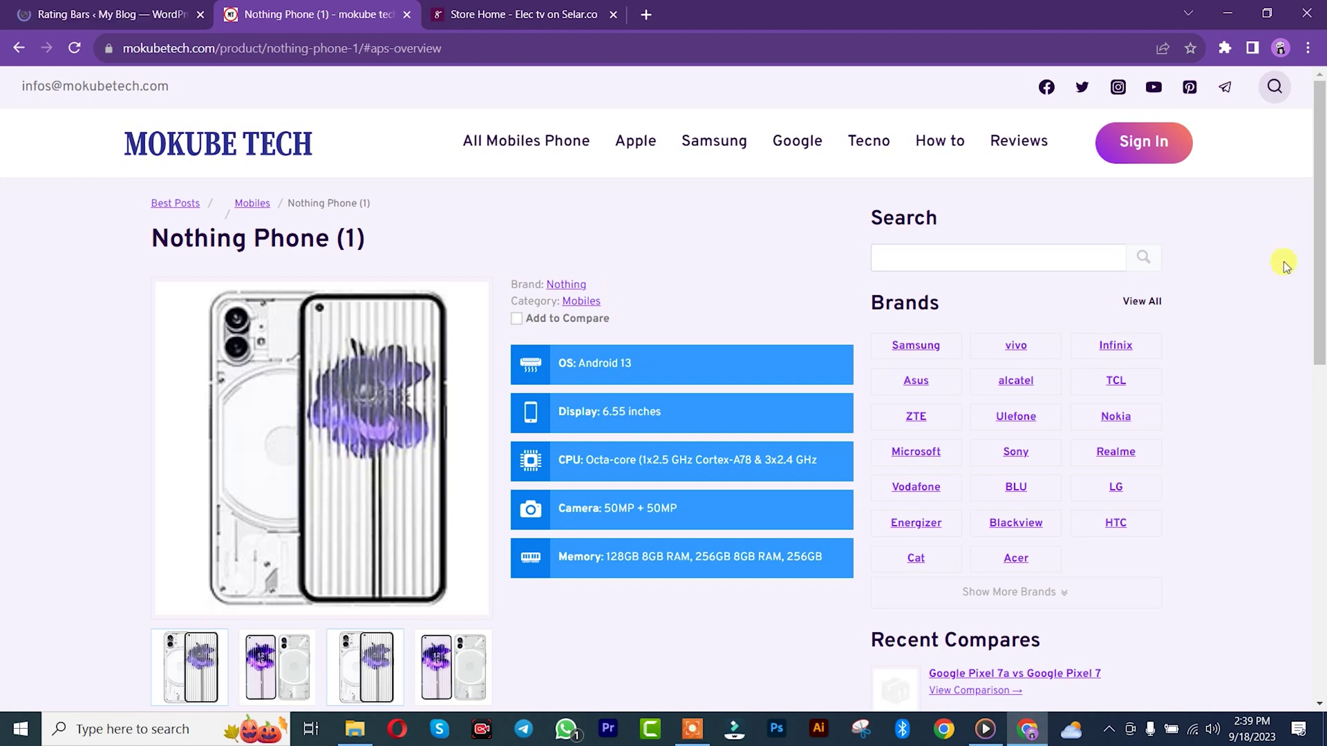
pyautogui.scroll(-7, 767, 423)
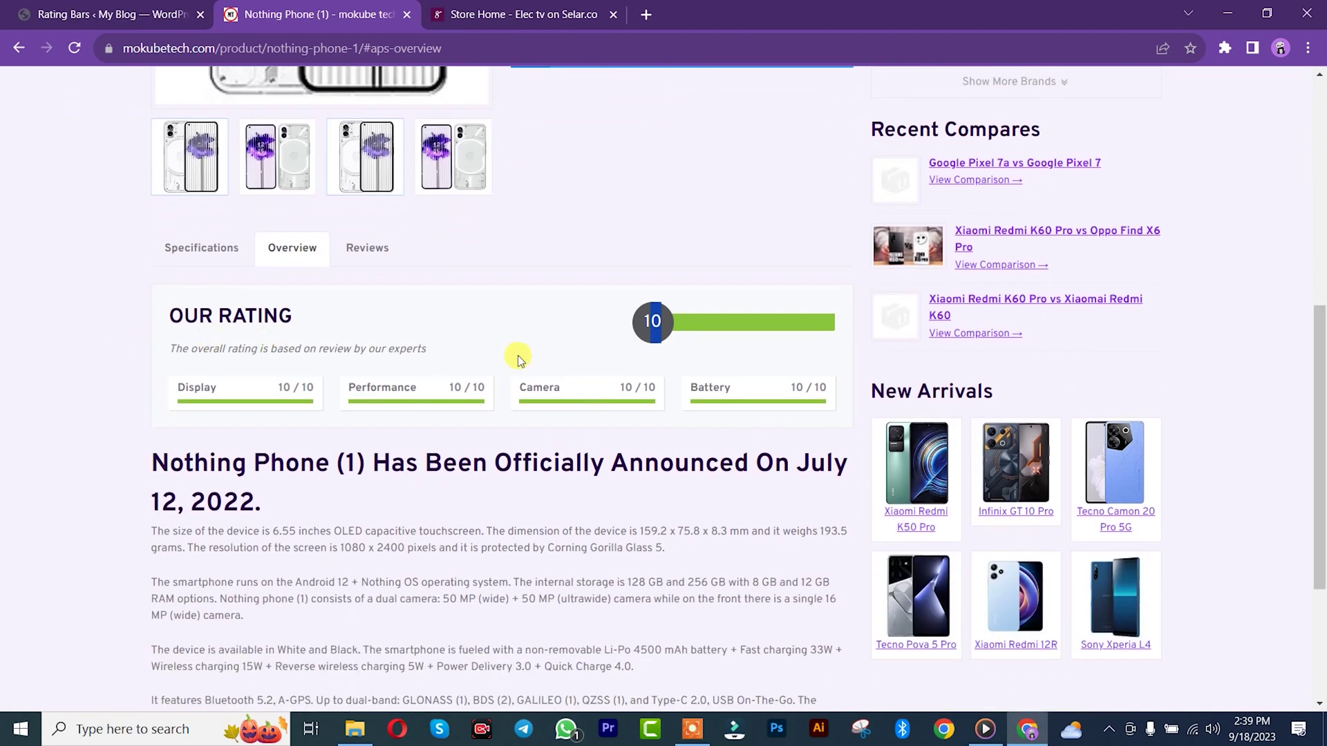
pyautogui.click(379, 256)
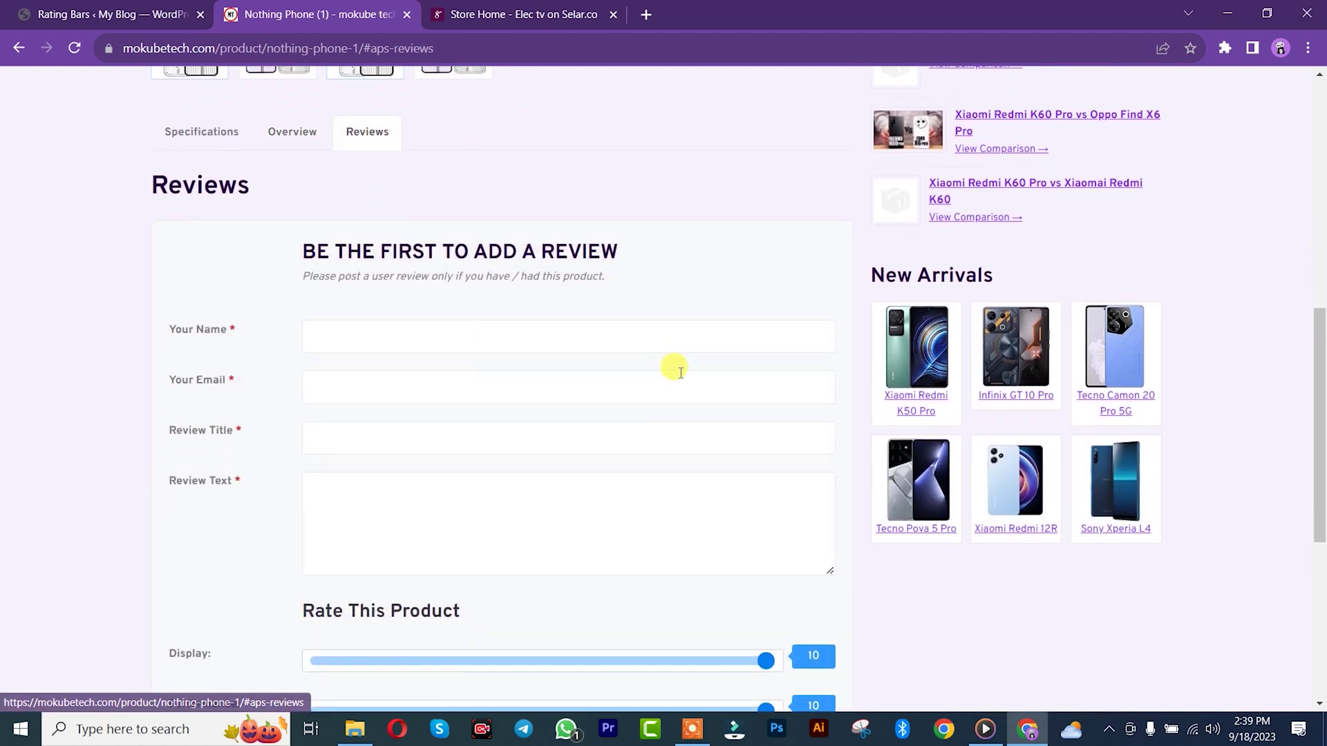
pyautogui.moveTo(1312, 424); pyautogui.dragTo(1320, 560)
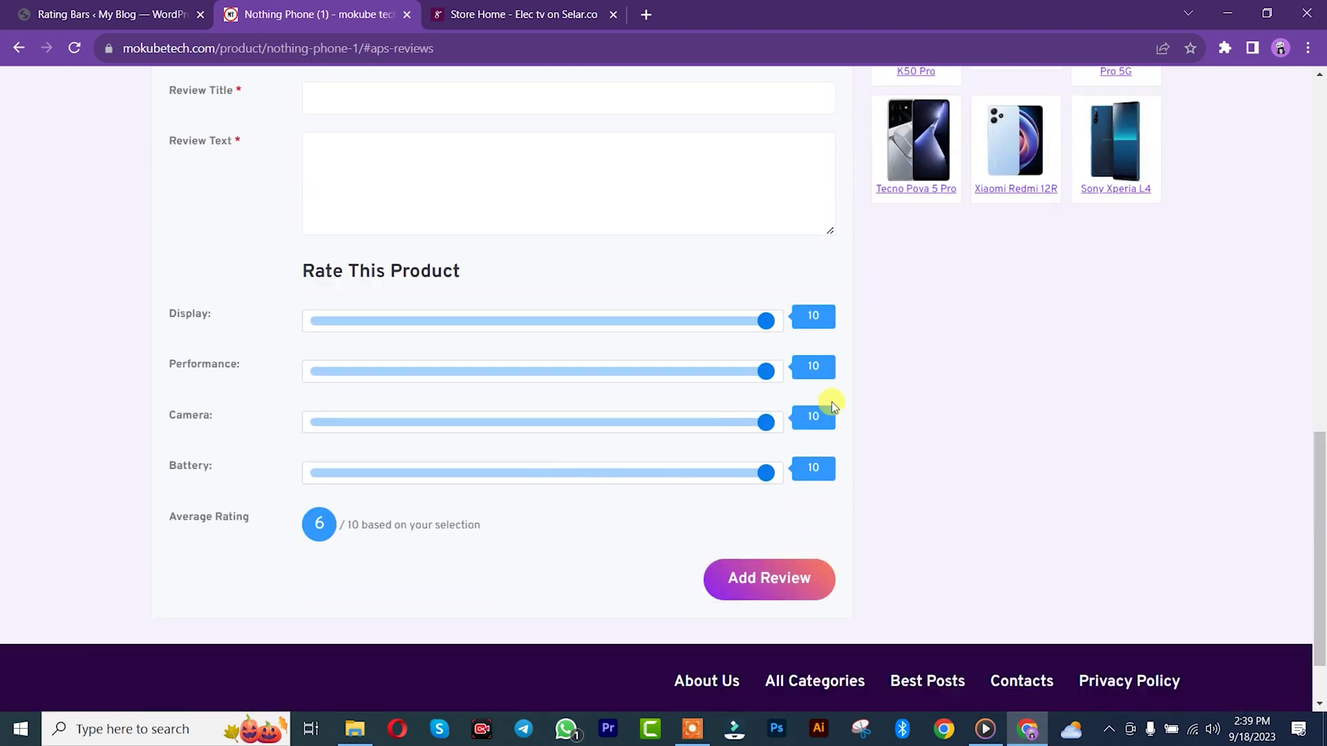
pyautogui.click(59, 9)
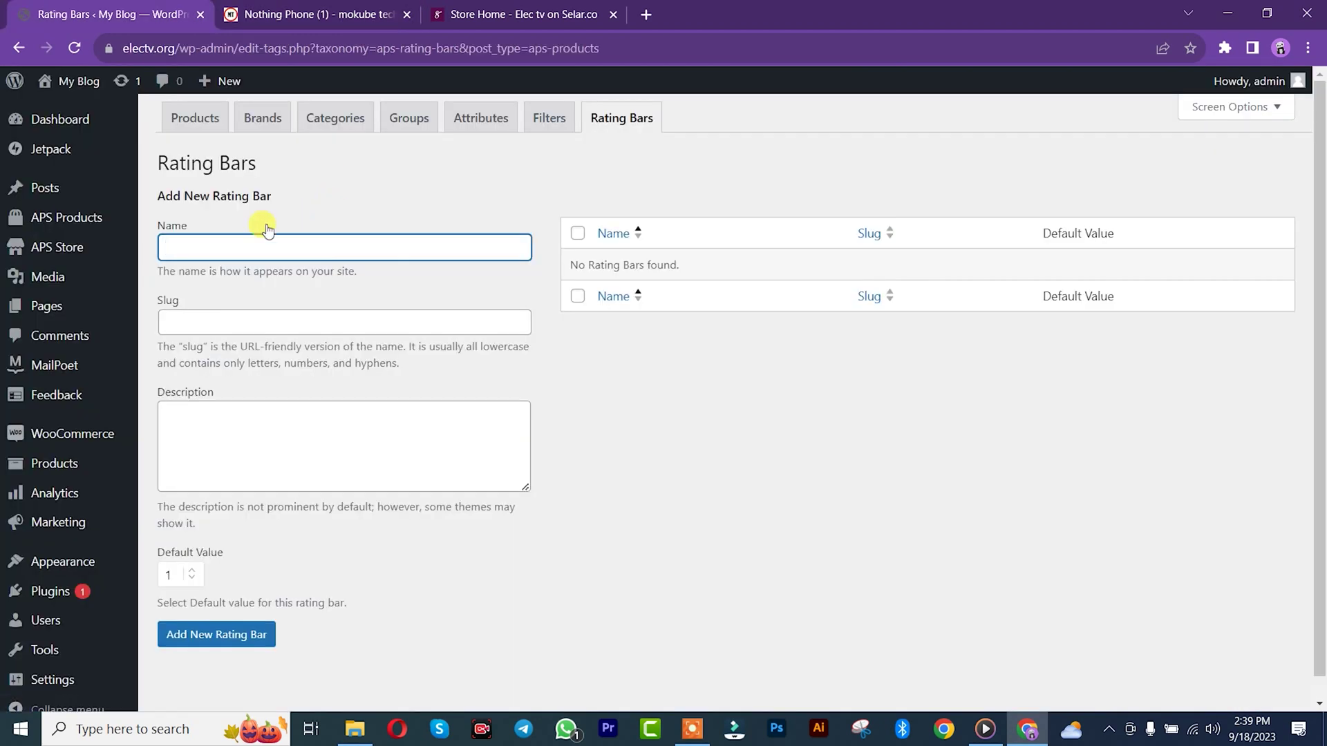
# - Create a rating bar with name and slug "Display", copied from the Nothing Phone (1) review form
pyautogui.click(293, 10)
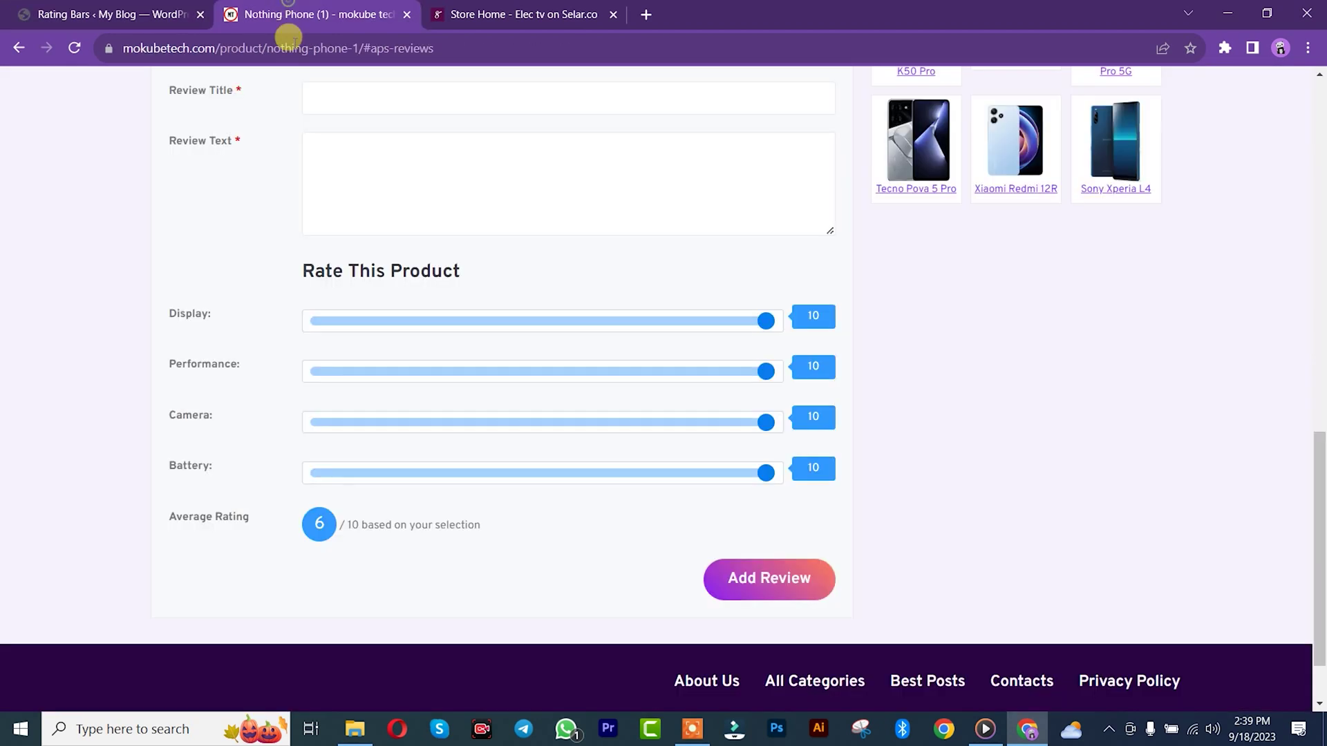
pyautogui.rightClick(192, 318)
pyautogui.click(228, 329)
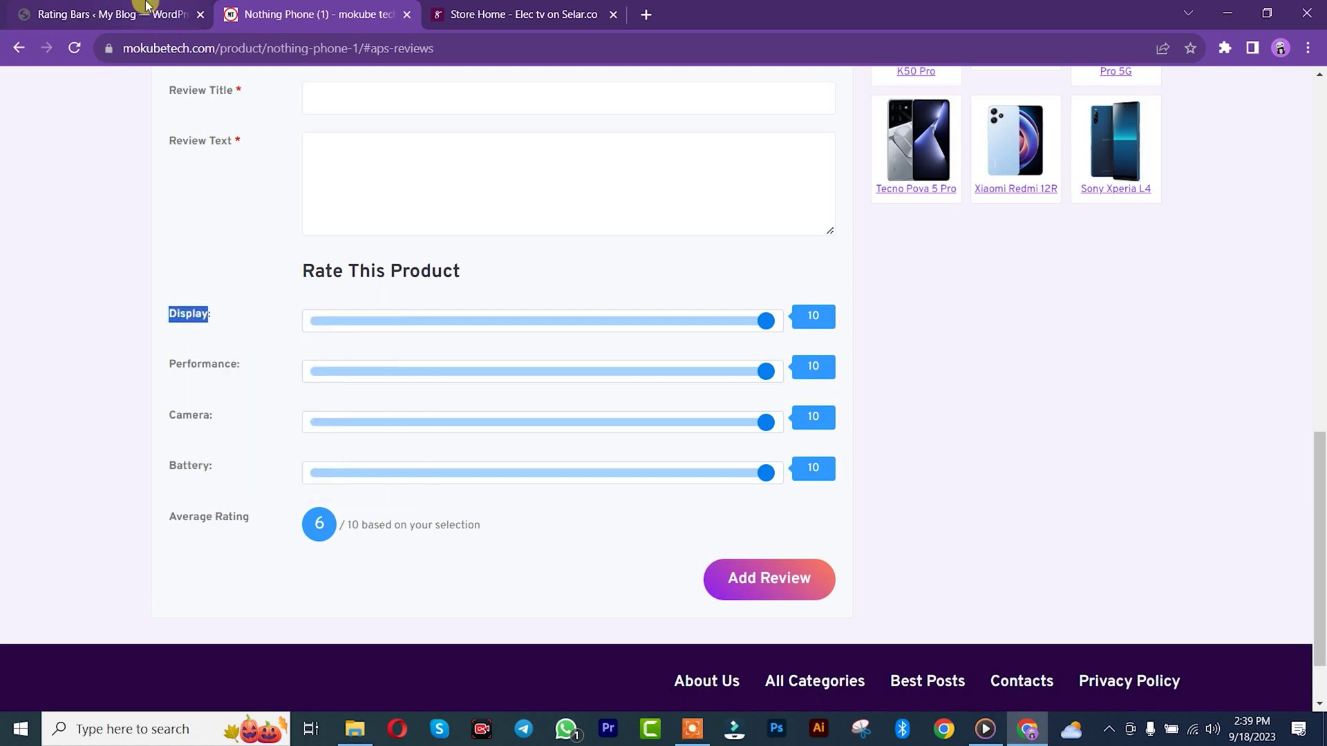
pyautogui.click(123, 8)
pyautogui.click(288, 312)
pyautogui.click(219, 632)
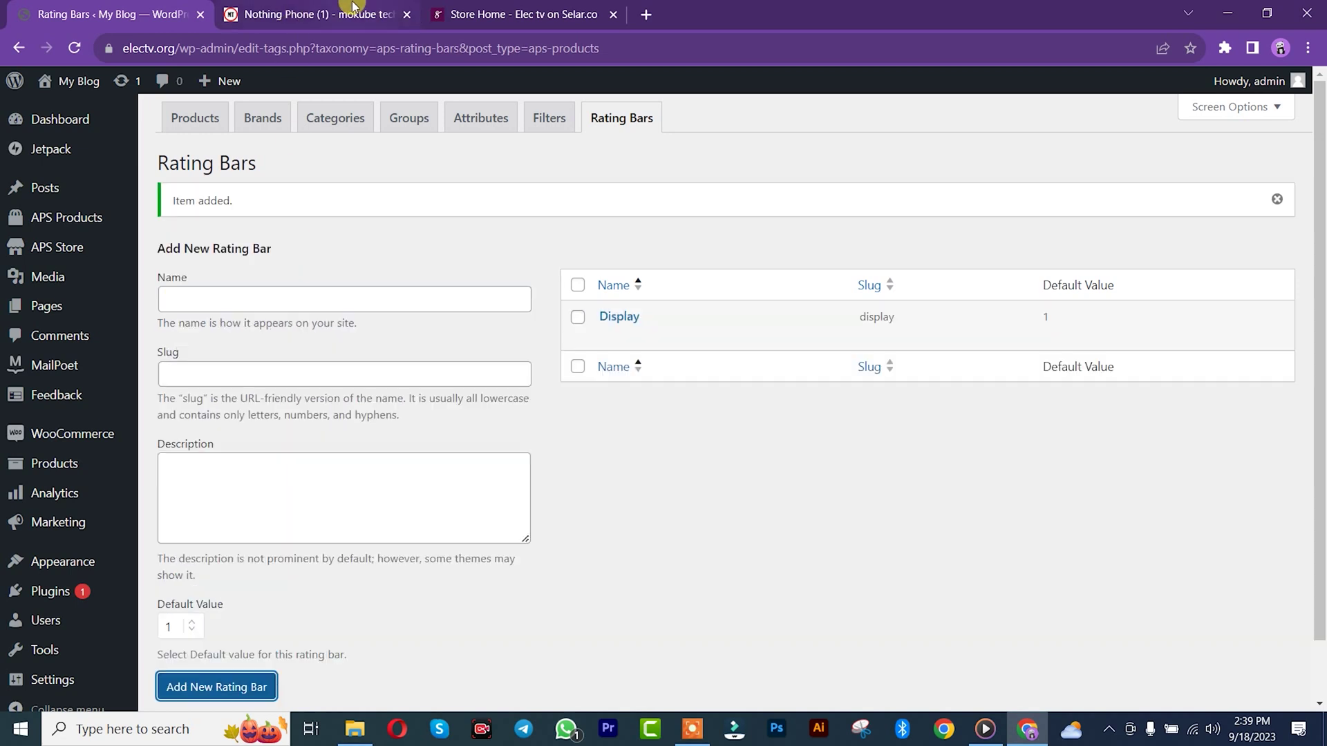
# - Create a rating bar with name and slug "Performance", copied from the Nothing Phone (1) review form
pyautogui.click(322, 14)
pyautogui.tripleClick(205, 364)
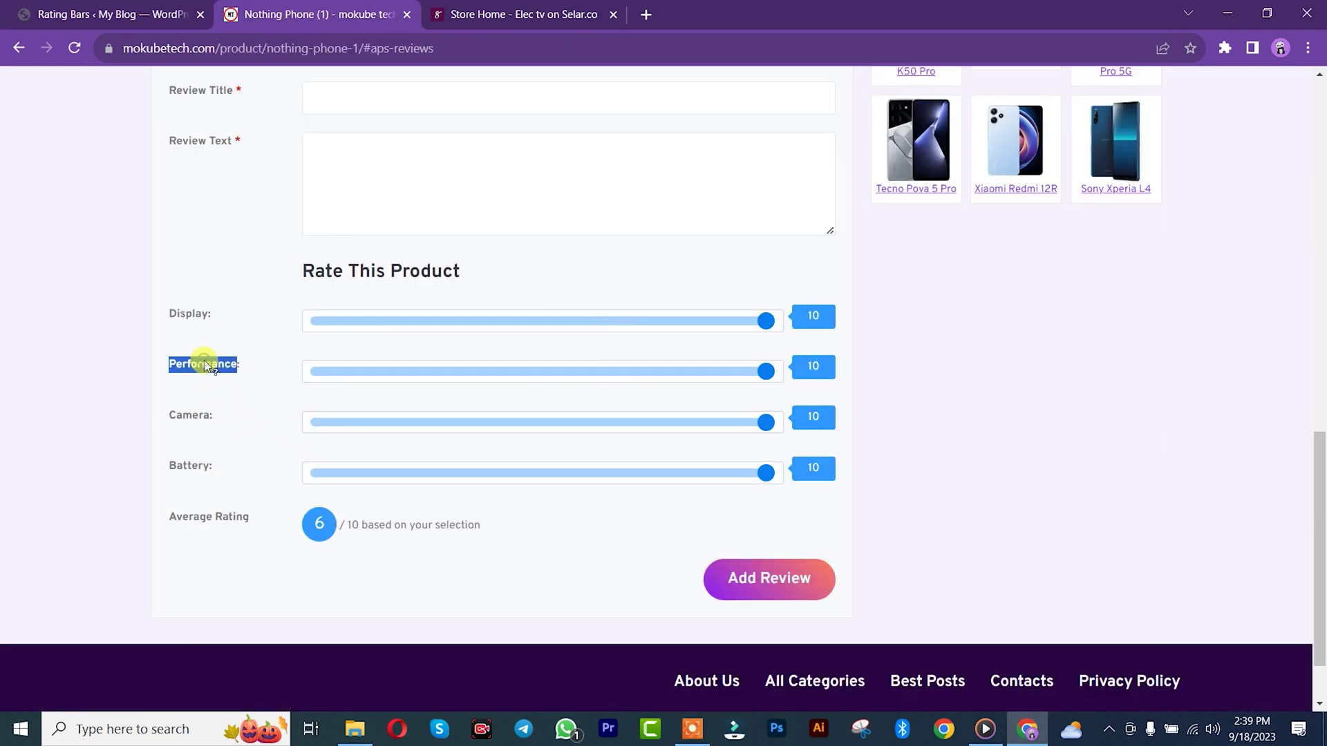
pyautogui.click(94, 8)
pyautogui.click(226, 302)
pyautogui.hotkey('ctrl', 'v')
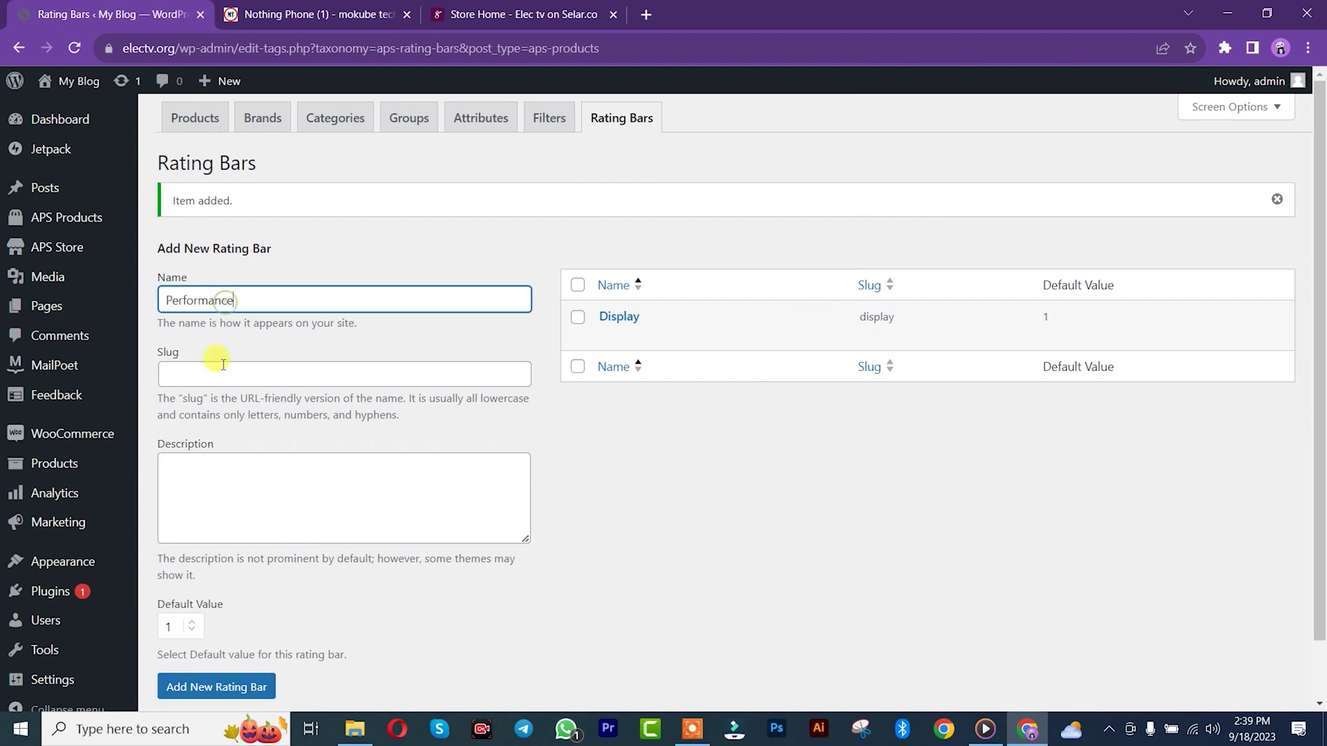
pyautogui.click(198, 379)
pyautogui.hotkey('ctrl', 'v')
pyautogui.click(216, 687)
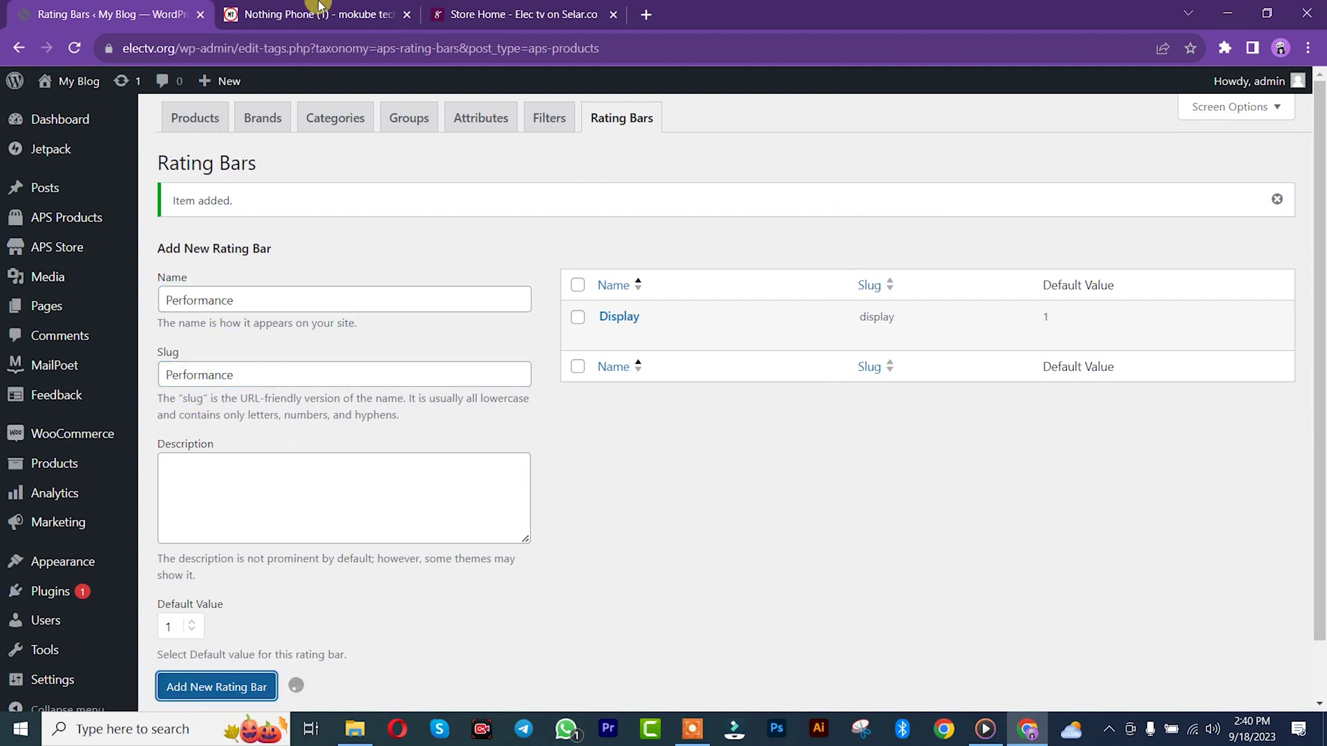
# - Create a rating bar with name and slug "Camera", copied from the Nothing Phone (1) review form
pyautogui.click(315, 14)
pyautogui.doubleClick(181, 421)
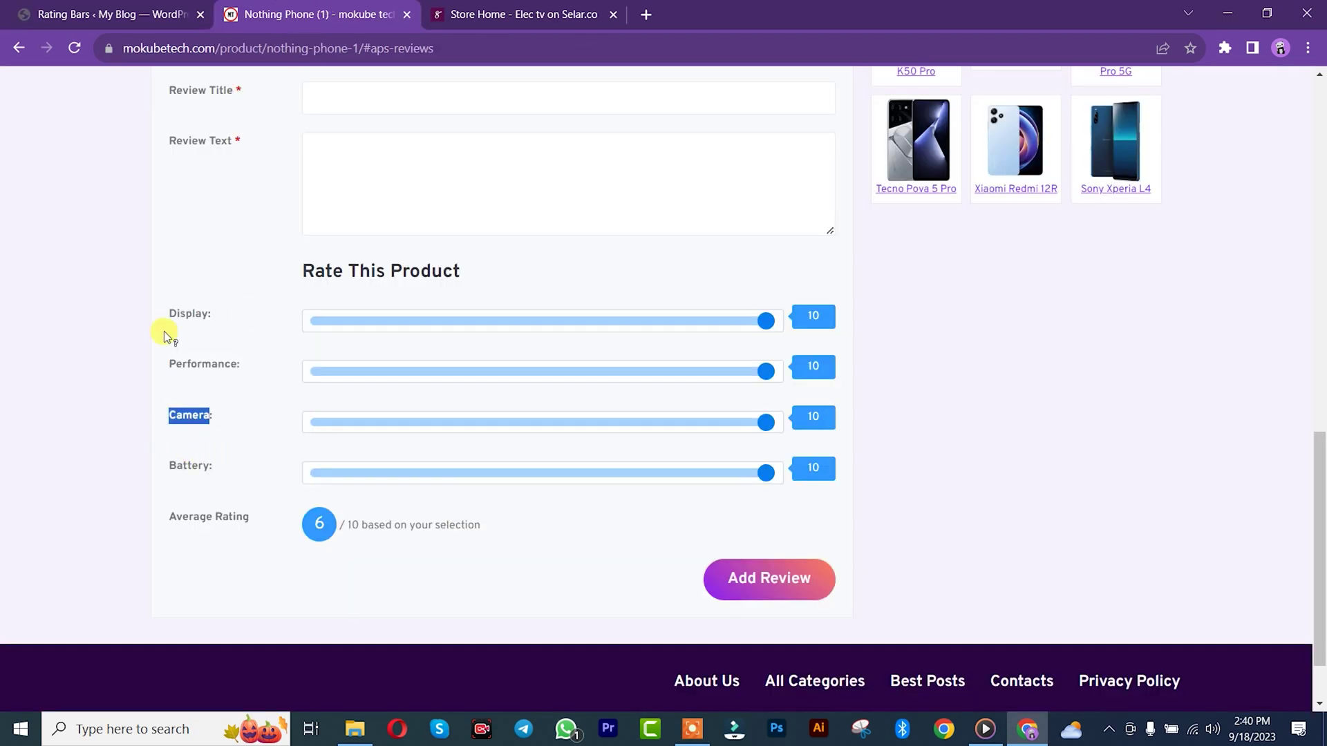
pyautogui.click(97, 7)
pyautogui.click(235, 300)
pyautogui.hotkey('ctrl', 'v')
pyautogui.click(214, 374)
pyautogui.hotkey('ctrl', 'v')
pyautogui.click(215, 687)
# - Create a rating bar with name and slug "Battery", copied from the Nothing Phone (1) review form
pyautogui.click(318, 14)
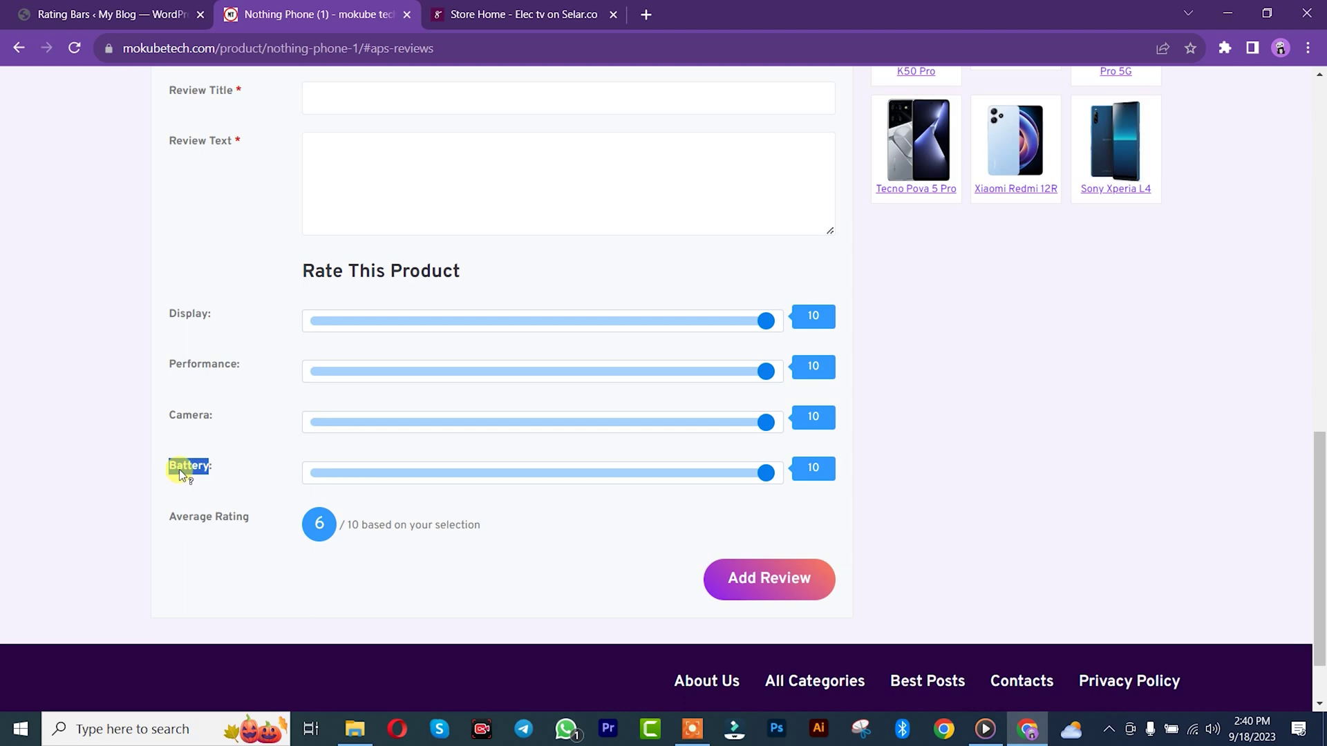
pyautogui.click(91, 7)
pyautogui.click(221, 299)
pyautogui.hotkey('ctrl', 'v')
pyautogui.click(215, 366)
pyautogui.click(215, 687)
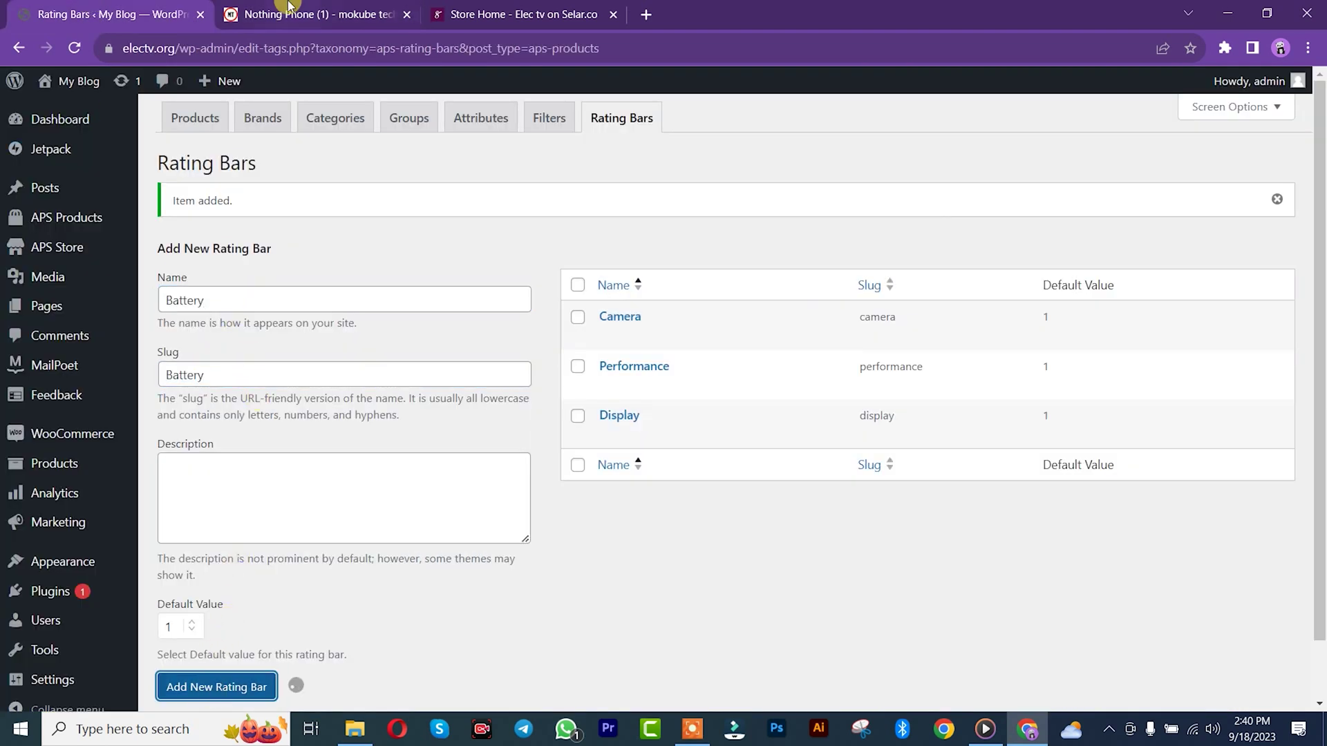
# - Create a fifth rating bar with the name and slug "network"
pyautogui.click(289, 9)
pyautogui.click(82, 13)
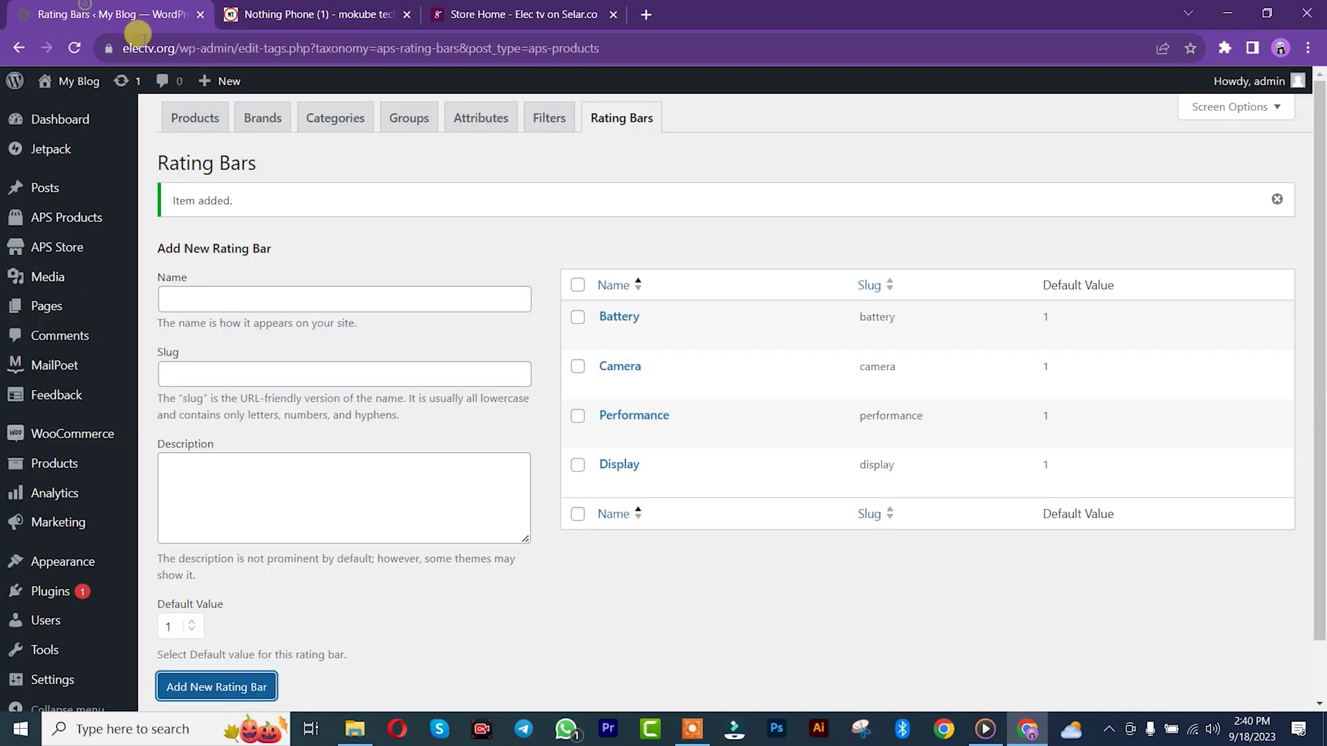
pyautogui.click(258, 299)
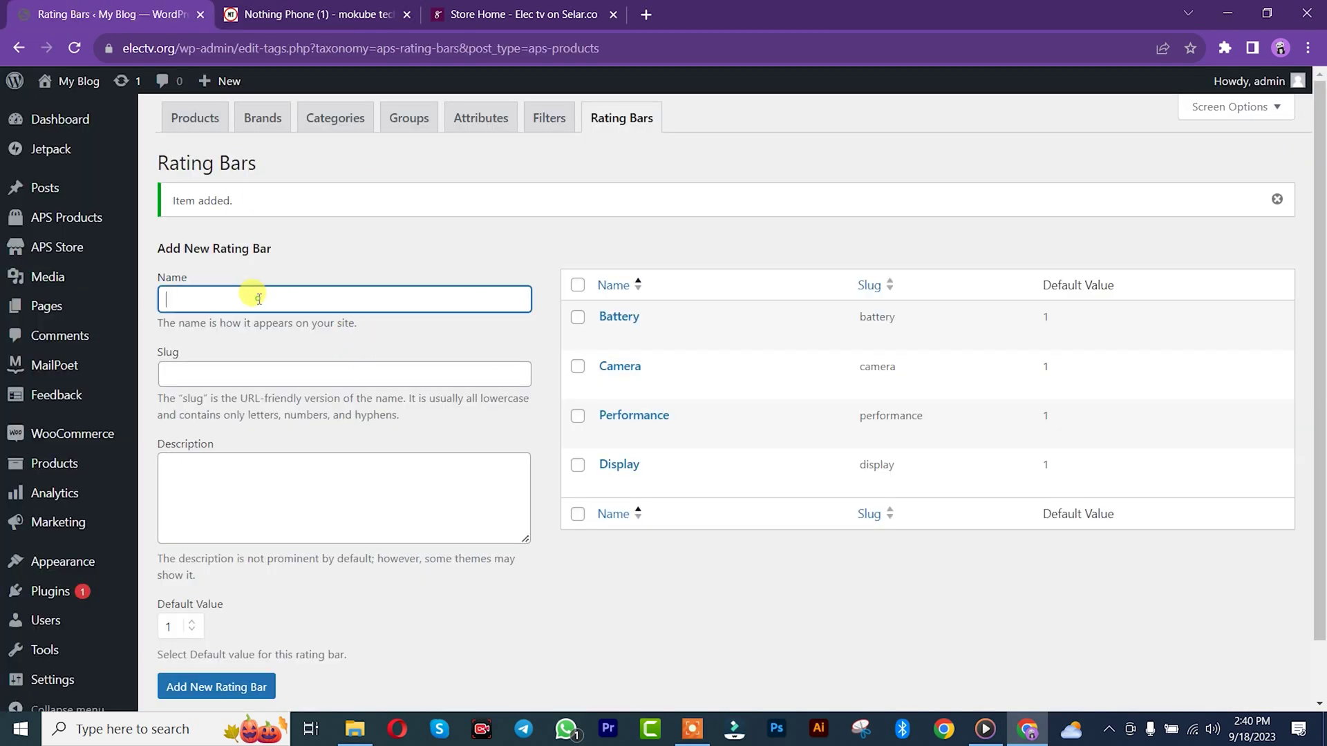
pyautogui.write('network')
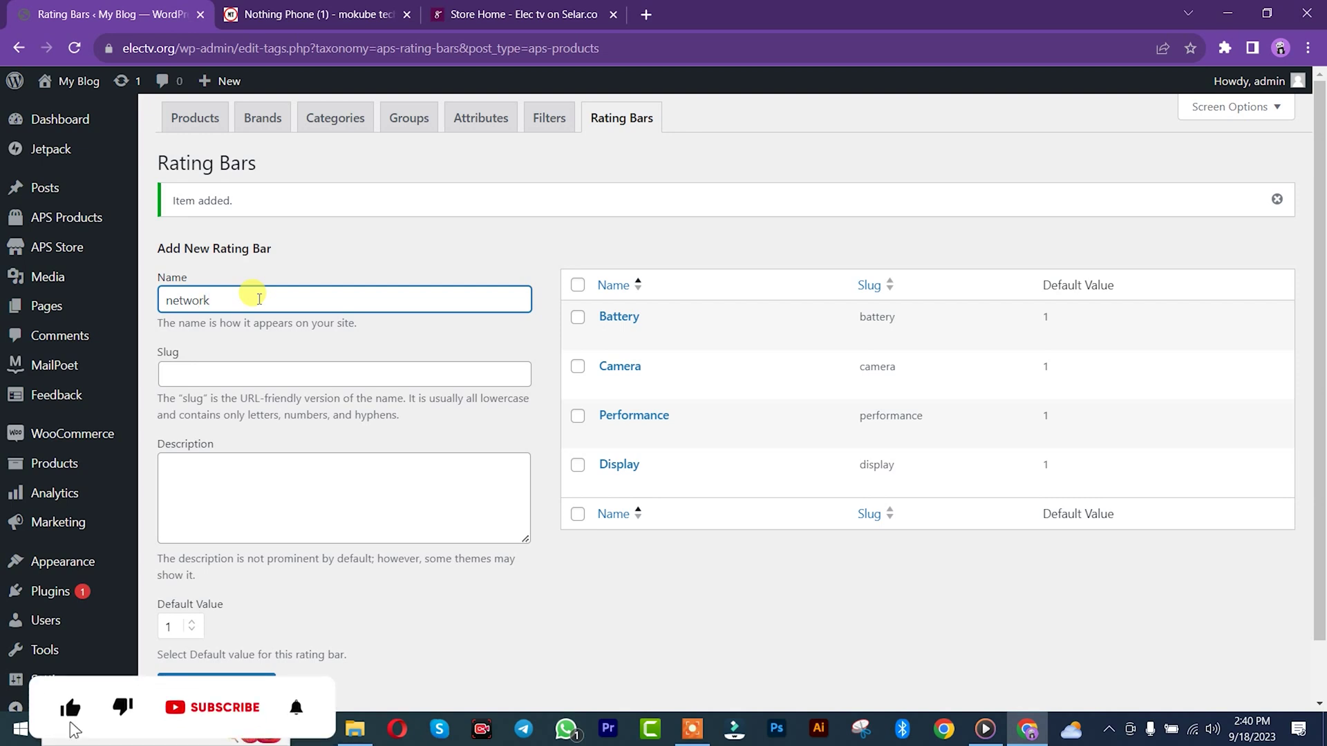
pyautogui.doubleClick(258, 299)
pyautogui.hotkey('ctrl', 'c')
pyautogui.click(305, 365)
pyautogui.hotkey('ctrl', 'v')
pyautogui.click(208, 676)
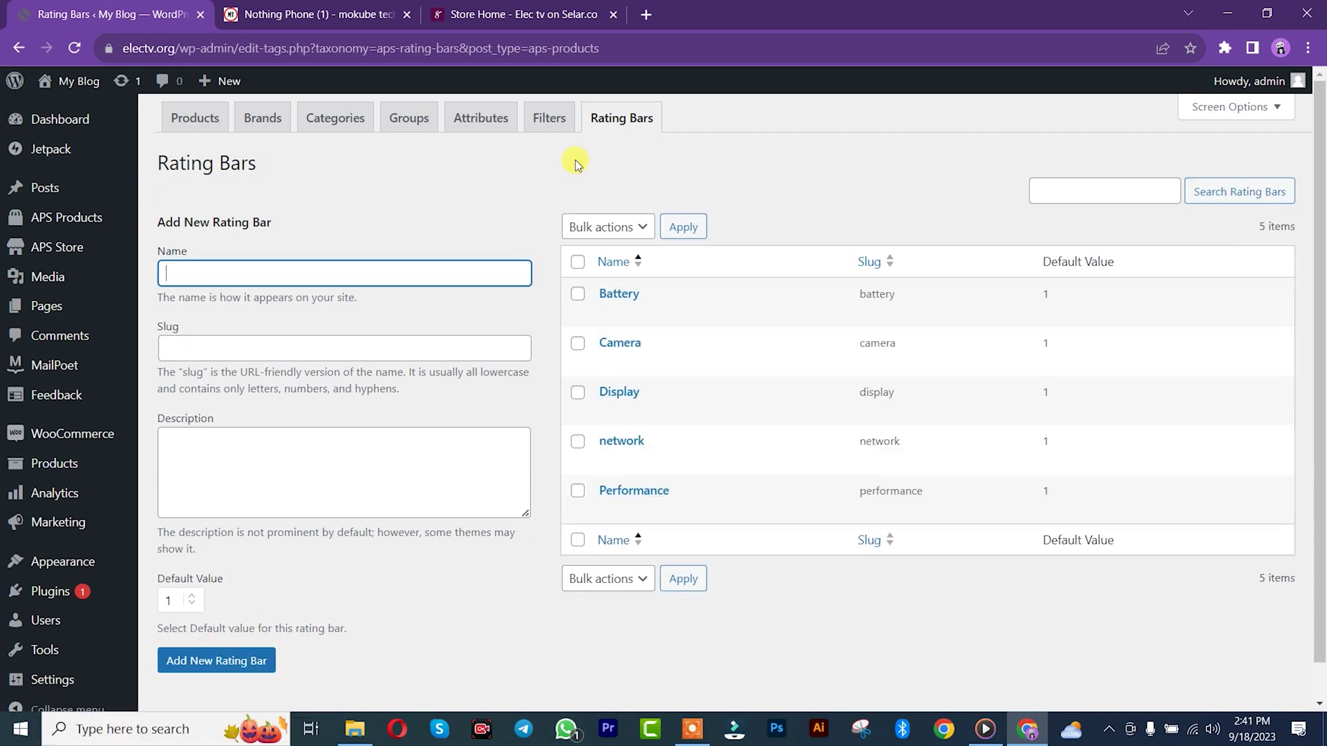
# - Start a new APS category with the name and slug "Smartphones"
pyautogui.click(330, 131)
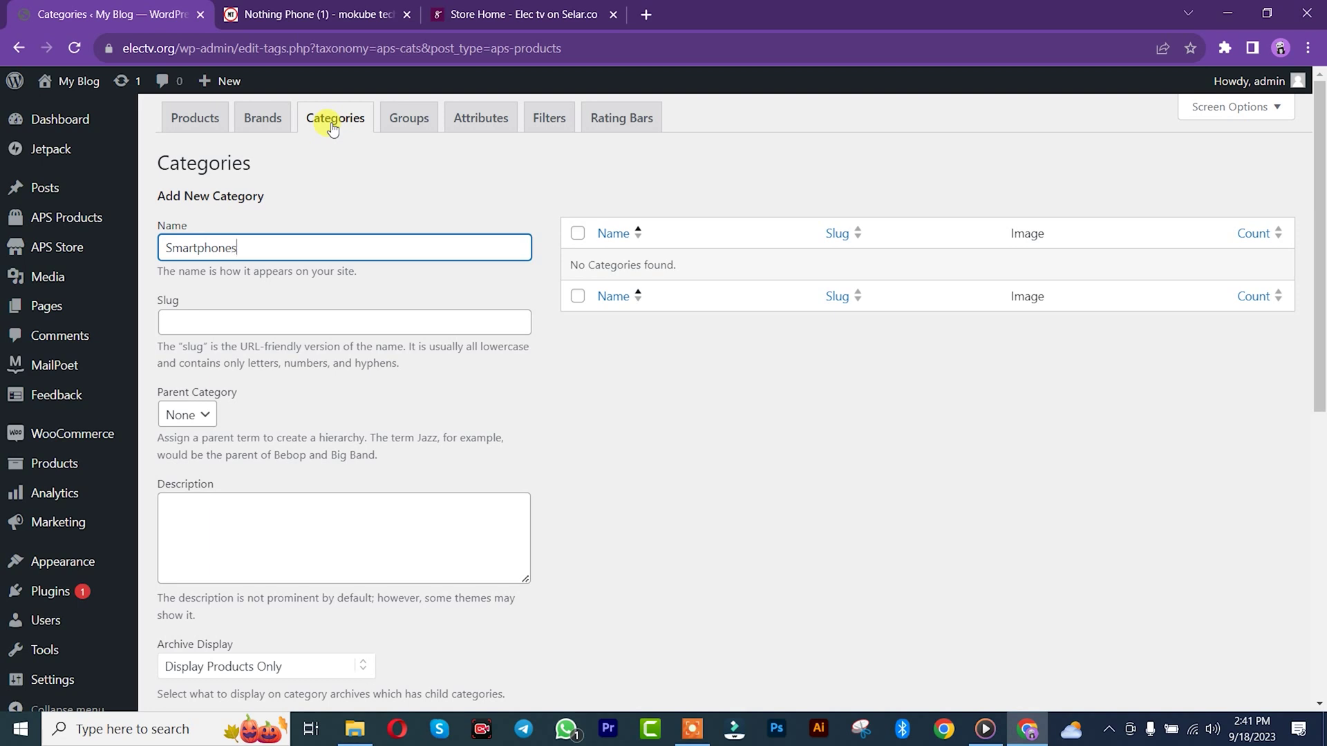
pyautogui.hotkey('ctrl', 'a')
pyautogui.click(228, 324)
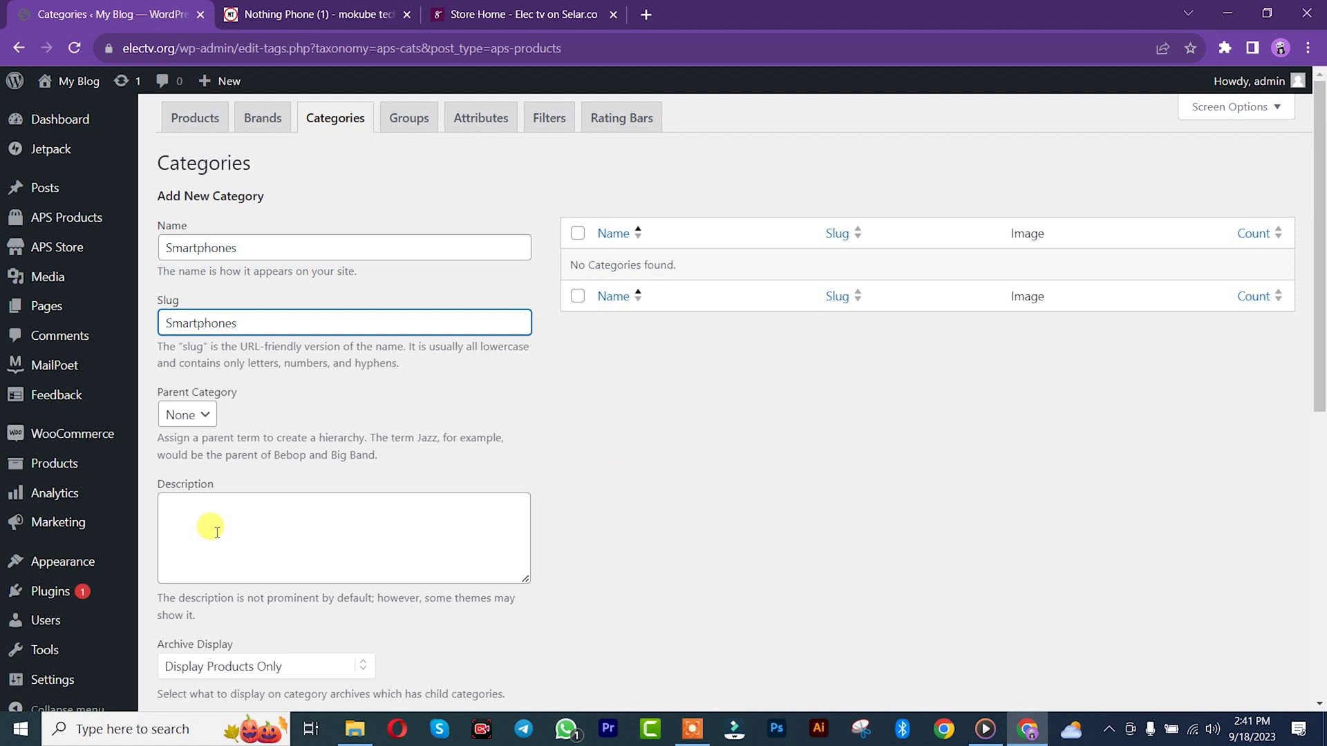
# - Check the section order in the Nothing Phone (1) specifications and add the Release Date group to the Smartphones category
pyautogui.moveTo(1320, 404); pyautogui.dragTo(1320, 619)
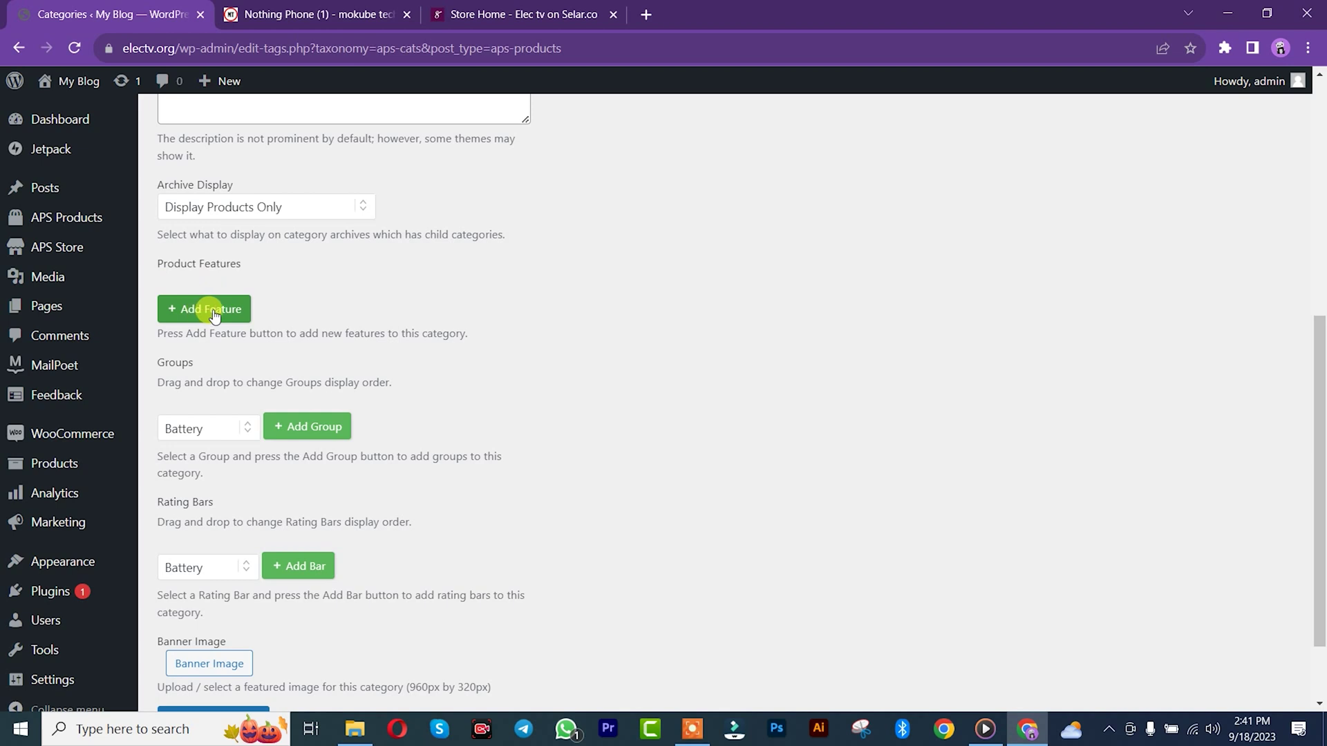
pyautogui.moveTo(1319, 515); pyautogui.dragTo(1319, 556)
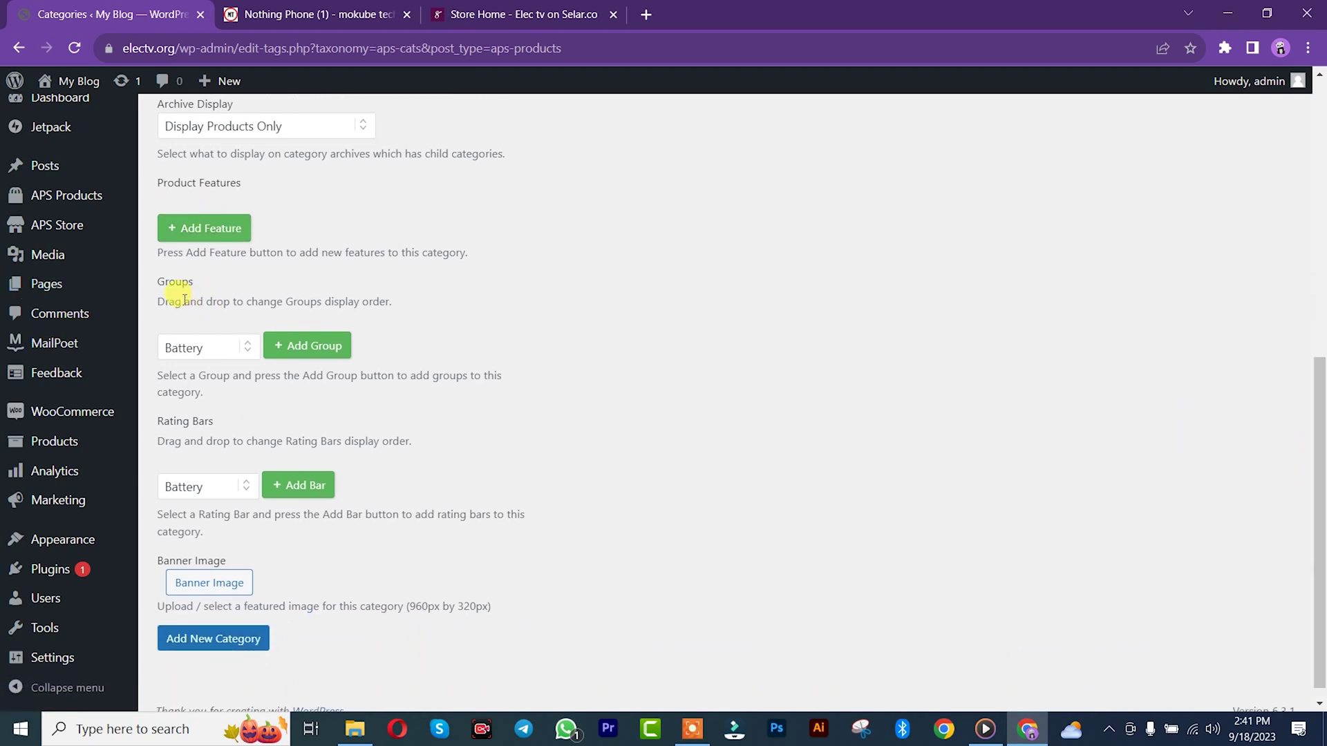
pyautogui.click(304, 15)
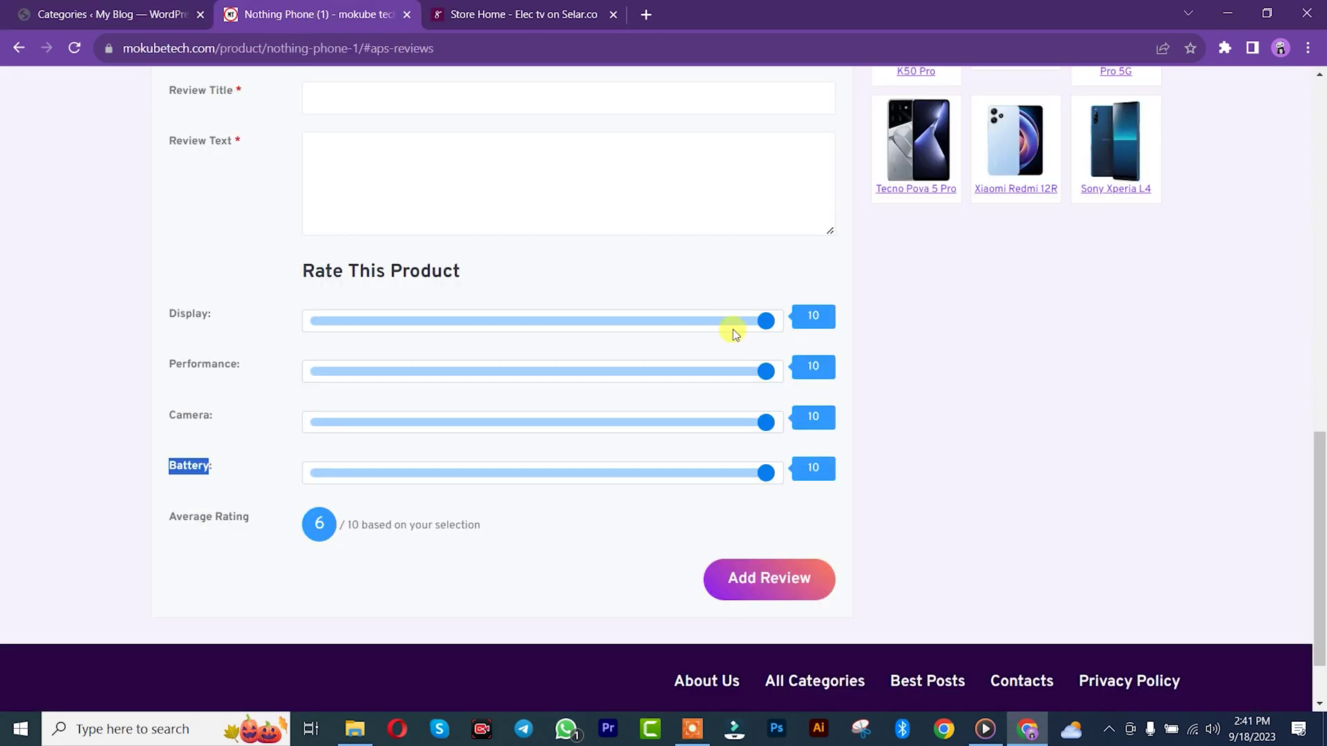
pyautogui.moveTo(1319, 422); pyautogui.dragTo(1320, 294)
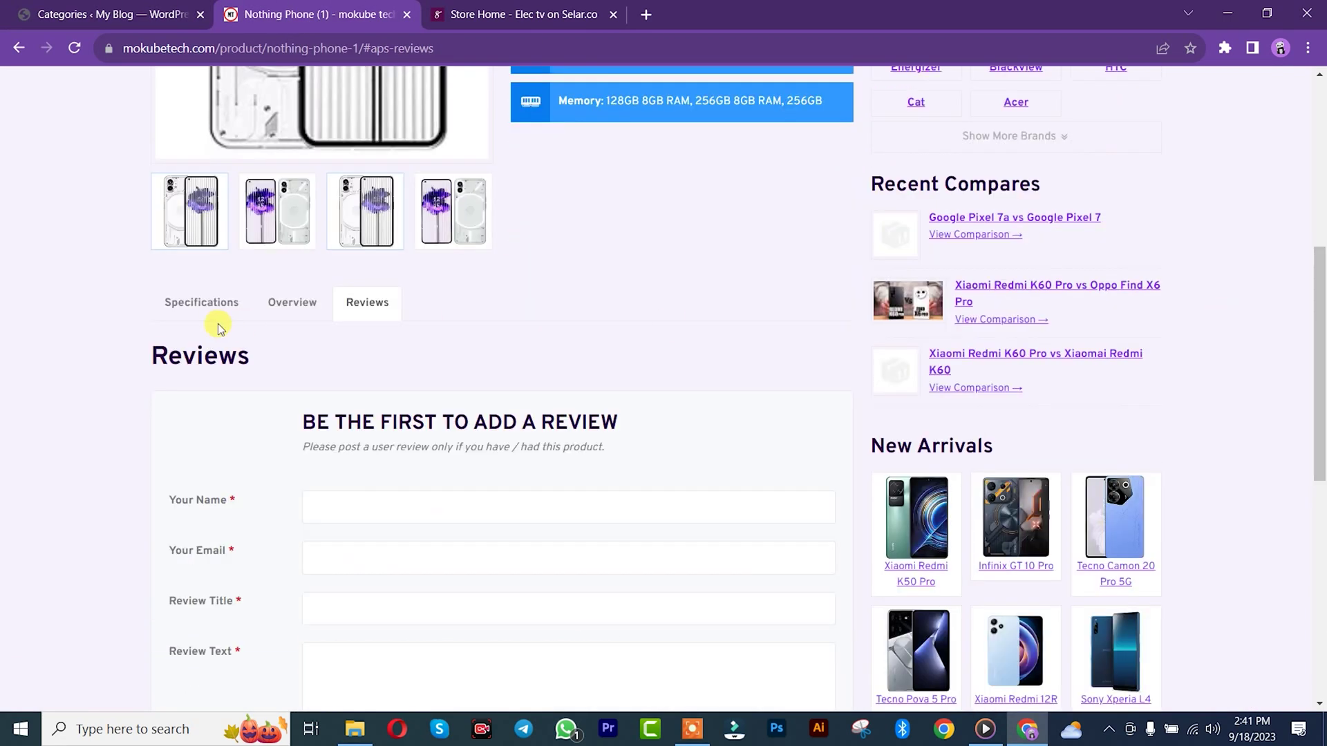
pyautogui.click(201, 304)
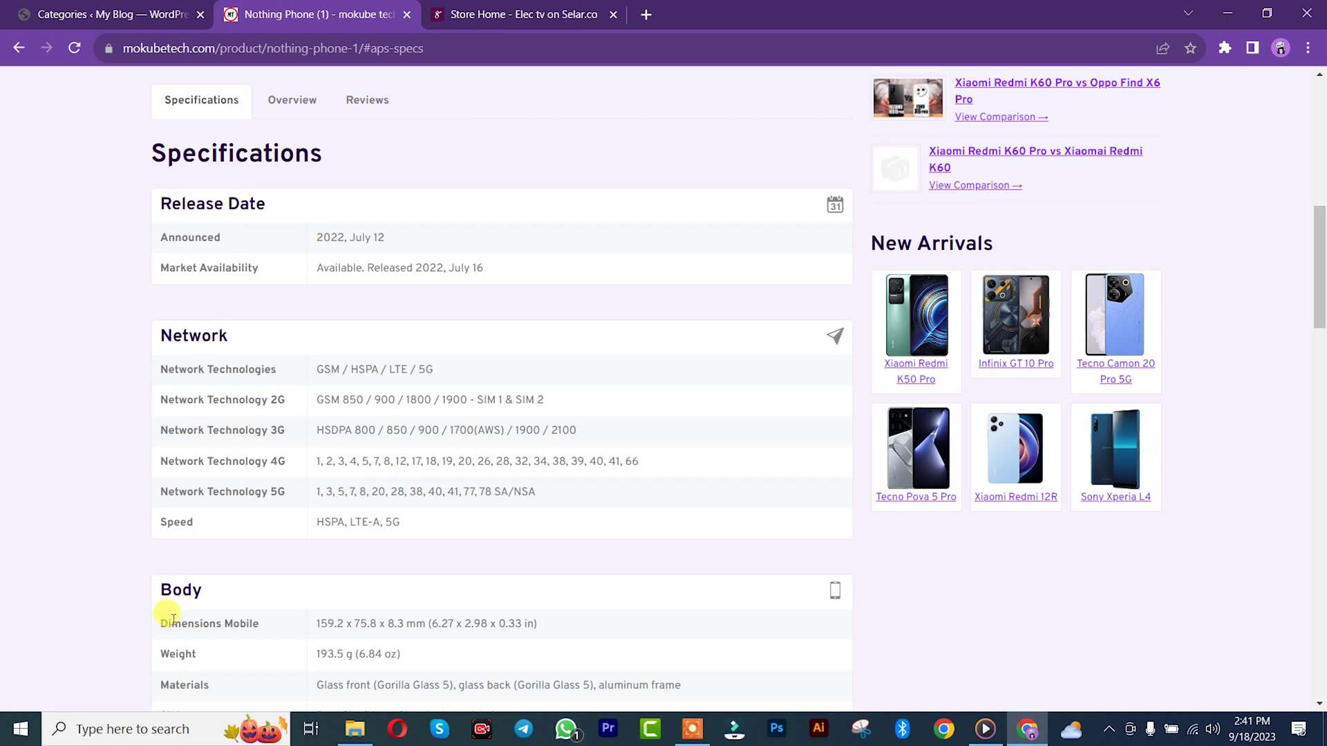
pyautogui.click(84, 14)
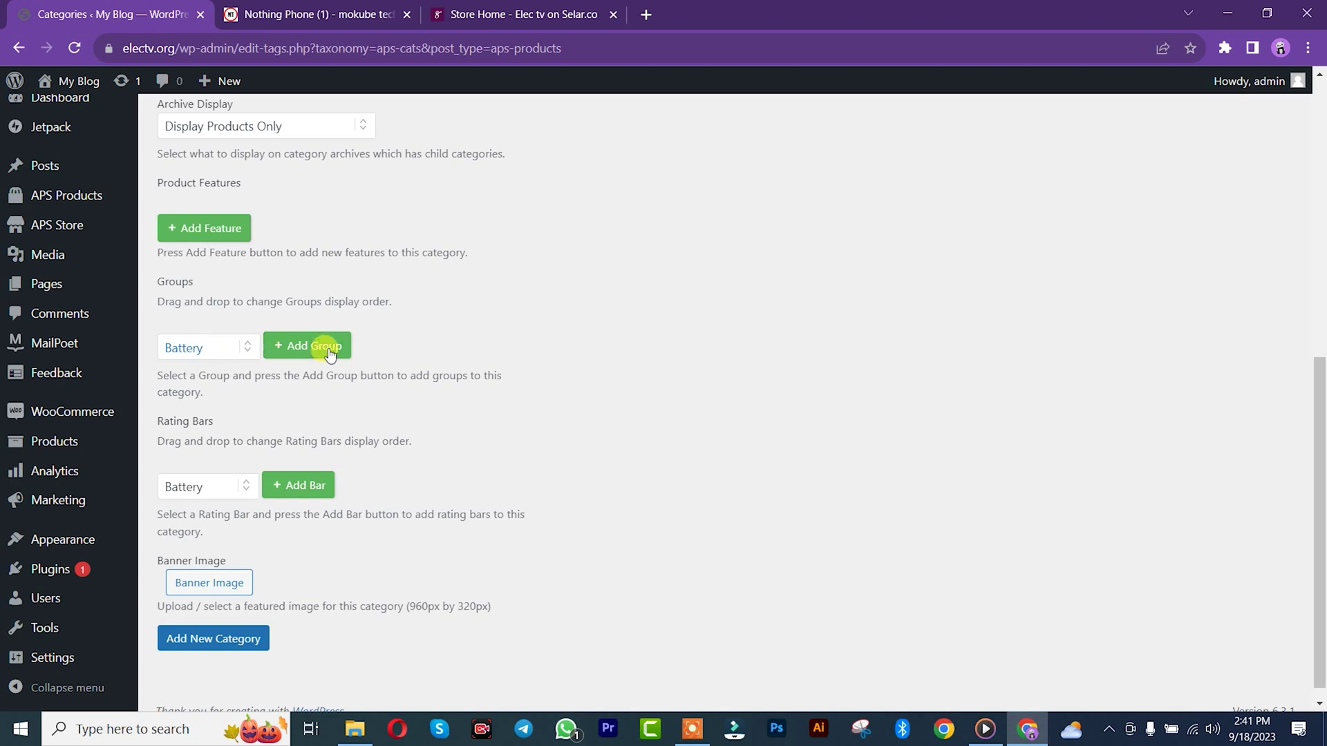
pyautogui.click(208, 355)
pyautogui.click(194, 525)
pyautogui.click(295, 338)
# - Add the Body and Display groups to the Smartphones category
pyautogui.click(190, 386)
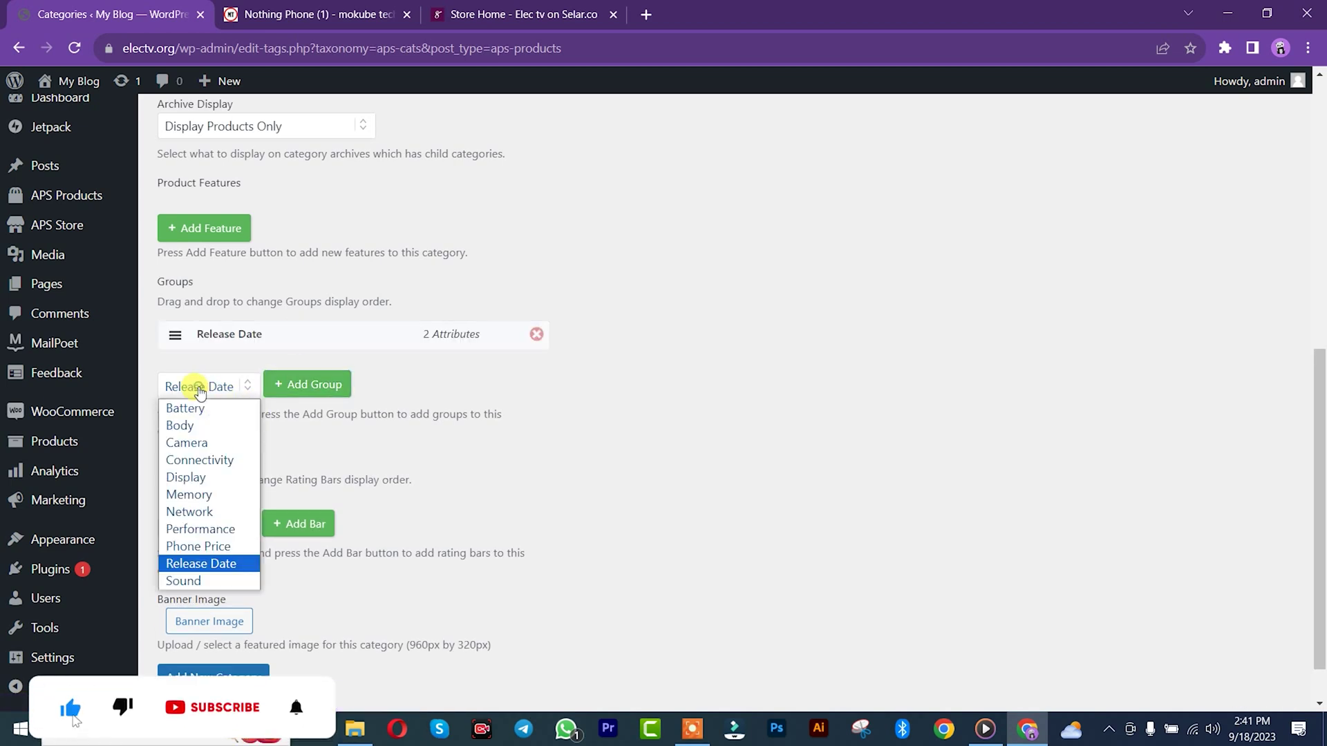
pyautogui.click(186, 425)
pyautogui.click(324, 384)
pyautogui.click(200, 427)
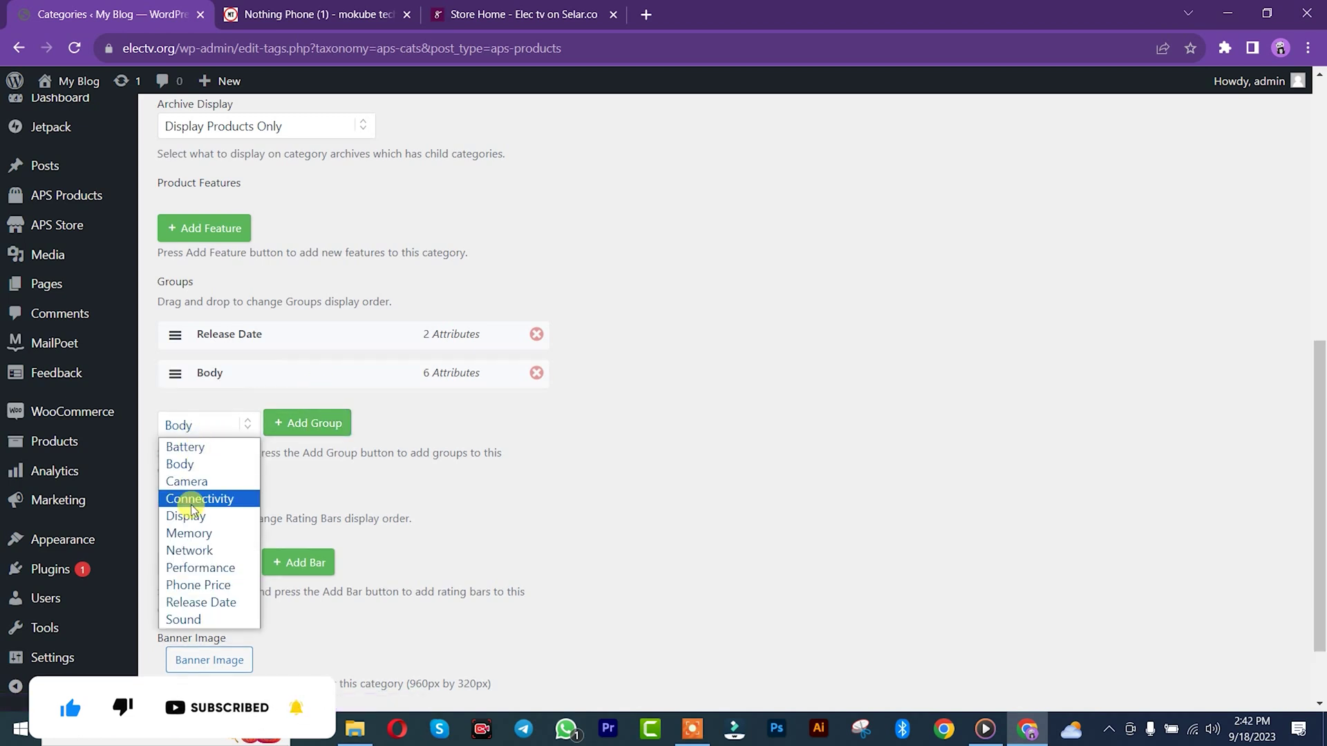
pyautogui.click(187, 516)
pyautogui.click(307, 423)
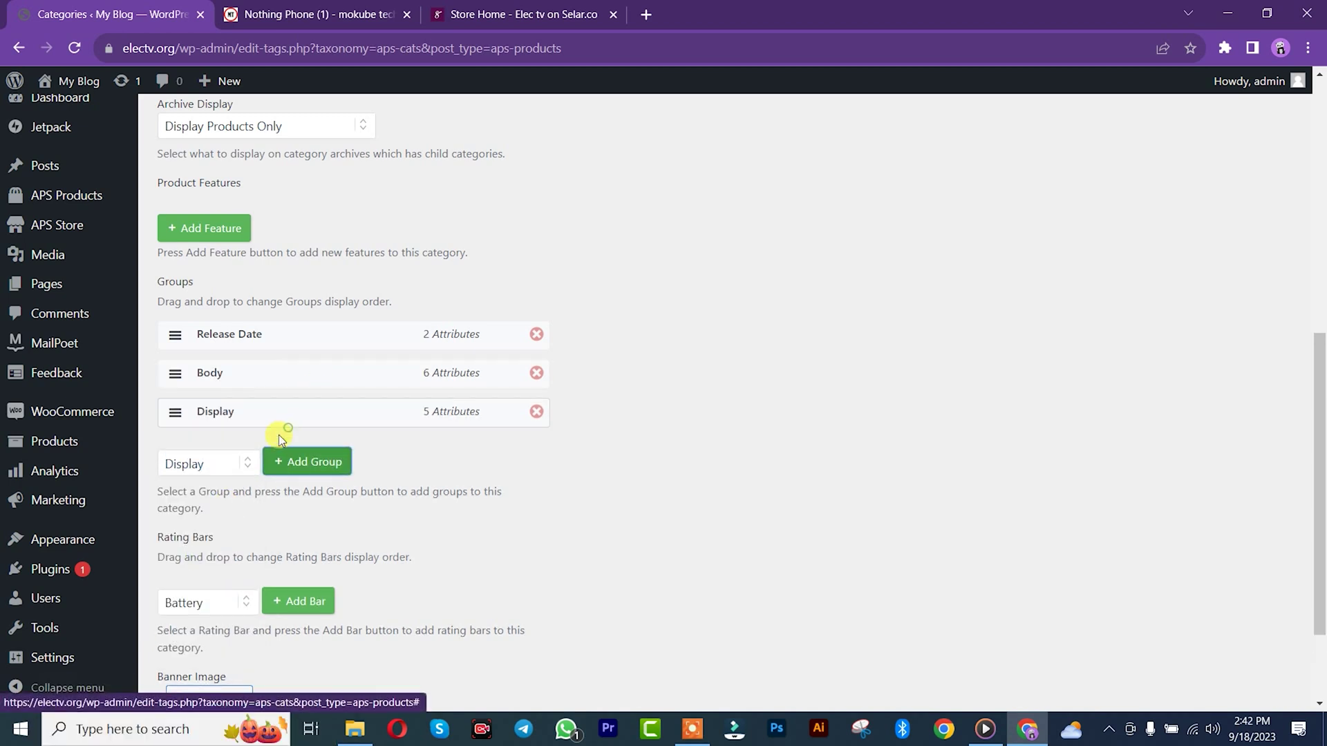
# - Add the Performance and Memory groups to the Smartphones category
pyautogui.click(182, 464)
pyautogui.click(201, 606)
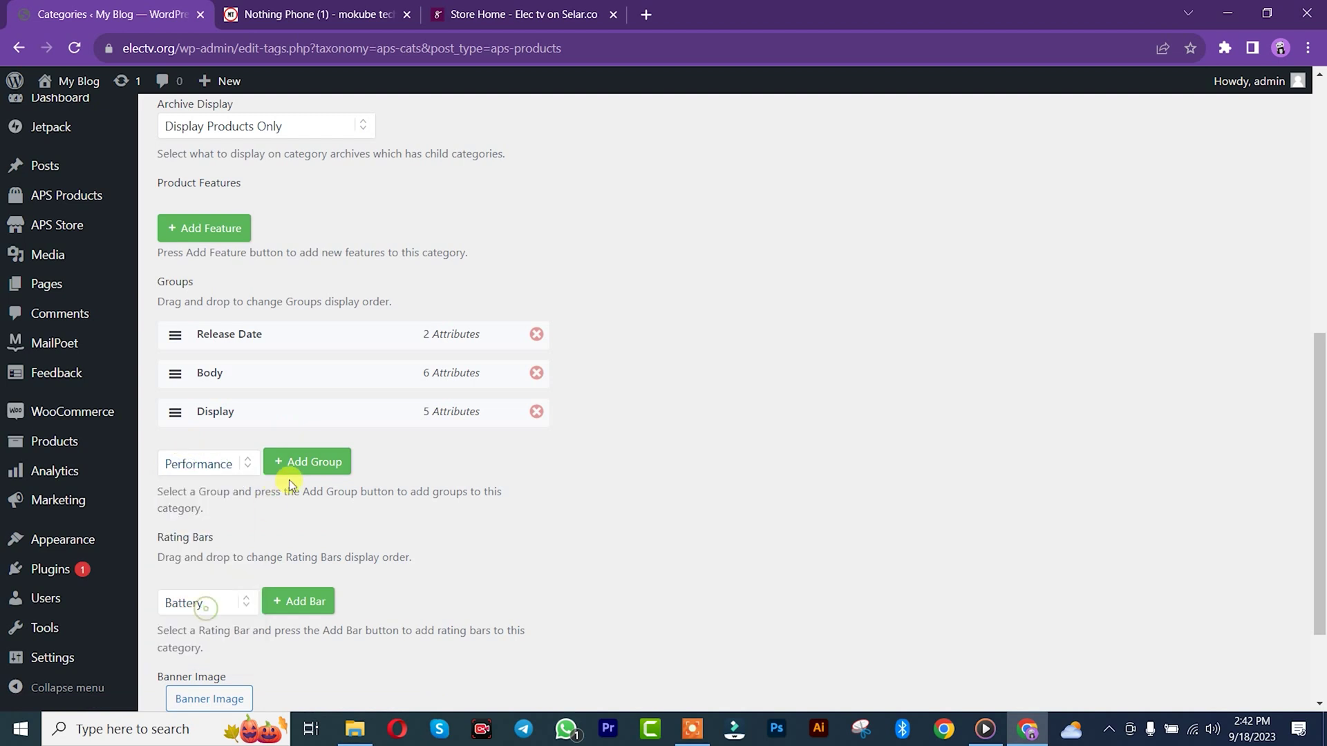
pyautogui.click(302, 475)
pyautogui.click(197, 508)
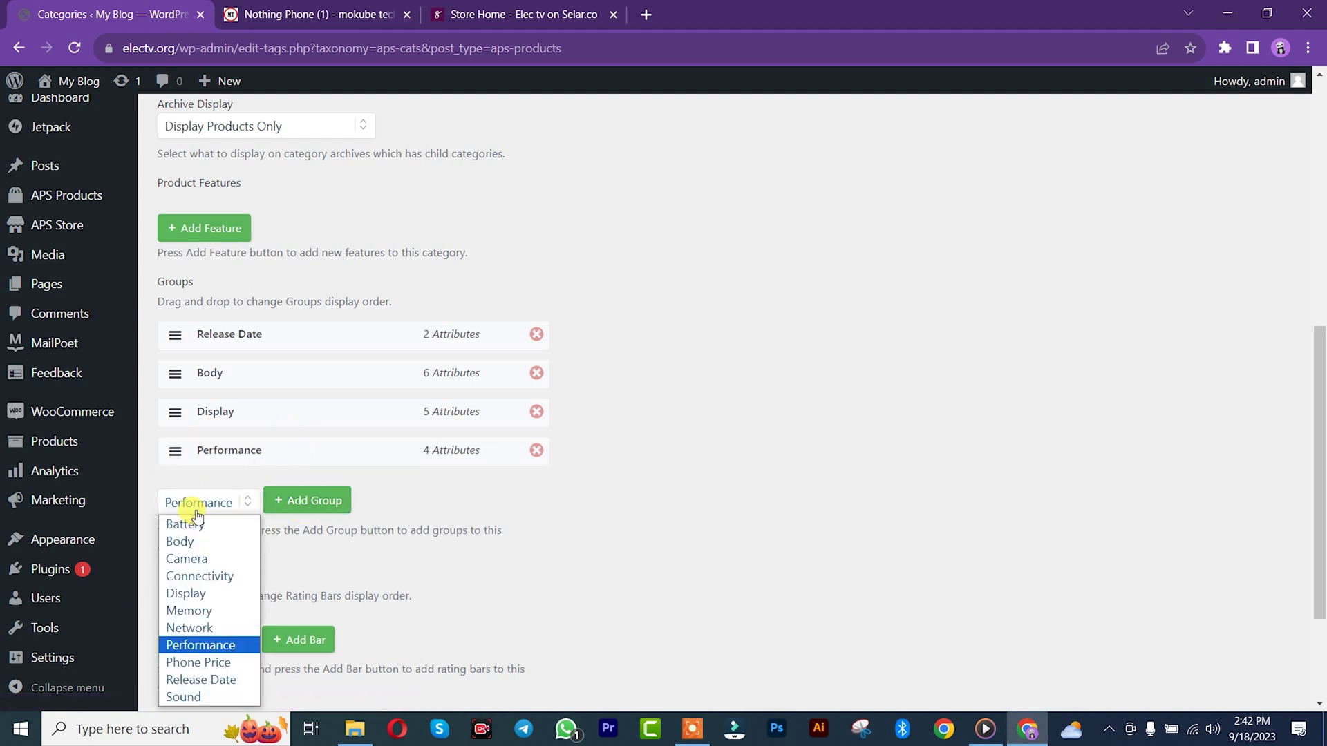
pyautogui.click(188, 610)
pyautogui.click(299, 501)
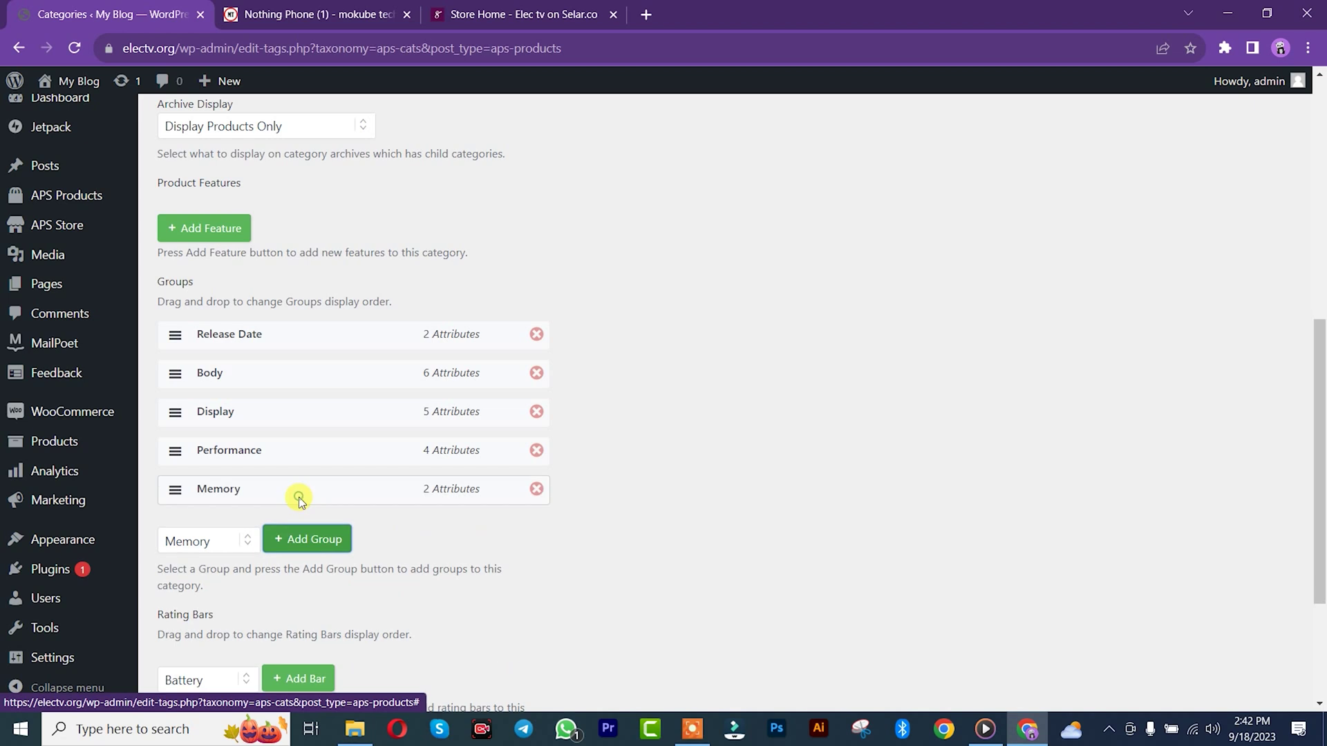
# - Add the Network group to the category and move it directly below Release Date
pyautogui.click(188, 541)
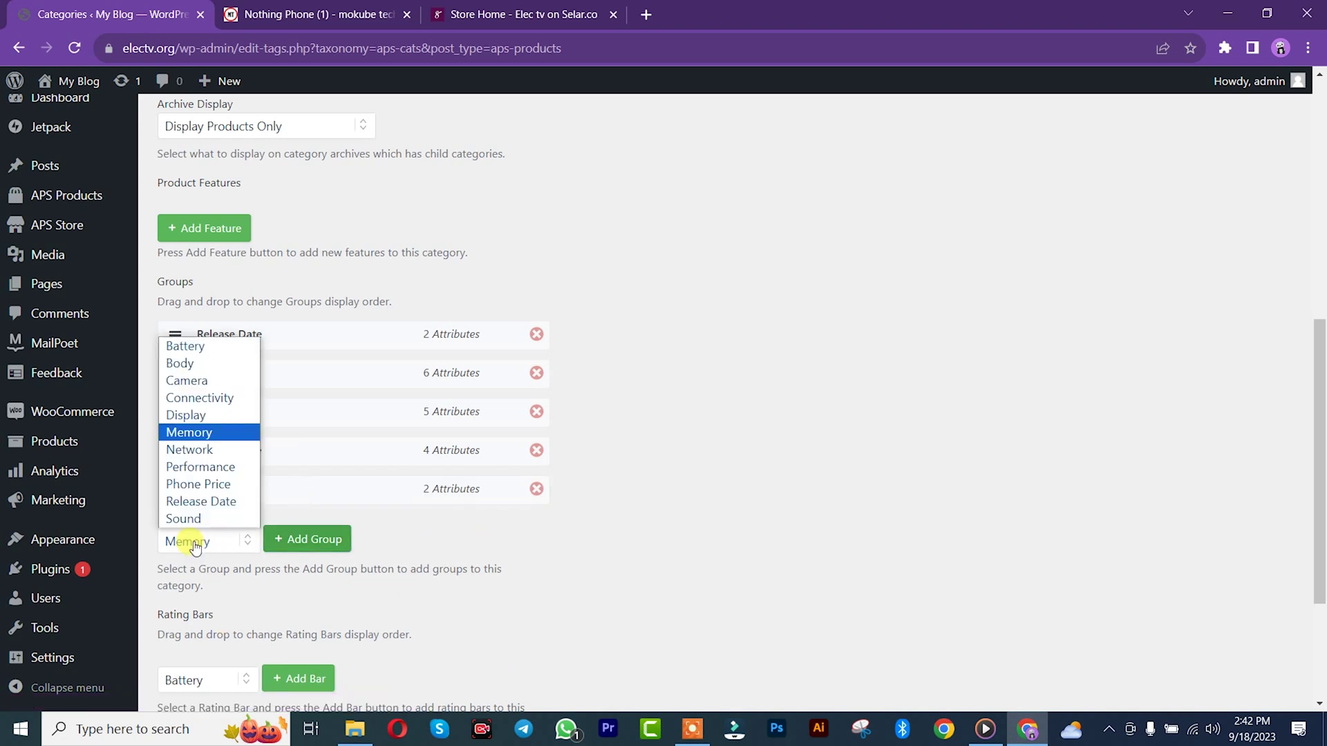
pyautogui.click(210, 451)
pyautogui.click(285, 539)
pyautogui.moveTo(178, 529); pyautogui.dragTo(171, 365)
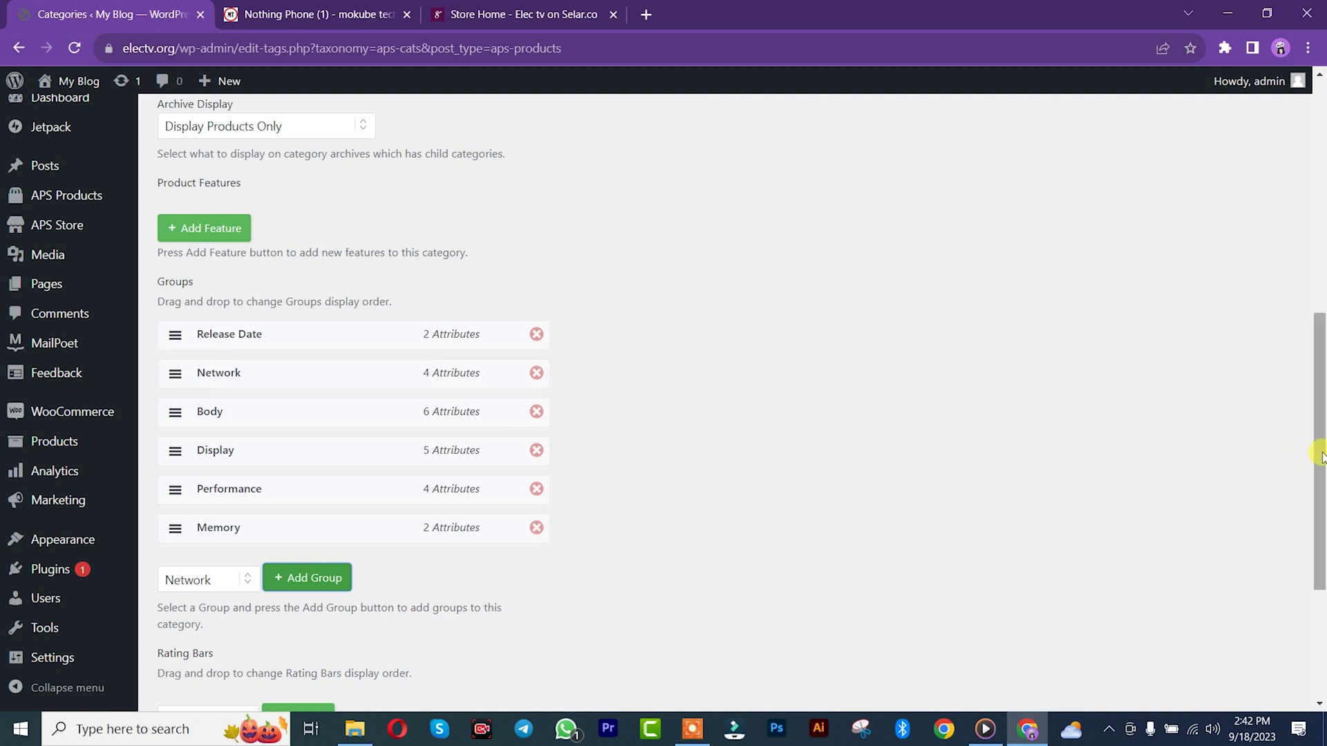
# - Add the Sound and Connectivity groups to the Smartphones category
pyautogui.moveTo(1319, 453); pyautogui.dragTo(1319, 488)
pyautogui.click(212, 493)
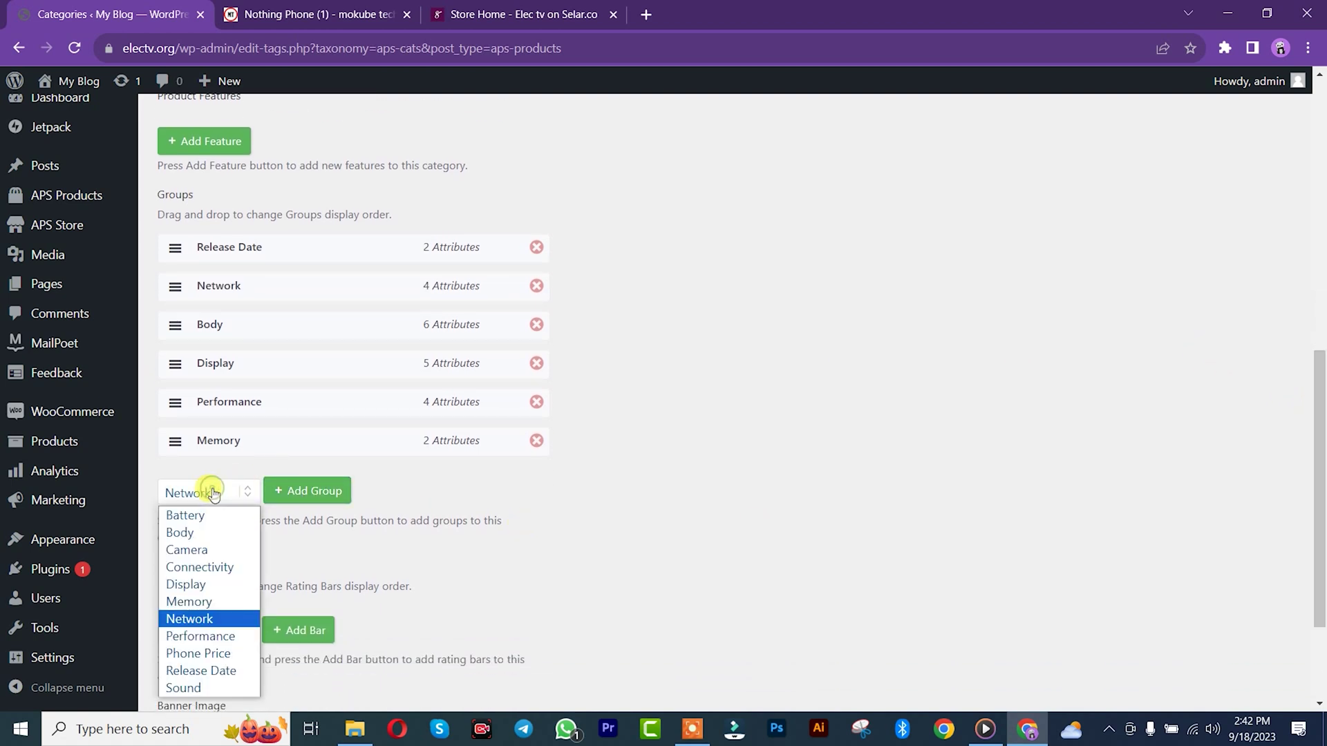
pyautogui.click(198, 687)
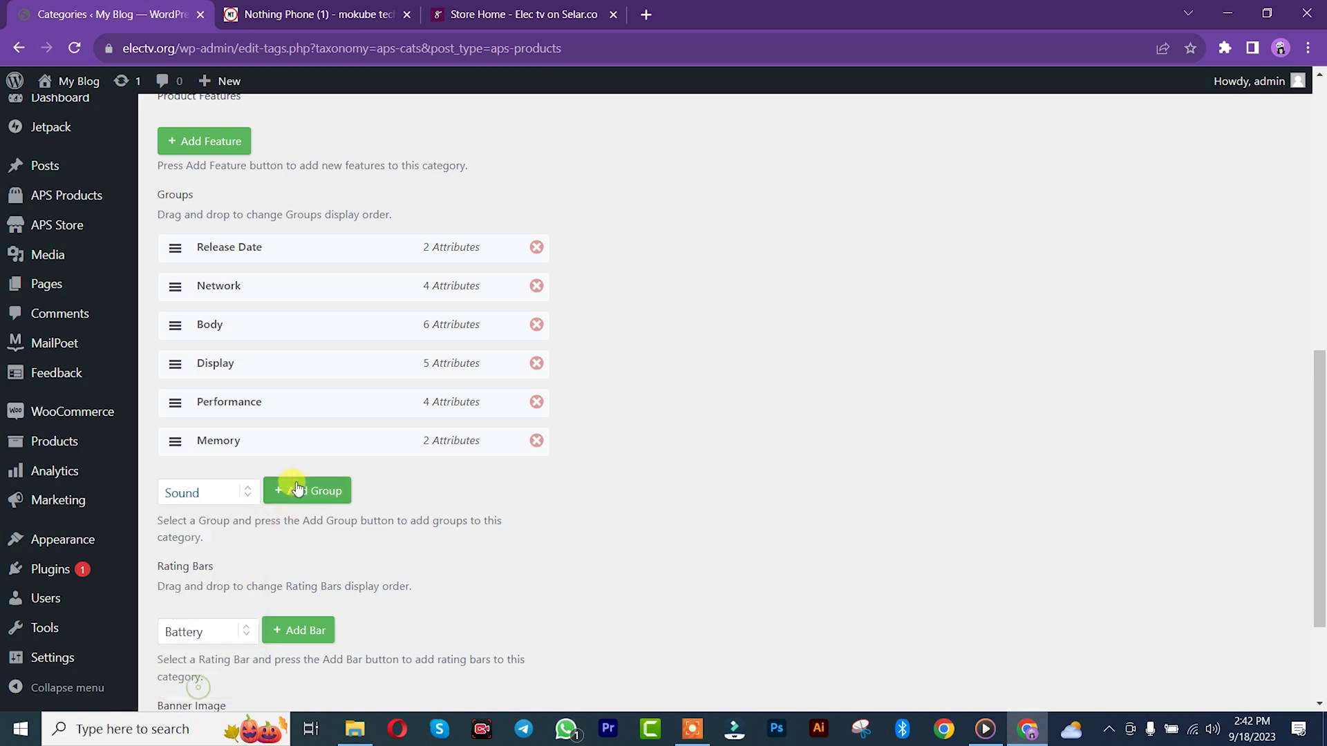
pyautogui.click(294, 491)
pyautogui.click(196, 537)
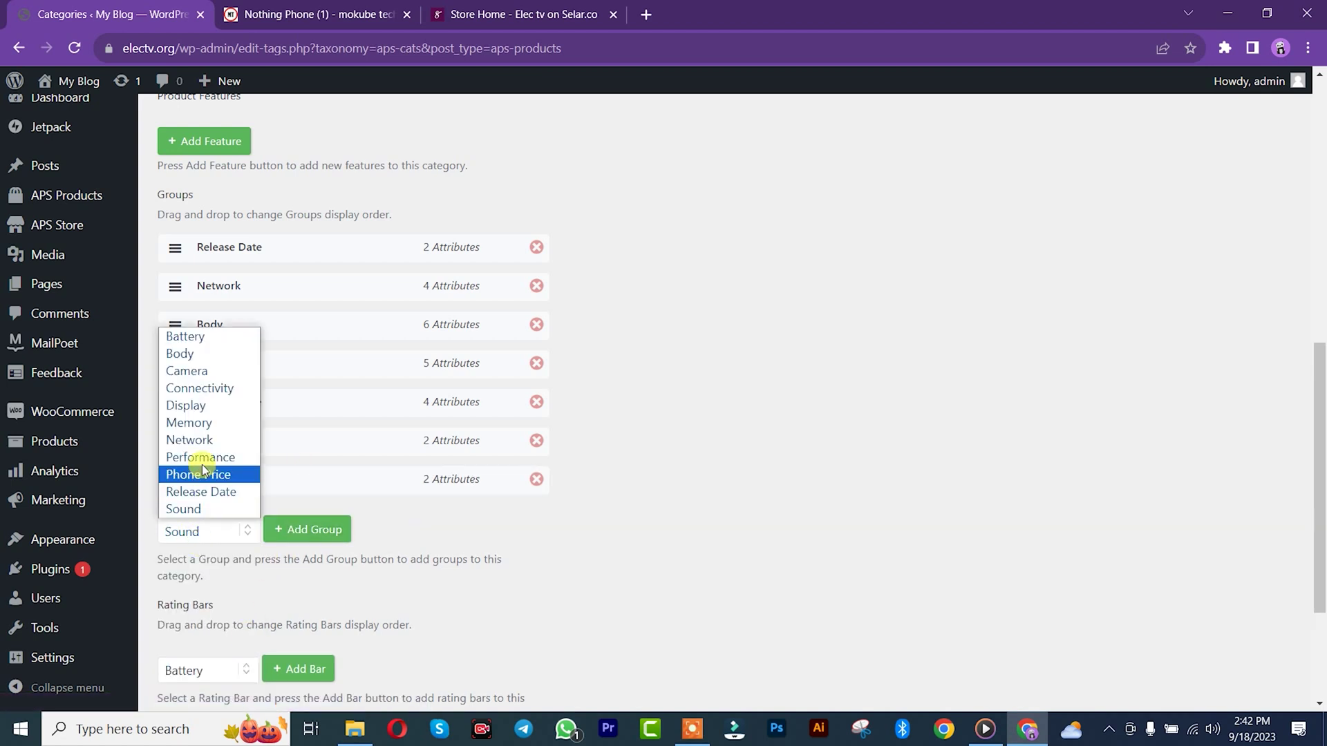
pyautogui.click(207, 388)
pyautogui.click(315, 529)
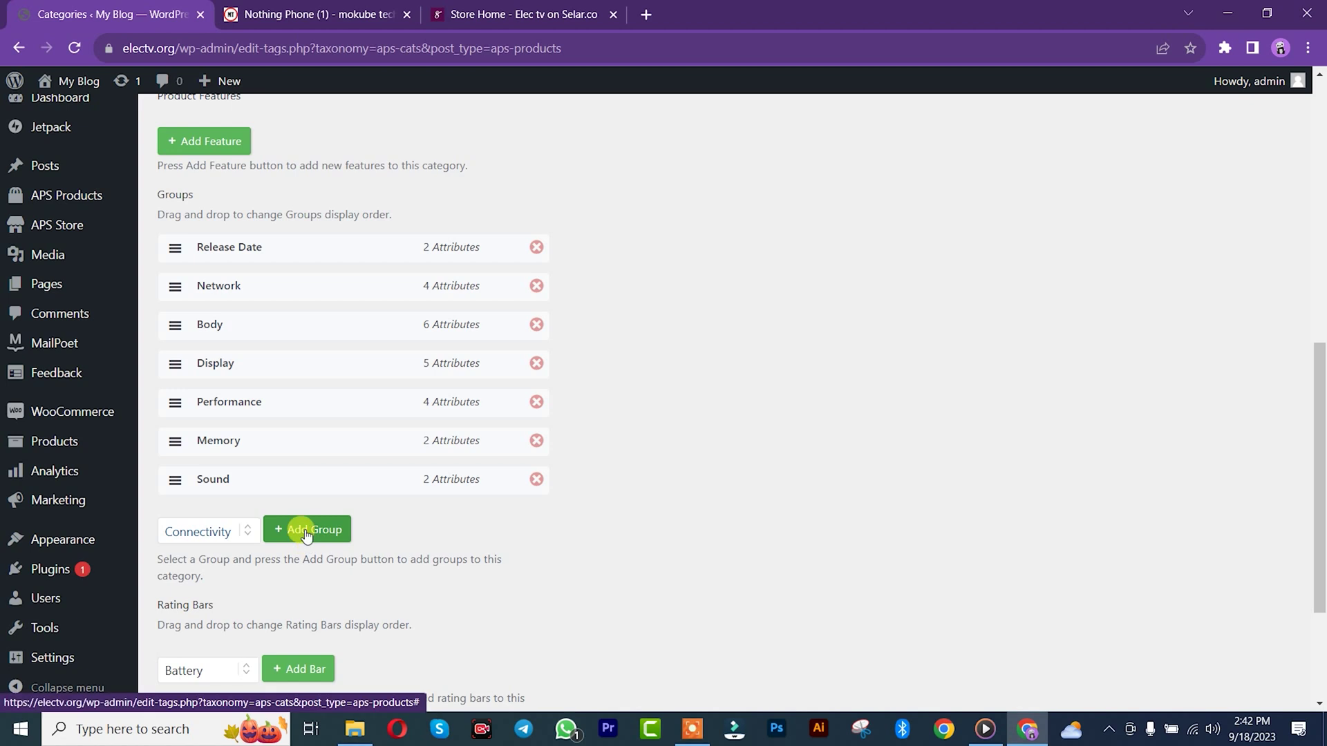
# - Add the Phone Price group to the Smartphones category
pyautogui.click(187, 571)
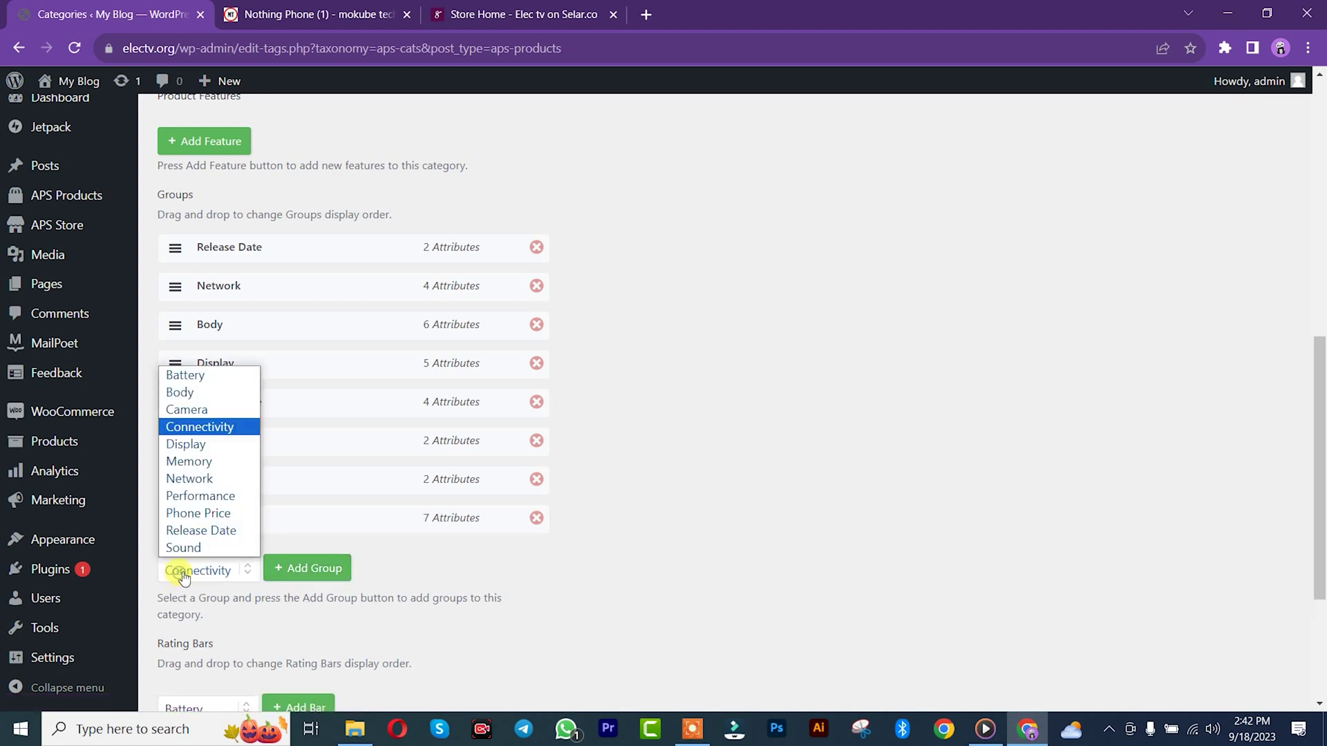
pyautogui.click(199, 512)
pyautogui.click(308, 568)
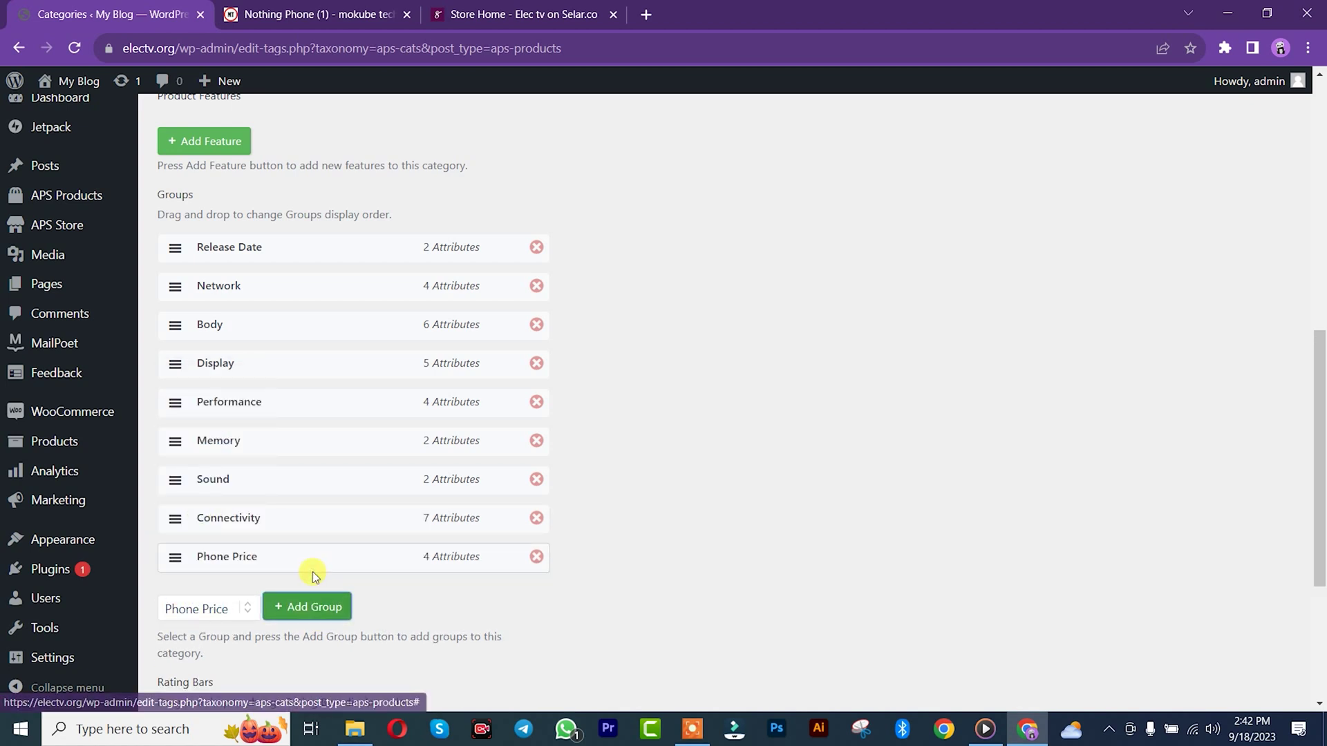
# - Try out the rating sliders in the Nothing Phone (1) review form with Display at 9 and Performance at 7, and return to the category form
pyautogui.moveTo(1312, 393); pyautogui.dragTo(1320, 472)
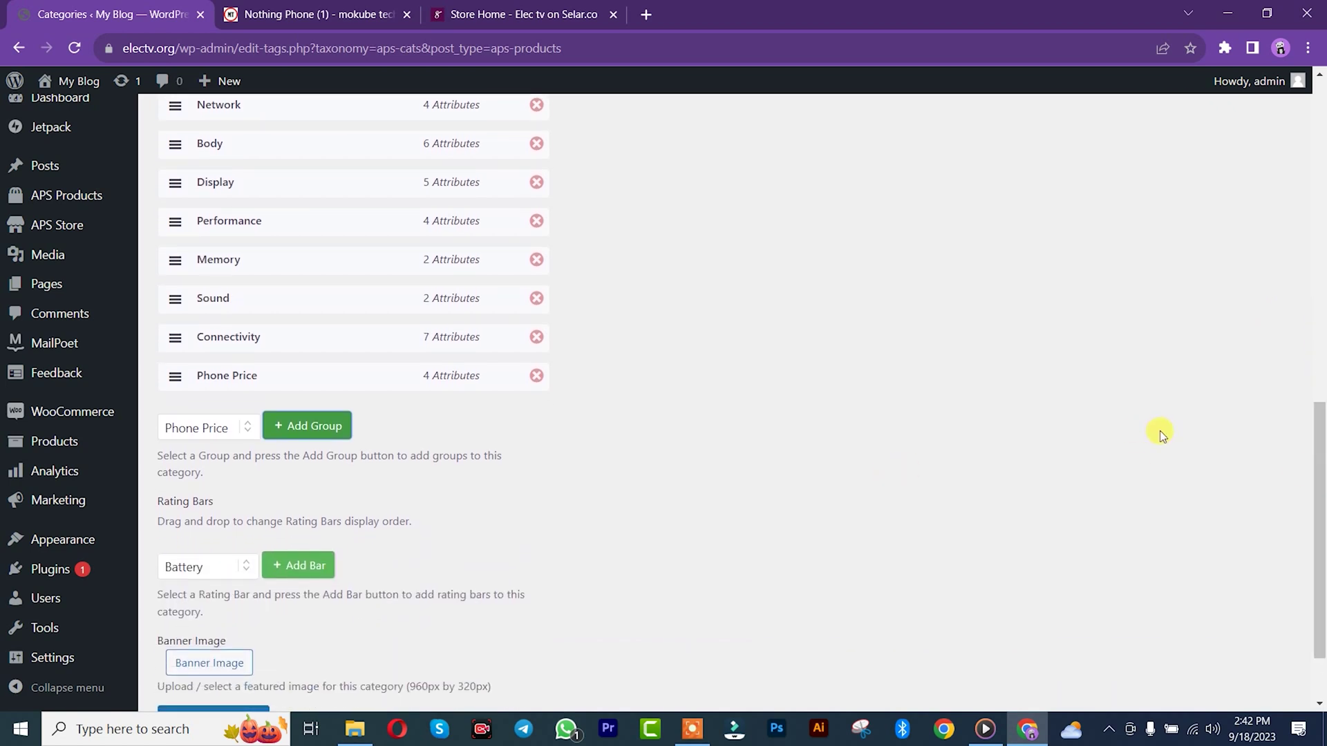
pyautogui.click(311, 14)
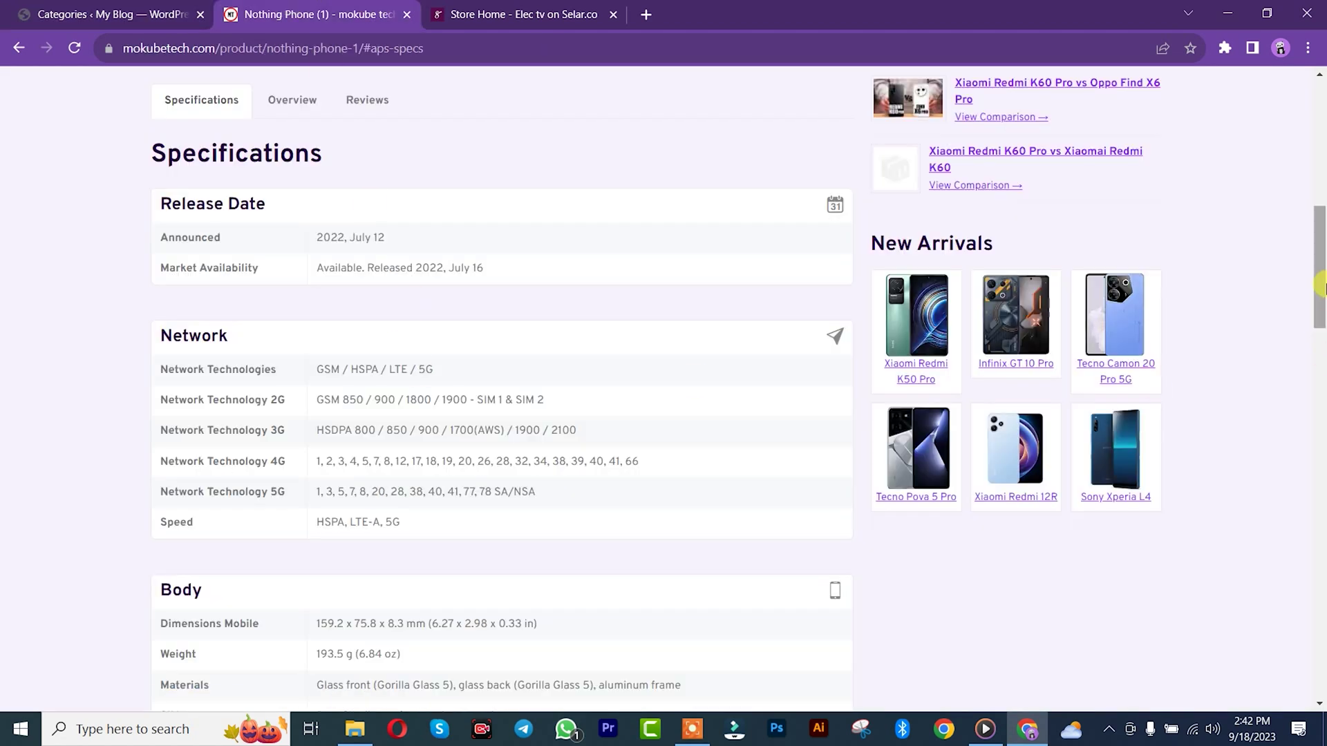
pyautogui.scroll(1, 1321, 264)
pyautogui.click(363, 255)
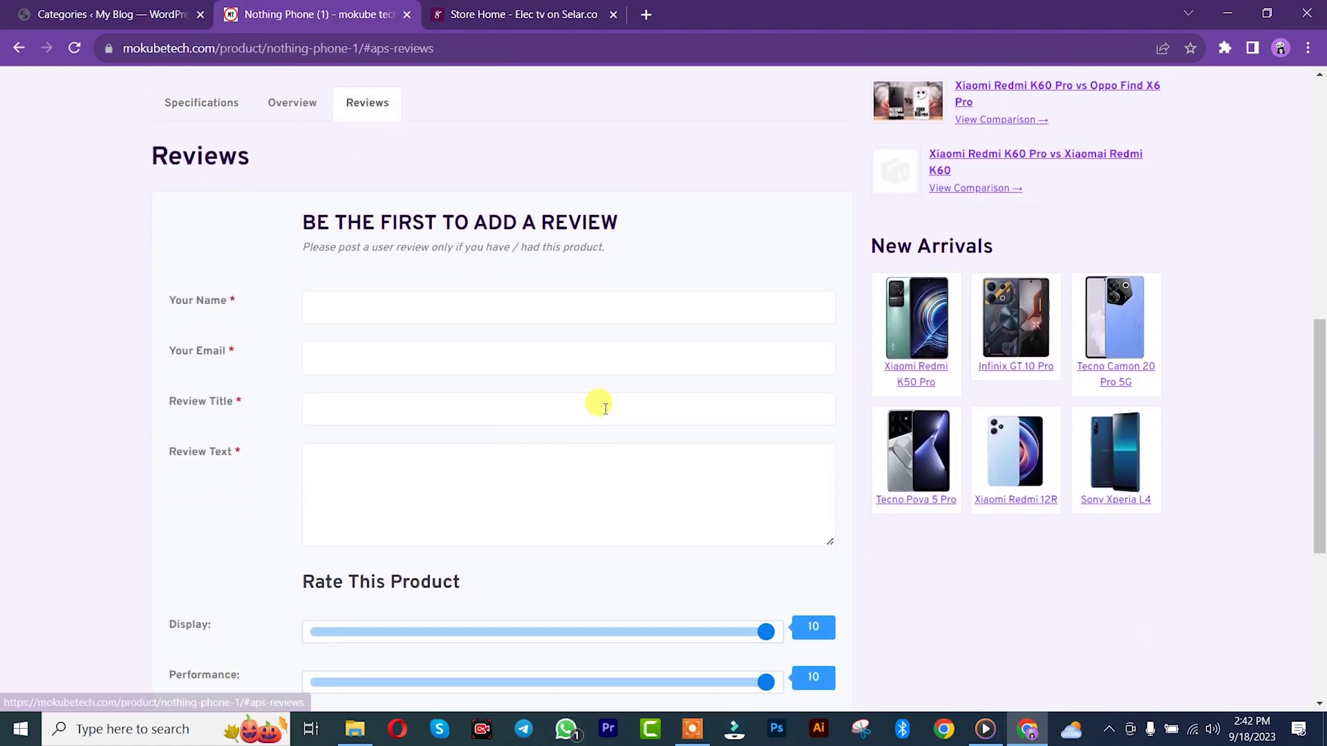
pyautogui.moveTo(764, 629); pyautogui.dragTo(721, 628)
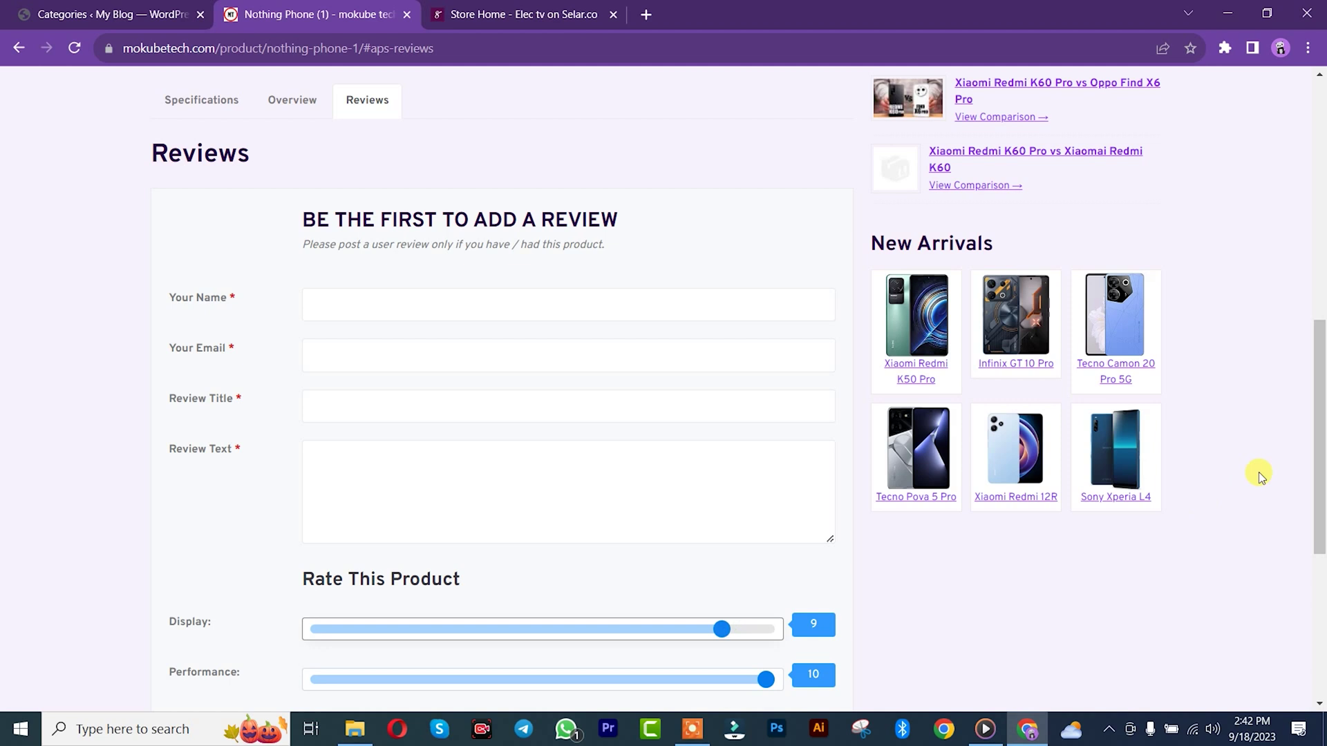
pyautogui.scroll(-1, 1320, 498)
pyautogui.scroll(-2, 1320, 498)
pyautogui.moveTo(764, 515); pyautogui.dragTo(631, 515)
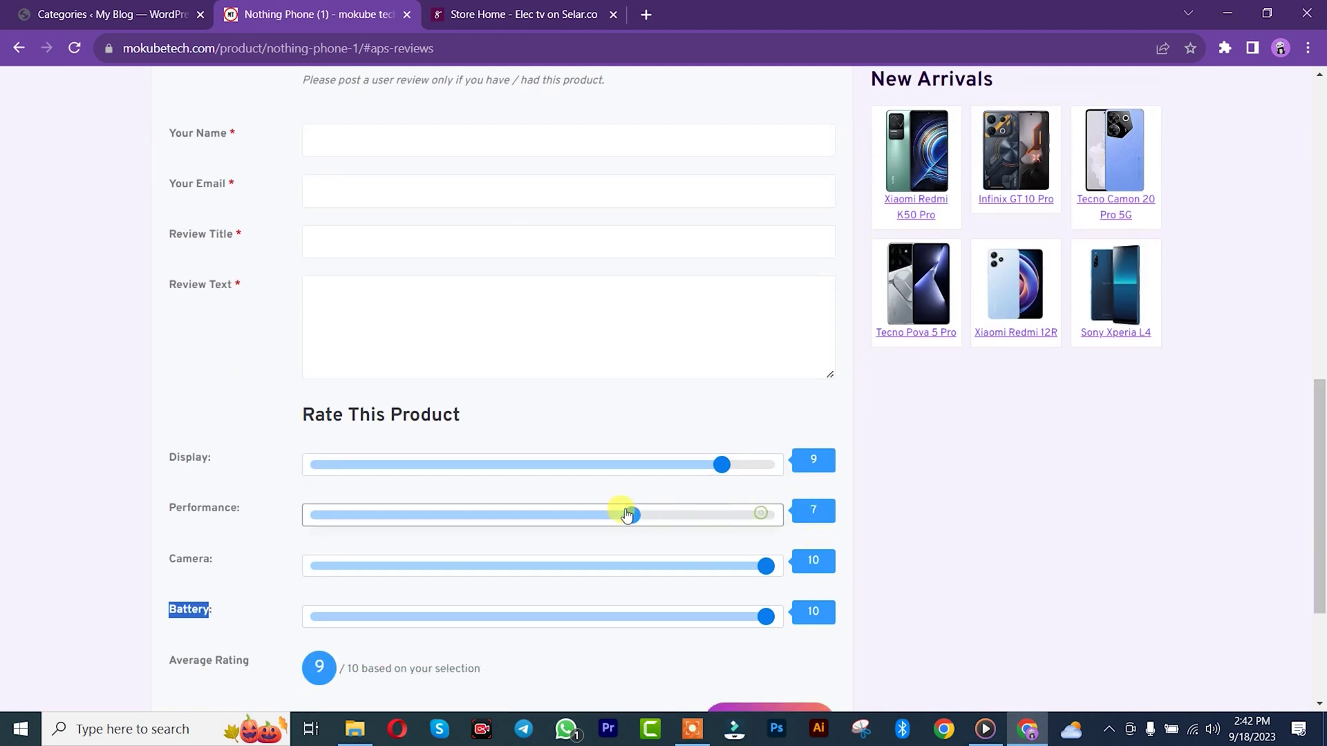
pyautogui.click(103, 14)
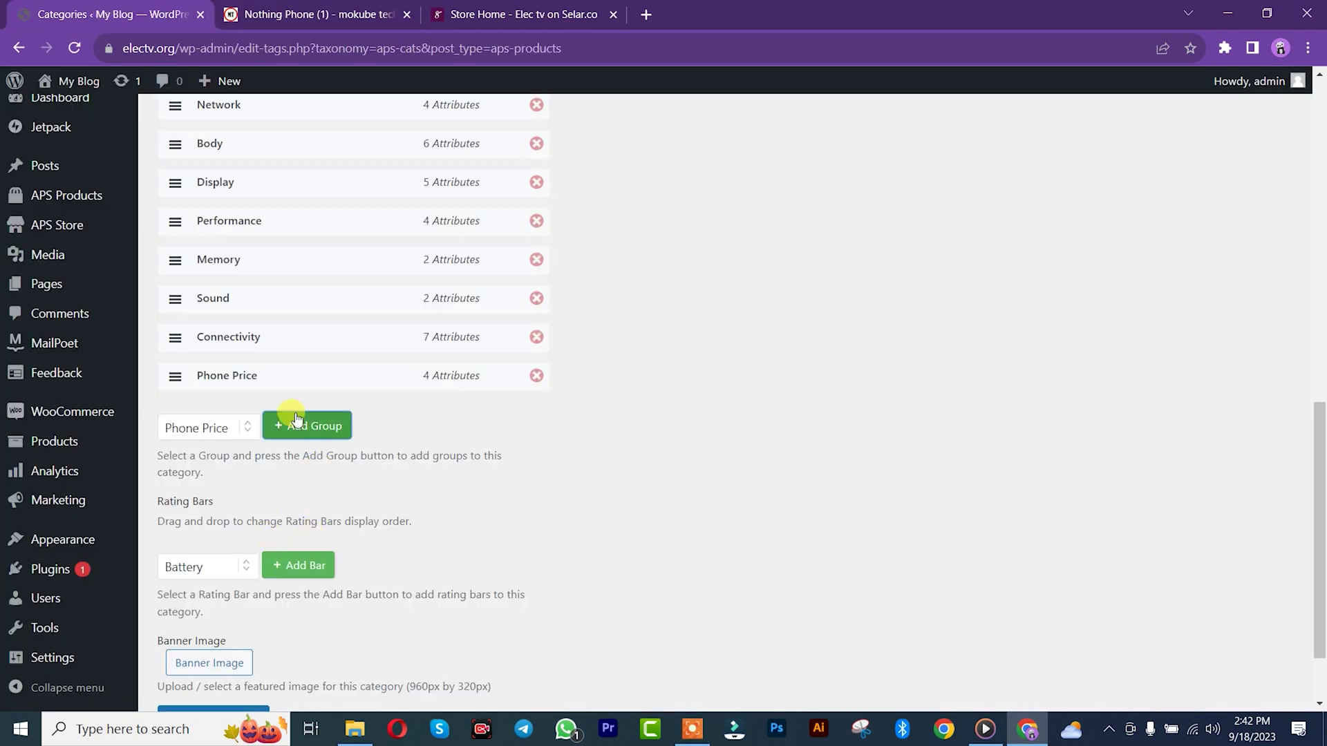
# - Add the Battery, Camera and Display rating bars to the Smartphones category
pyautogui.click(307, 567)
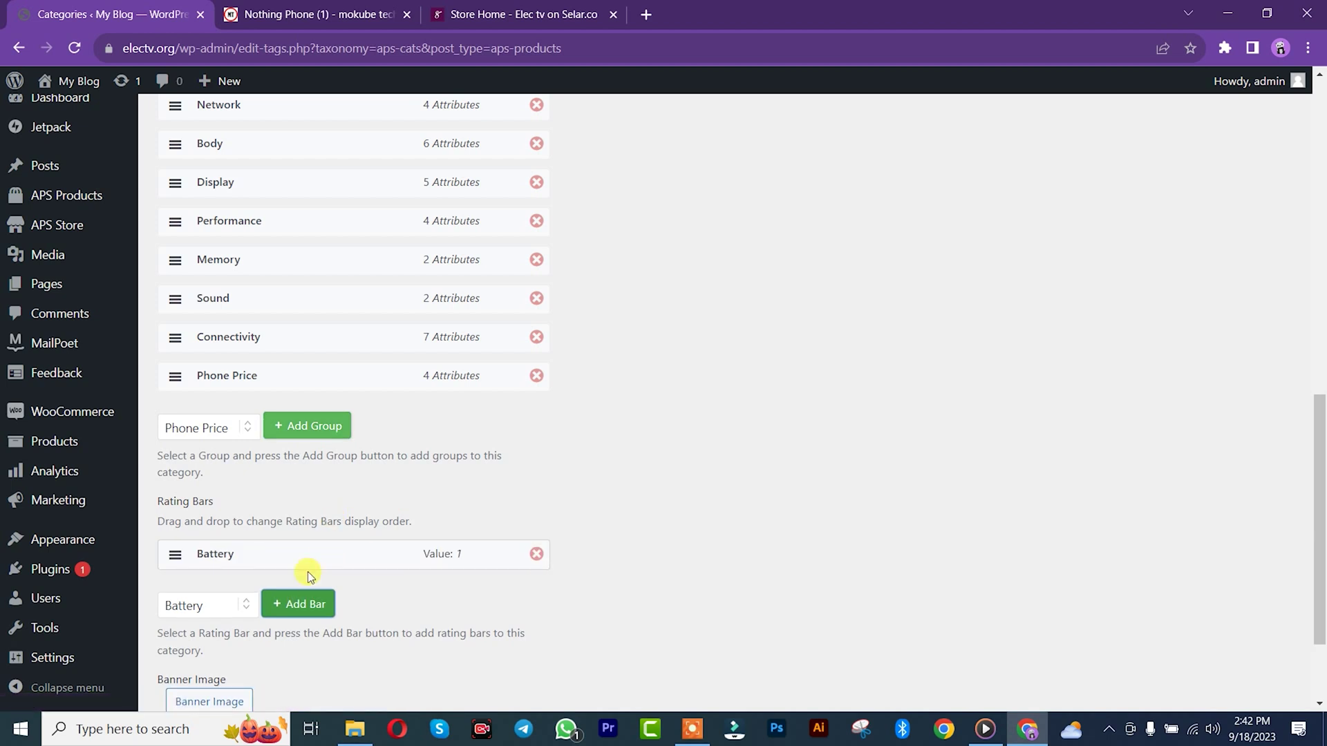
pyautogui.click(233, 615)
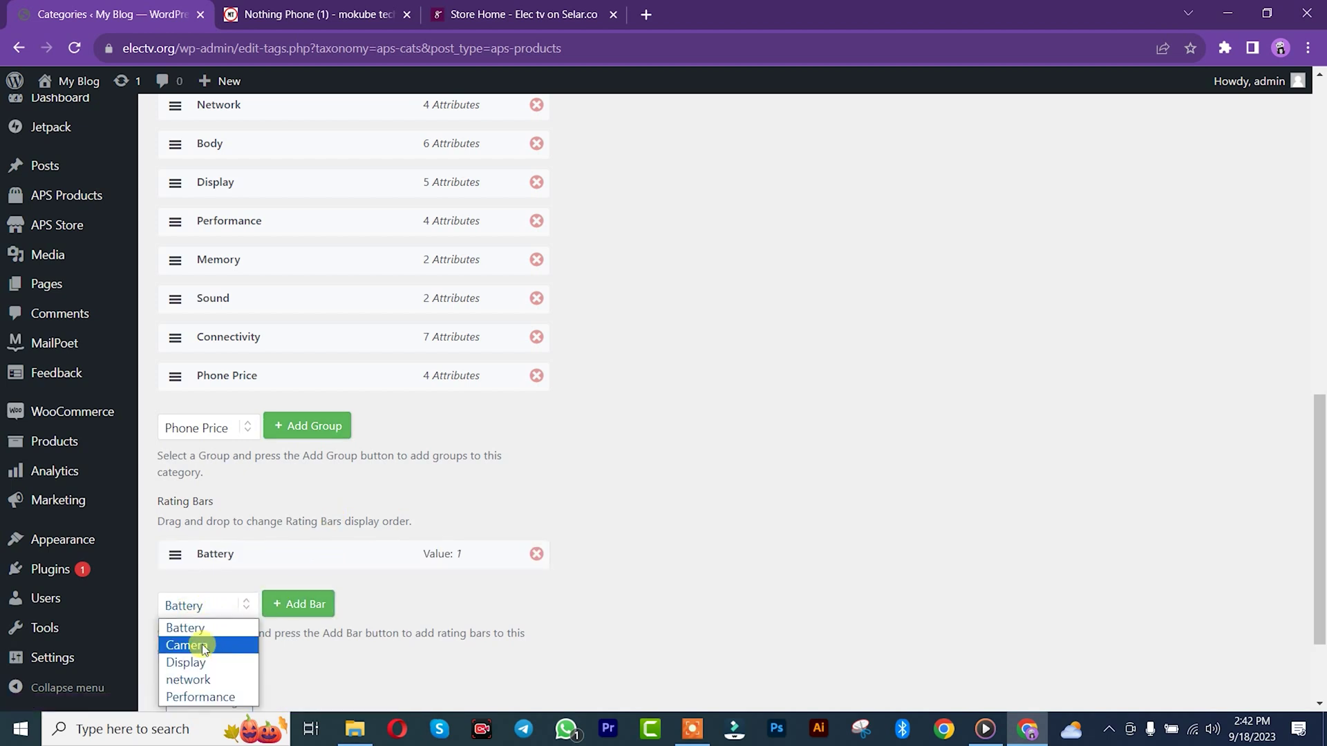
pyautogui.click(186, 642)
pyautogui.click(293, 605)
pyautogui.scroll(-3, 1317, 521)
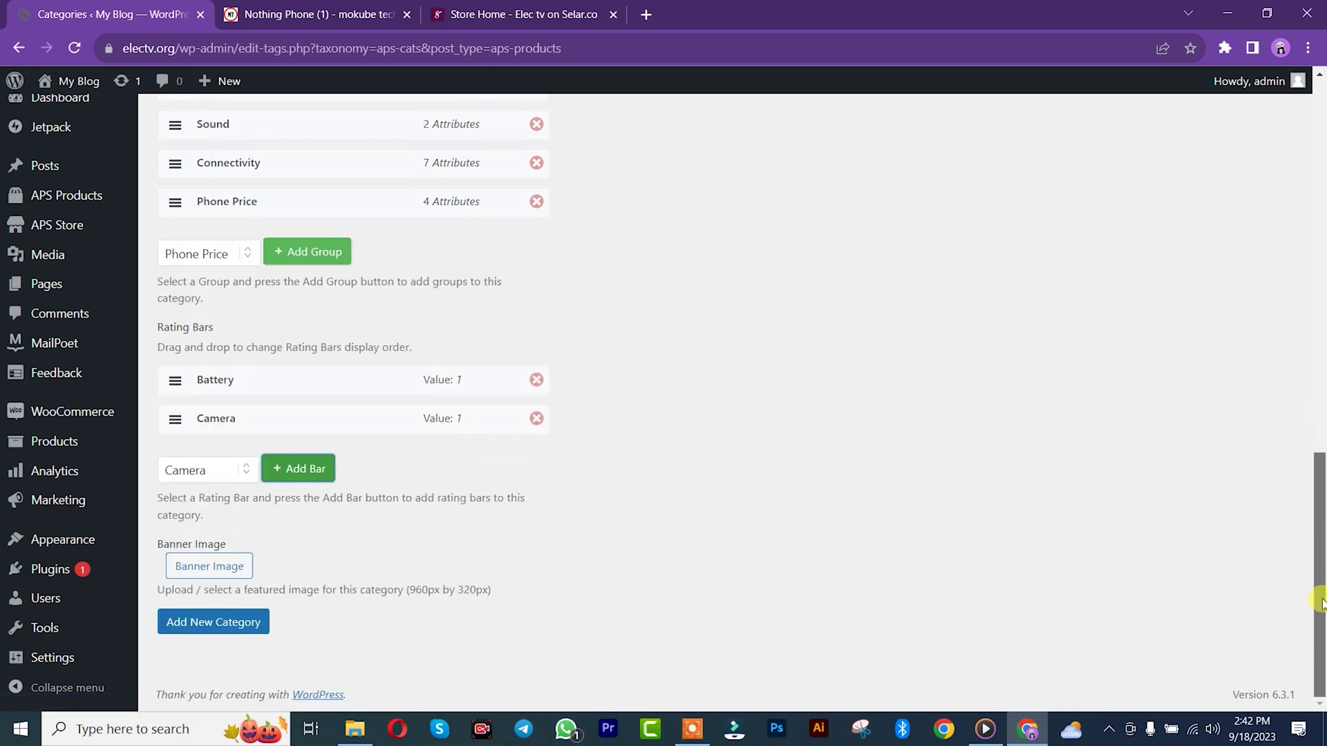
pyautogui.click(207, 470)
pyautogui.click(208, 527)
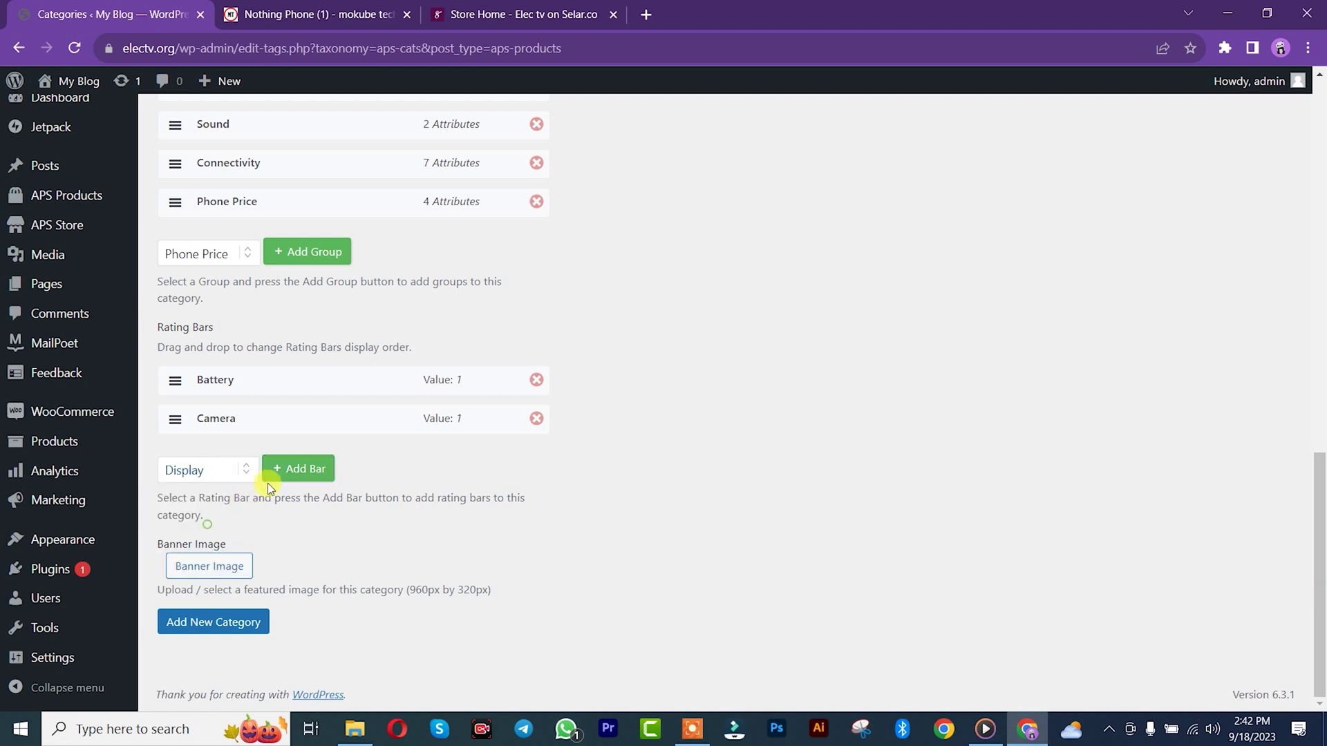
pyautogui.click(288, 477)
# - Add the network and Performance rating bars to the category
pyautogui.click(216, 518)
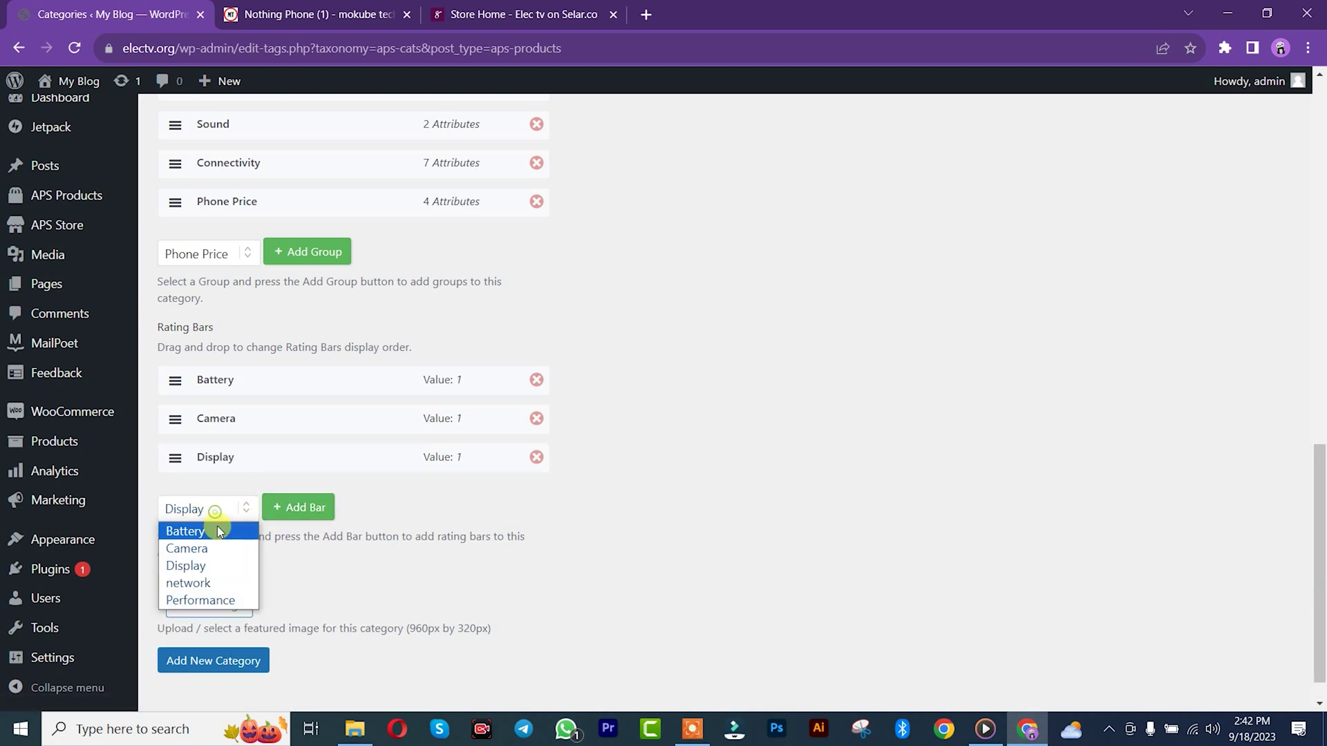
pyautogui.click(188, 587)
pyautogui.click(301, 508)
pyautogui.click(185, 548)
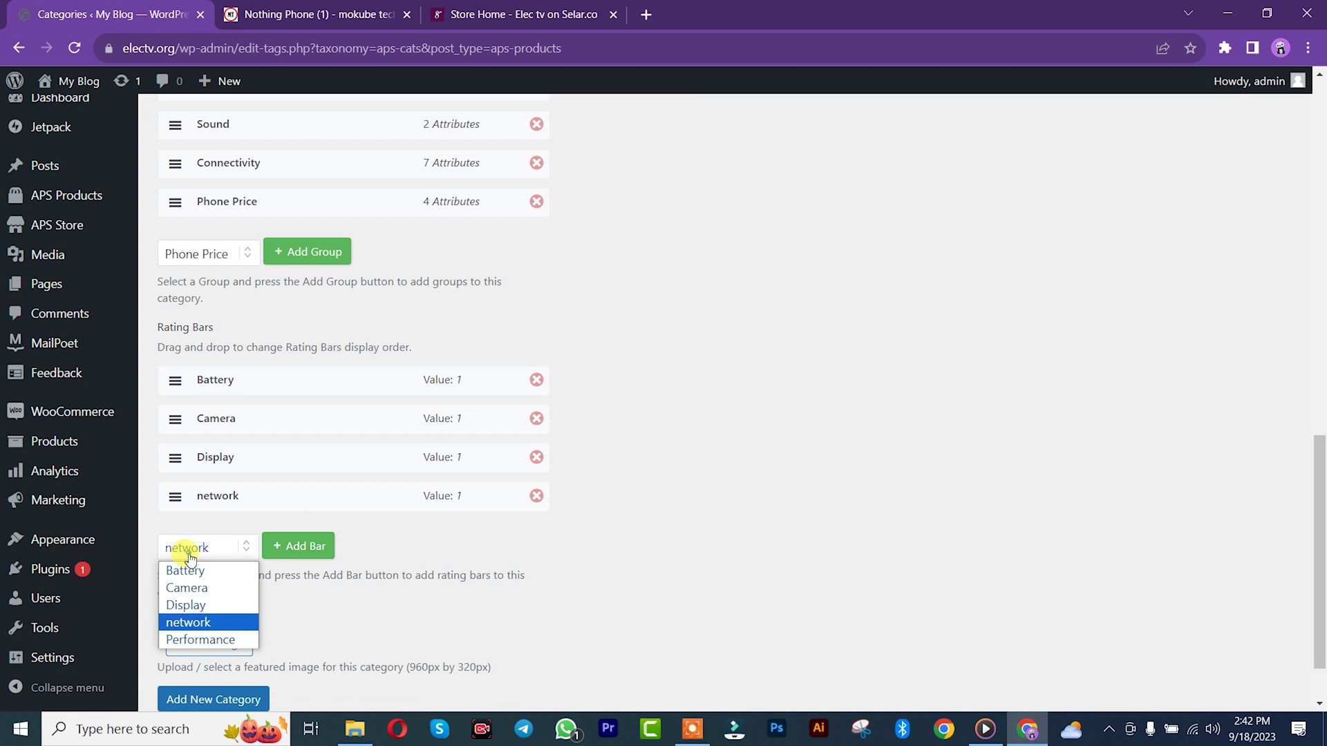
pyautogui.click(200, 641)
pyautogui.click(297, 552)
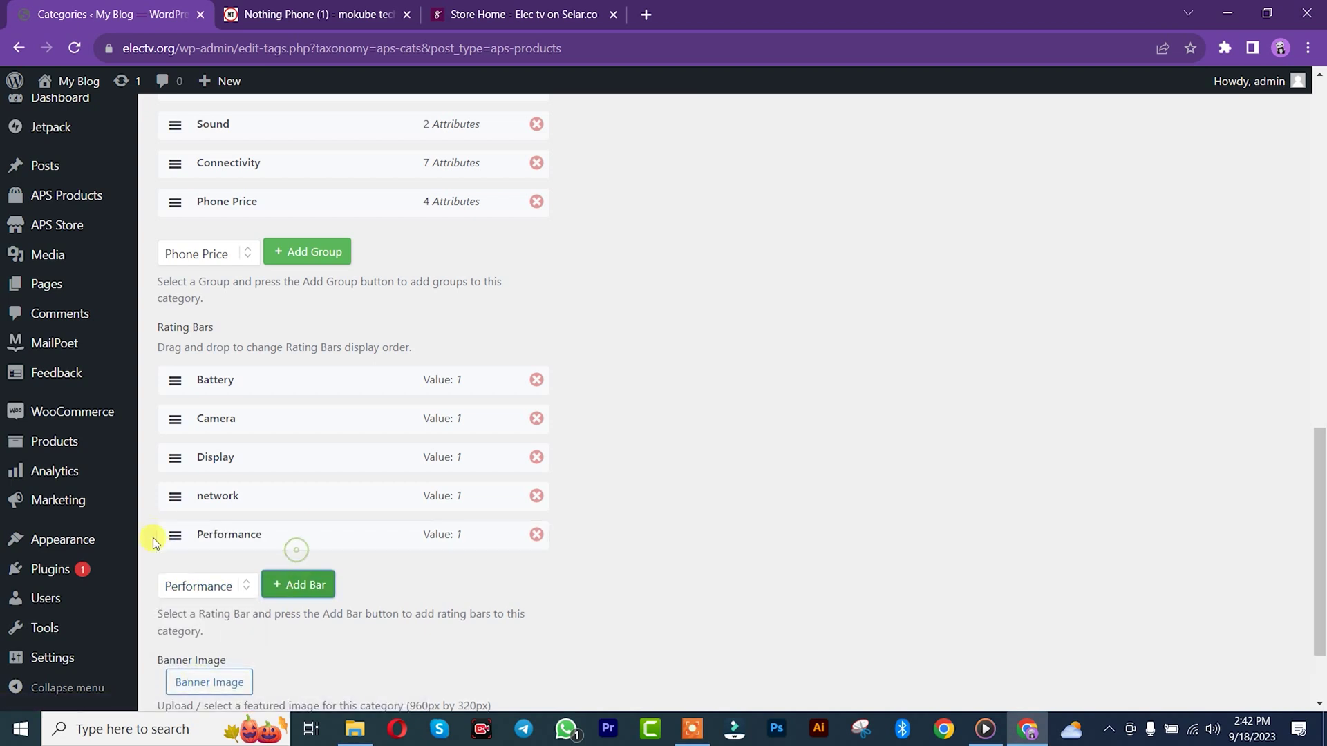
# - Reorder the category's rating bars to network, Display, Performance, Camera, Battery
pyautogui.moveTo(169, 534); pyautogui.dragTo(169, 380)
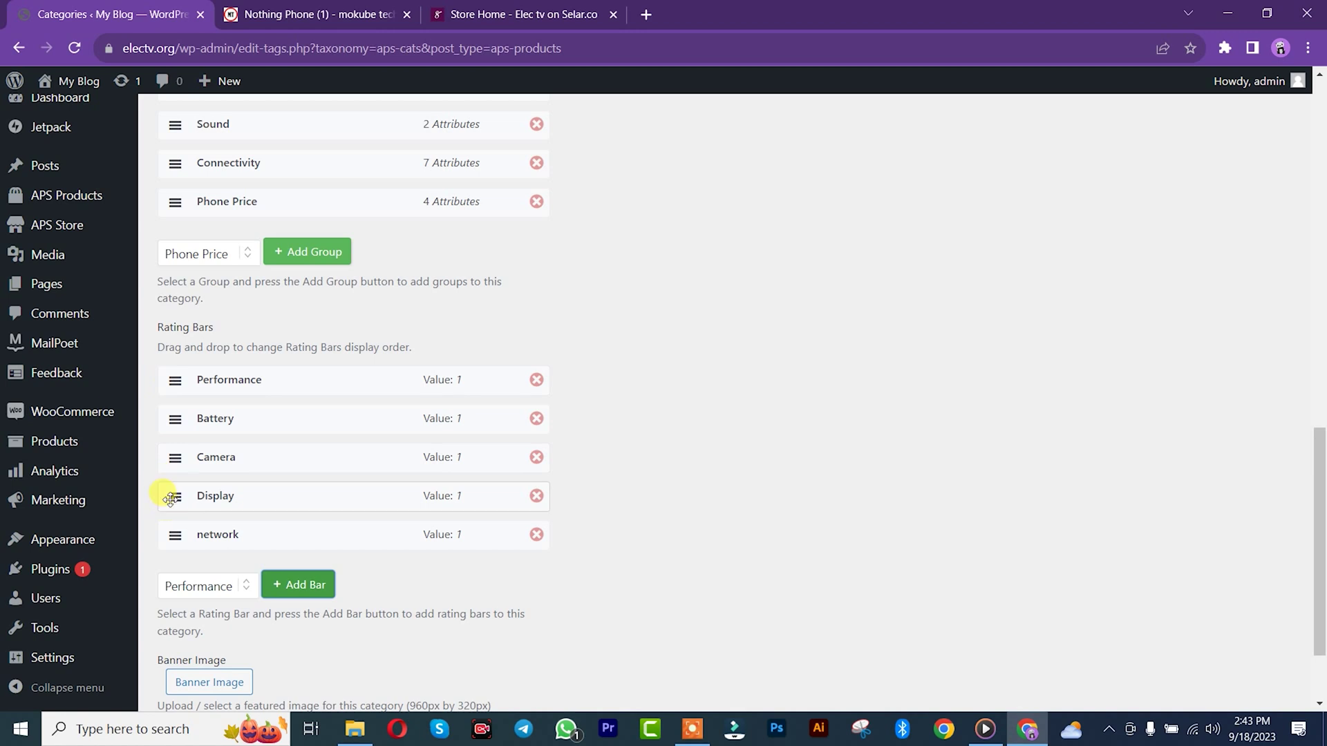
pyautogui.moveTo(169, 497); pyautogui.dragTo(169, 377)
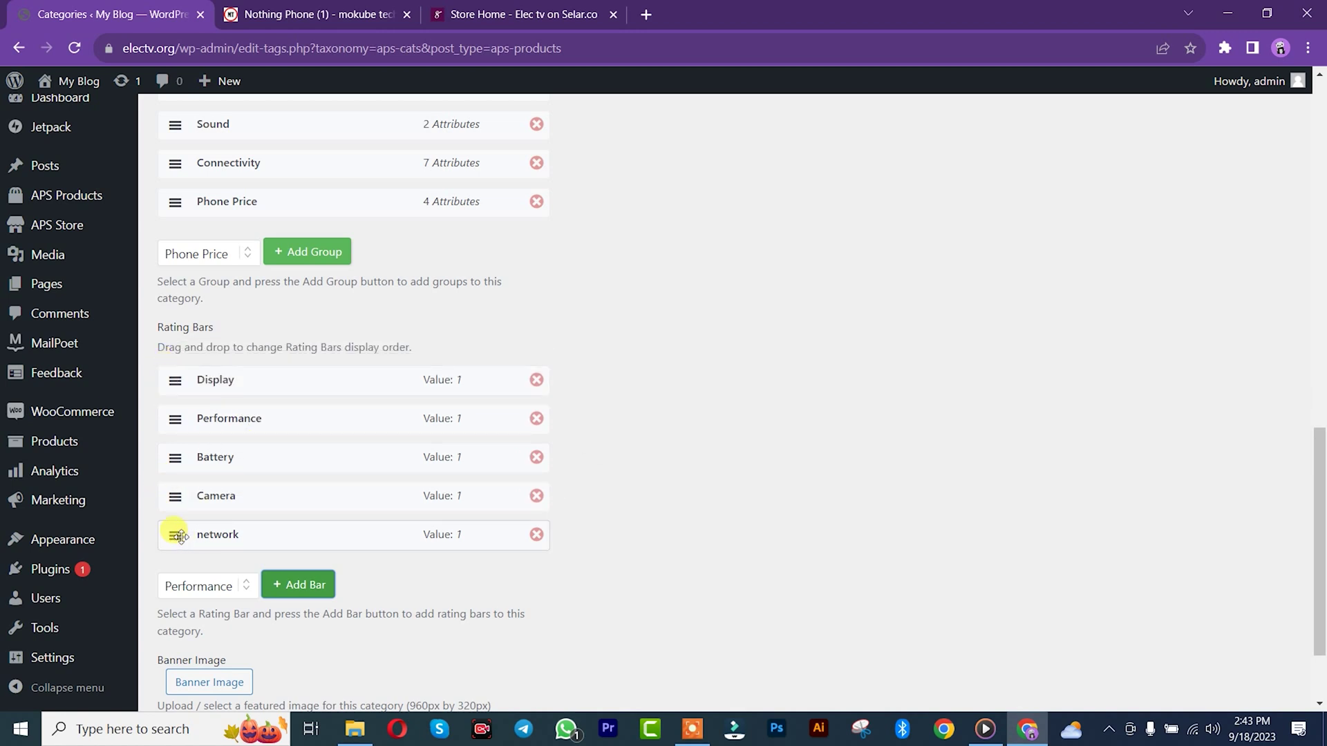
pyautogui.moveTo(170, 535); pyautogui.dragTo(173, 379)
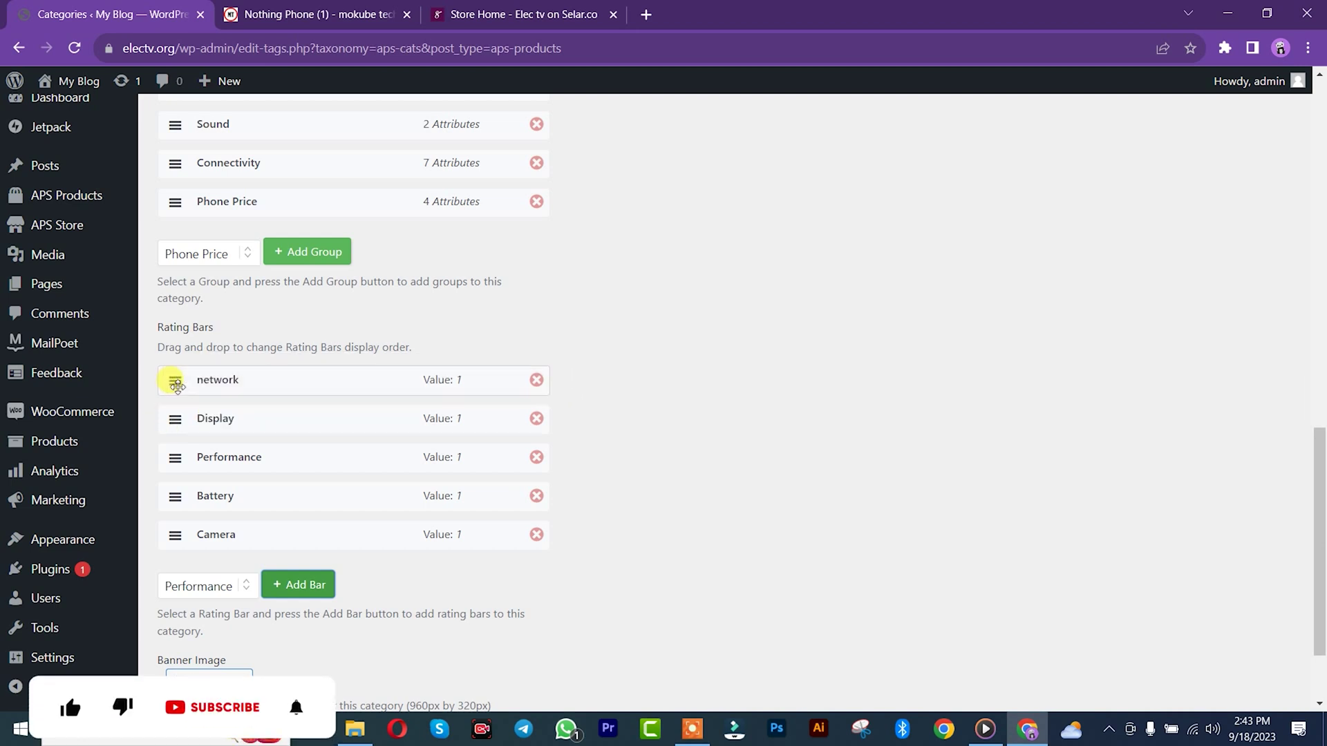
pyautogui.moveTo(175, 527); pyautogui.dragTo(169, 495)
# - Save the Smartphones form as a new category and return to the start of the Categories page
pyautogui.moveTo(1320, 528); pyautogui.dragTo(1322, 570)
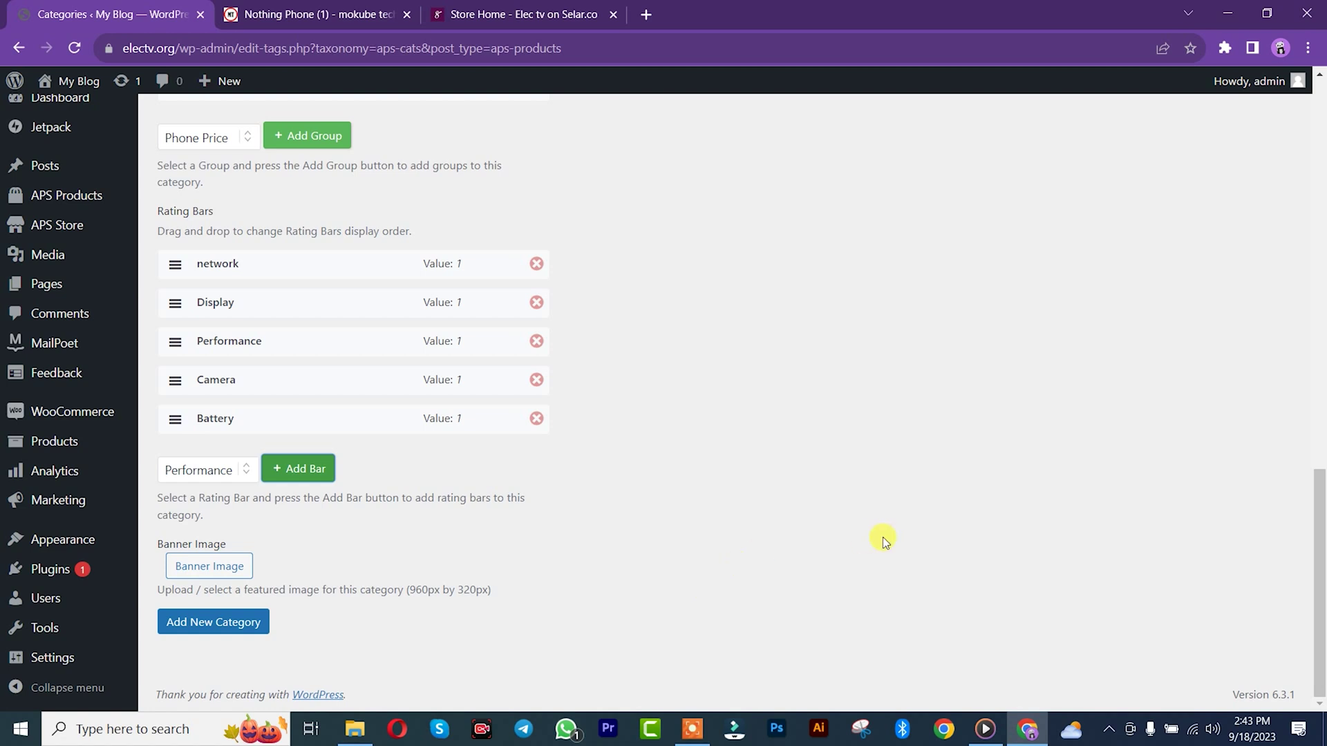
pyautogui.click(200, 624)
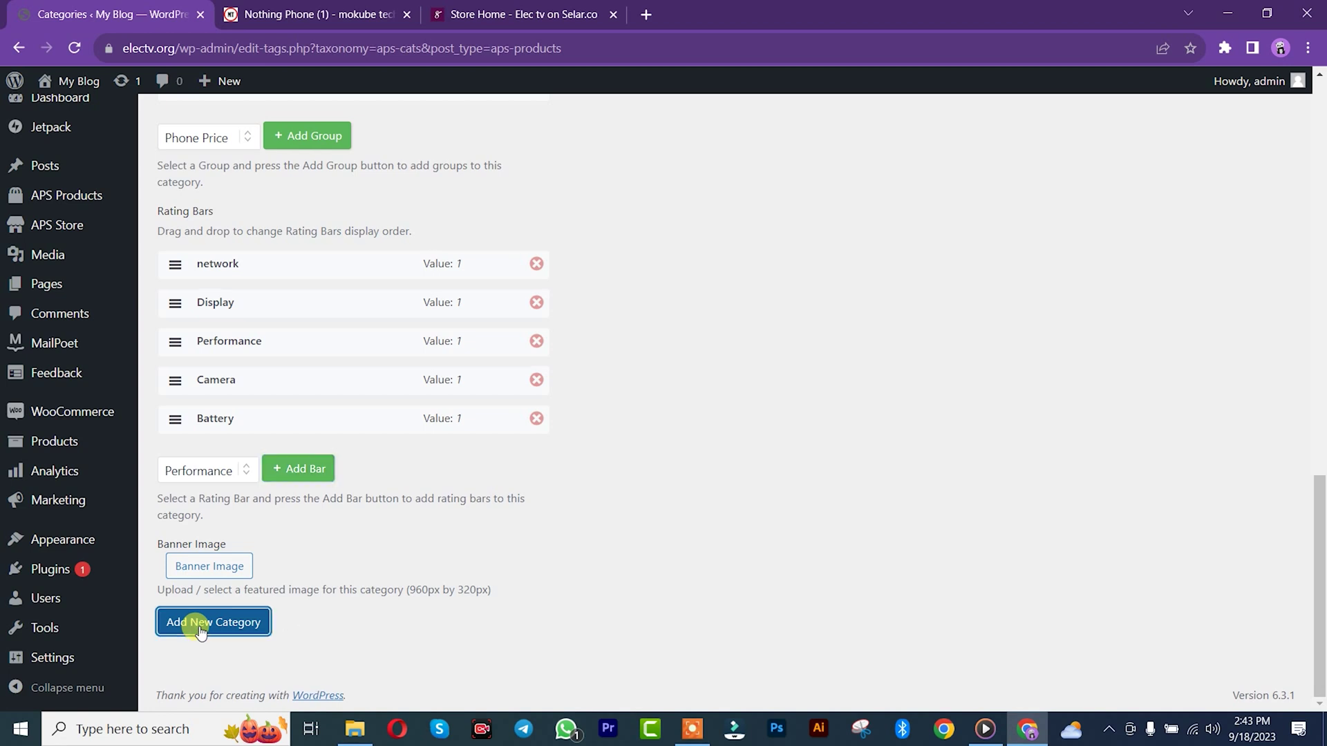
pyautogui.moveTo(1320, 587); pyautogui.dragTo(1320, 195)
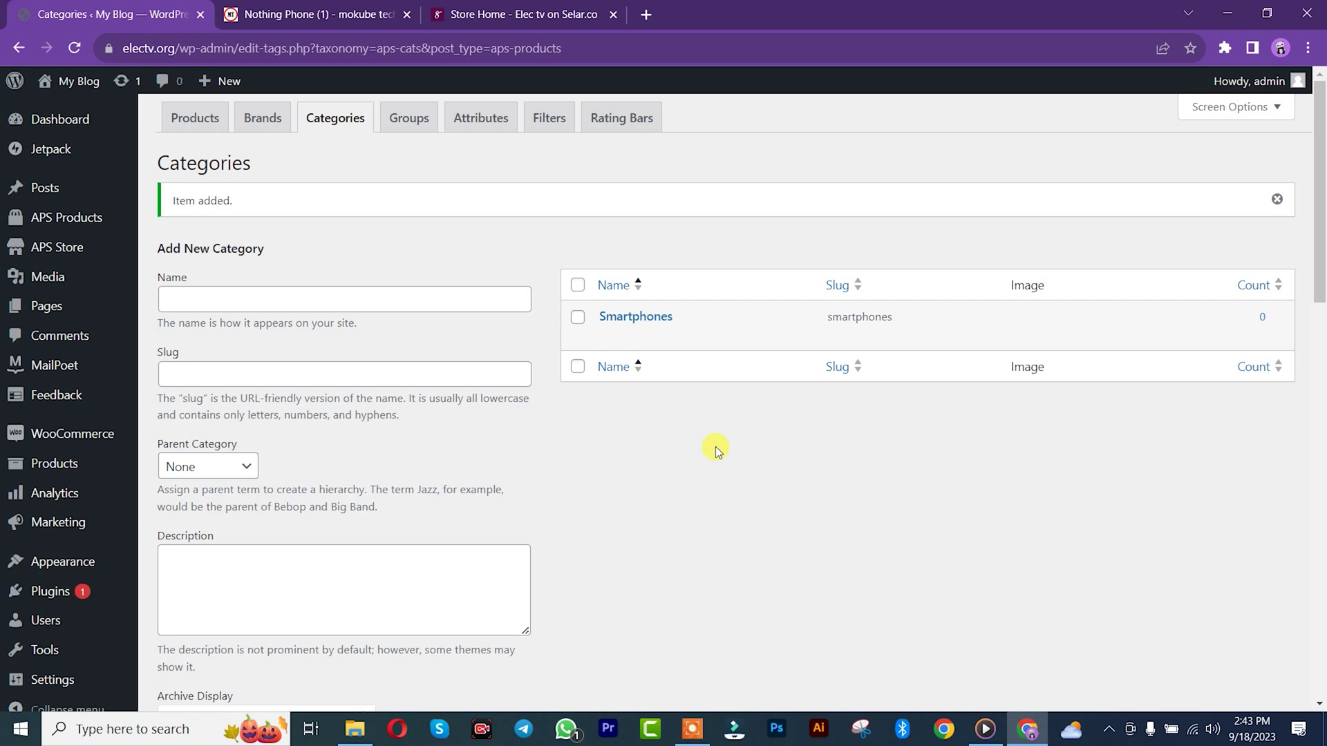
# - Add a new APS brand named iphone with the slug iphone
pyautogui.click(262, 123)
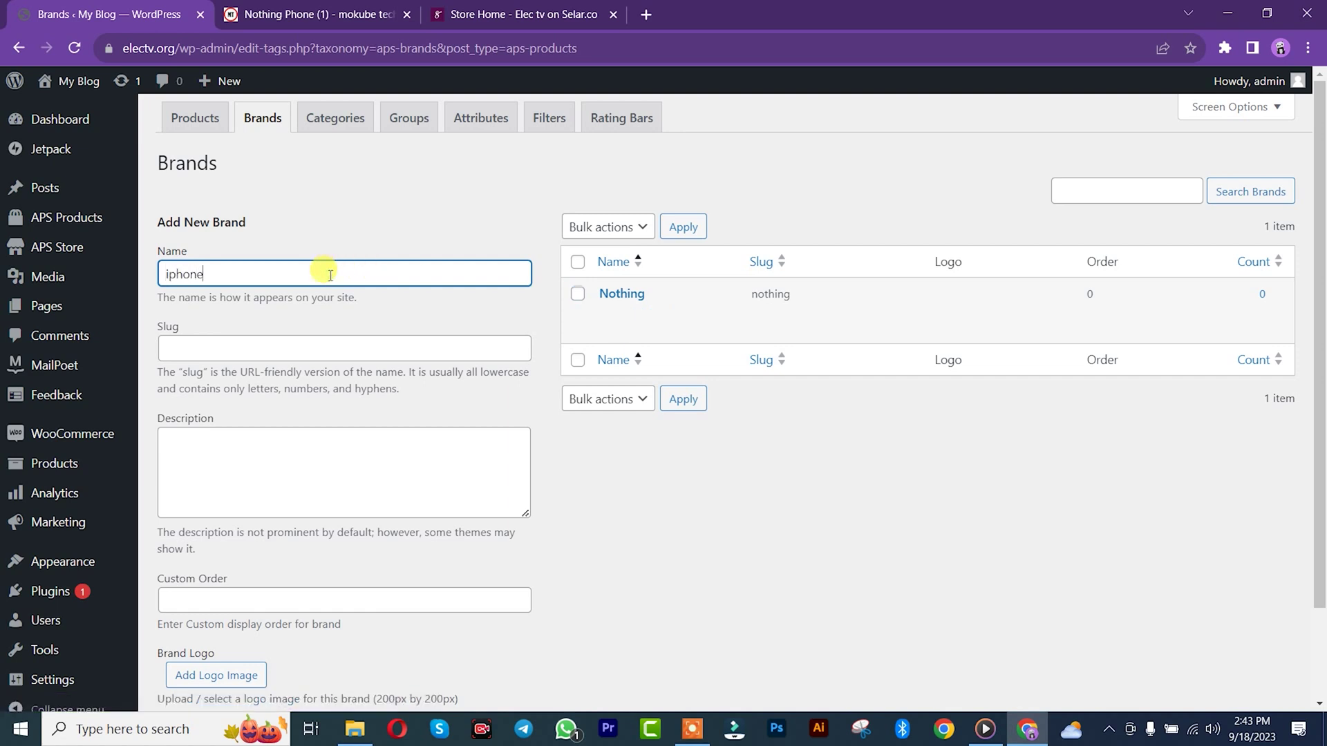
pyautogui.hotkey('ctrl', 'a')
pyautogui.hotkey('ctrl', 'c')
pyautogui.click(297, 344)
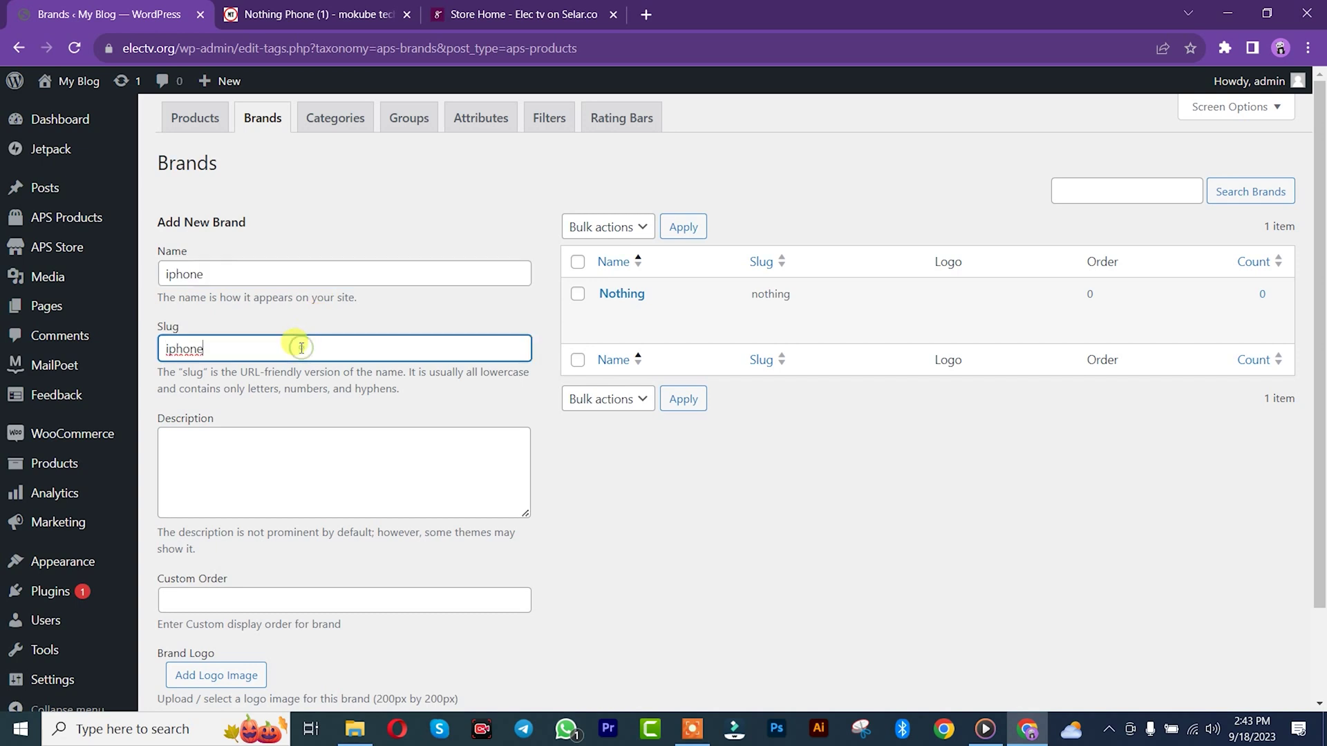
pyautogui.hotkey('ctrl', 'v')
pyautogui.scroll(-1, 601, 497)
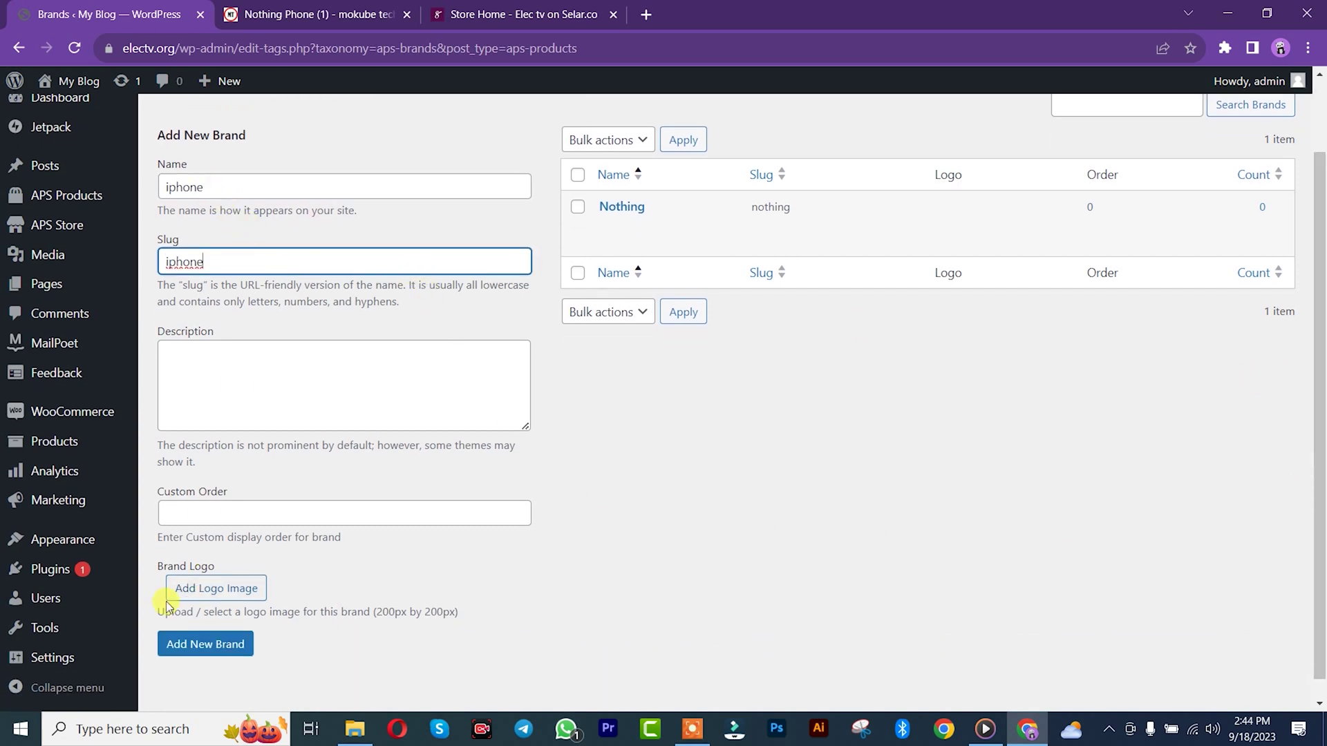
pyautogui.click(190, 652)
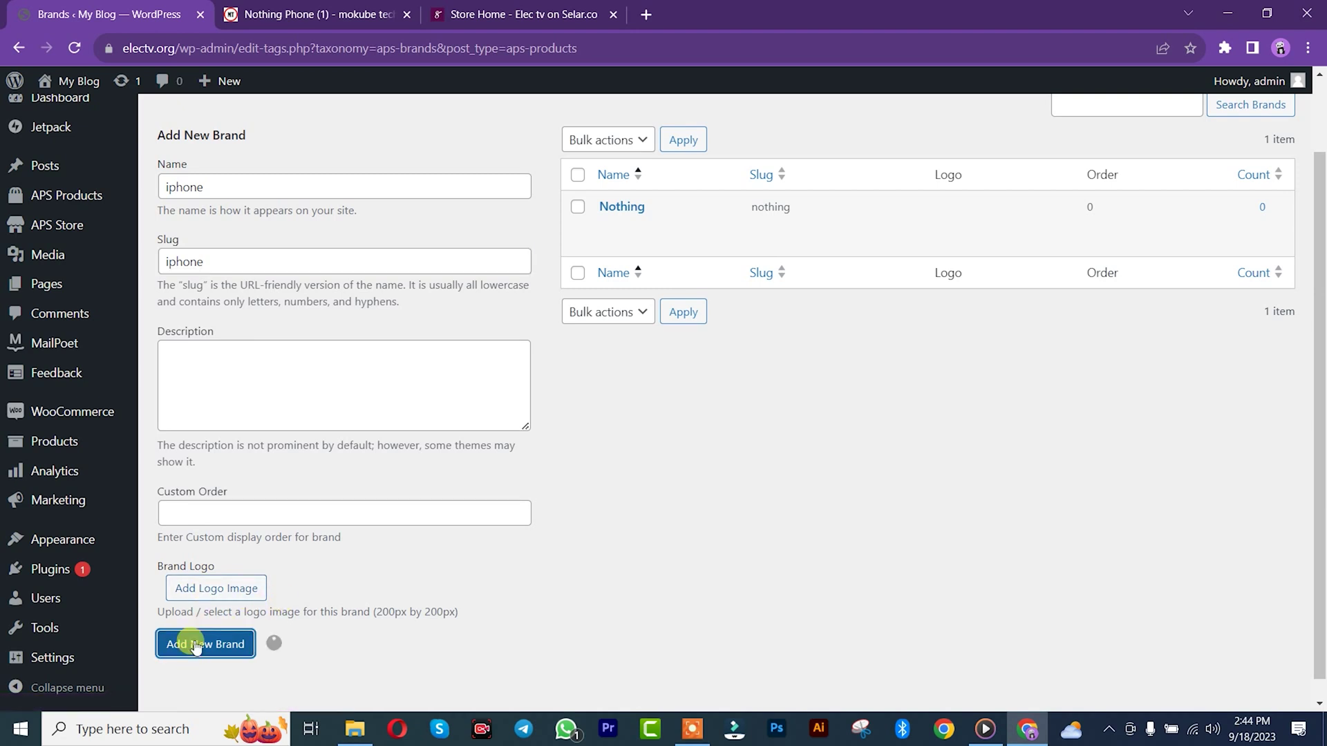
# - Add a new brand named samsung with the slug samsung
pyautogui.click(216, 186)
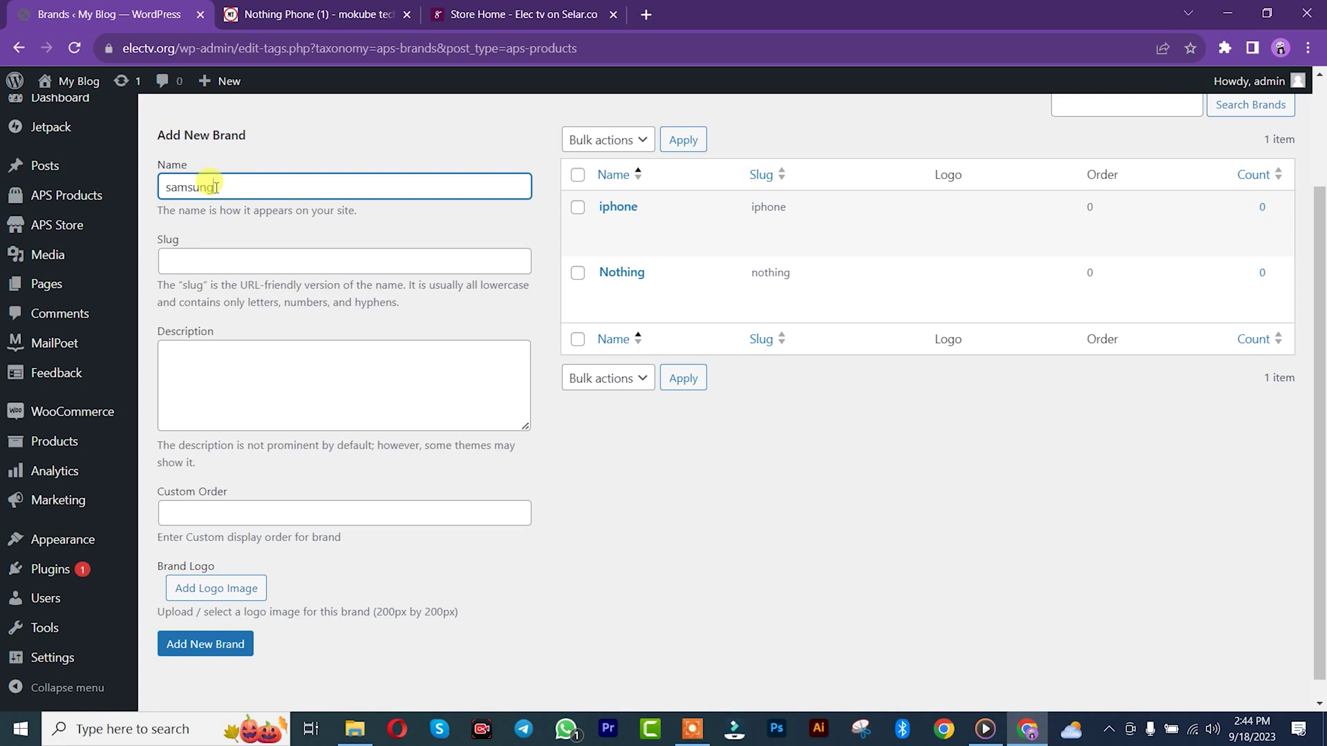
pyautogui.doubleClick(216, 188)
pyautogui.hotkey('ctrl', 'c')
pyautogui.click(210, 261)
pyautogui.hotkey('ctrl', 'v')
pyautogui.click(208, 646)
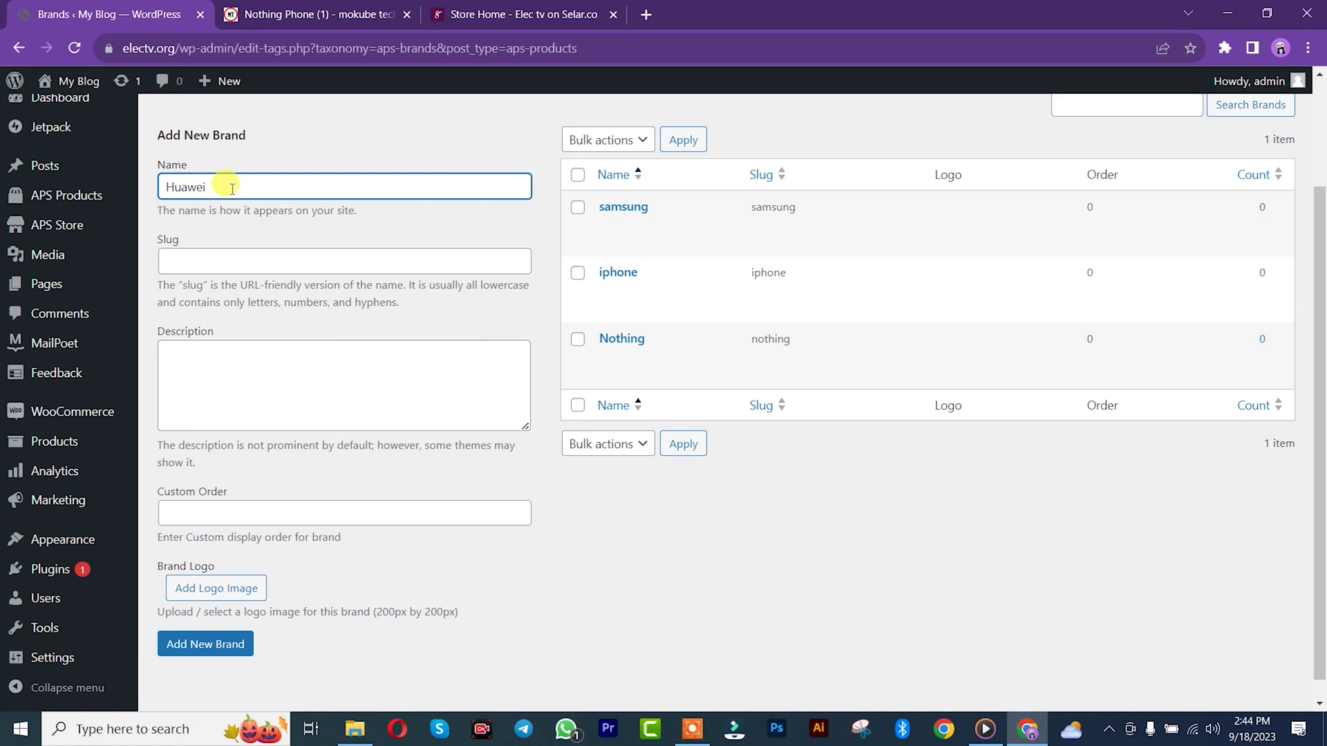
# - Add a new brand named Huawei, using the same text as its slug
pyautogui.hotkey('ctrl', 'a')
pyautogui.hotkey('ctrl', 'c')
pyautogui.click(266, 262)
pyautogui.hotkey('ctrl', 'v')
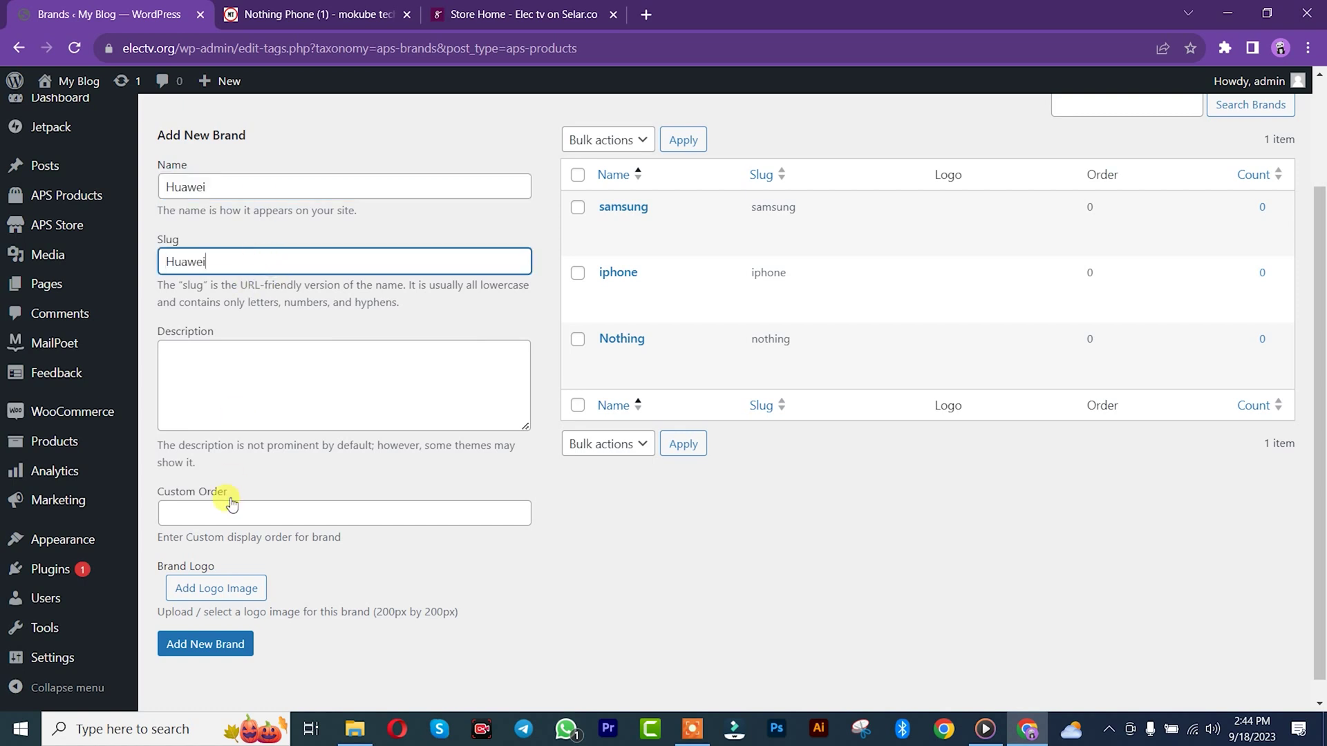
pyautogui.click(199, 646)
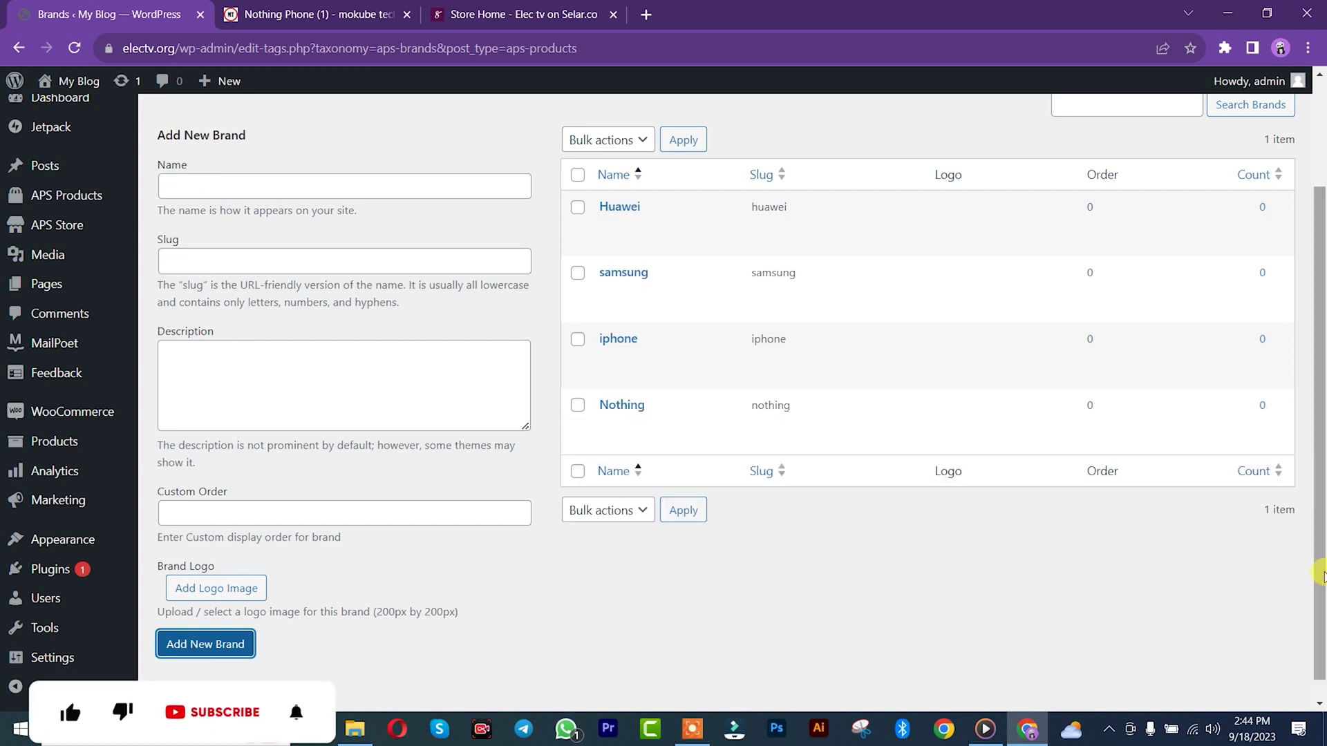
pyautogui.moveTo(1317, 588); pyautogui.dragTo(1317, 482)
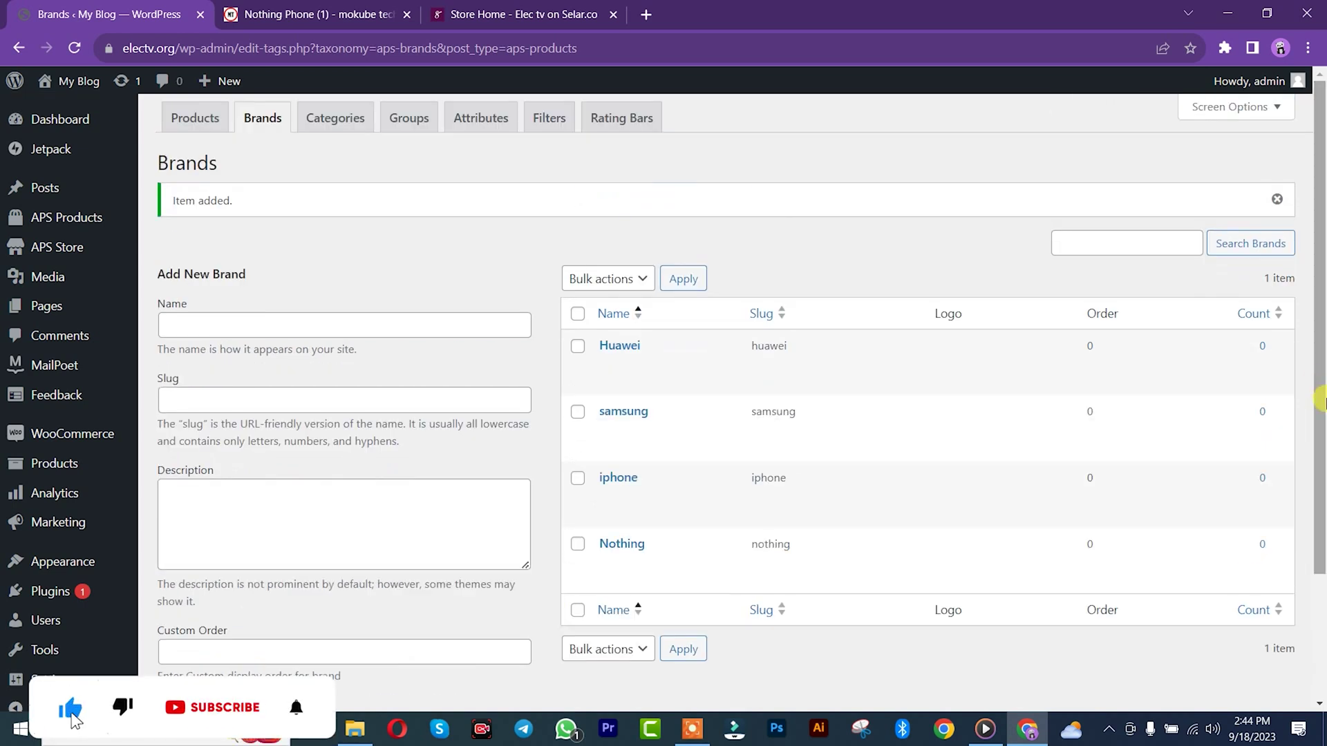
# - Check the Nothing Phone (1) reference page and start a new APS product in the Smartphones category
pyautogui.click(190, 125)
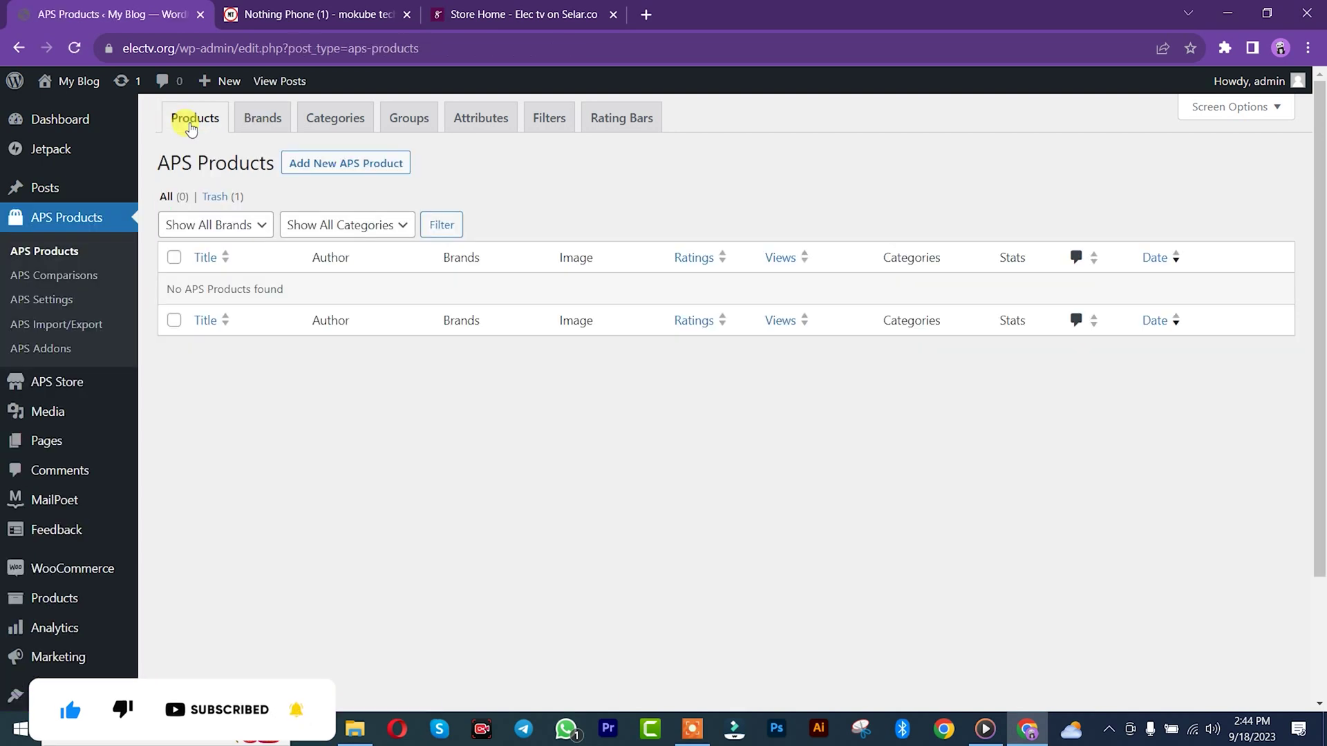
pyautogui.click(259, 8)
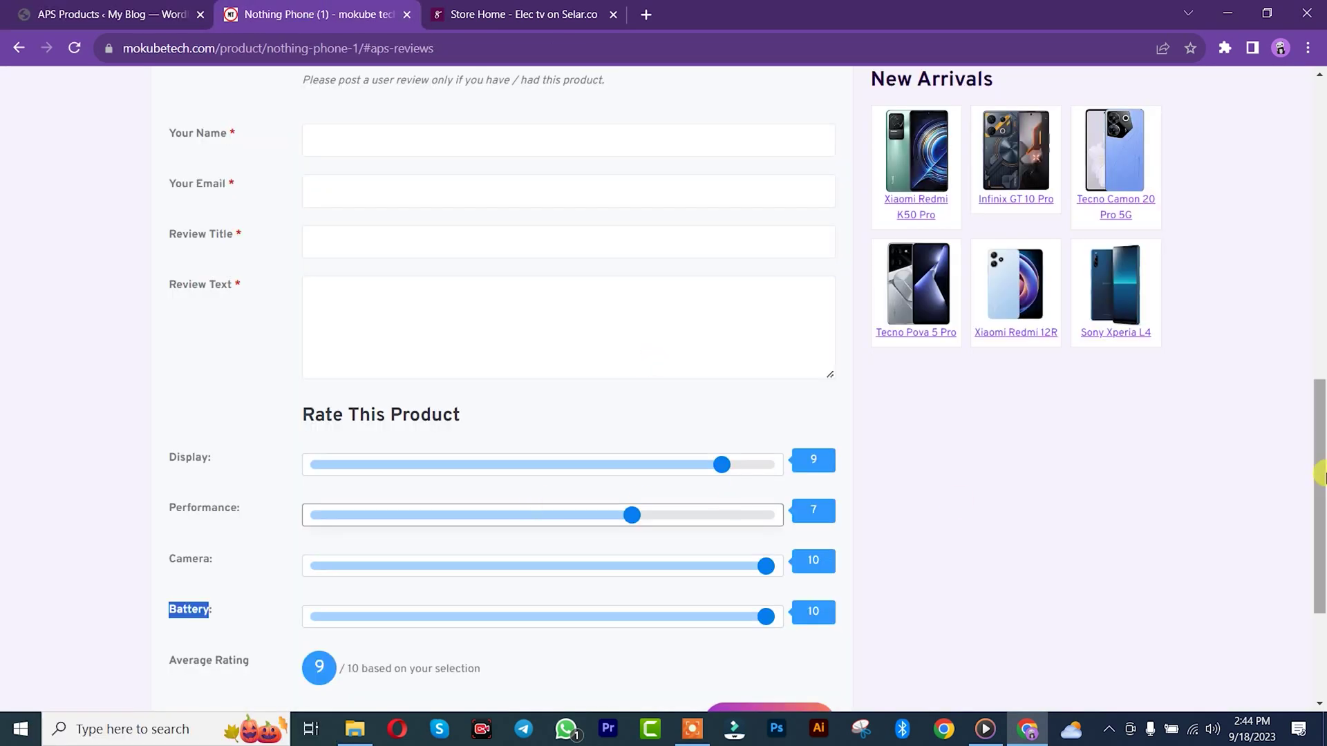
pyautogui.moveTo(1322, 512); pyautogui.dragTo(1322, 201)
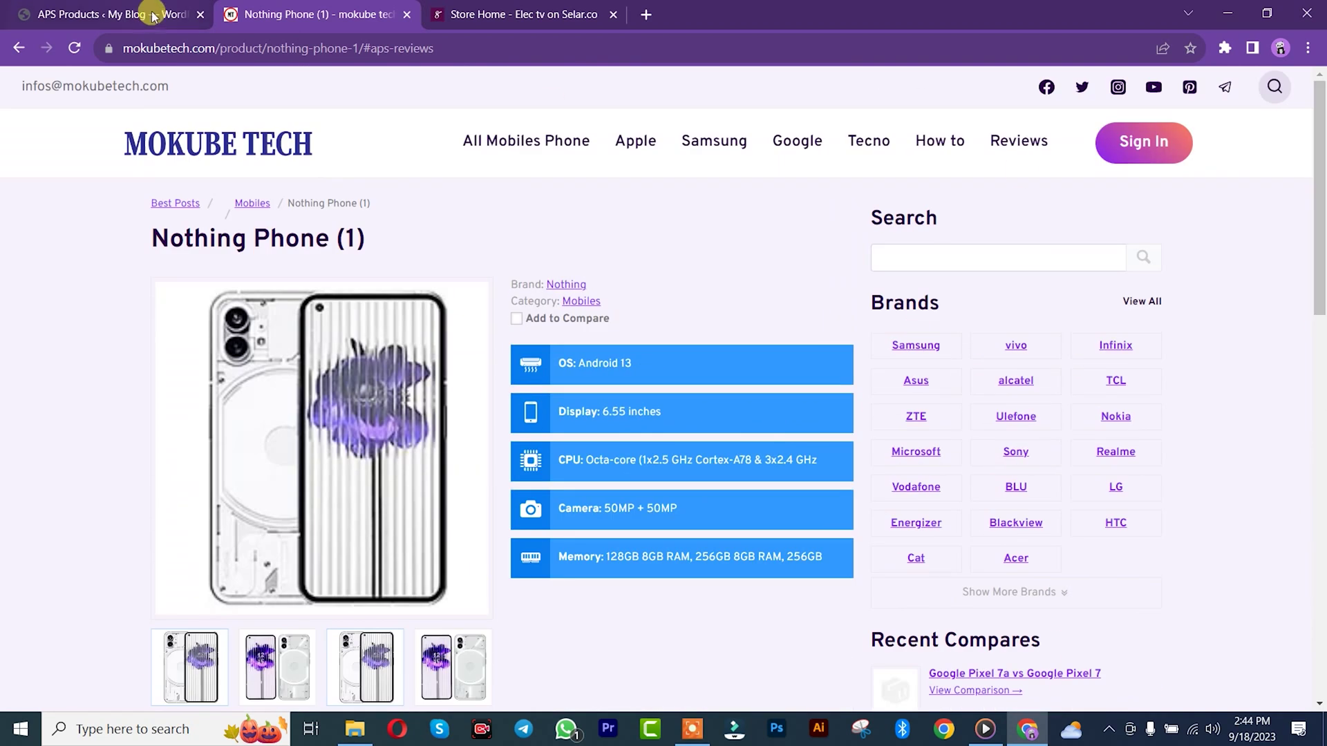
pyautogui.click(129, 8)
pyautogui.click(327, 173)
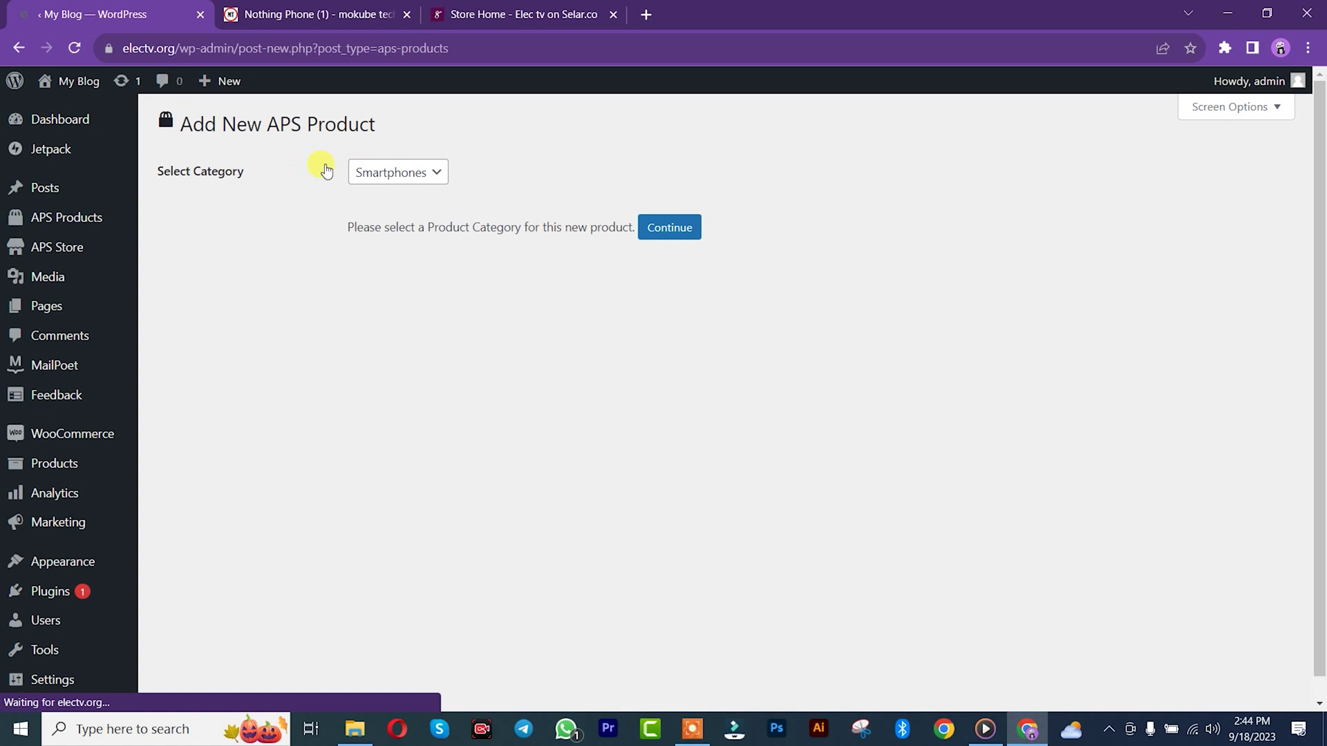
pyautogui.click(382, 174)
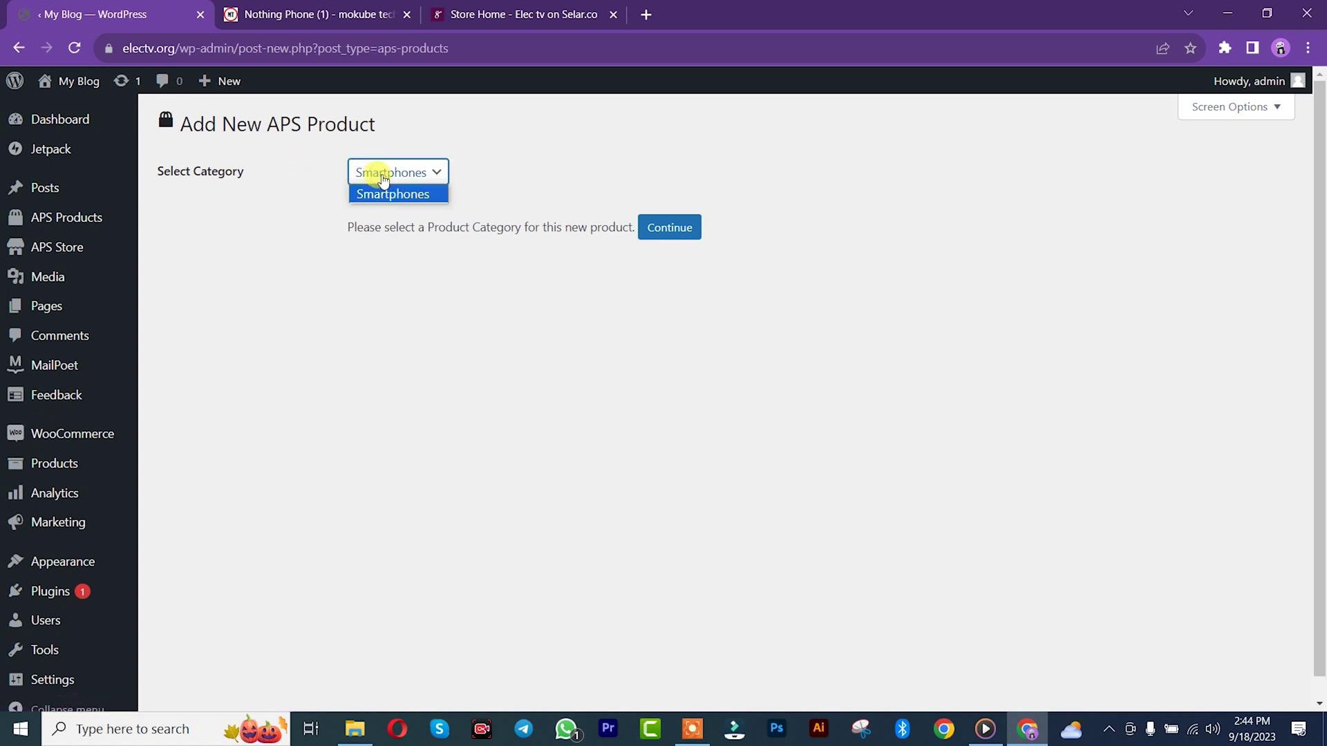
pyautogui.click(670, 231)
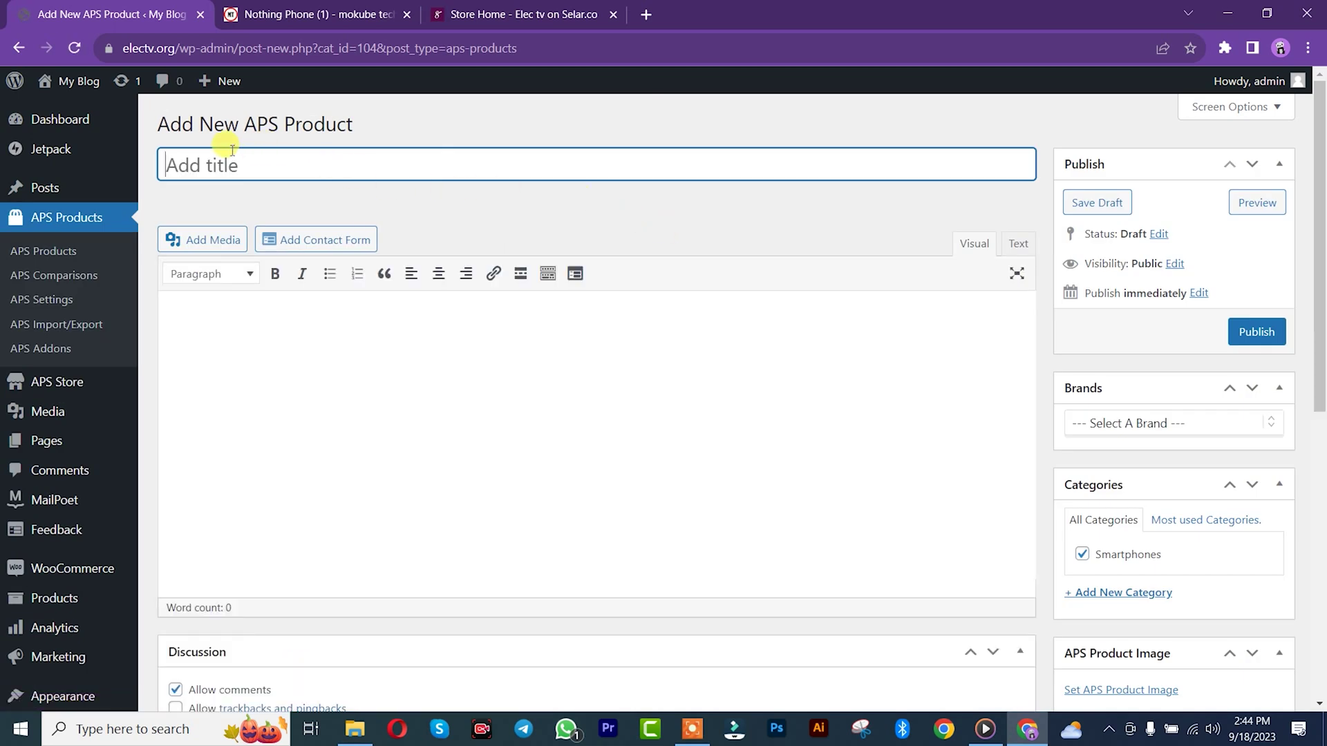
# - Title the product Nothing Phone (1), copied from the reference page, and set its brand to Nothing
pyautogui.click(318, 14)
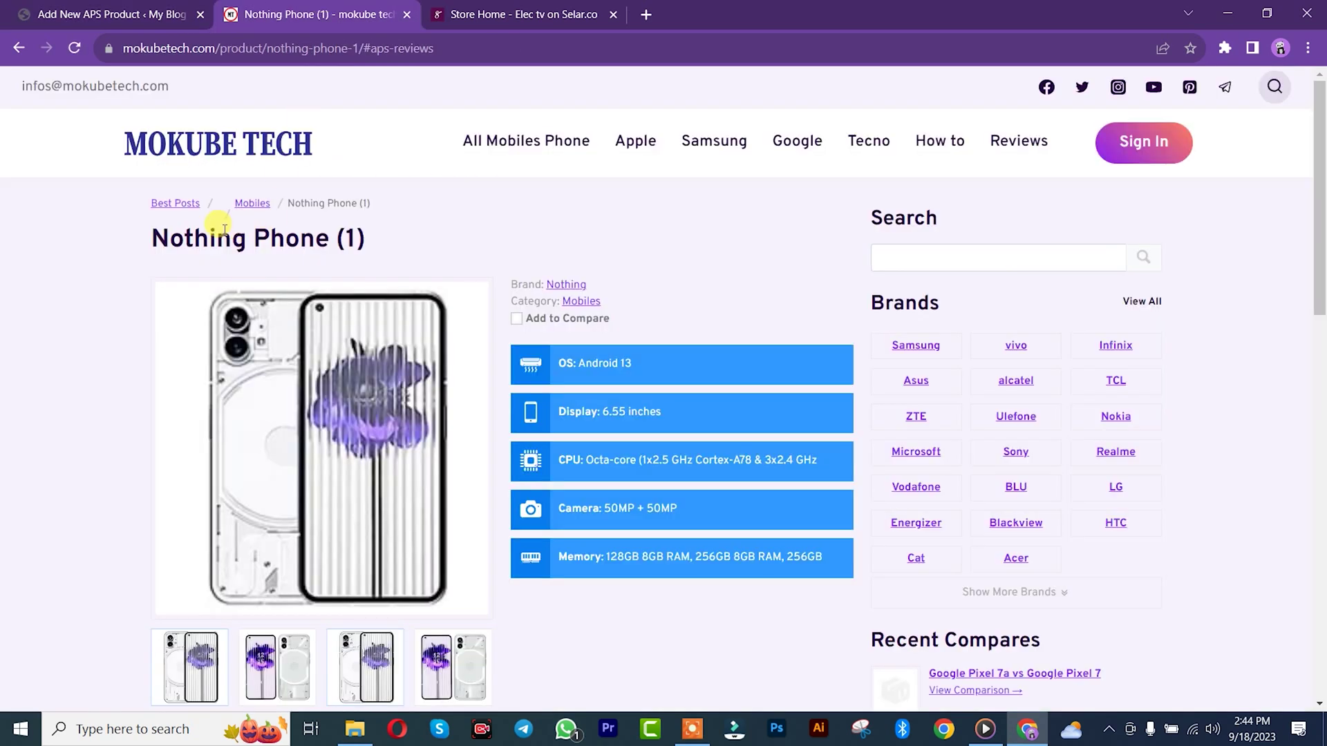
pyautogui.tripleClick(223, 229)
pyautogui.rightClick(200, 242)
pyautogui.click(207, 255)
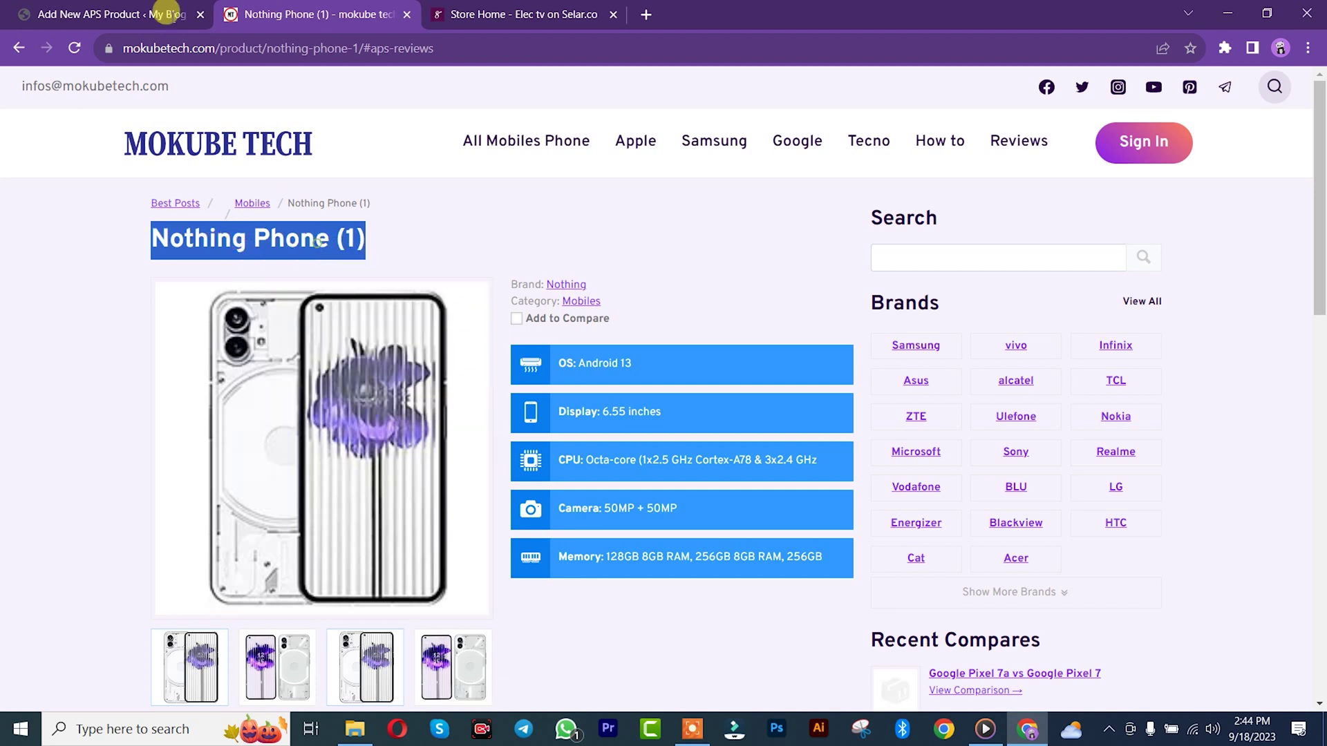
pyautogui.click(103, 14)
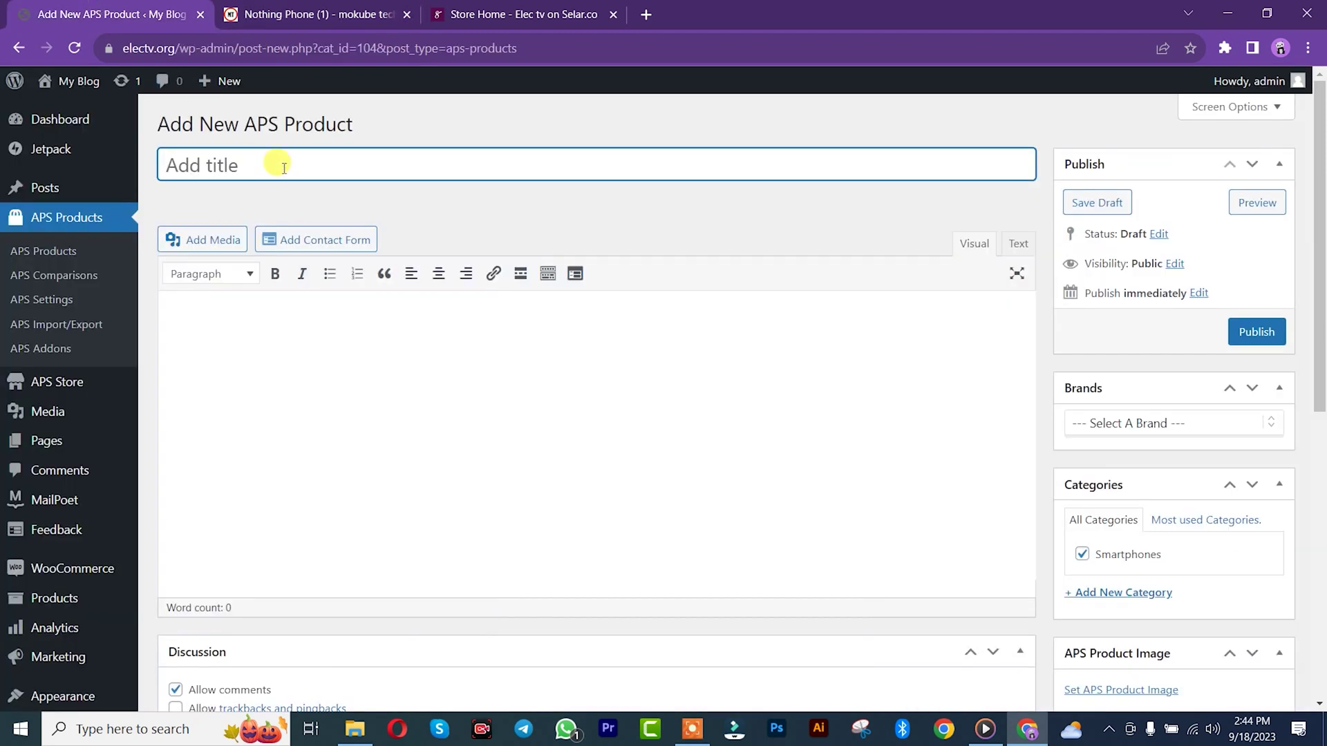
pyautogui.hotkey('ctrl', 'v')
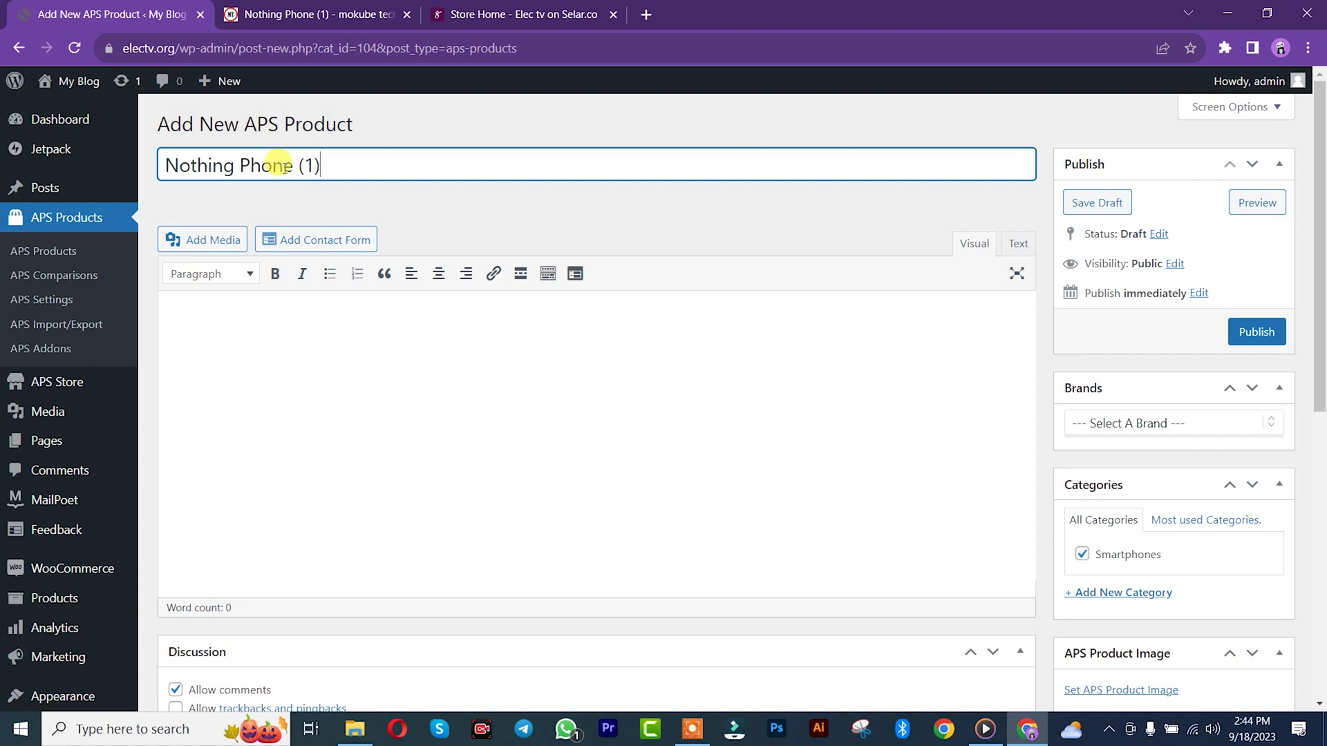
pyautogui.click(1164, 434)
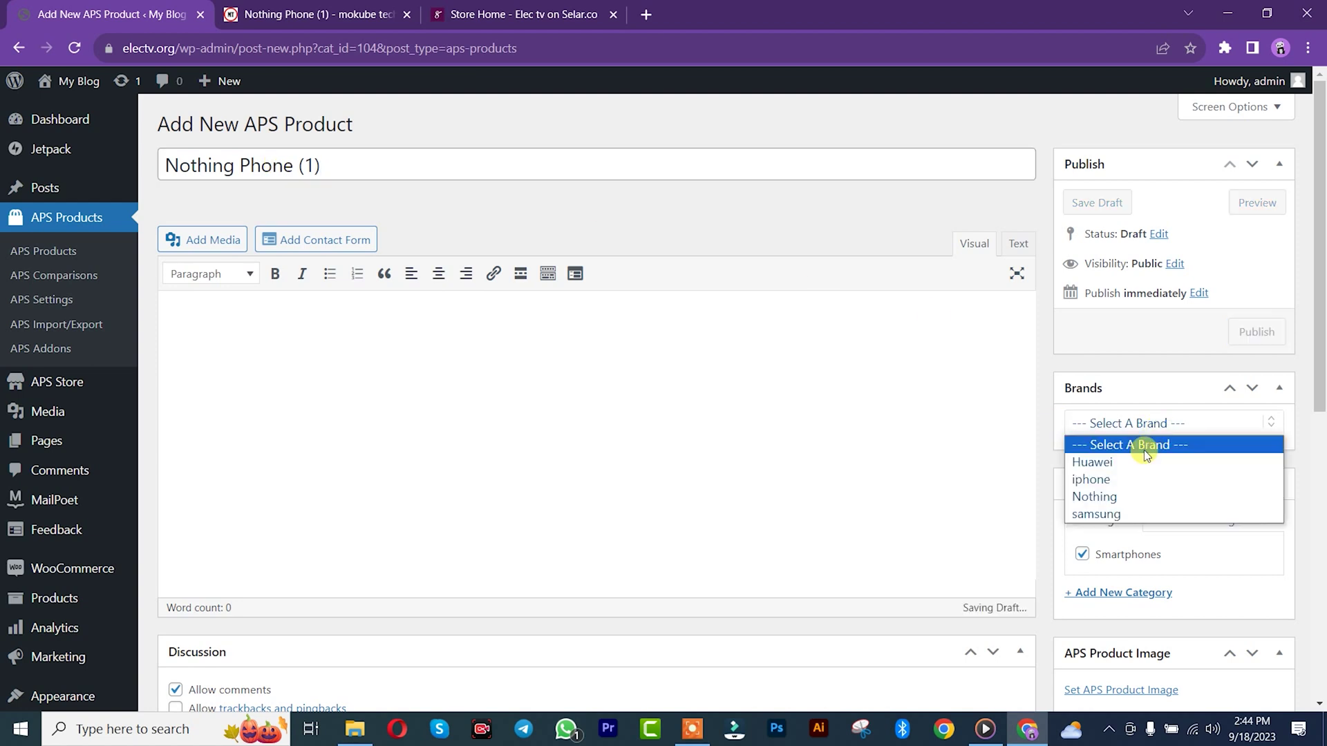
pyautogui.click(1125, 498)
# - Save the main Nothing Phone (1) image from the reference page to Downloads as Nothing-2-200x200 (1).webp
pyautogui.moveTo(1321, 395); pyautogui.dragTo(1320, 486)
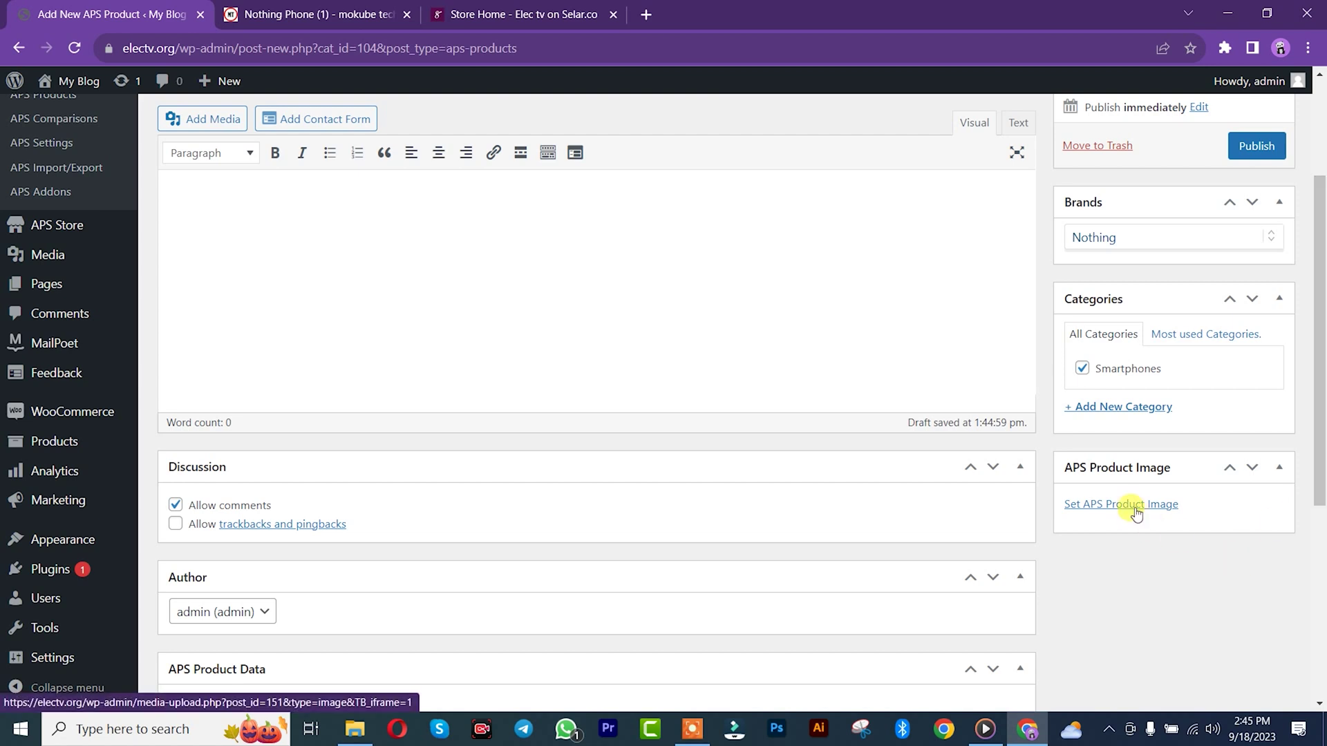
pyautogui.click(318, 14)
pyautogui.rightClick(330, 390)
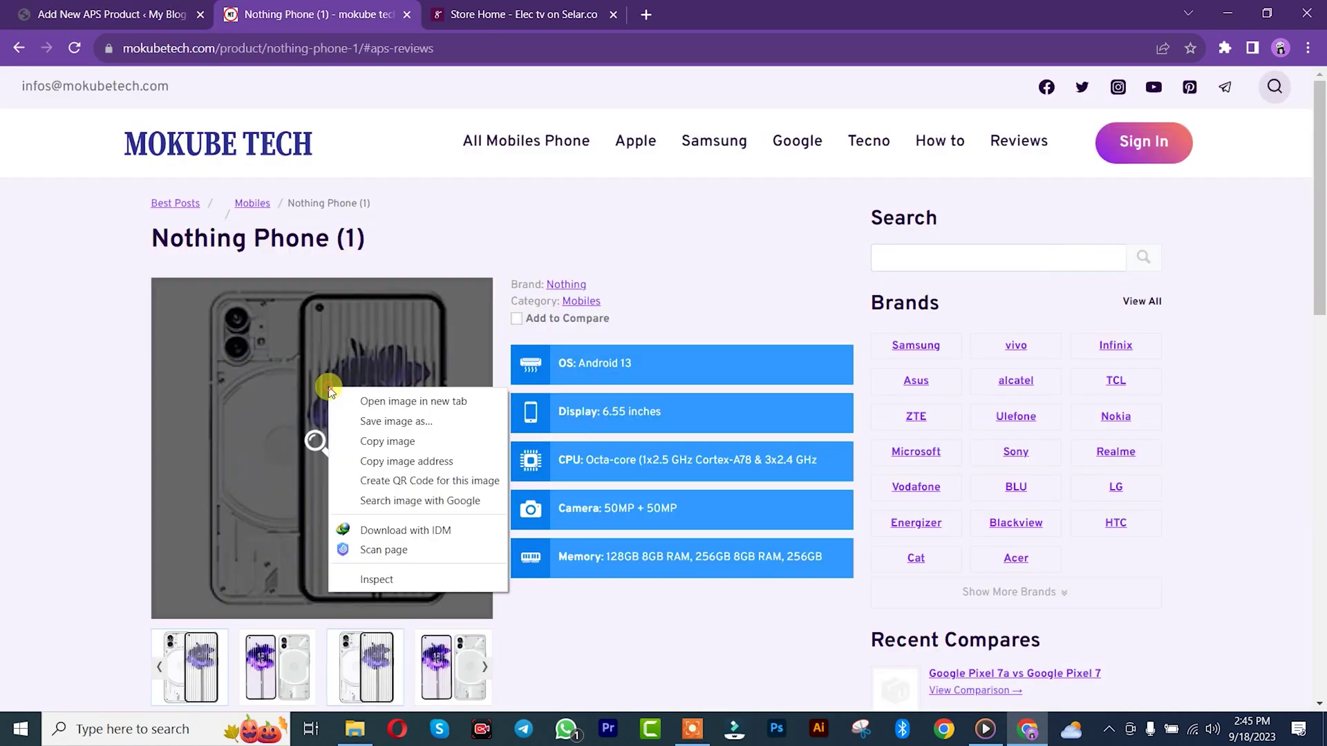
pyautogui.click(382, 423)
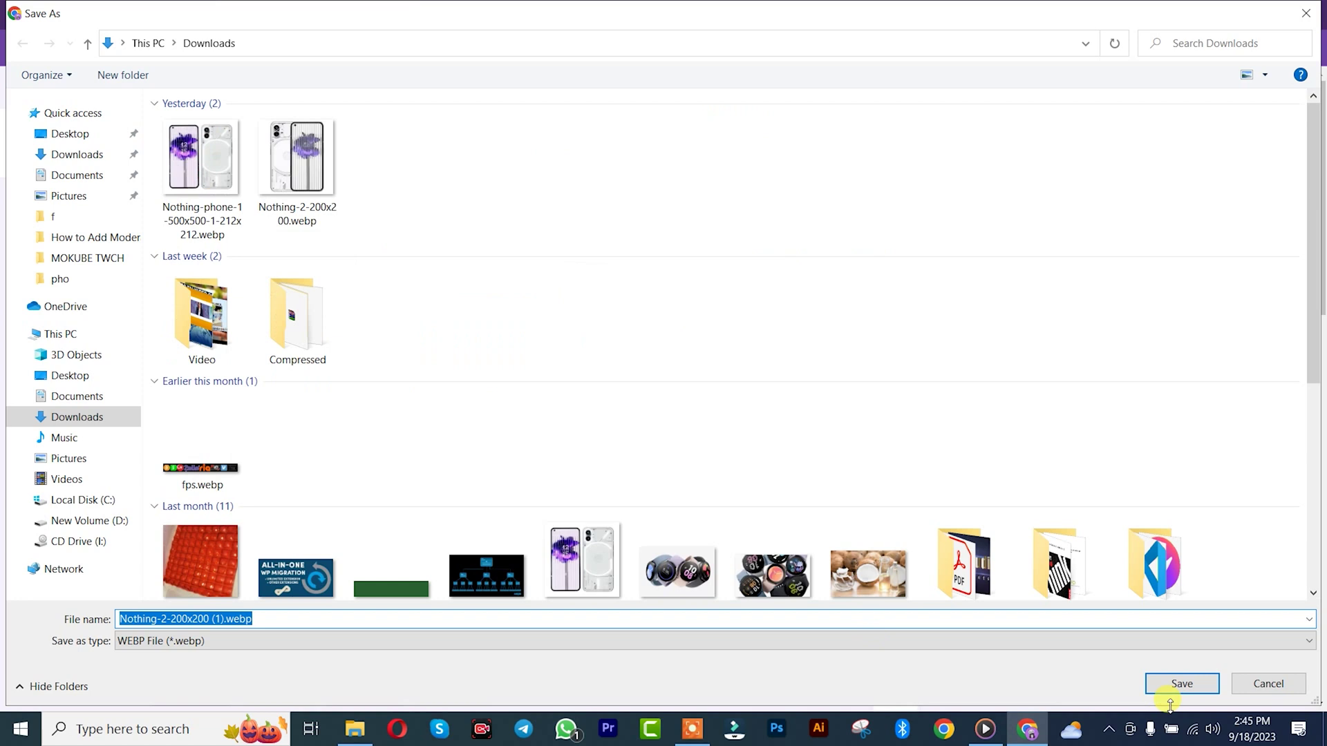
pyautogui.click(1180, 693)
# - Upload Nothing-2-200x200 (1).webp as the APS product image and publish the product
pyautogui.click(110, 14)
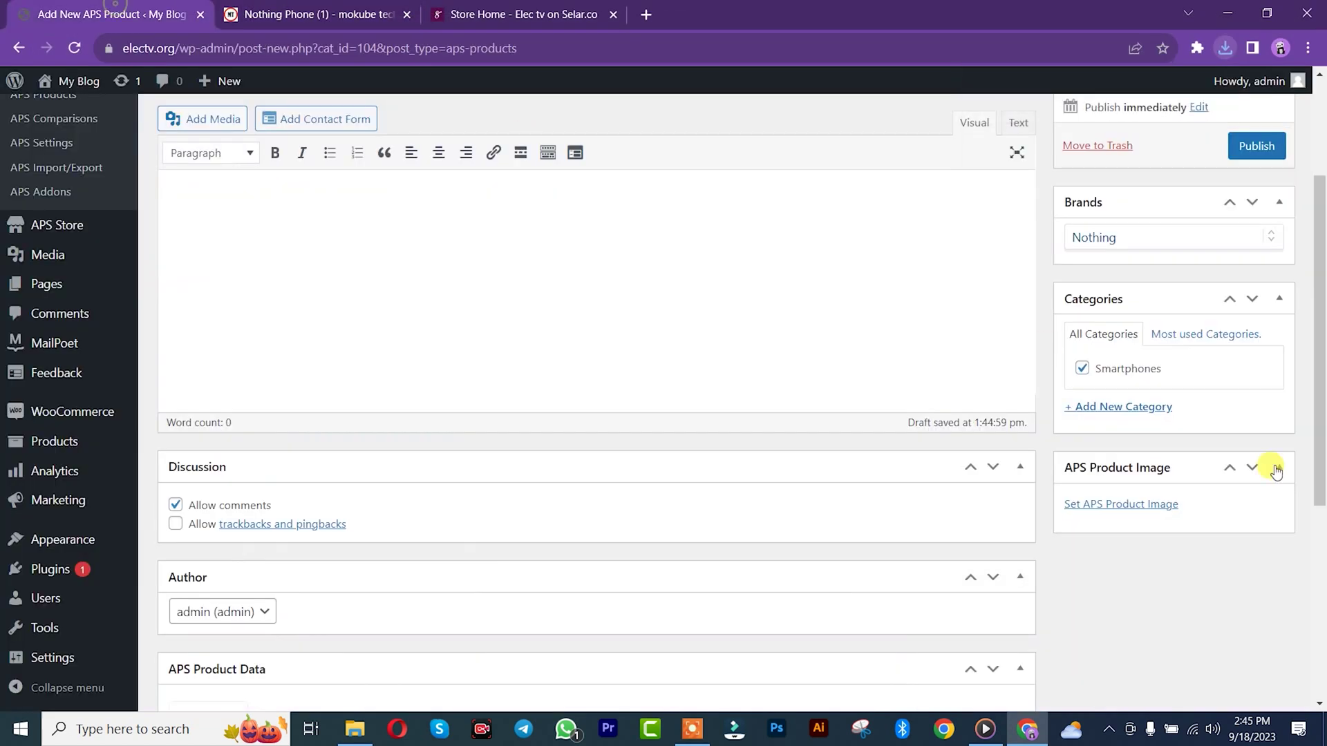
pyautogui.click(1134, 504)
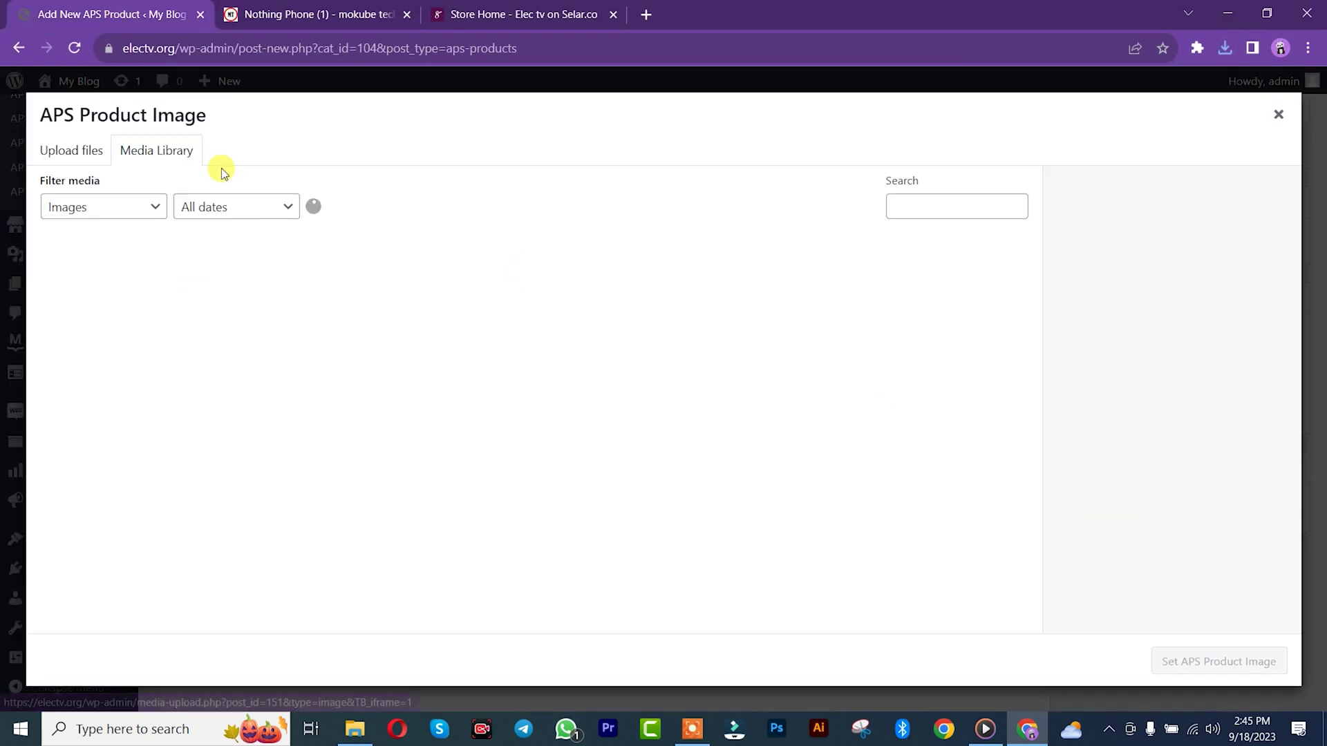
pyautogui.click(46, 151)
pyautogui.click(705, 396)
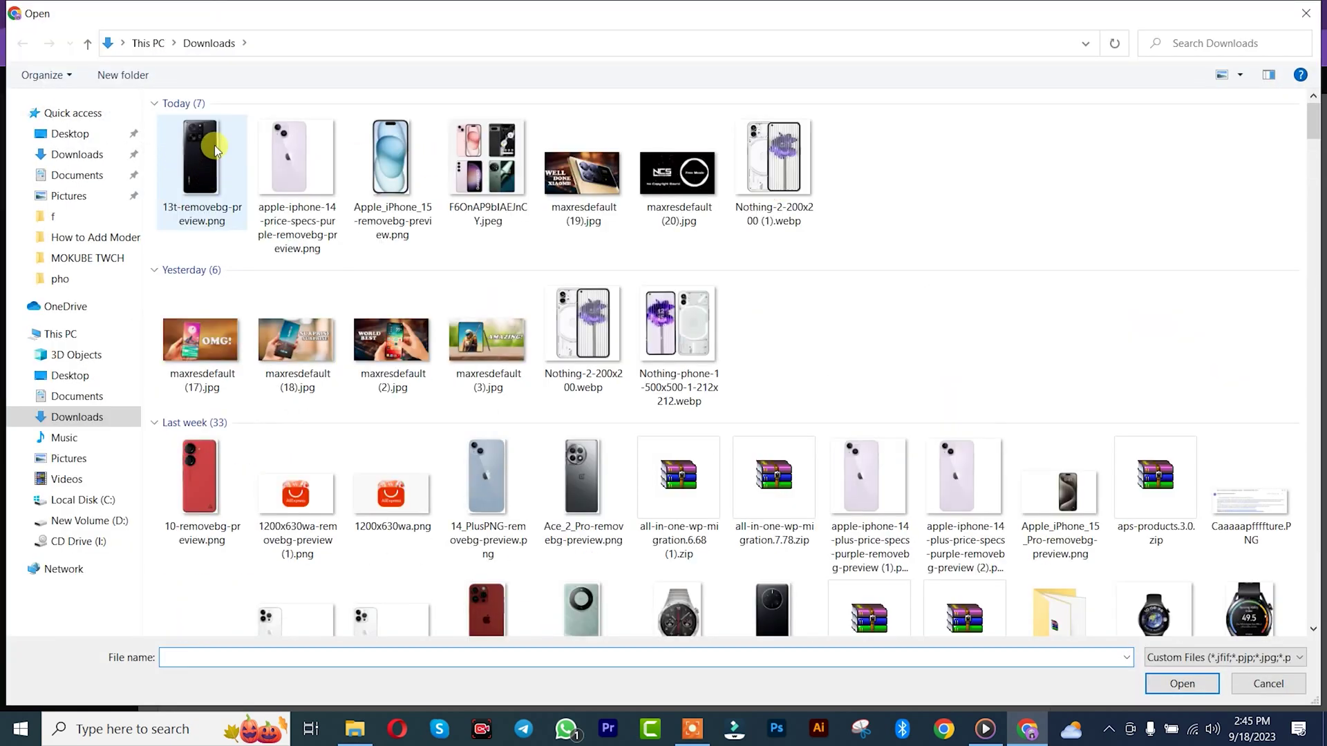
pyautogui.click(215, 149)
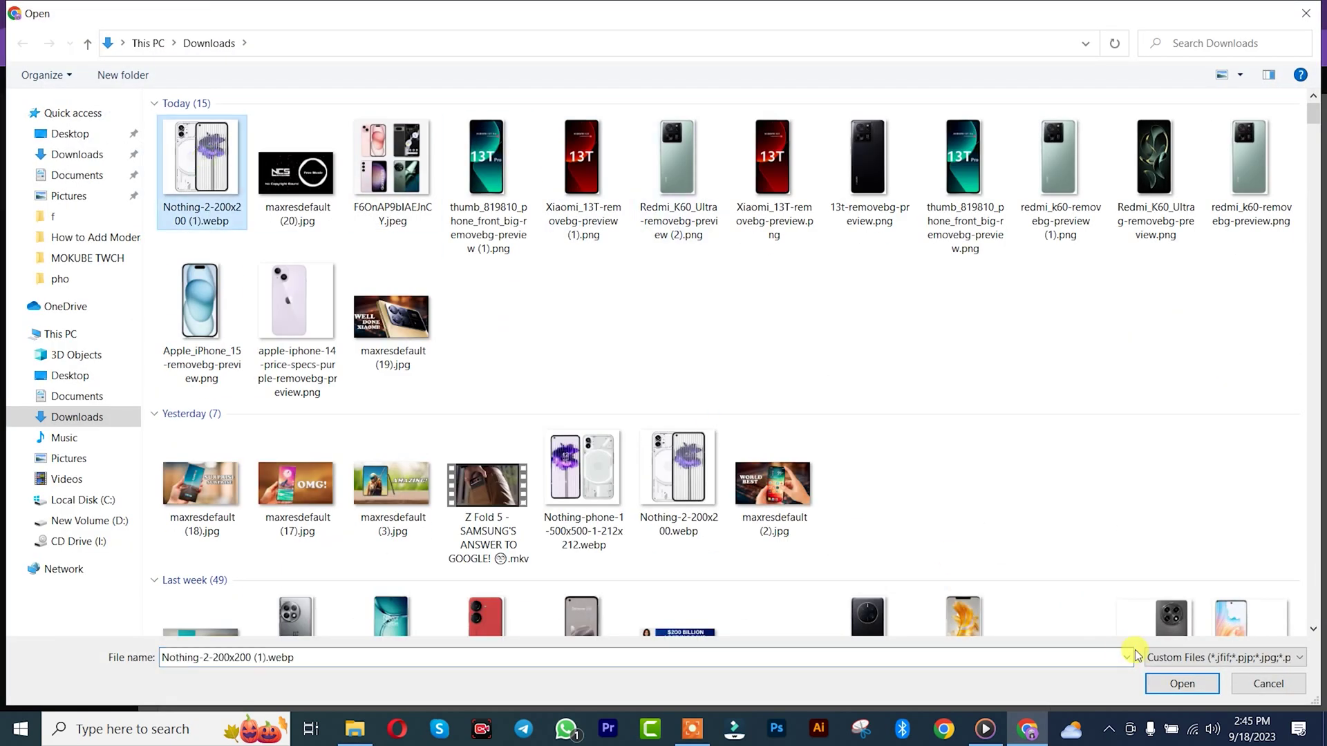
pyautogui.click(1173, 684)
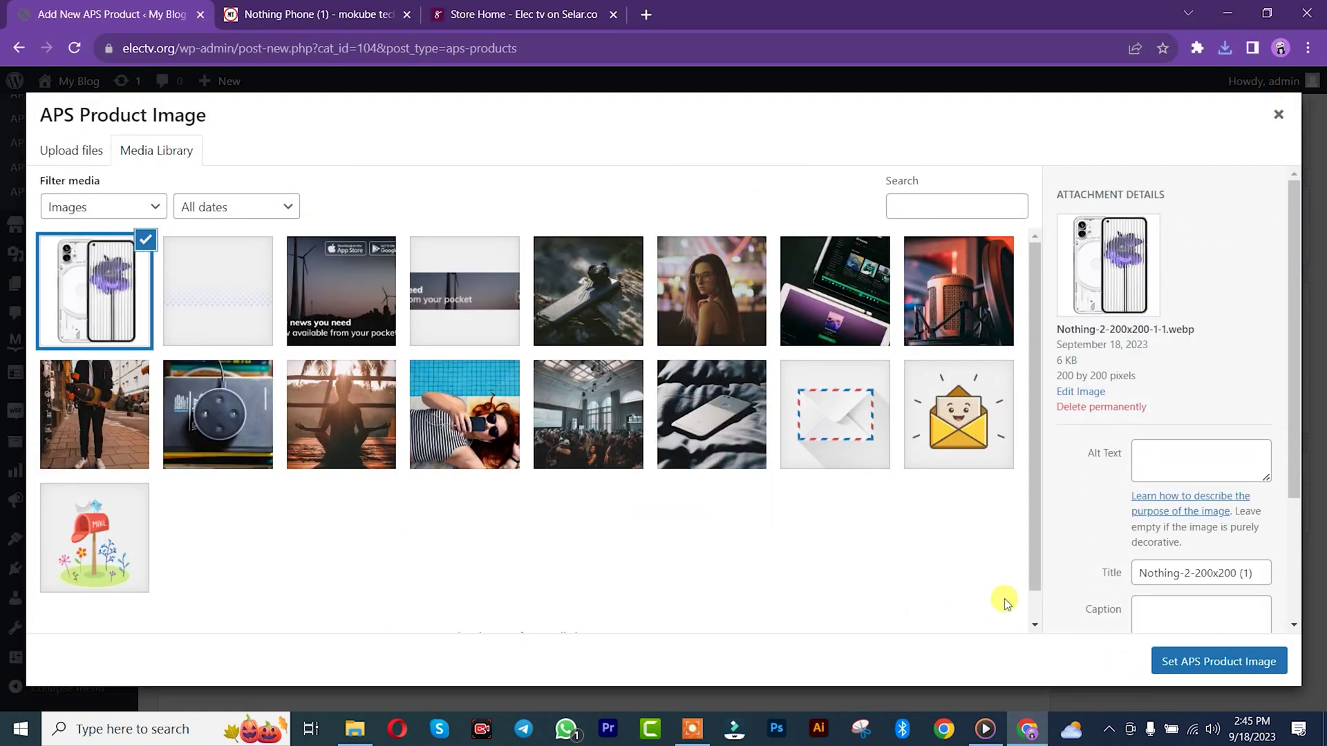
pyautogui.click(1198, 662)
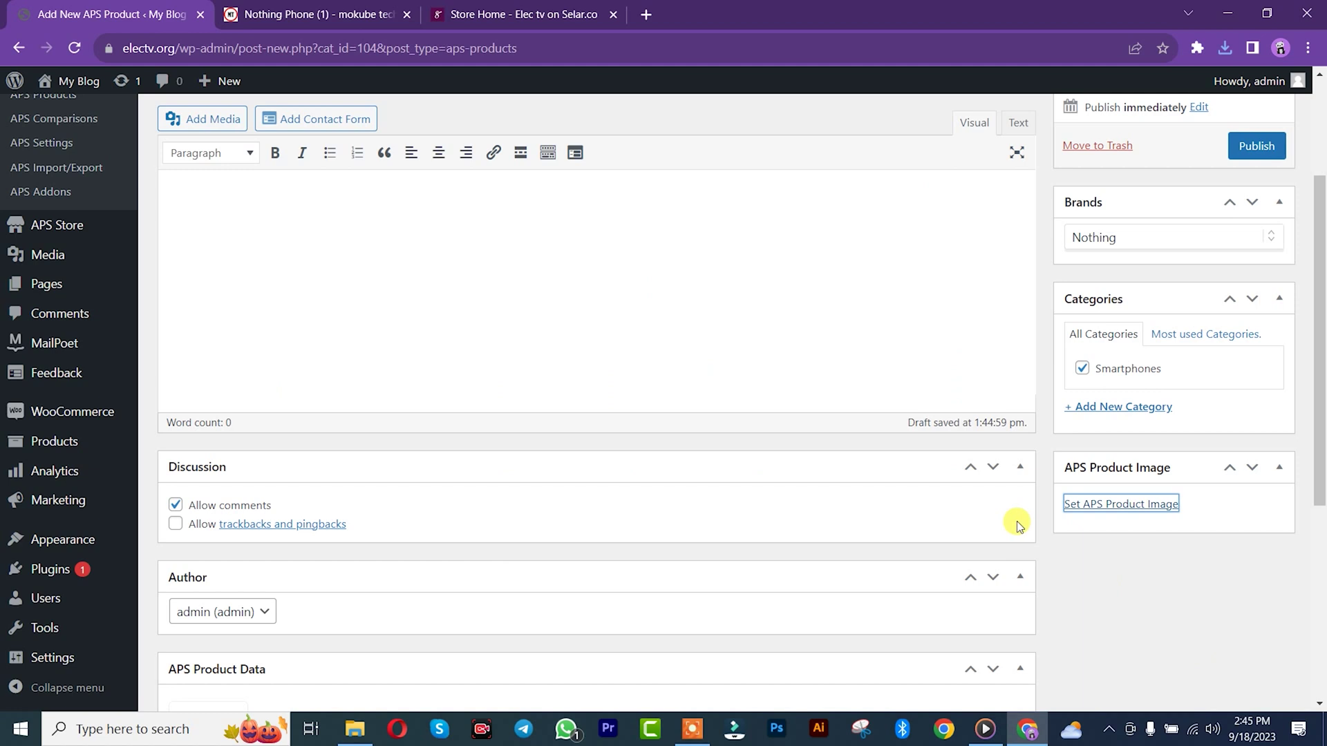
pyautogui.click(1257, 147)
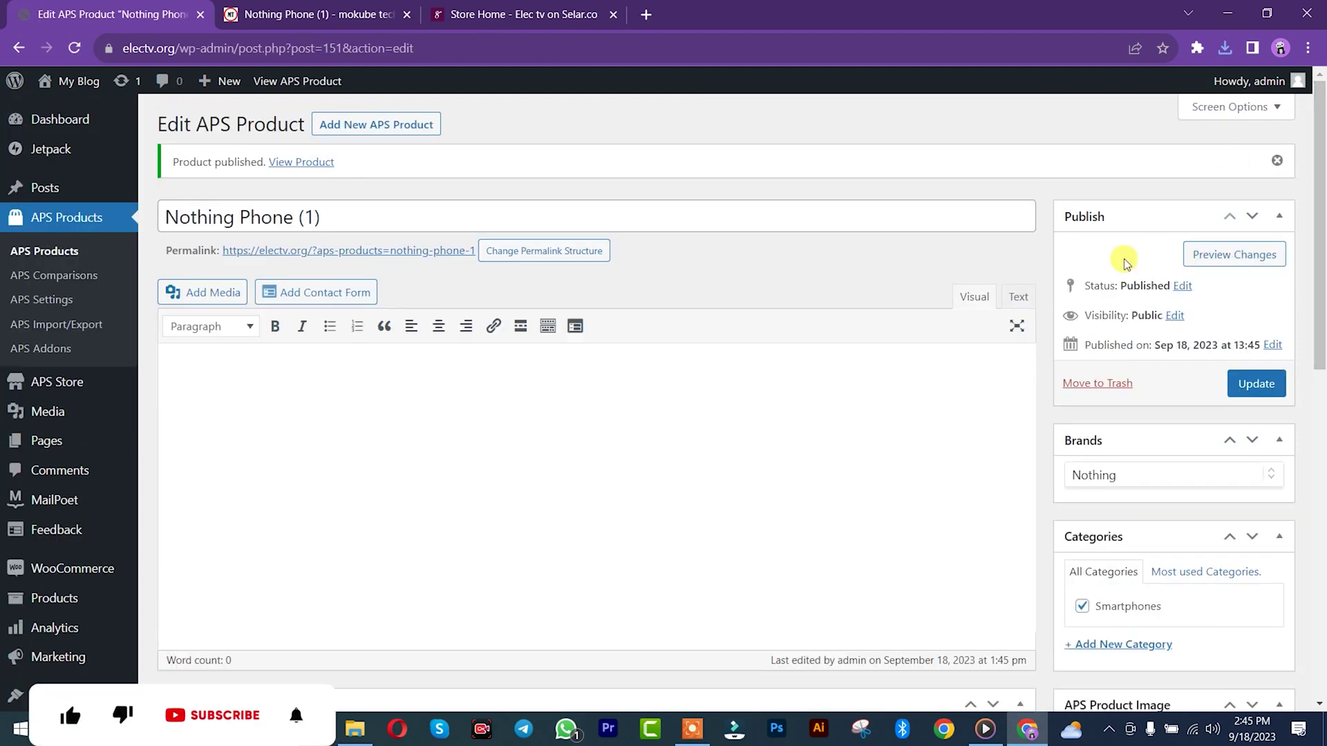
# - Preview the product page and examine its expert rating bars and the review form's rating sliders
pyautogui.click(1227, 255)
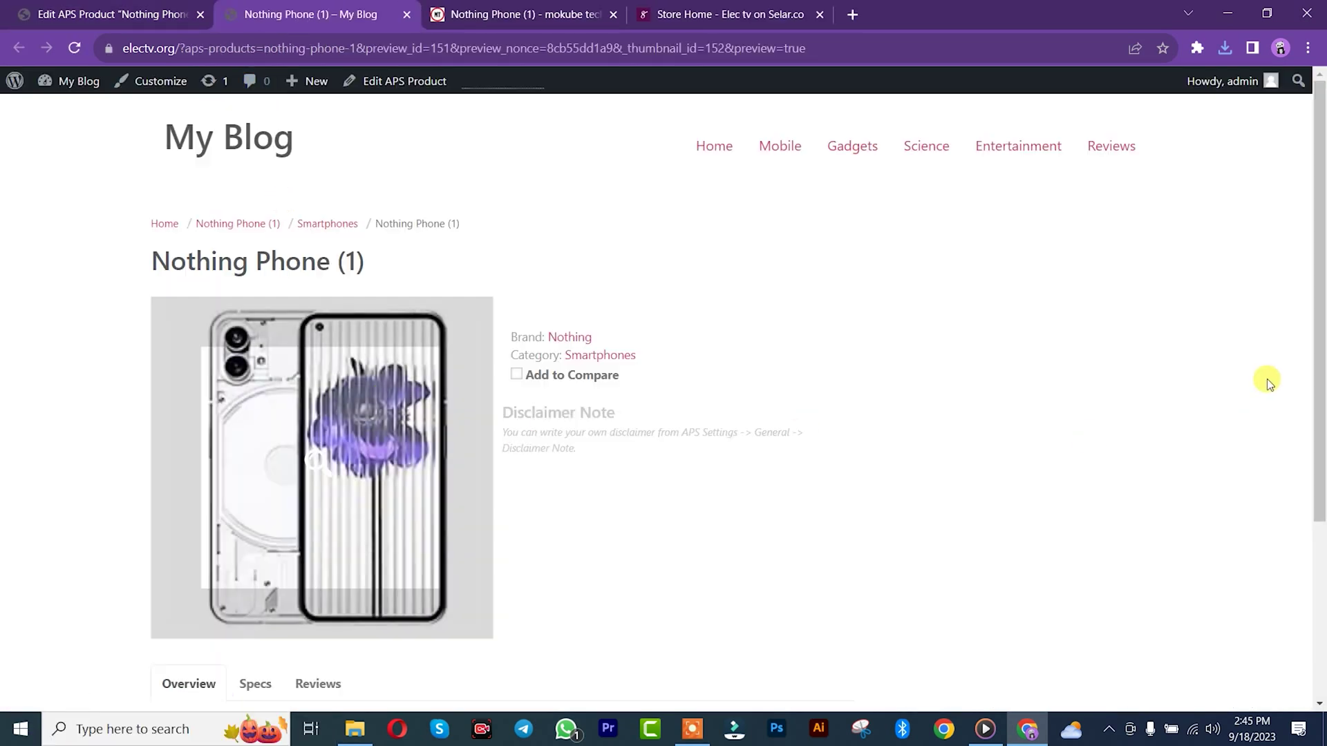
pyautogui.moveTo(1313, 350); pyautogui.dragTo(1317, 507)
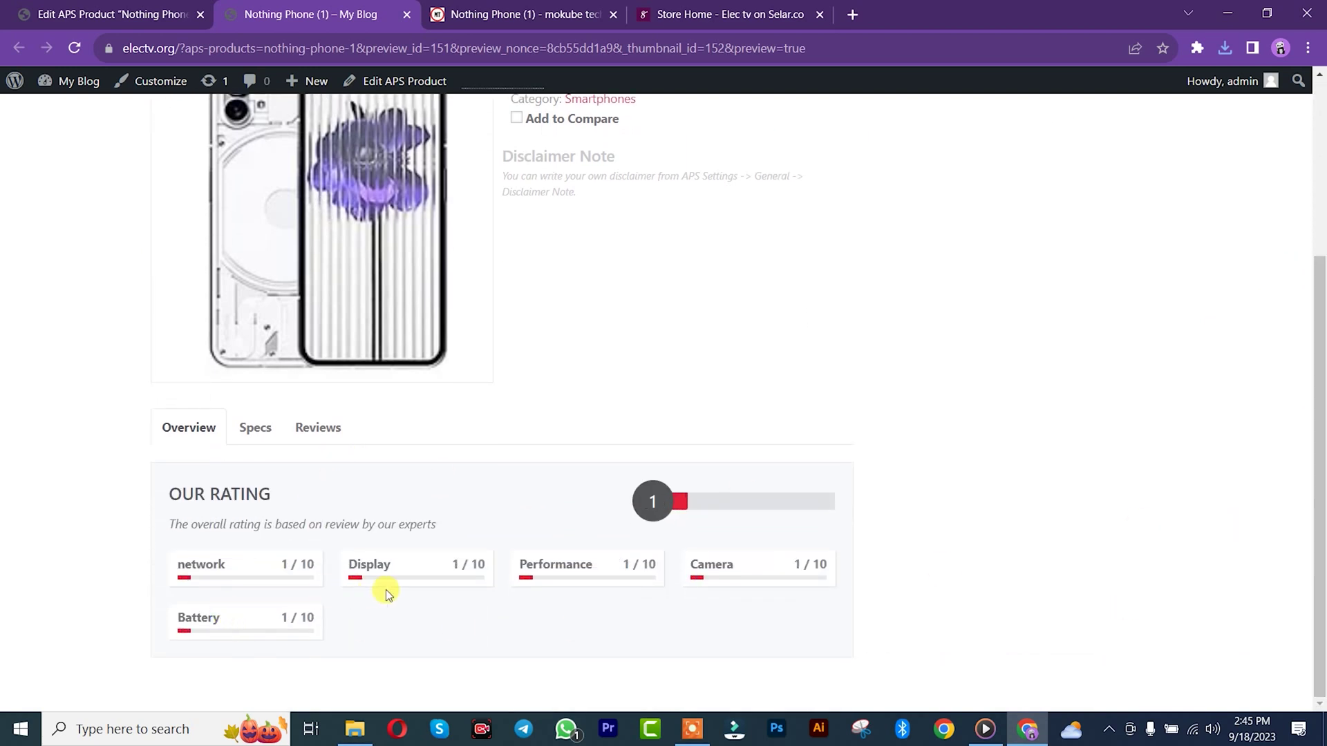
pyautogui.click(316, 430)
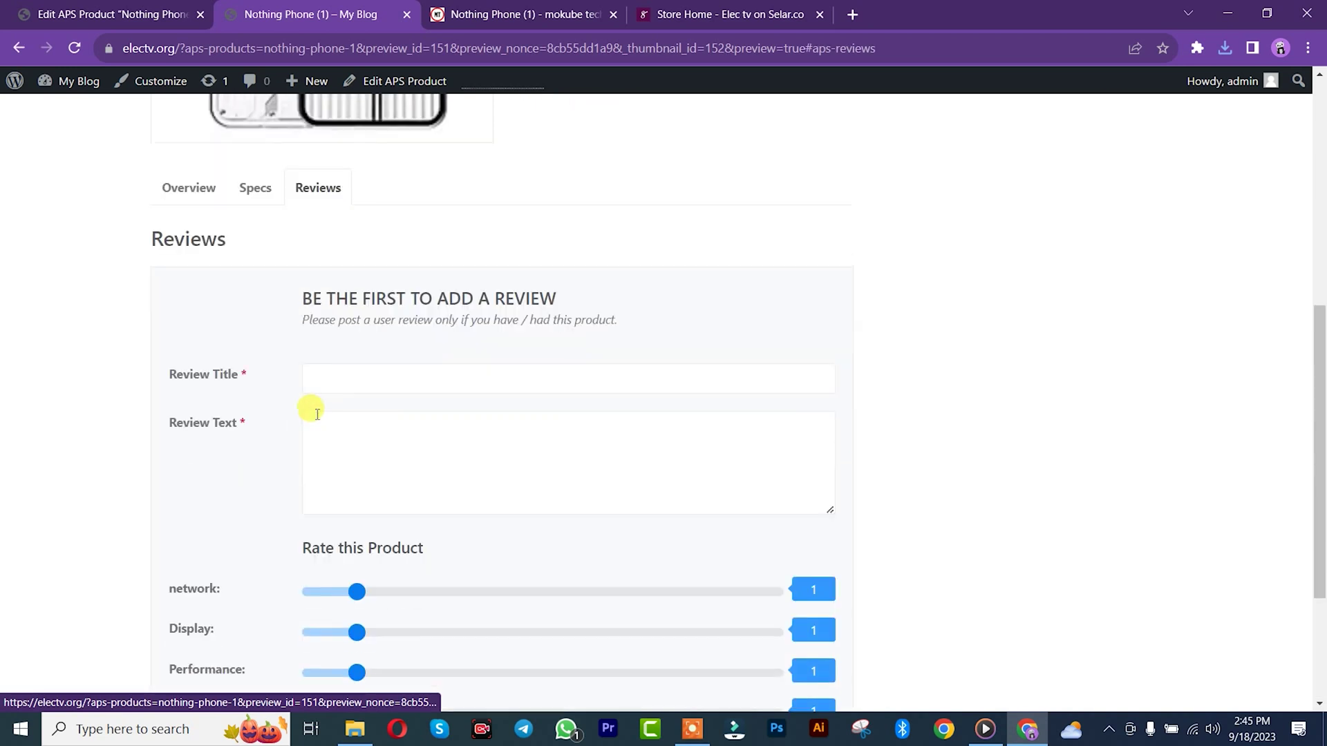
pyautogui.moveTo(364, 503); pyautogui.dragTo(681, 505)
pyautogui.moveTo(357, 559); pyautogui.dragTo(409, 541)
pyautogui.click(35, 7)
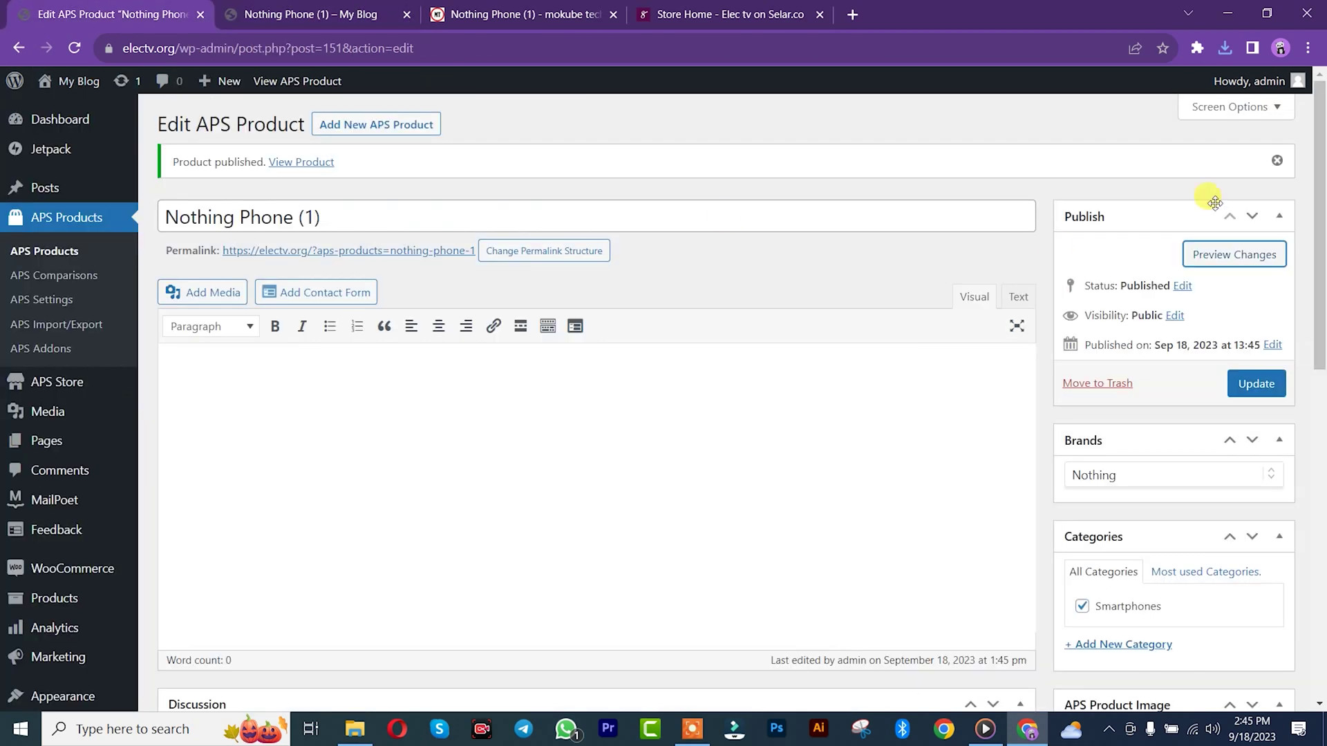
# - Set the product's price to 450 and quantity to 12, keeping its availability In Stock
pyautogui.moveTo(1318, 252); pyautogui.dragTo(1320, 572)
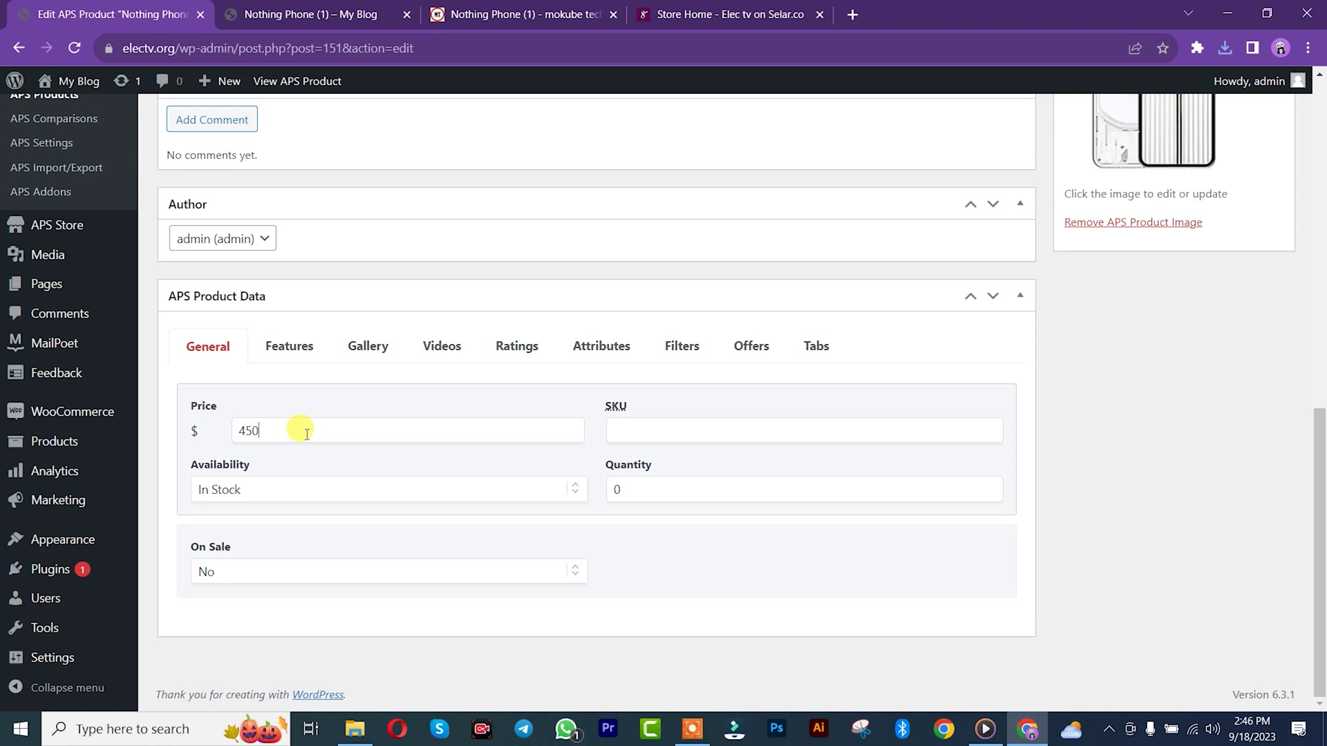
pyautogui.click(238, 491)
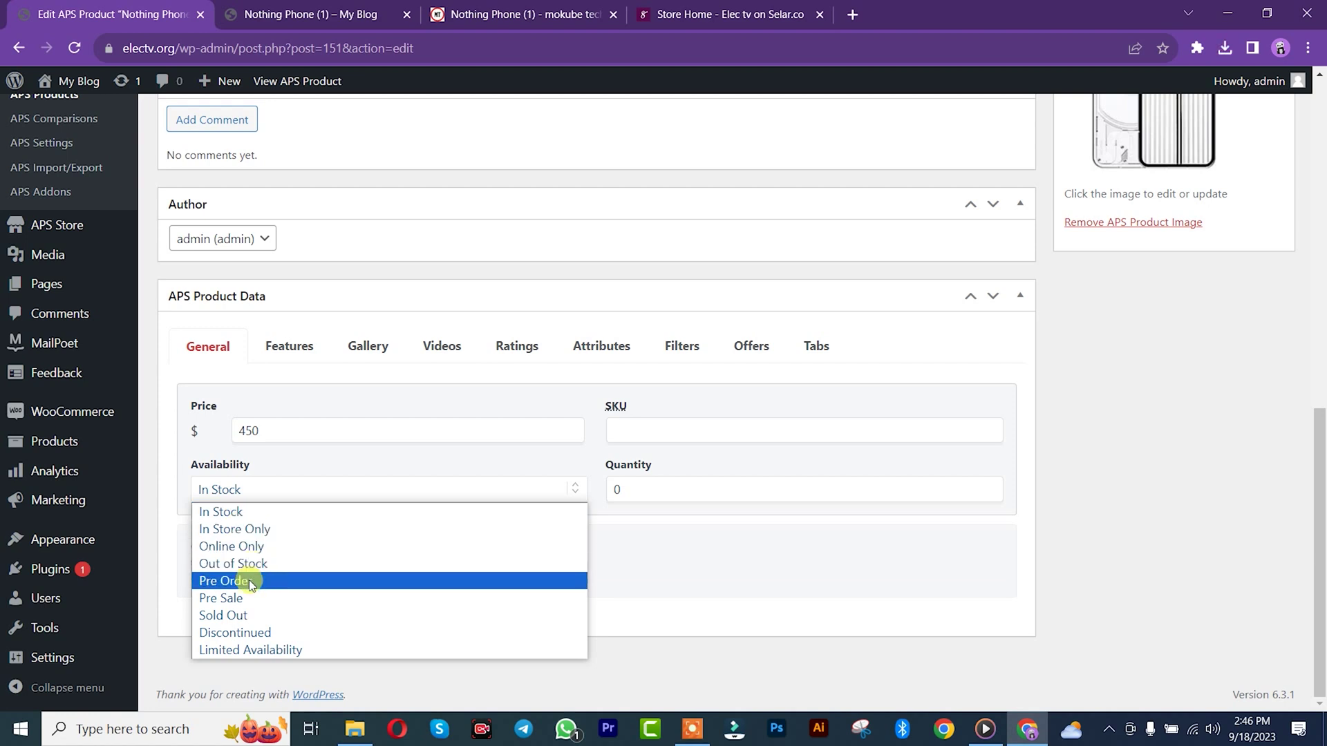
pyautogui.click(634, 563)
pyautogui.moveTo(640, 492); pyautogui.dragTo(613, 489)
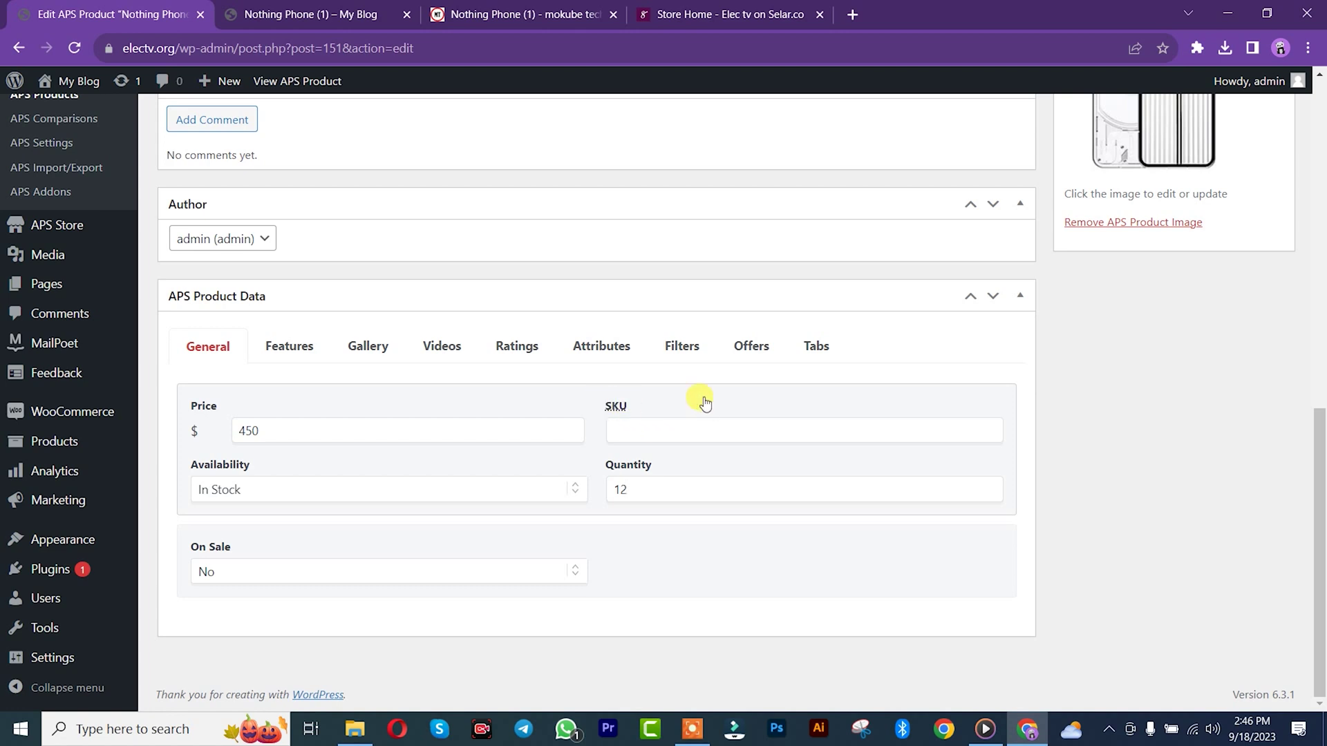
# - Set the product's features style to List Style, checking it against the feature layout on the reference page
pyautogui.click(289, 346)
pyautogui.click(307, 595)
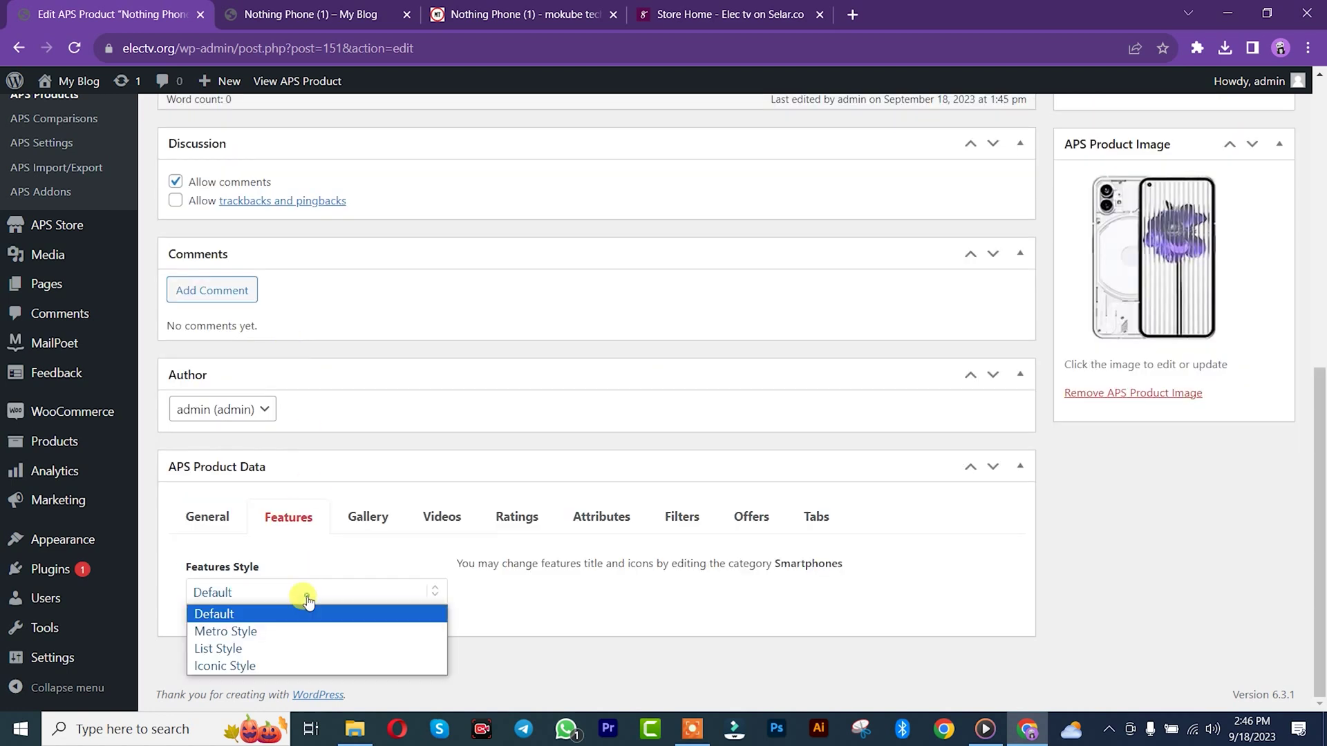
pyautogui.click(267, 648)
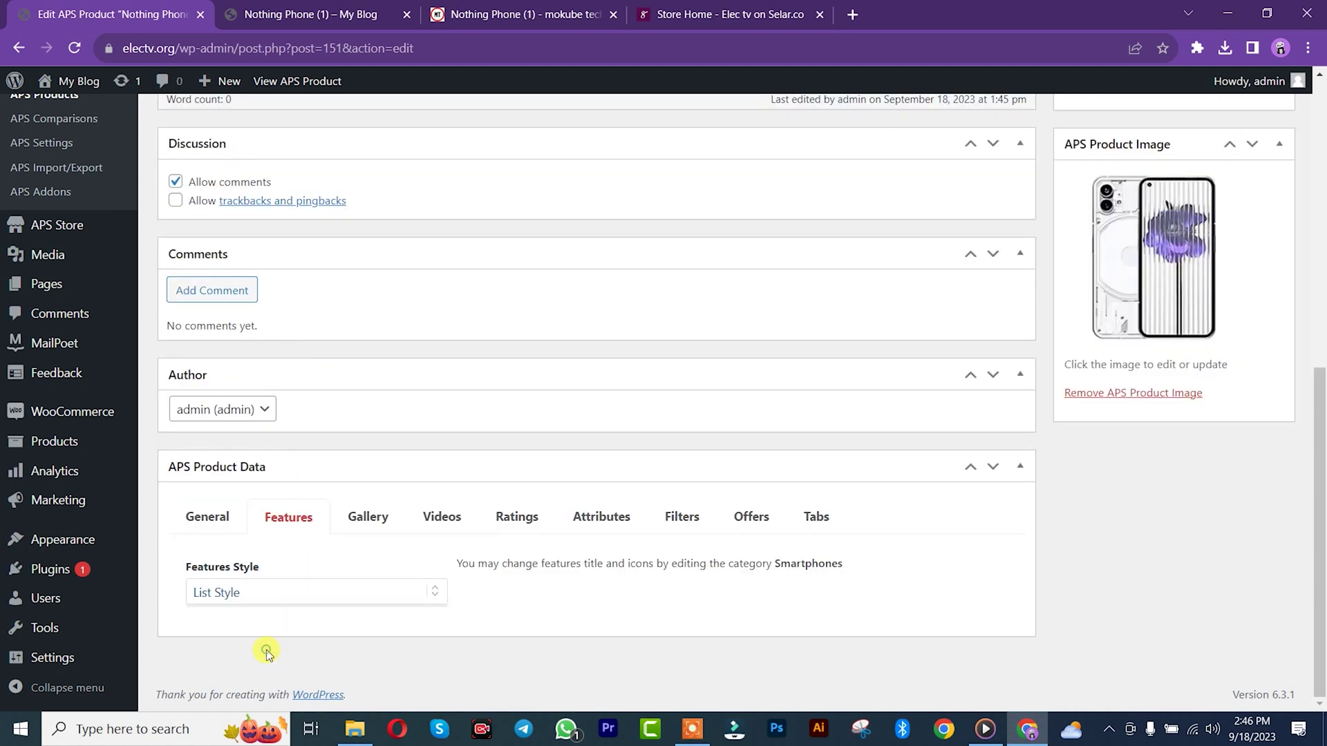
pyautogui.click(512, 15)
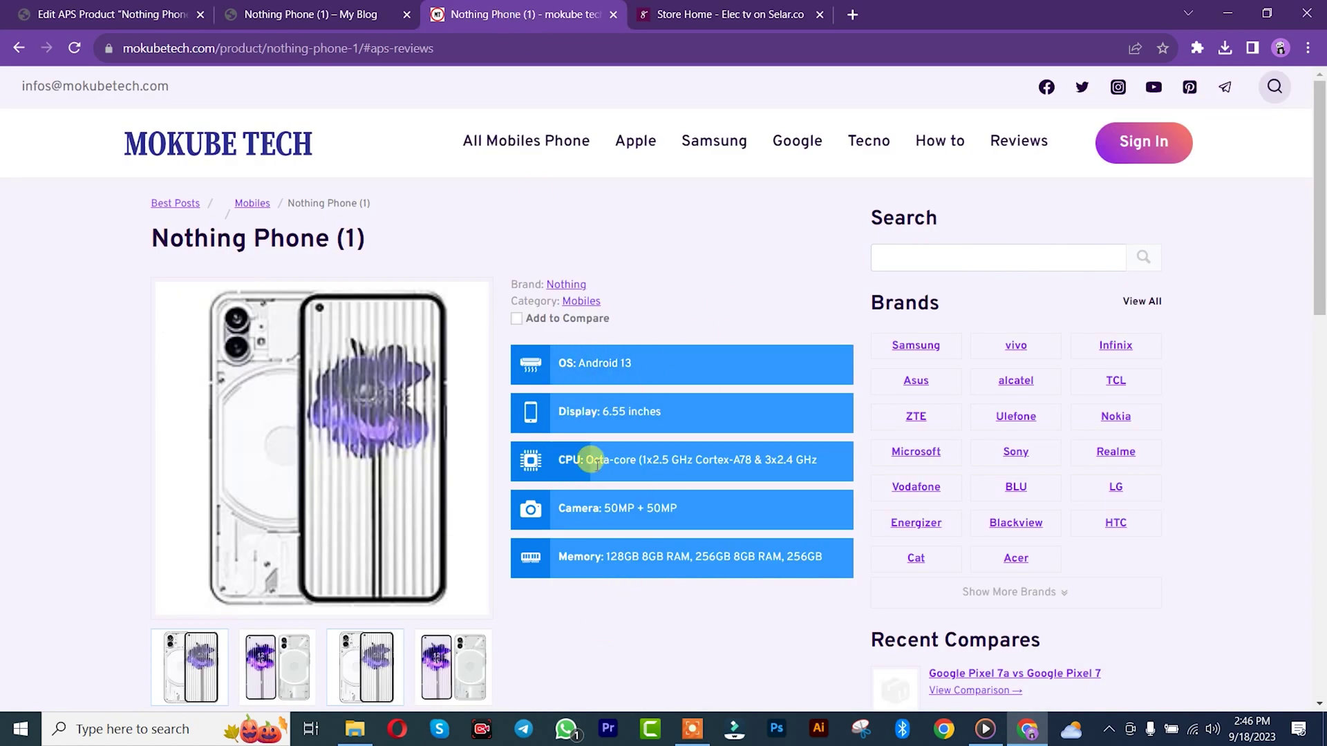
pyautogui.click(104, 13)
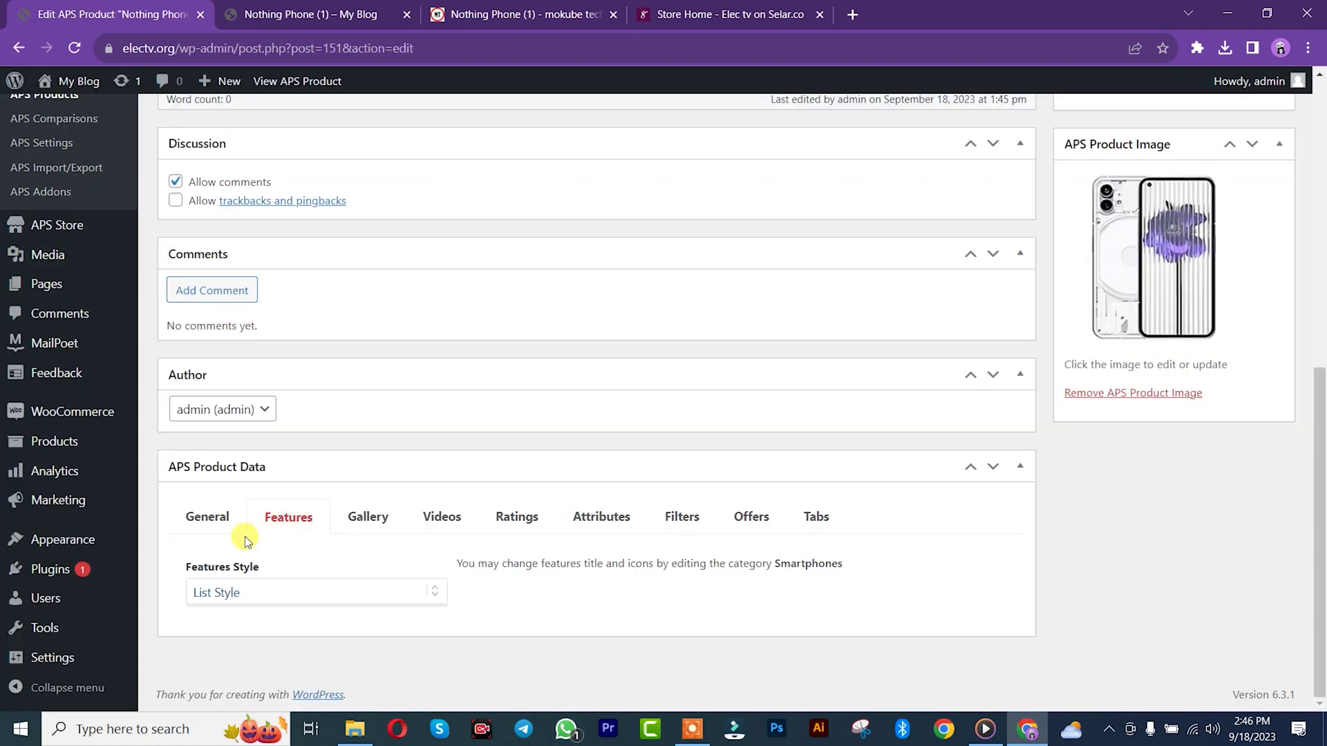
pyautogui.click(243, 594)
pyautogui.click(230, 649)
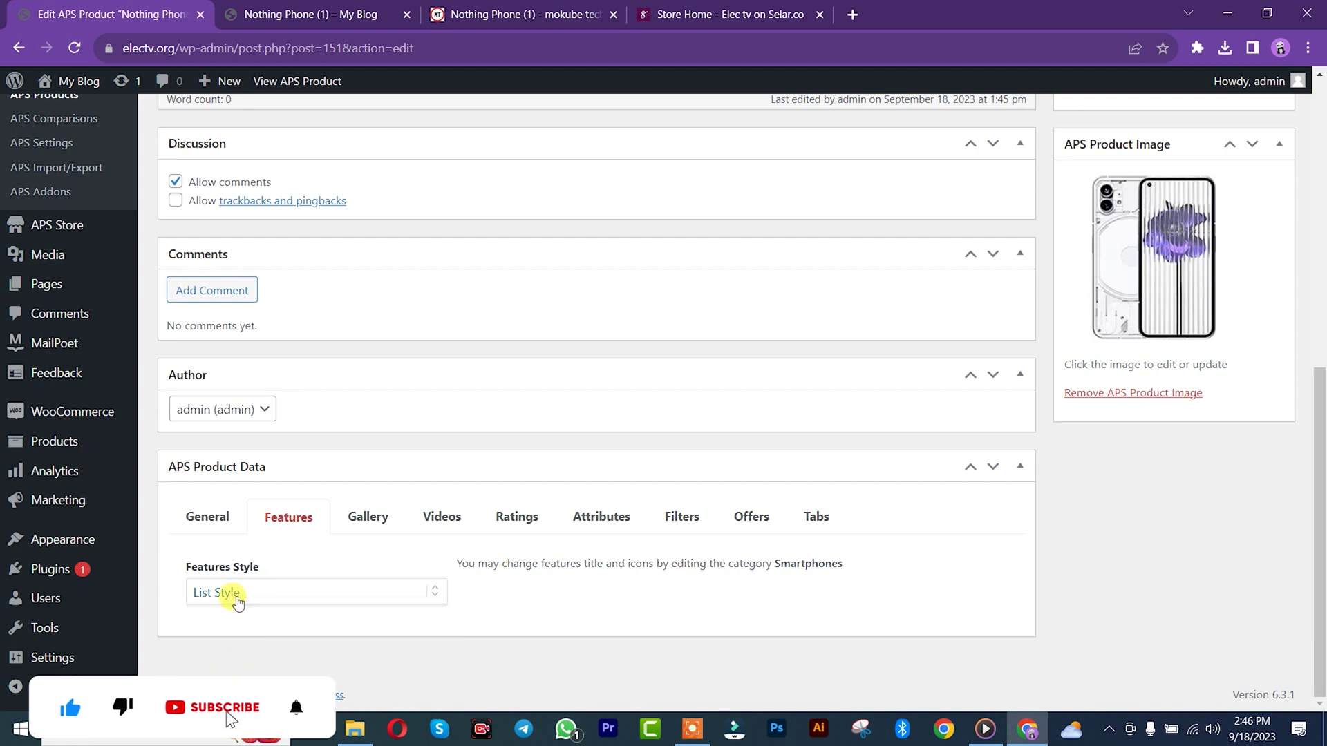
# - Save the second Nothing Phone (1) gallery image from the reference page as Nothing-phone-1-500x500-1-500x500.webp
pyautogui.click(378, 521)
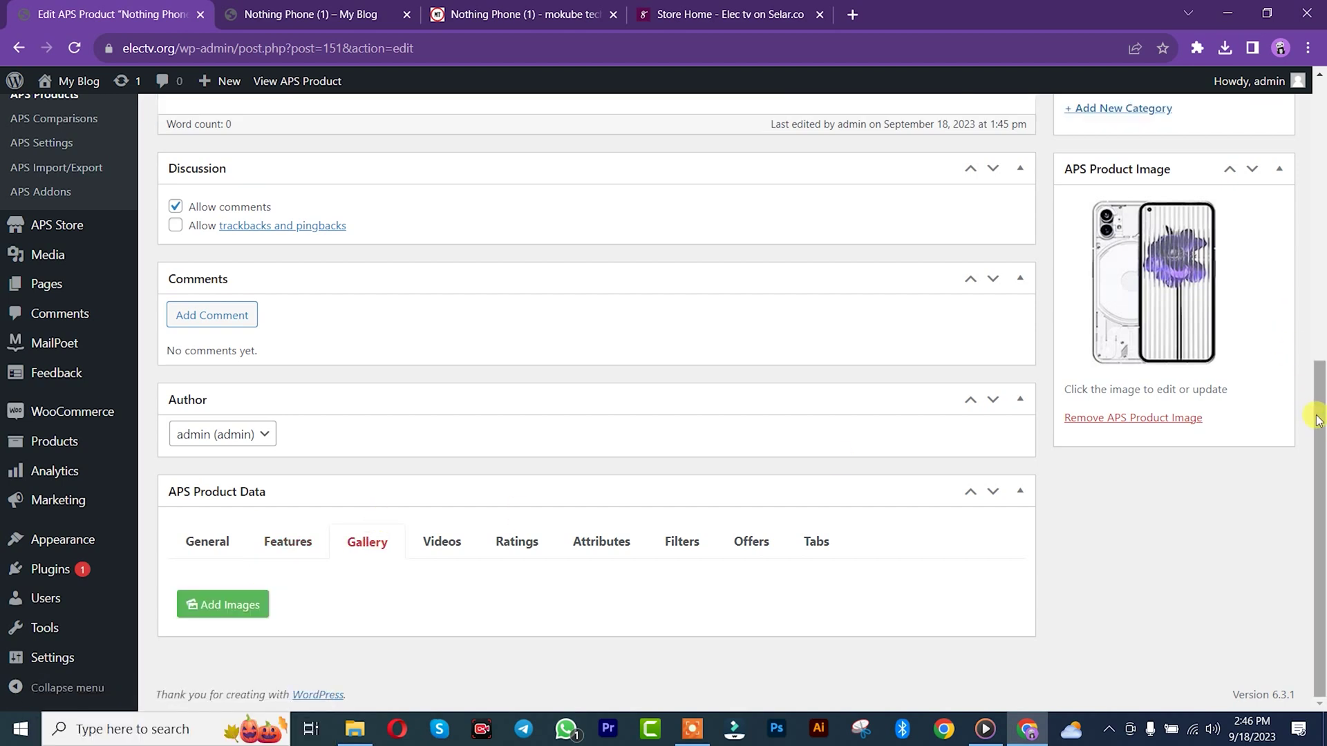
pyautogui.click(475, 12)
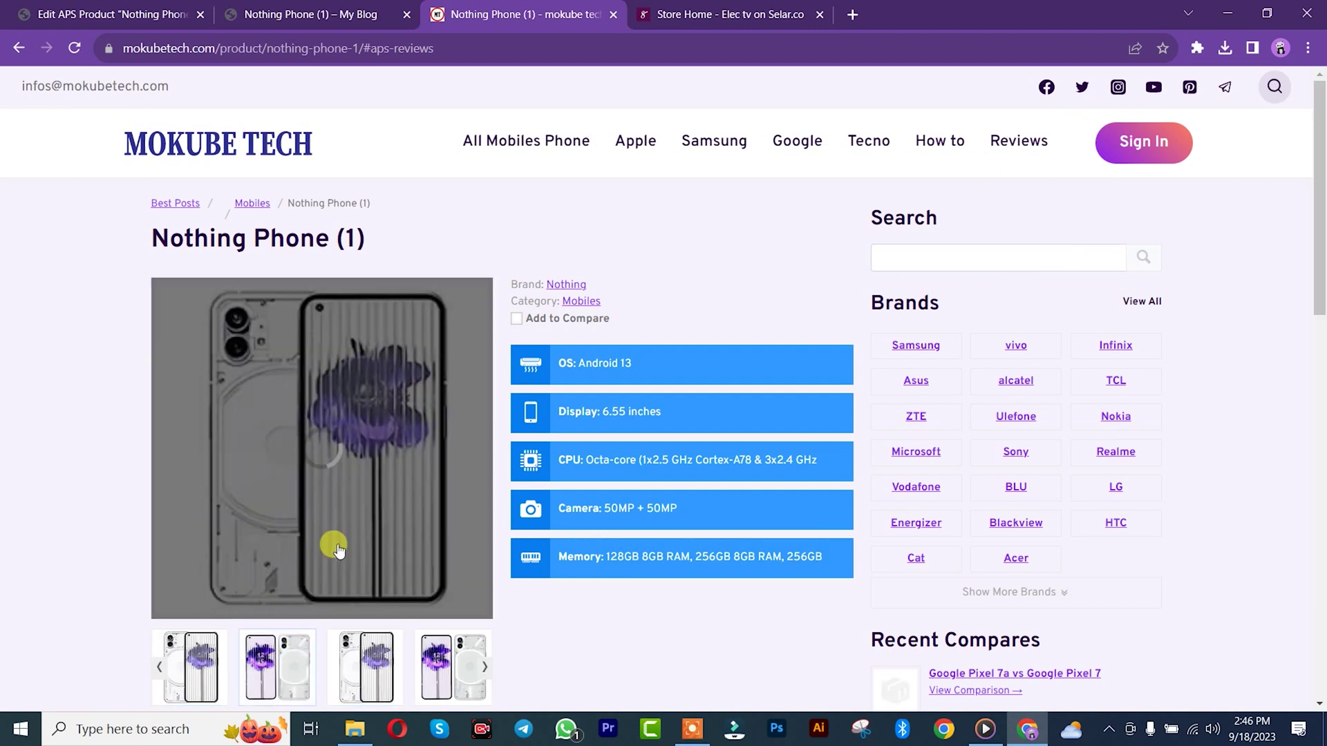
pyautogui.rightClick(278, 467)
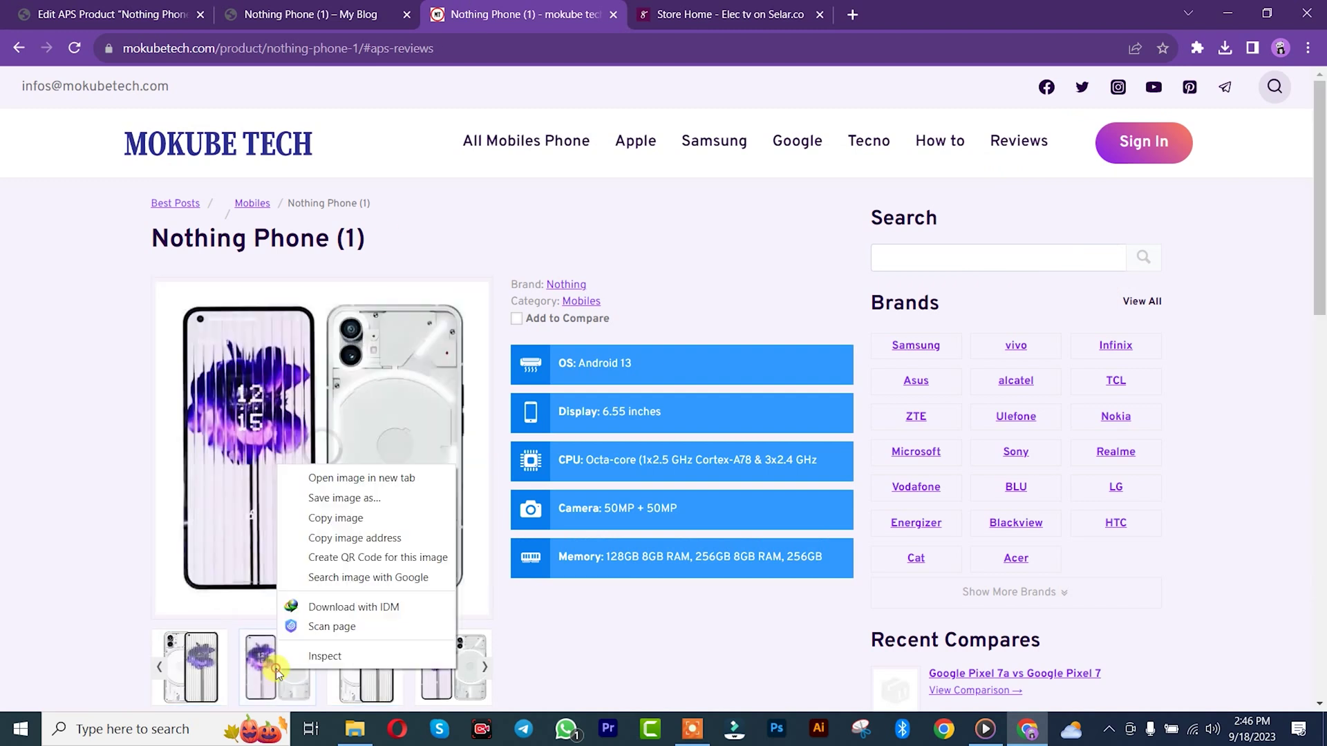
pyautogui.rightClick(326, 358)
pyautogui.click(386, 391)
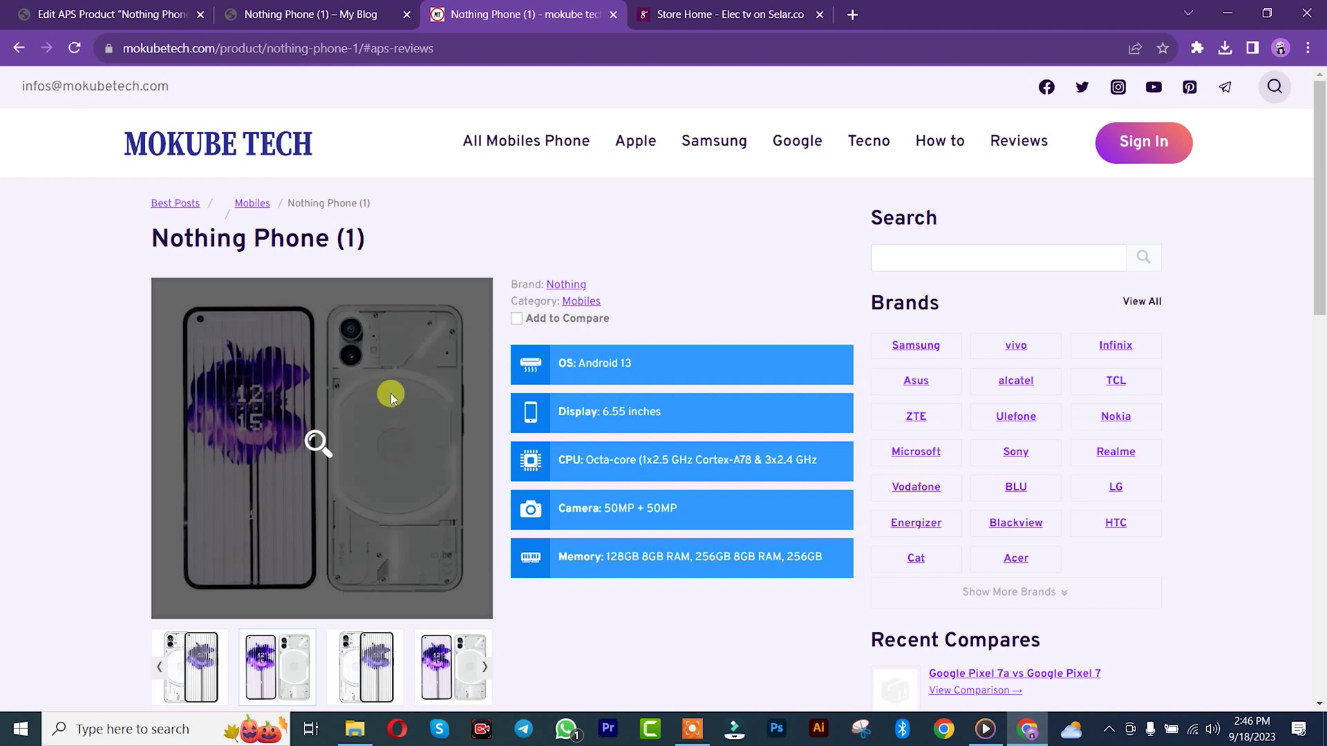
pyautogui.click(1201, 684)
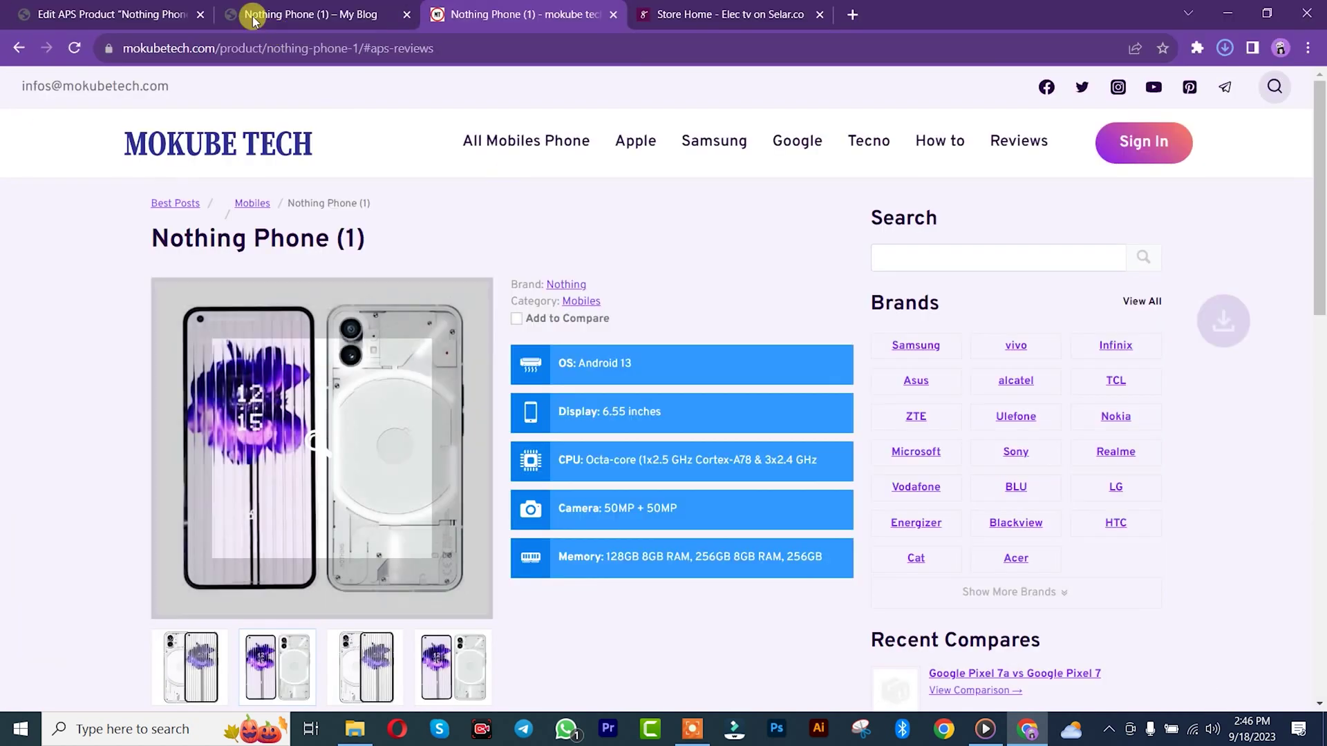
# - Upload Nothing-phone-1-500x500-1-500x500.webp and Nothing-2-200x200 (1).webp and add both images to the product gallery
pyautogui.click(111, 14)
pyautogui.click(247, 606)
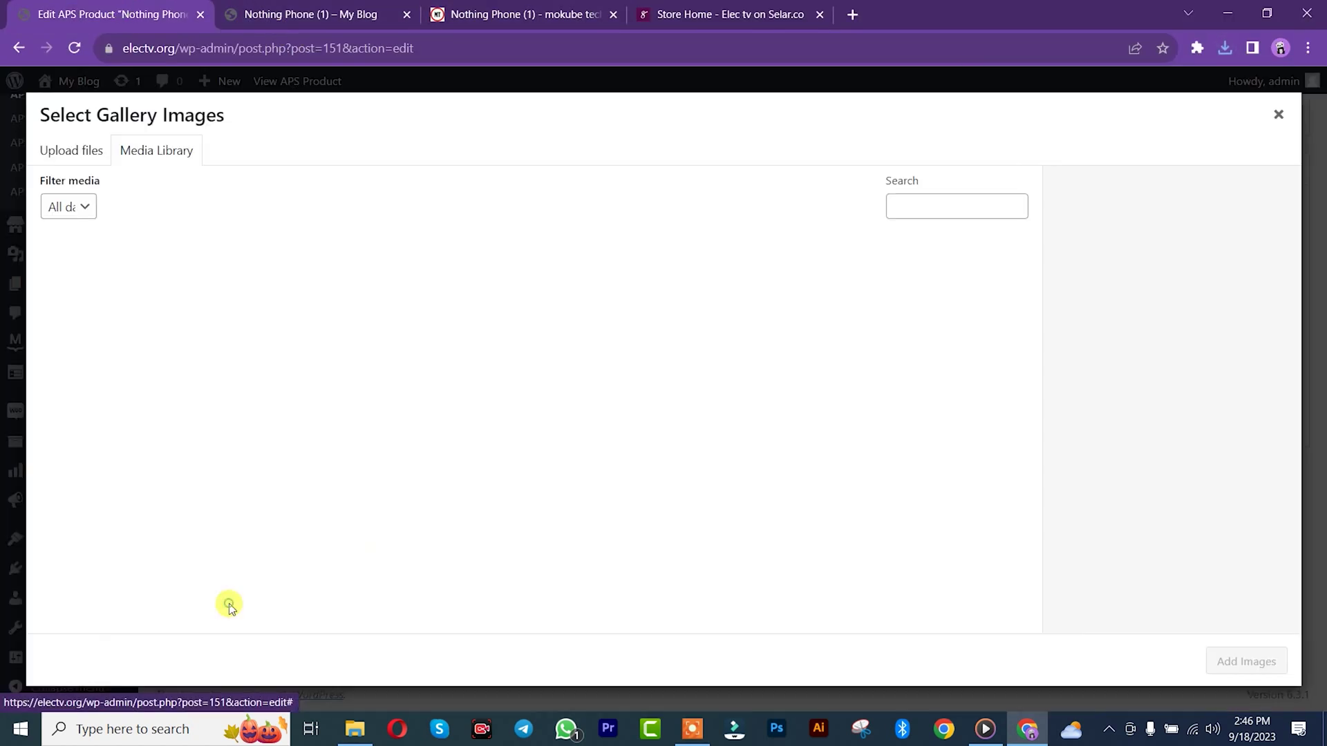
pyautogui.click(69, 151)
pyautogui.click(667, 397)
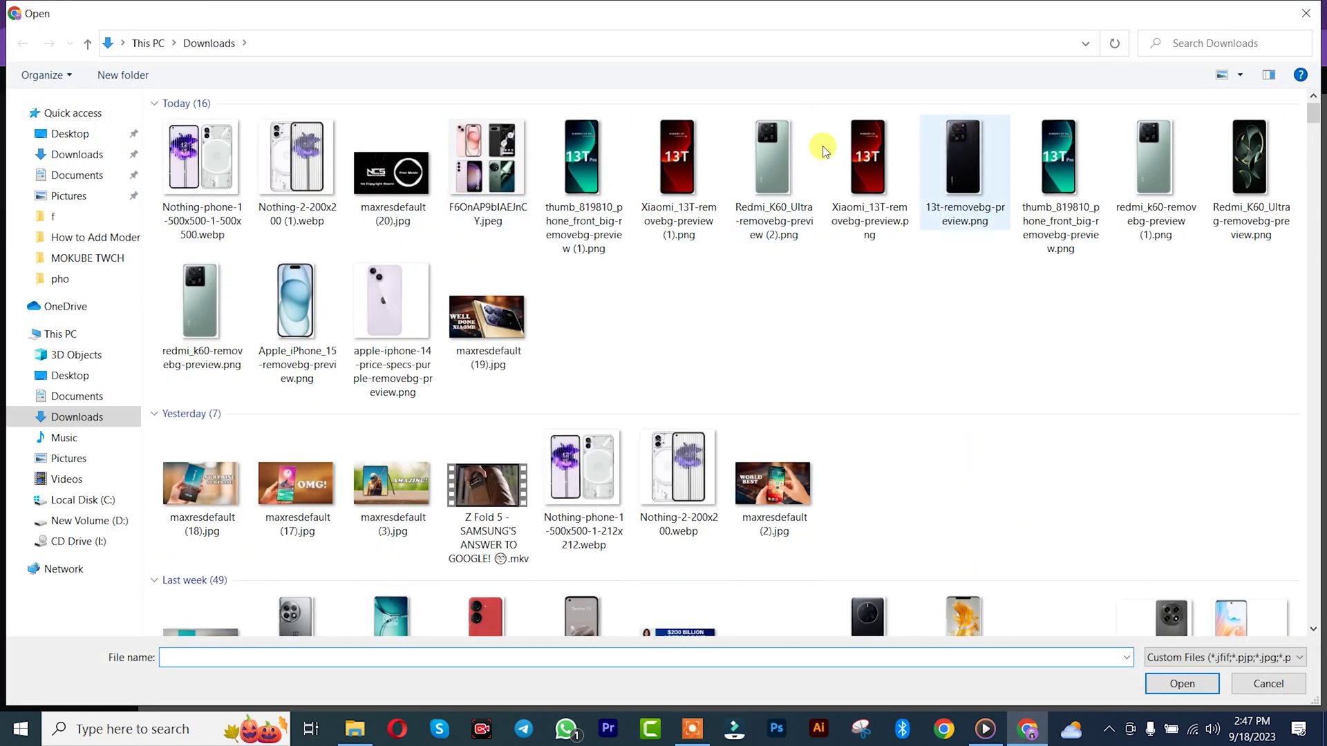
pyautogui.click(214, 165)
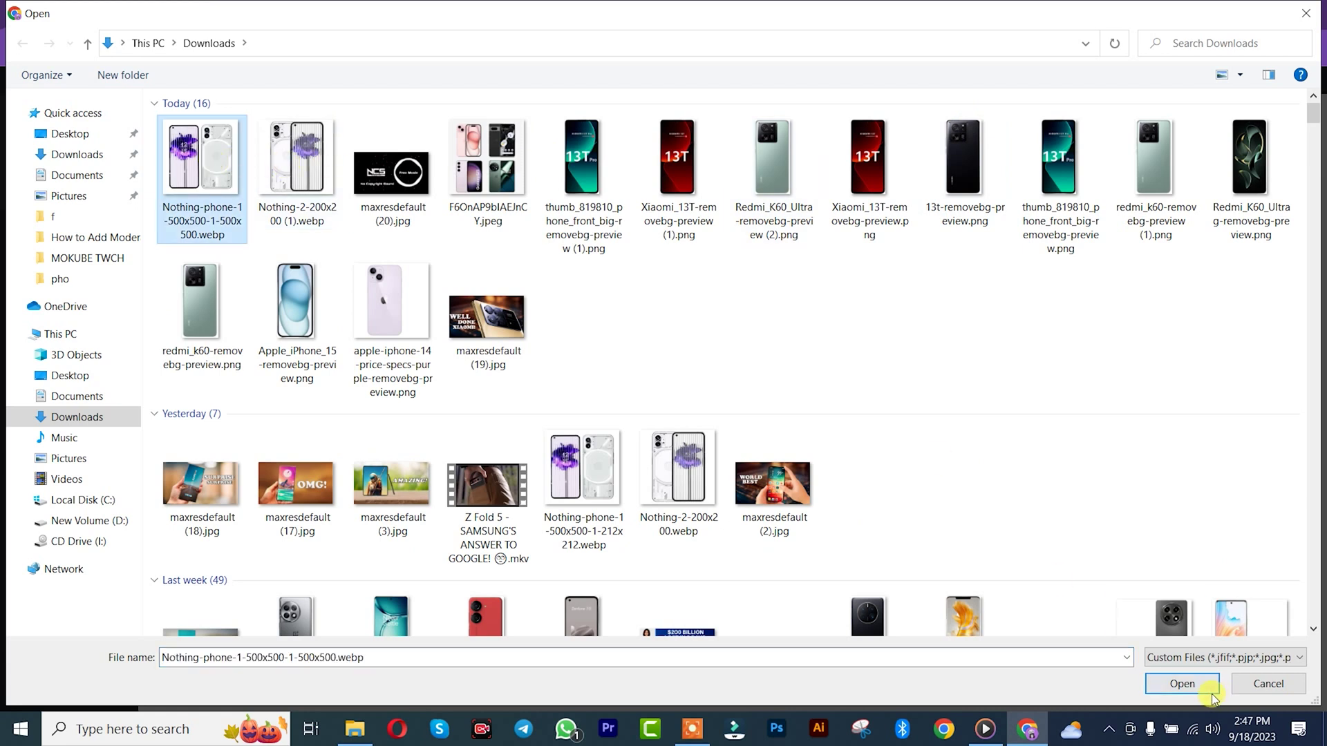
pyautogui.keyDown('ctrl'); pyautogui.click(496, 181); pyautogui.keyUp('ctrl')
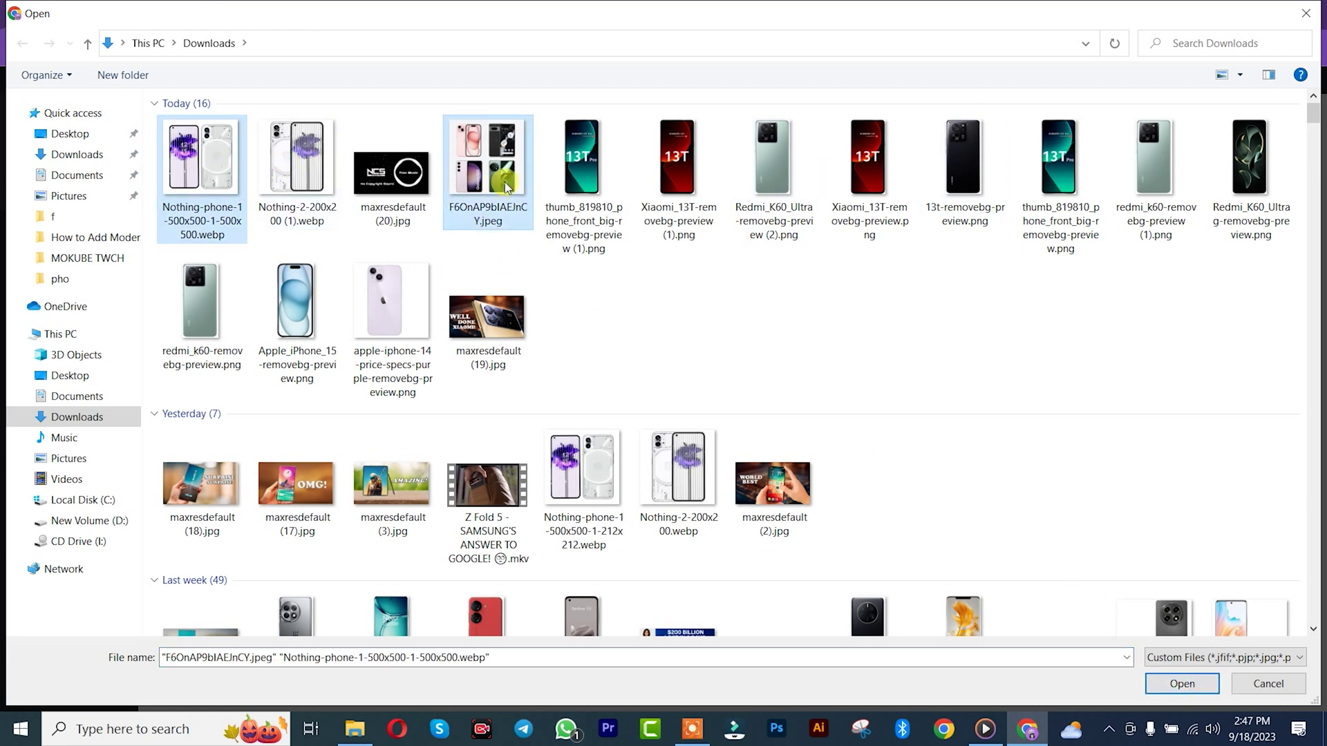
pyautogui.keyDown('ctrl'); pyautogui.click(485, 162); pyautogui.keyUp('ctrl')
pyautogui.keyDown('ctrl'); pyautogui.click(265, 160); pyautogui.keyUp('ctrl')
pyautogui.click(1180, 683)
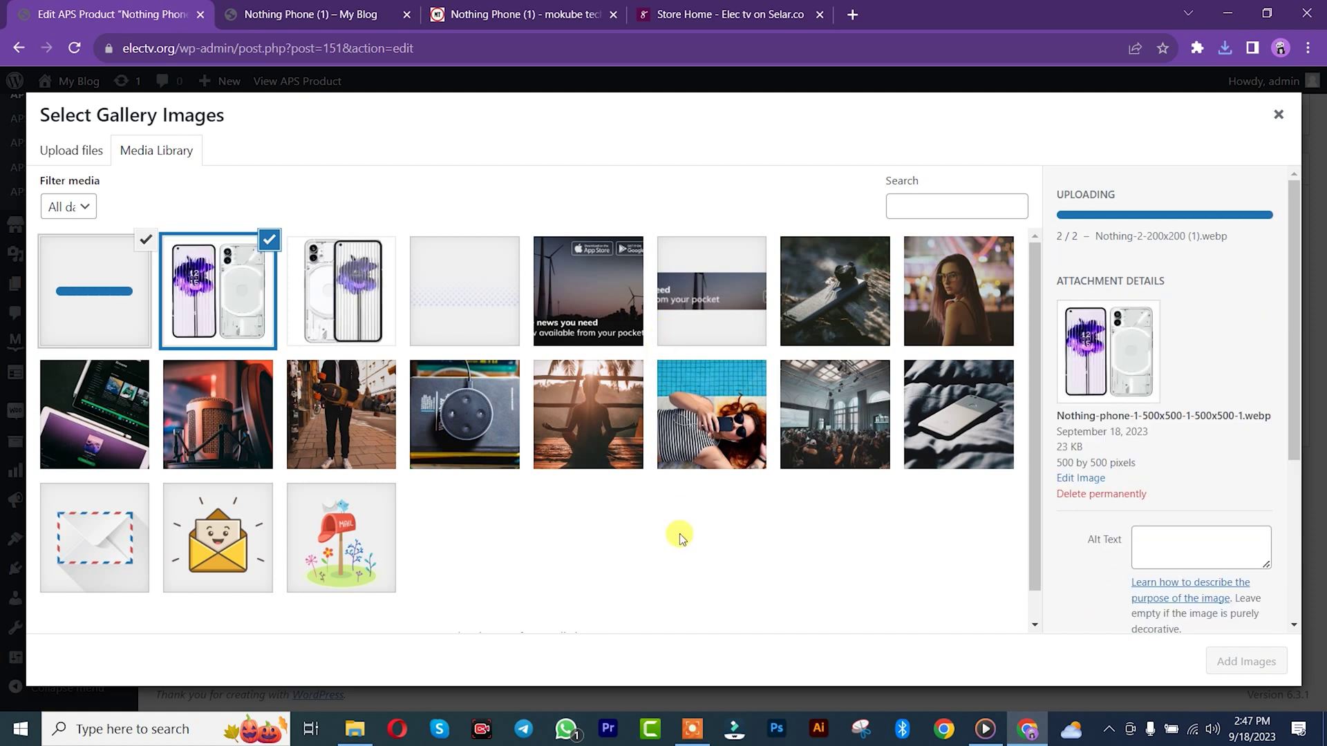
pyautogui.click(1233, 667)
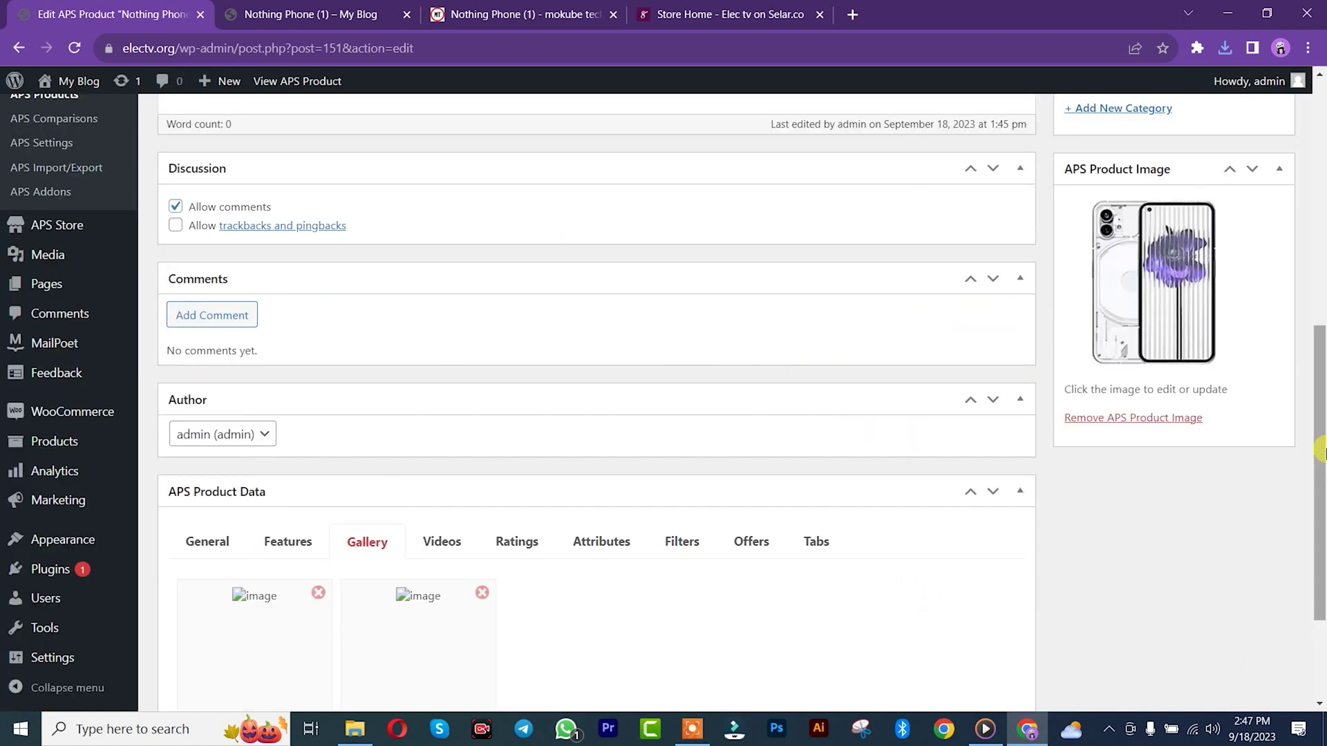
pyautogui.scroll(-3, 774, 533)
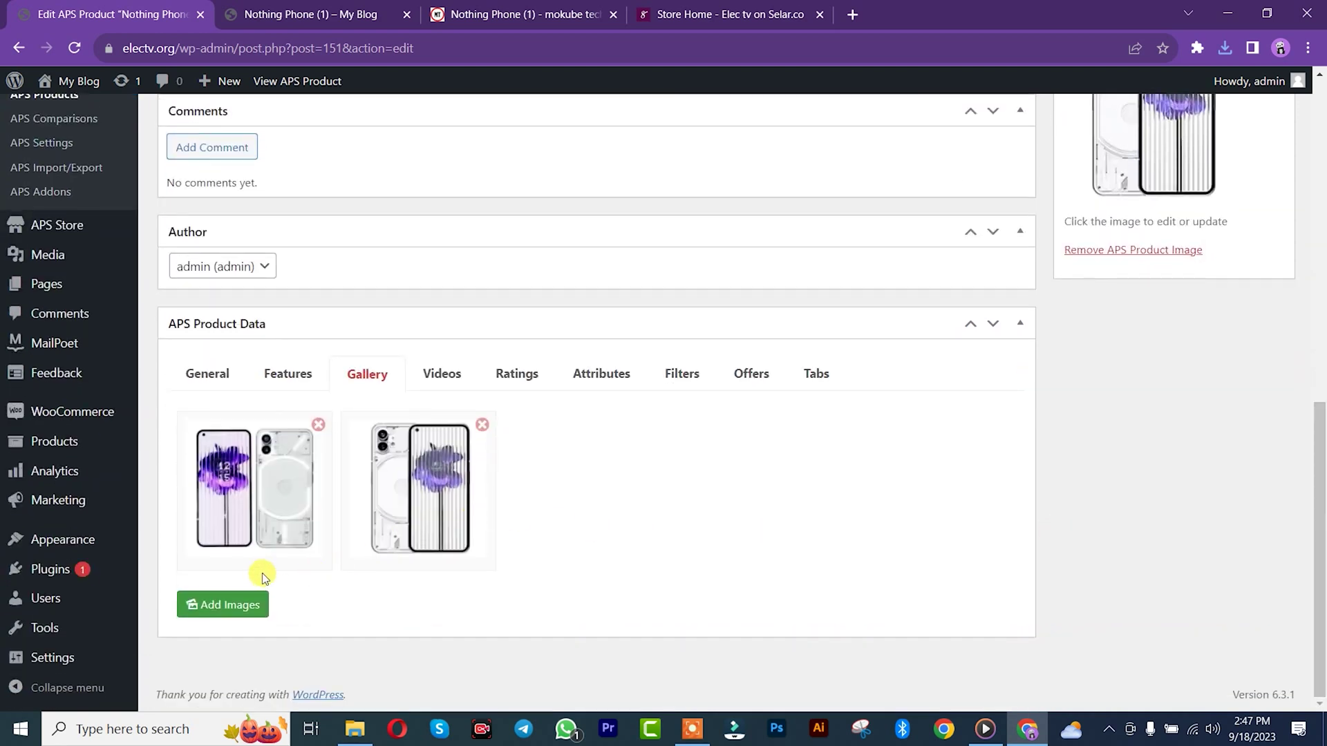
# - Add a video entry to the product with YouTube as the video host
pyautogui.click(446, 379)
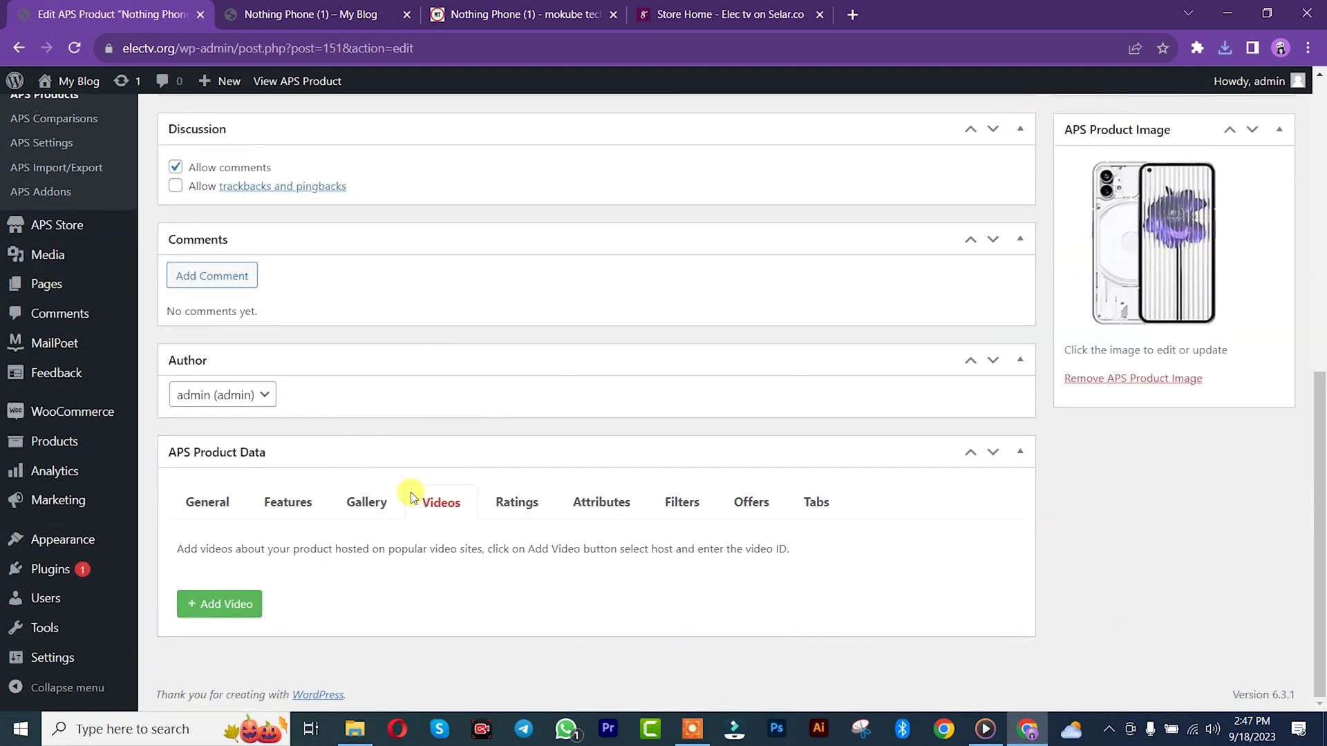
pyautogui.click(210, 591)
pyautogui.click(291, 623)
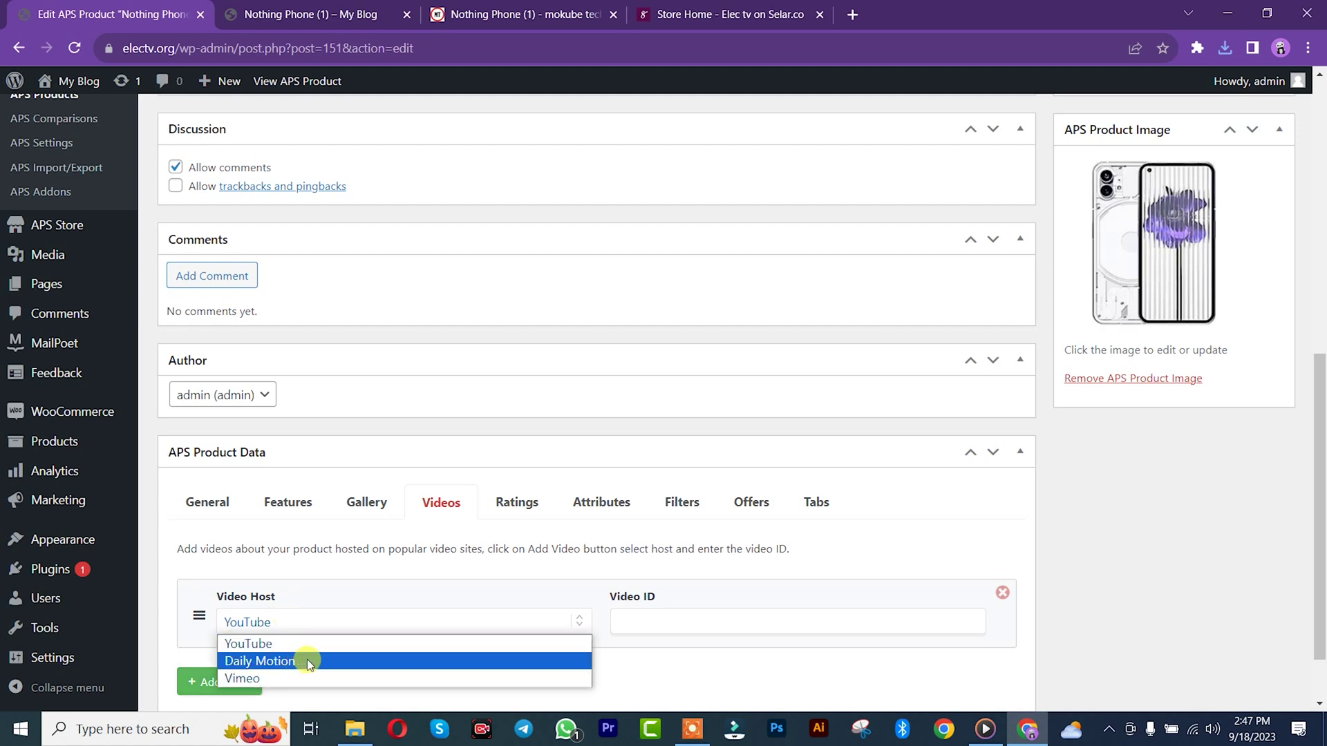
pyautogui.click(307, 659)
pyautogui.click(303, 636)
pyautogui.click(288, 642)
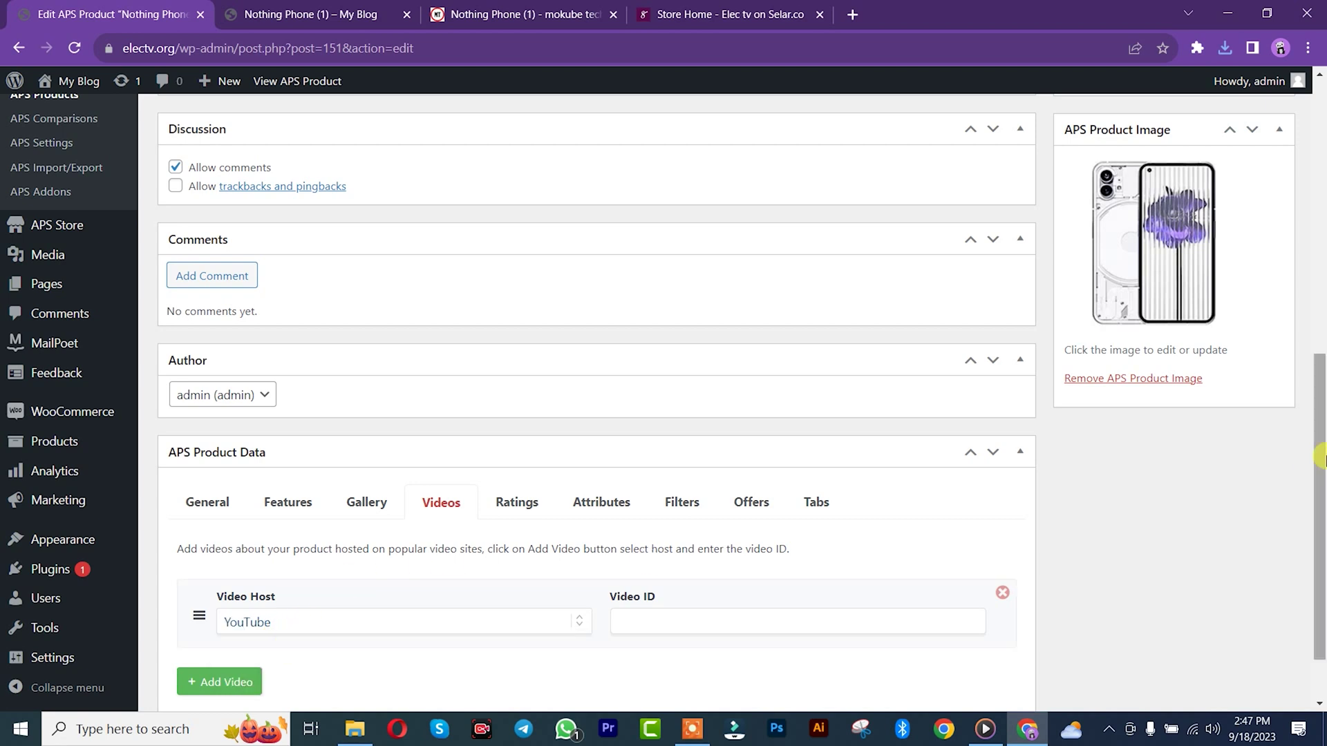
pyautogui.moveTo(1320, 465); pyautogui.dragTo(1320, 508)
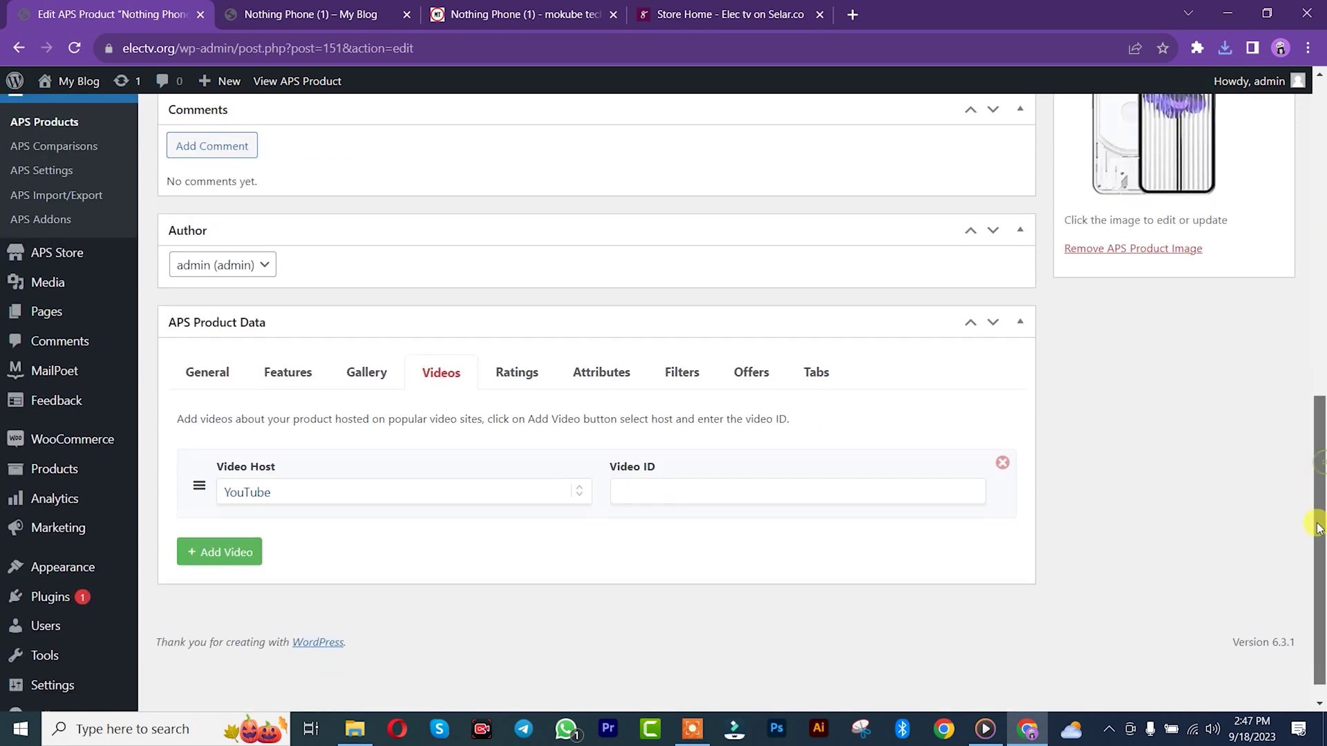
# - Set the product ratings to network 10, Display 9, Performance 10, Camera 10 and Battery 10
pyautogui.click(517, 374)
pyautogui.moveTo(1318, 461); pyautogui.dragTo(1317, 495)
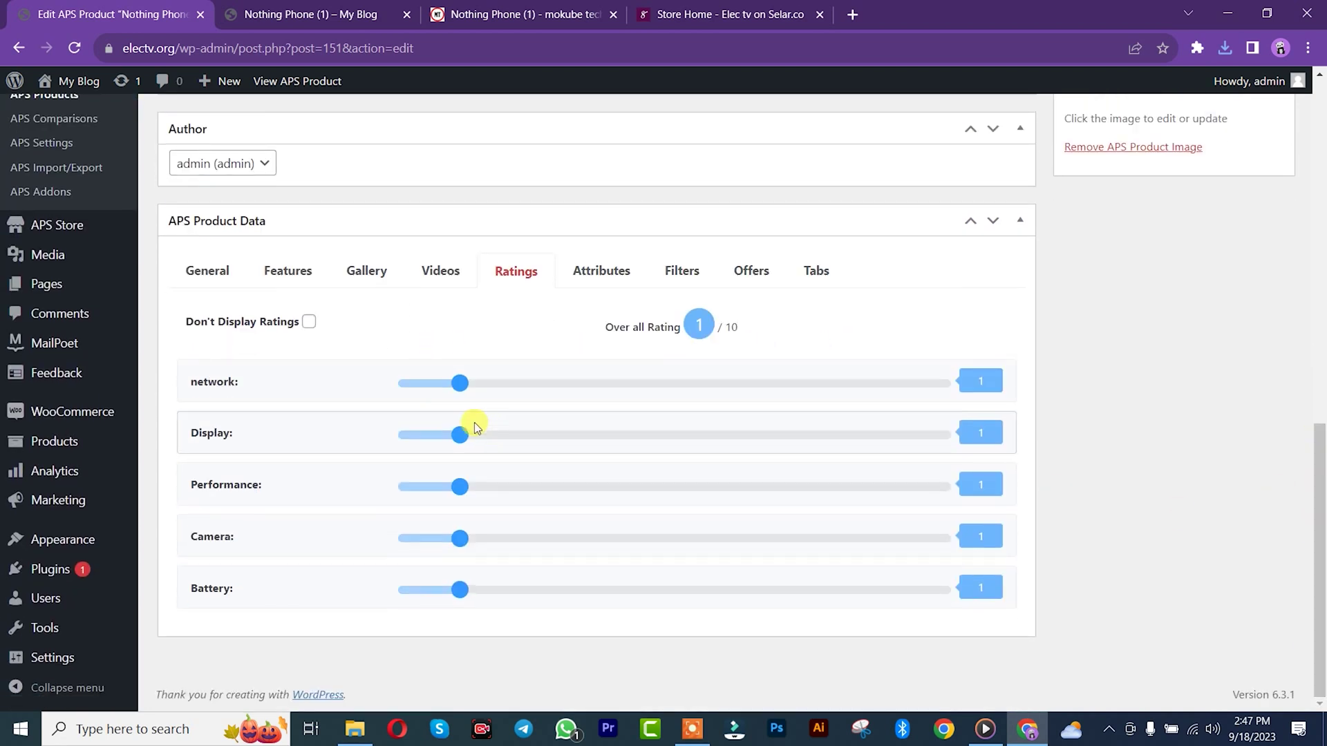
pyautogui.moveTo(458, 385); pyautogui.dragTo(941, 383)
pyautogui.moveTo(458, 434); pyautogui.dragTo(892, 434)
pyautogui.moveTo(460, 487); pyautogui.dragTo(943, 486)
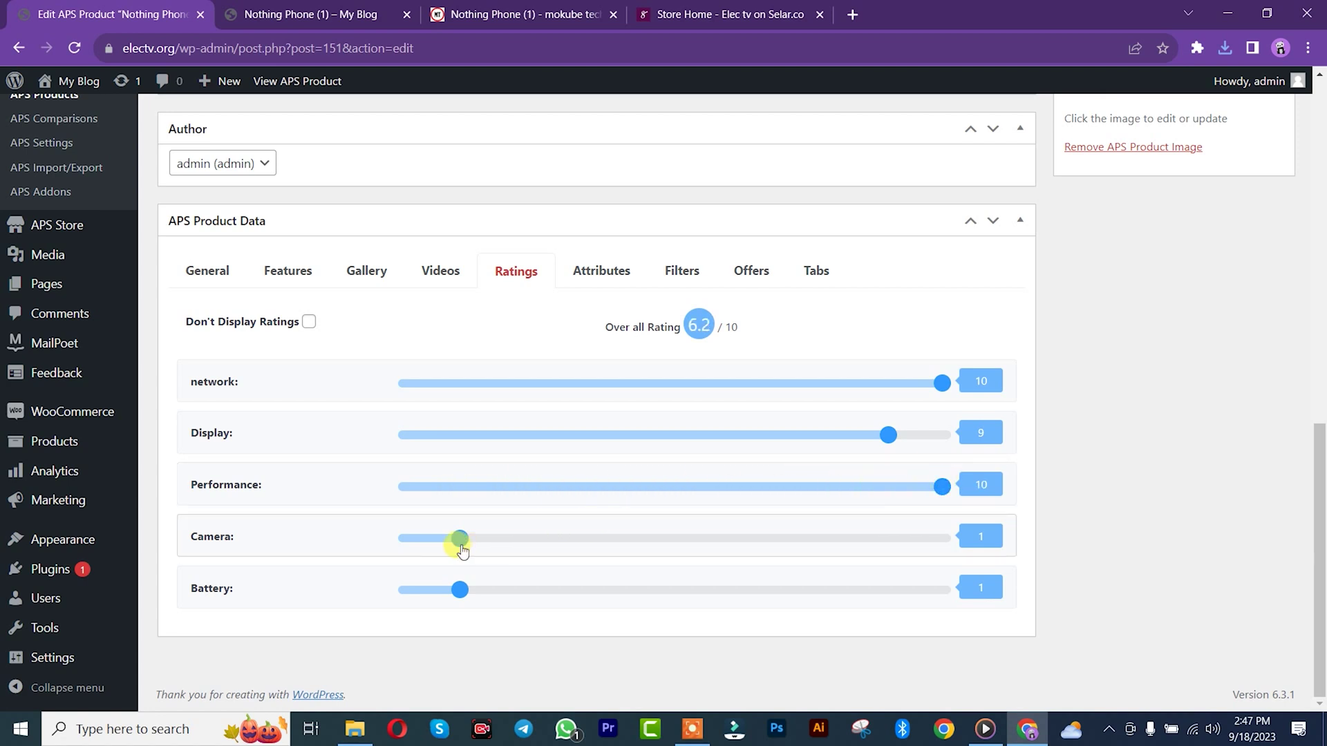
pyautogui.moveTo(458, 543); pyautogui.dragTo(941, 537)
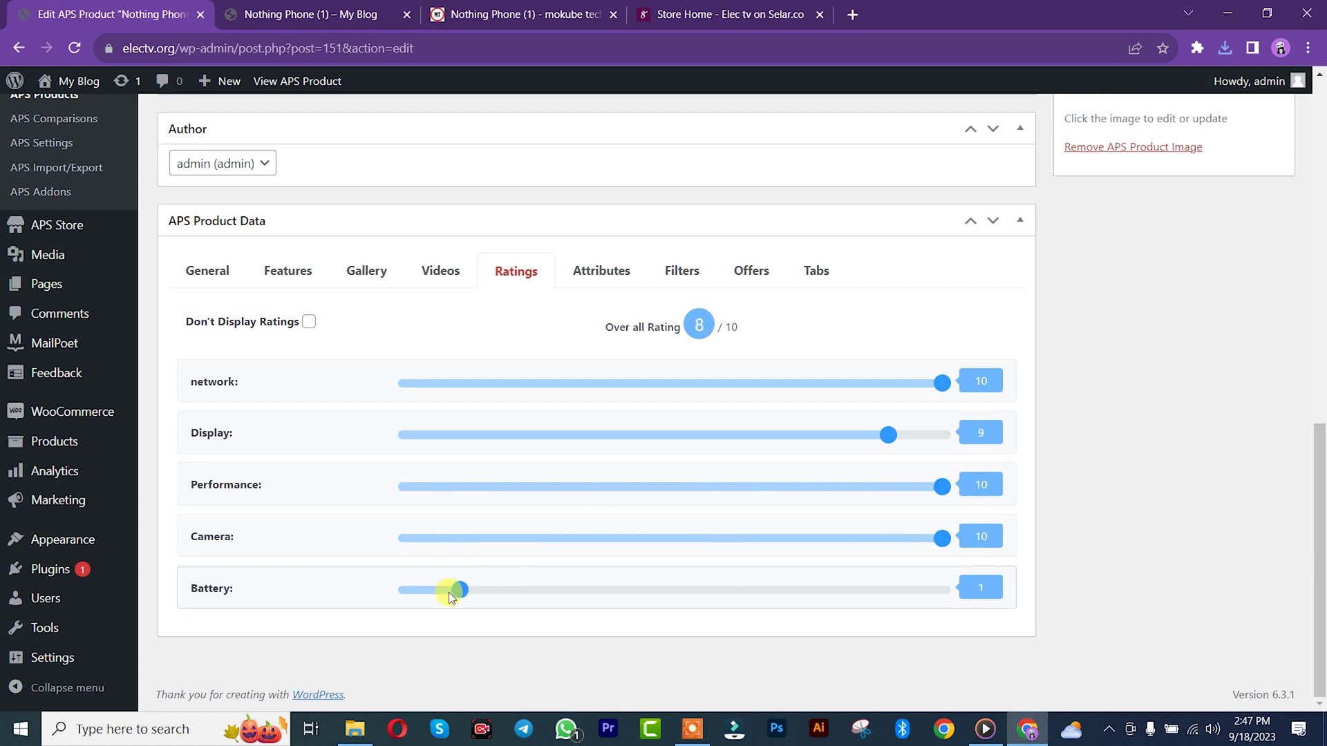
pyautogui.moveTo(459, 591); pyautogui.dragTo(960, 595)
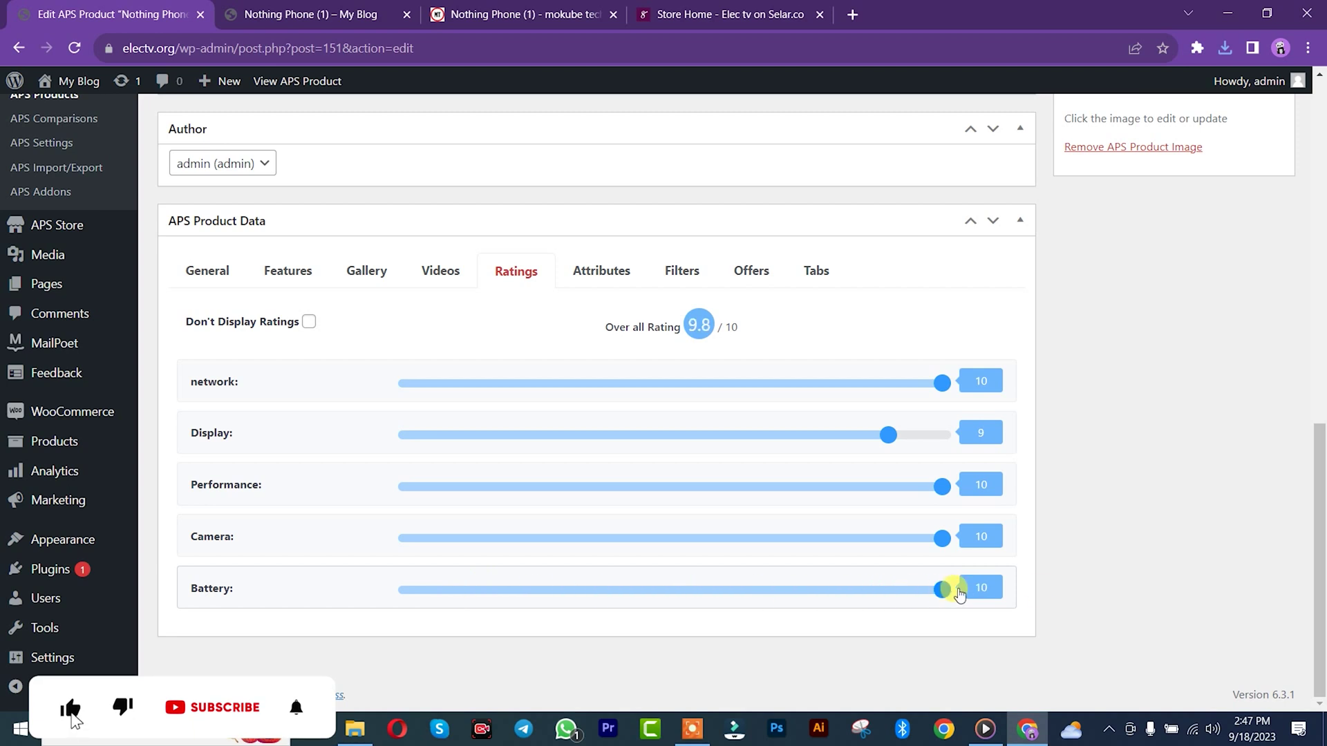
# - Update the product and check the rating bars in the Overview of its preview page
pyautogui.scroll(8, 959, 594)
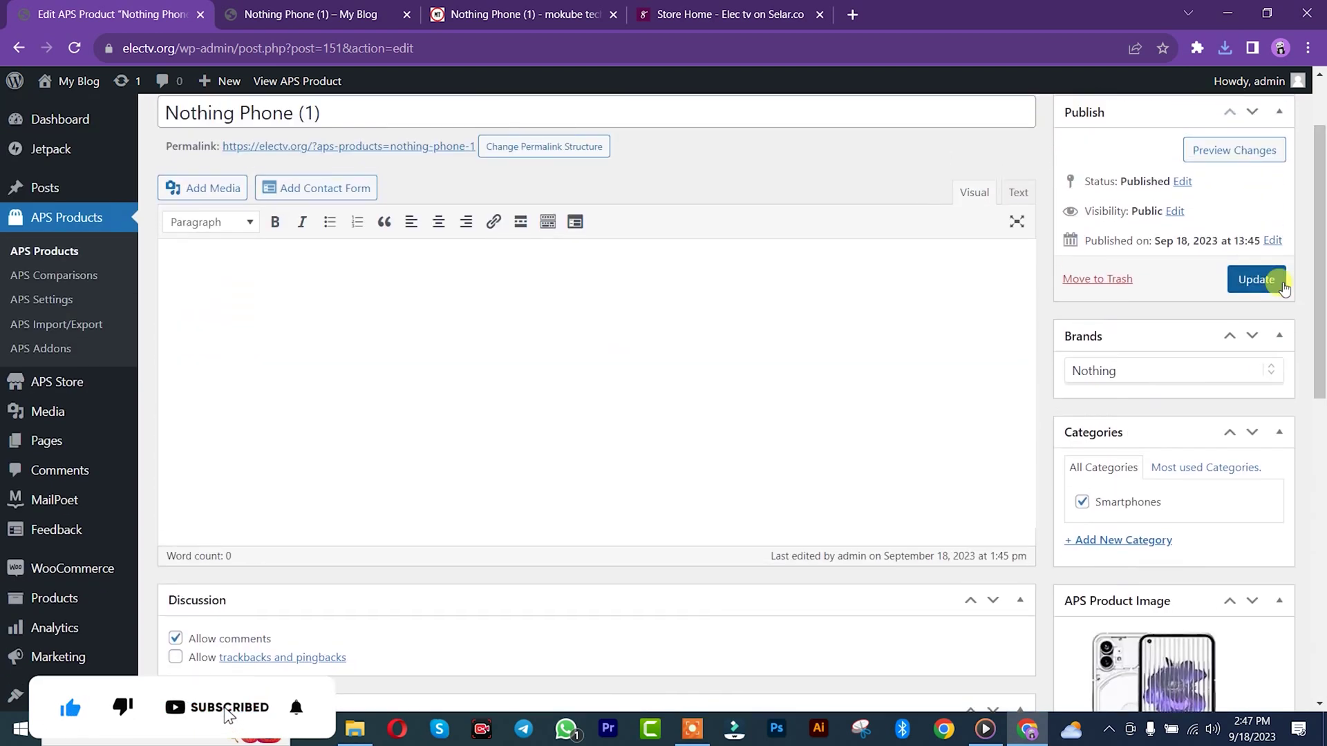
pyautogui.click(1256, 280)
pyautogui.click(304, 14)
pyautogui.moveTo(1320, 443); pyautogui.dragTo(1319, 311)
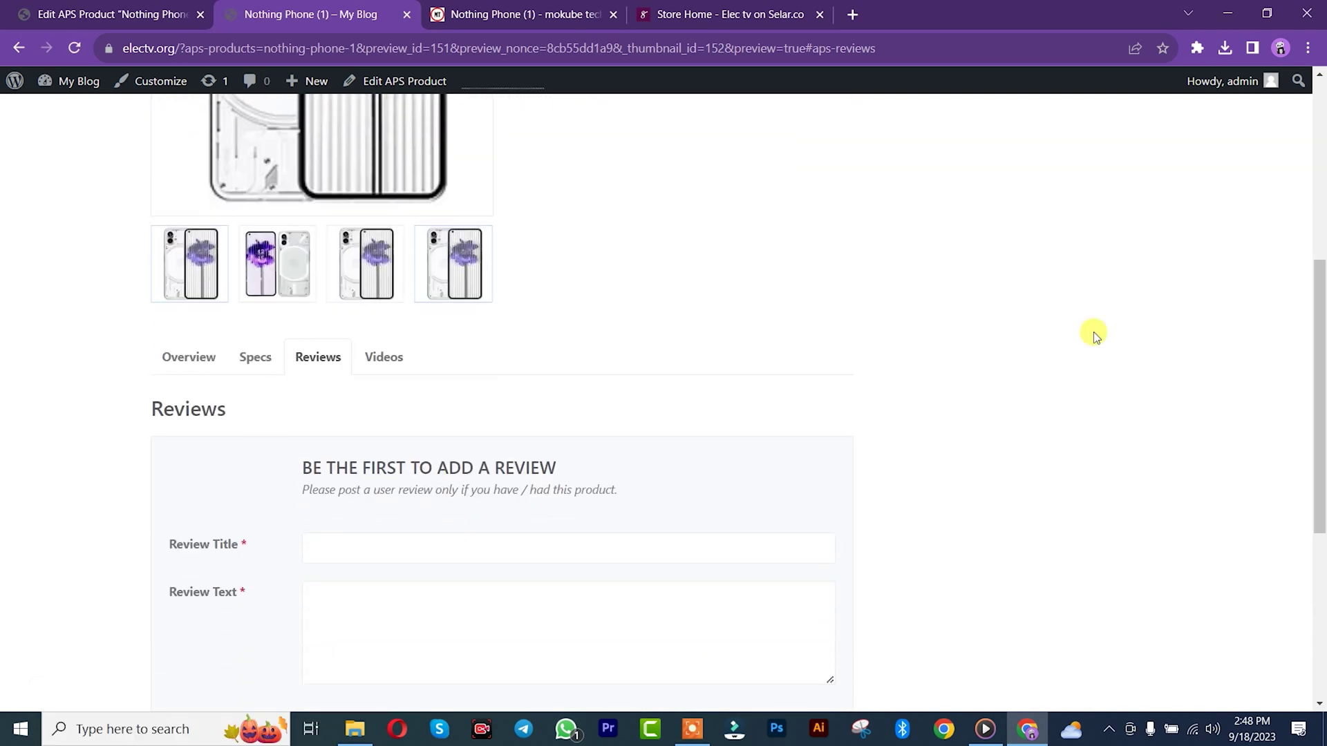
pyautogui.click(191, 366)
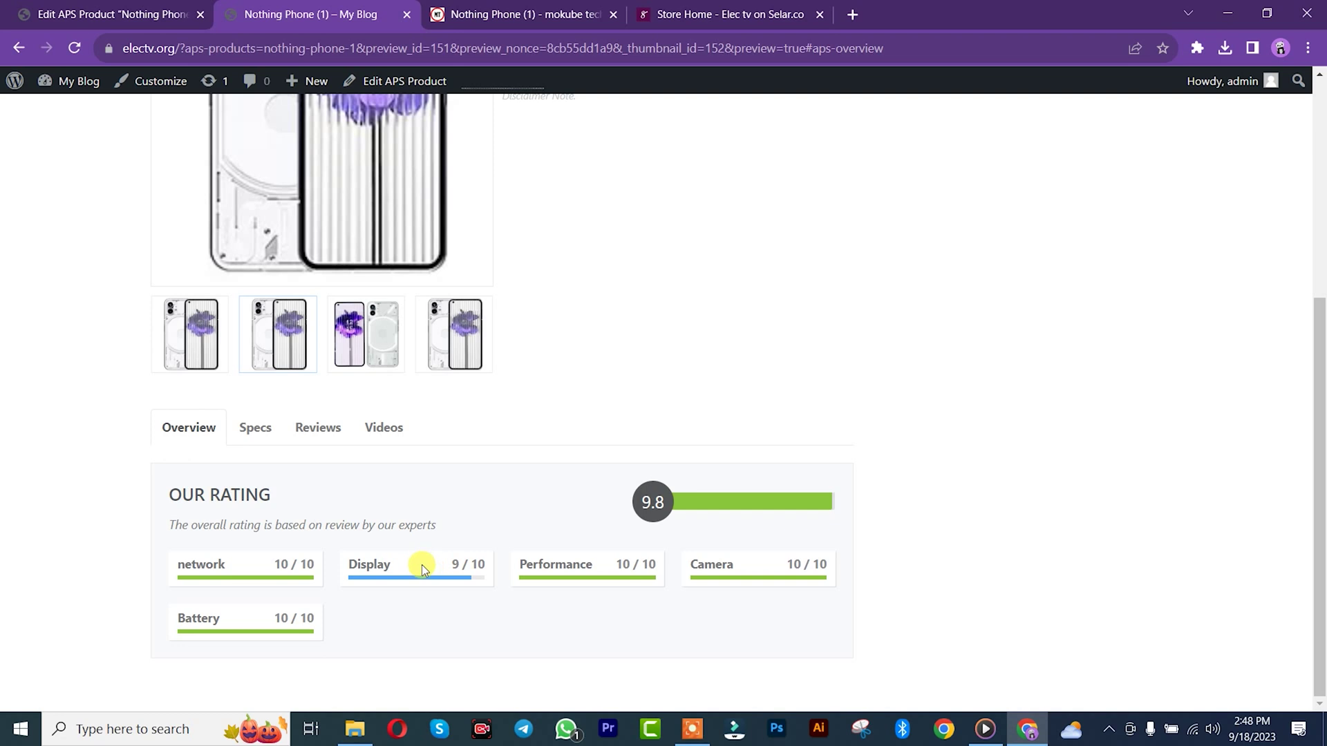
# - Copy the announced date 2022, July 12 from the reference page's specifications into the product's Market Availability attribute
pyautogui.click(95, 10)
pyautogui.moveTo(1321, 366); pyautogui.dragTo(1321, 642)
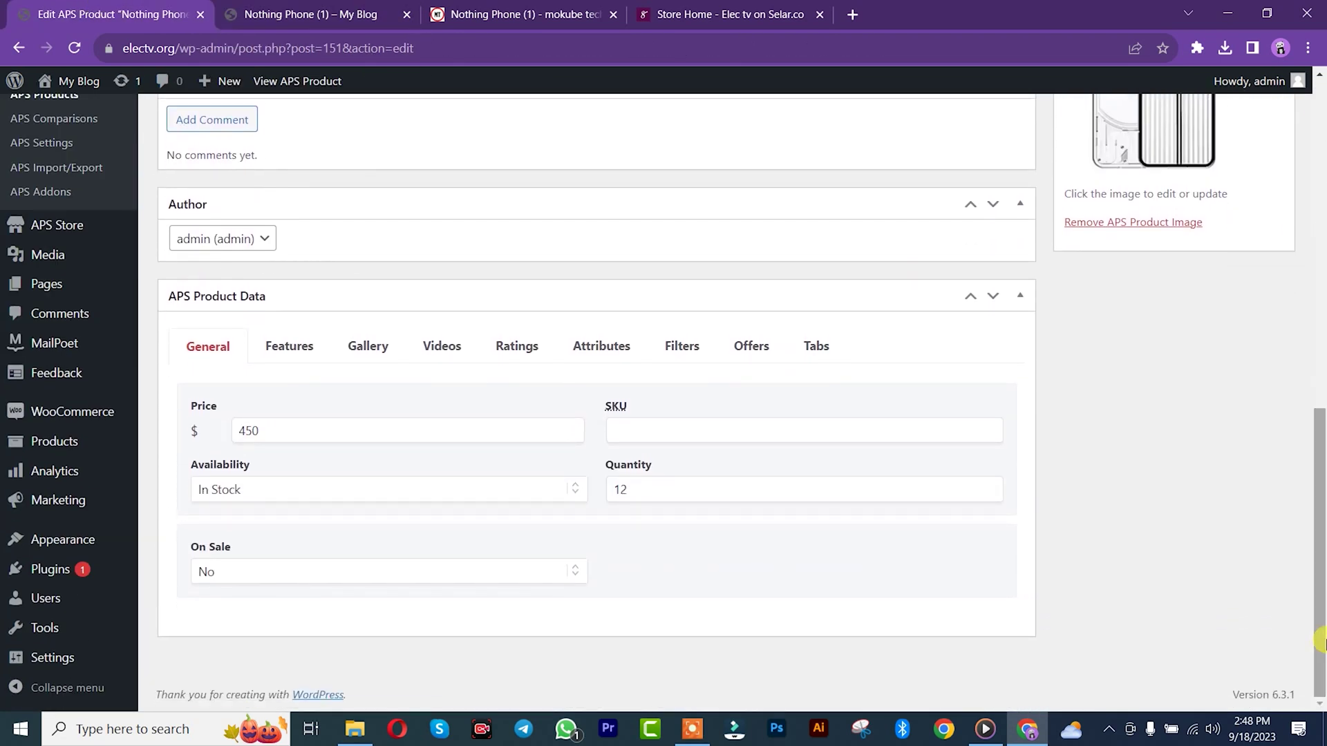
pyautogui.click(611, 353)
pyautogui.scroll(-1, 1321, 413)
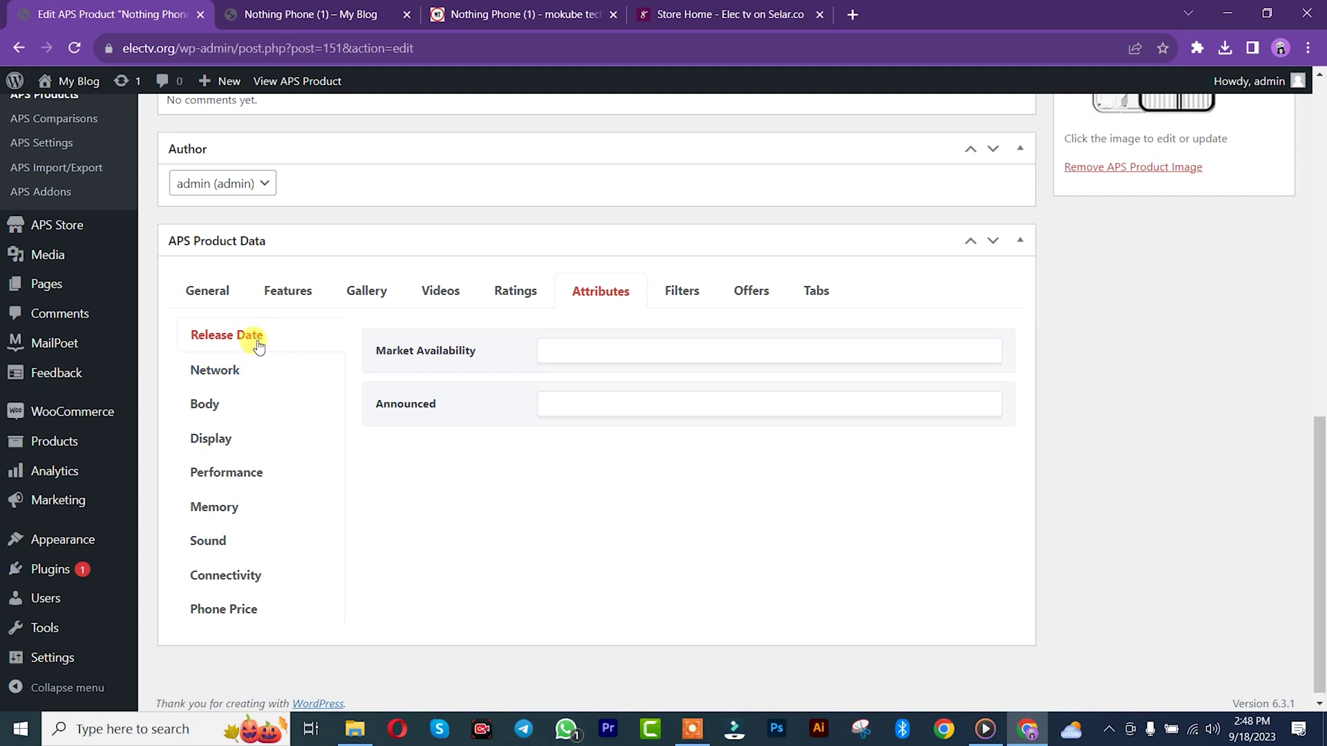
pyautogui.click(509, 13)
pyautogui.moveTo(1320, 249); pyautogui.dragTo(1320, 514)
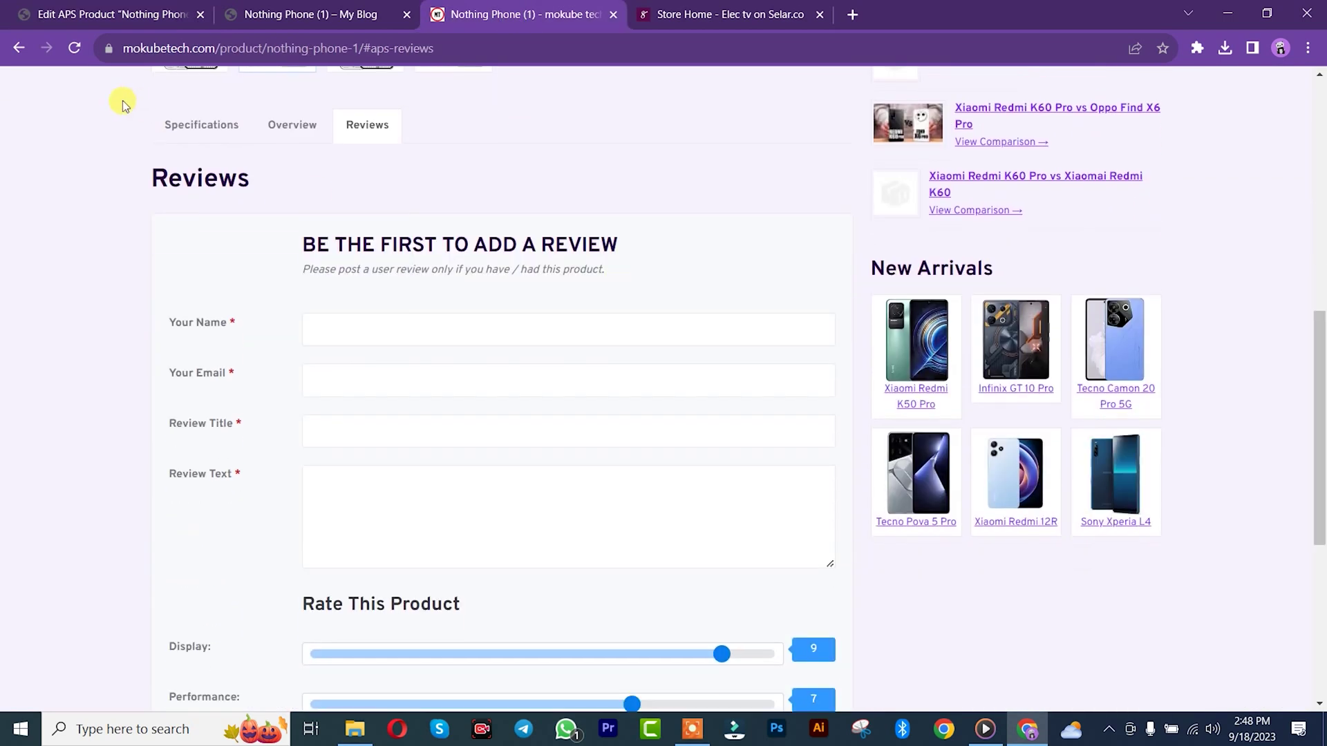
pyautogui.click(178, 127)
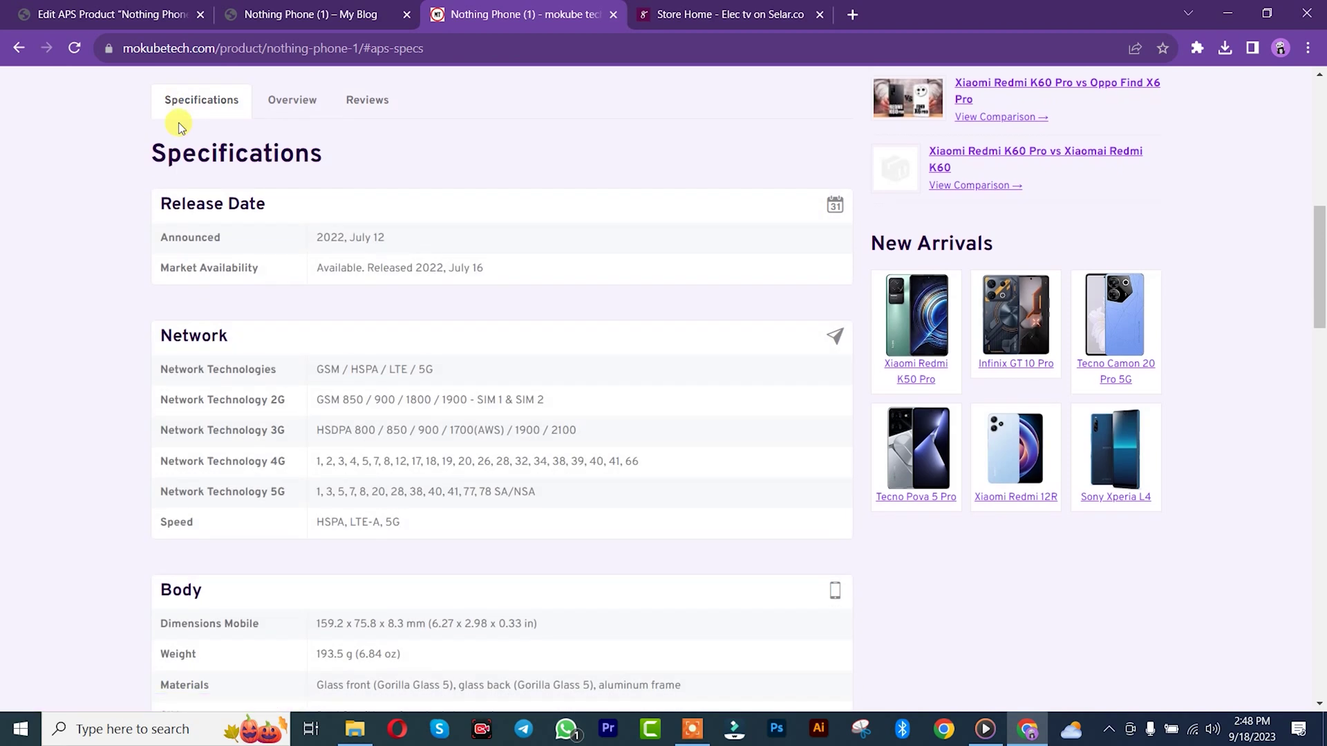
pyautogui.moveTo(400, 237); pyautogui.dragTo(312, 239)
pyautogui.rightClick(337, 242)
pyautogui.click(381, 257)
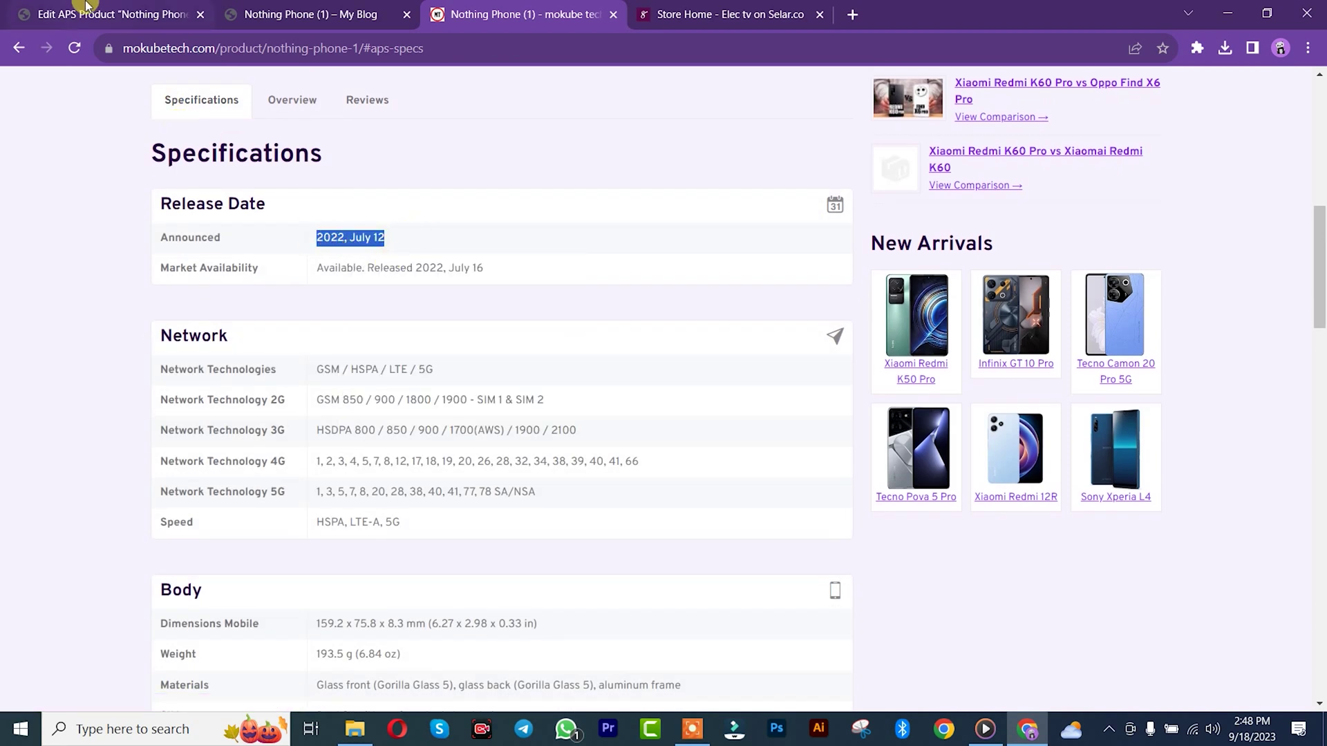
pyautogui.click(111, 14)
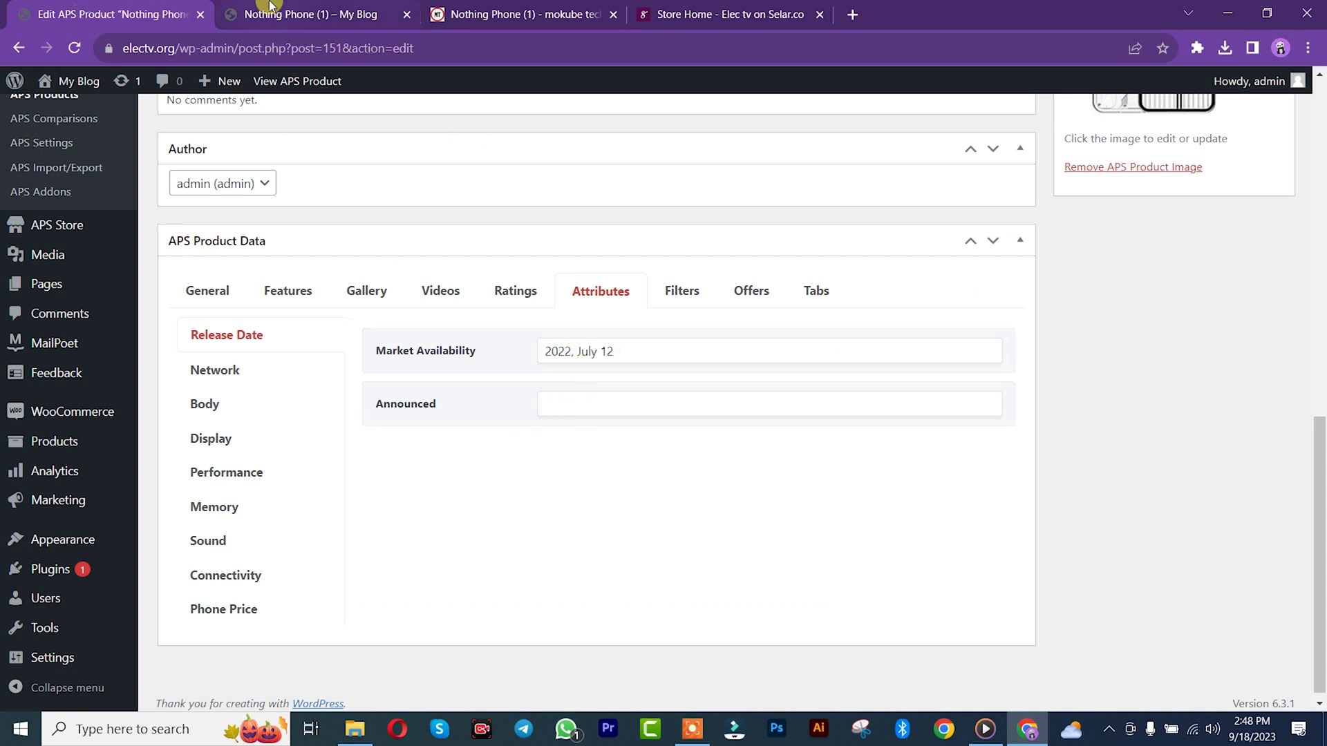
# - Copy the reference page's market availability text, Available. Released 2022, July 16, into the Announced attribute
pyautogui.click(311, 14)
pyautogui.click(525, 14)
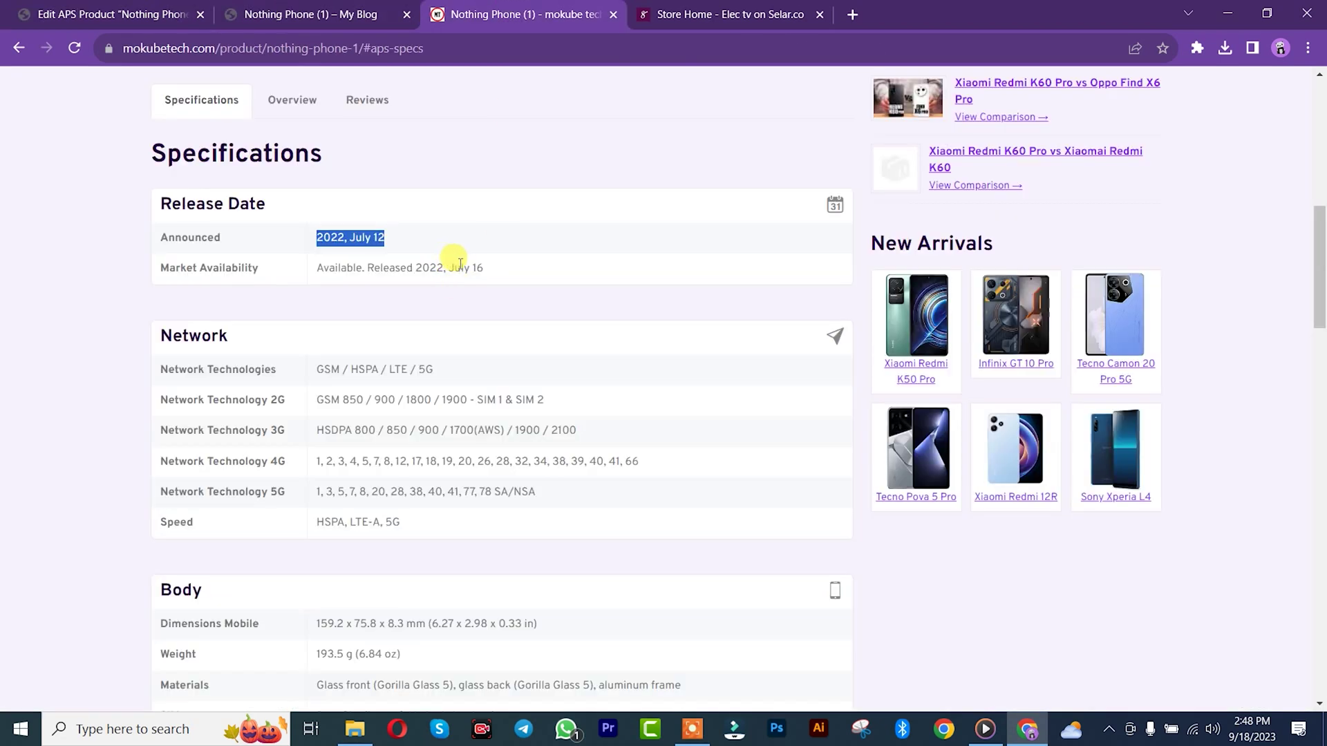
pyautogui.tripleClick(460, 266)
pyautogui.hotkey('ctrl', '1')
pyautogui.click(558, 395)
pyautogui.hotkey('ctrl', 'v')
# - Fill the Network Technologies attribute with GSM / HSPA / LTE / 5G from the reference page
pyautogui.click(238, 372)
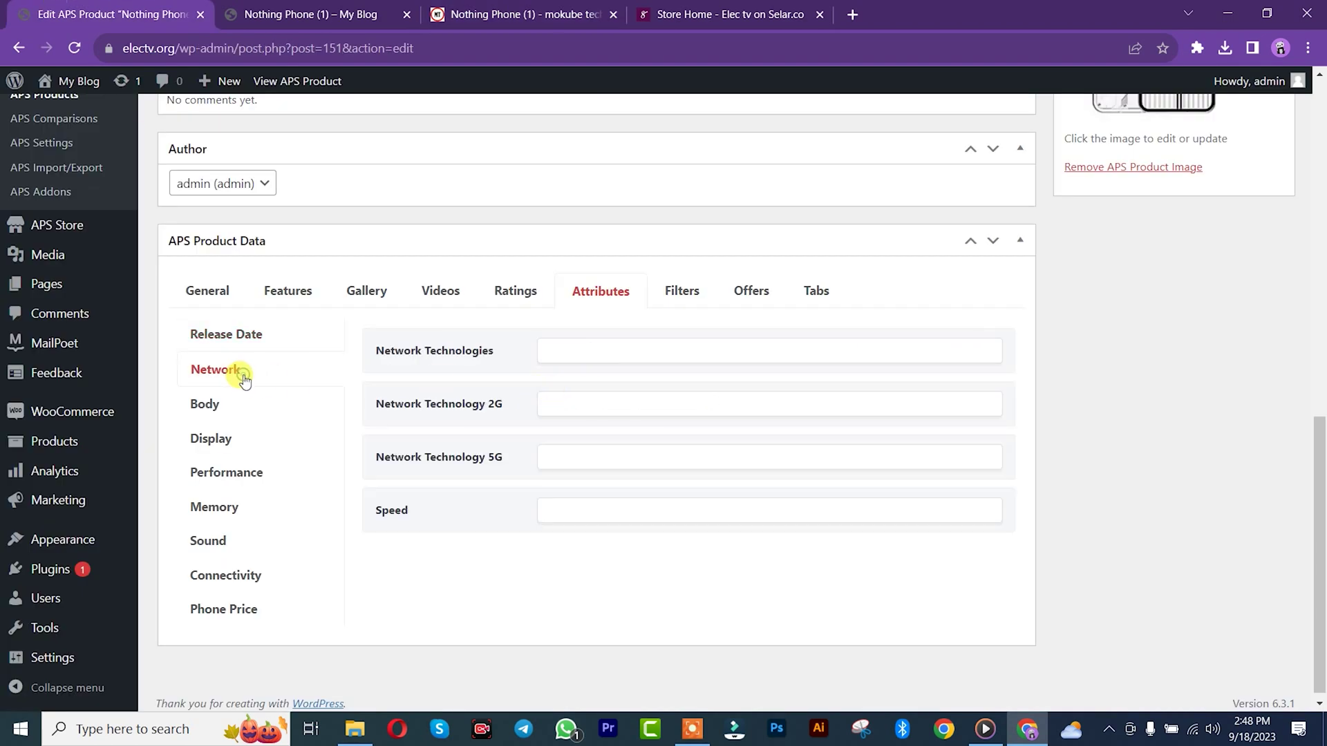
pyautogui.click(506, 14)
pyautogui.moveTo(465, 366); pyautogui.dragTo(325, 371)
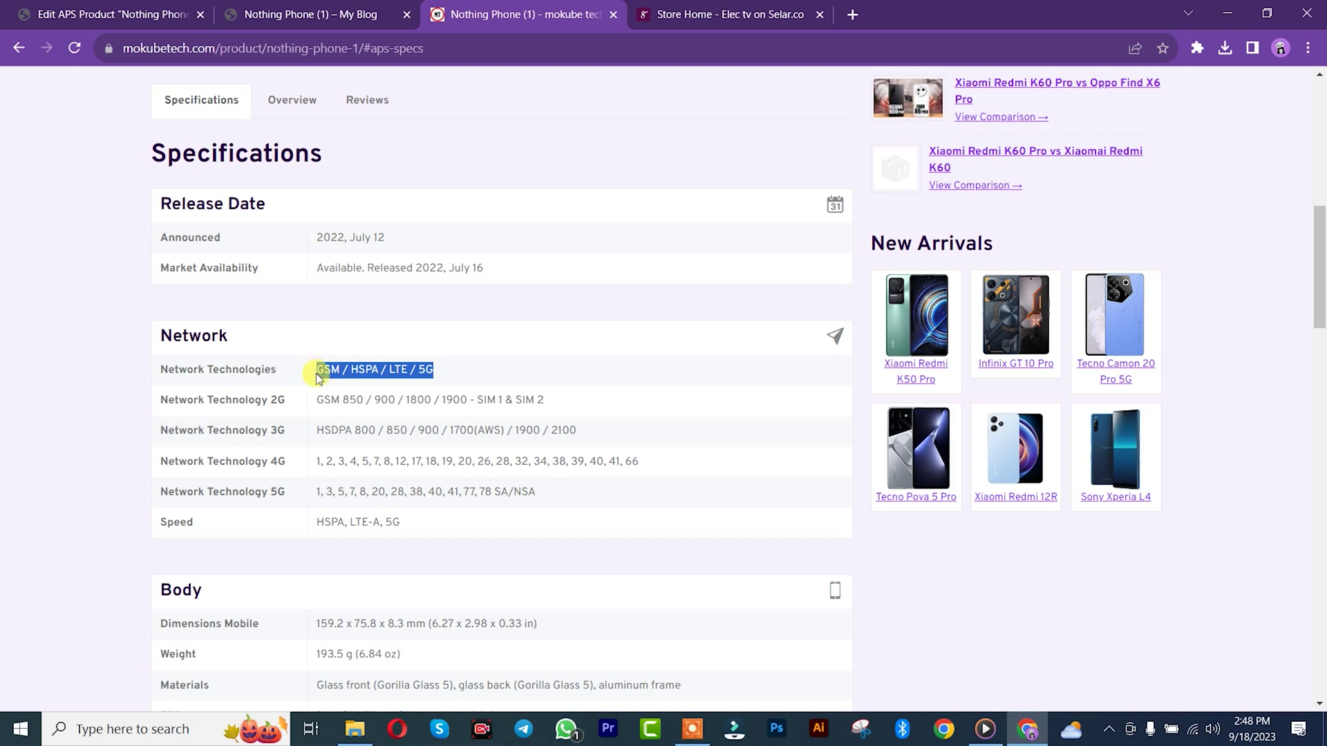
pyautogui.click(41, 7)
pyautogui.click(592, 346)
pyautogui.hotkey('ctrl', 'v')
# - Fill the Network Technology 2G attribute with GSM 850 / 900 / 1800 / 1900 - SIM 1 & SIM 2 from the reference page
pyautogui.click(518, 14)
pyautogui.moveTo(544, 399); pyautogui.dragTo(333, 399)
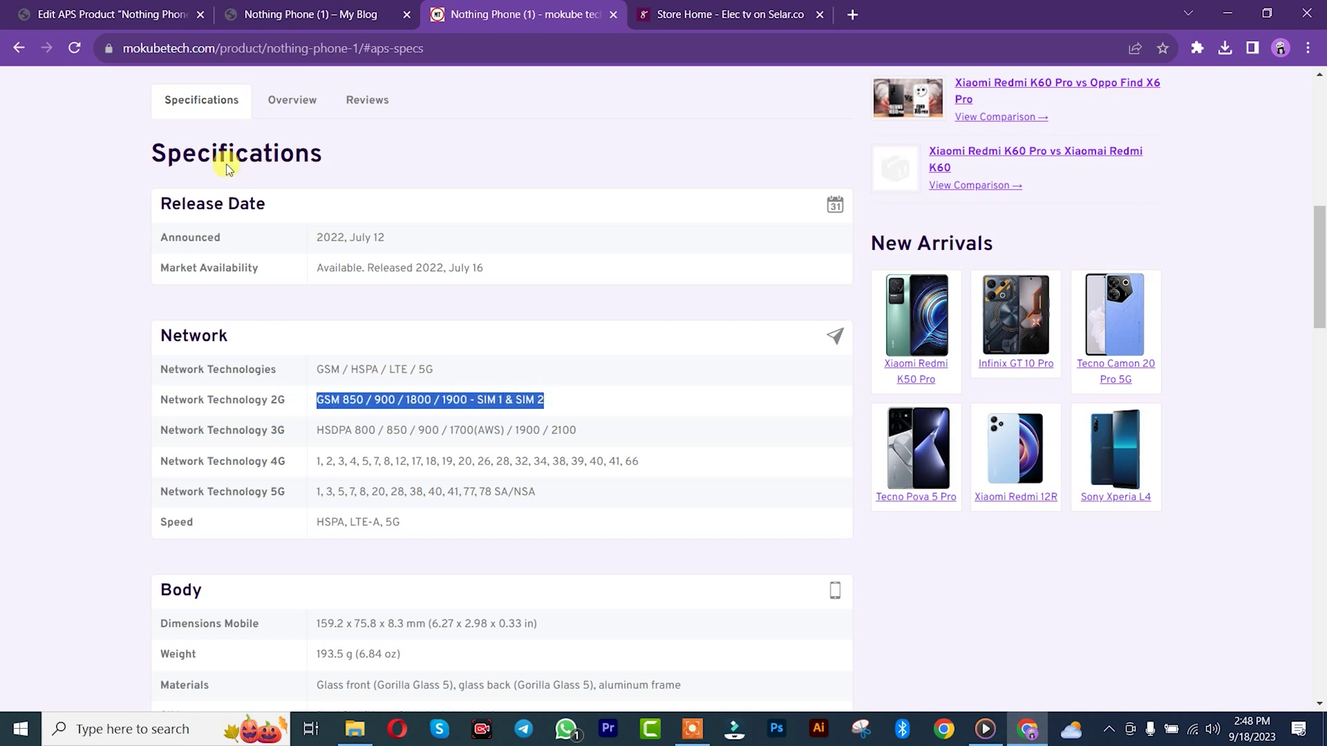
pyautogui.click(111, 13)
pyautogui.click(573, 399)
pyautogui.hotkey('ctrl', 'v')
# - Copy the reference page's 3G value, HSDPA 800 / 850 / 900 / 1700(AWS) / 1900 / 2100, into the Network Technology 5G attribute
pyautogui.click(499, 7)
pyautogui.moveTo(578, 431); pyautogui.dragTo(319, 430)
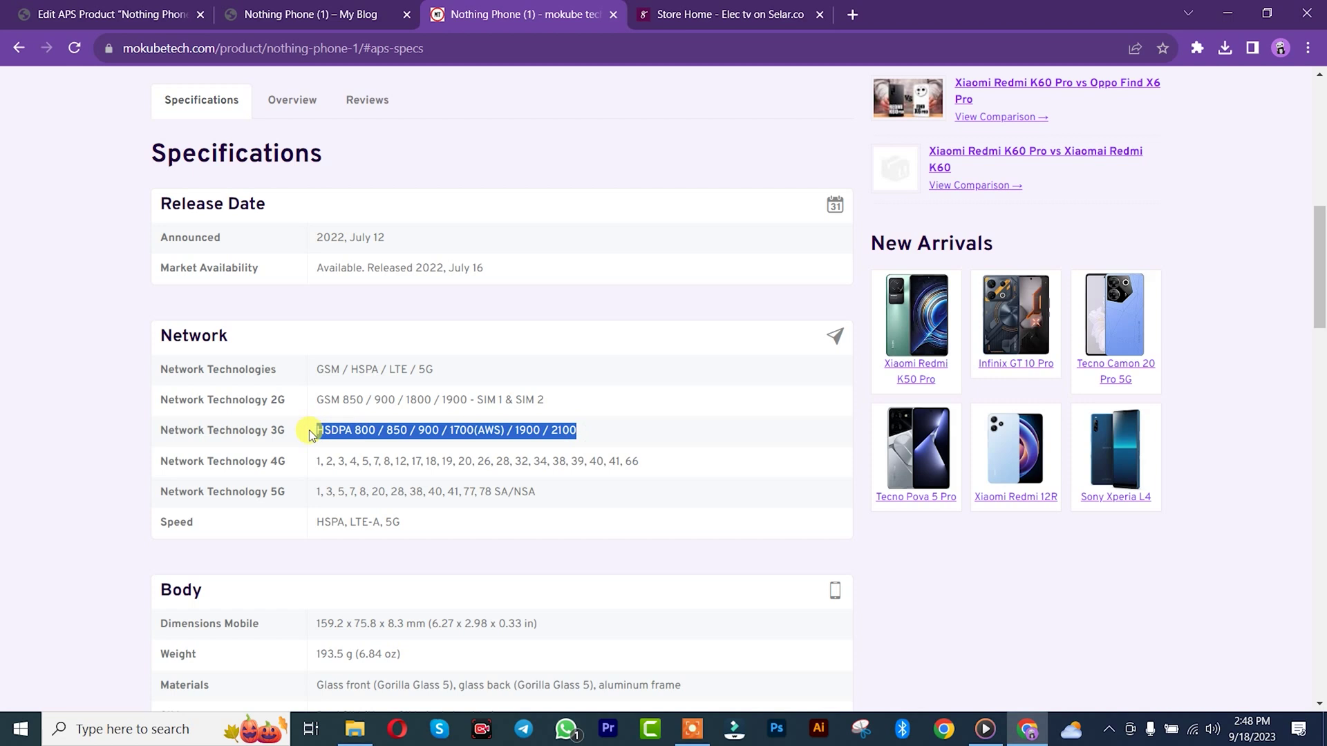
pyautogui.click(89, 6)
pyautogui.click(572, 456)
pyautogui.hotkey('ctrl', 'v')
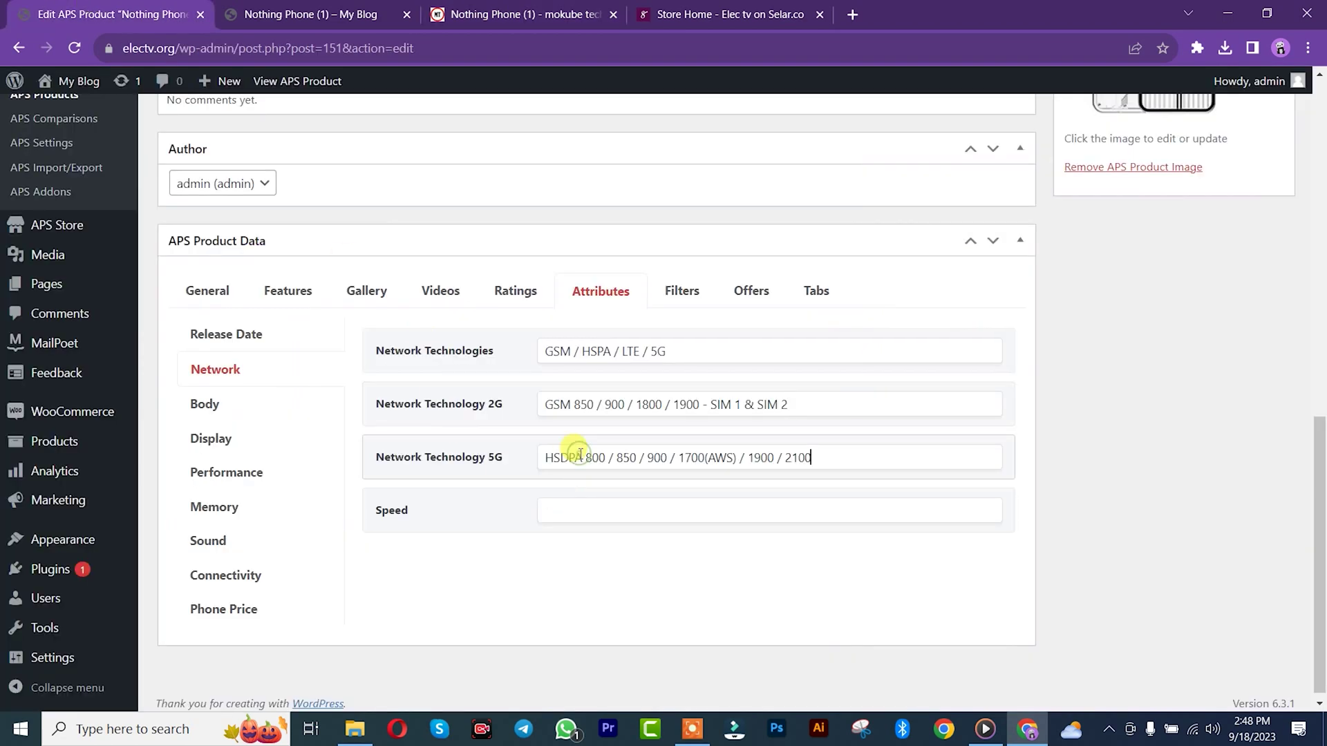
# - Copy the Network Technology 4G band list from the reference page into the Speed attribute
pyautogui.click(510, 5)
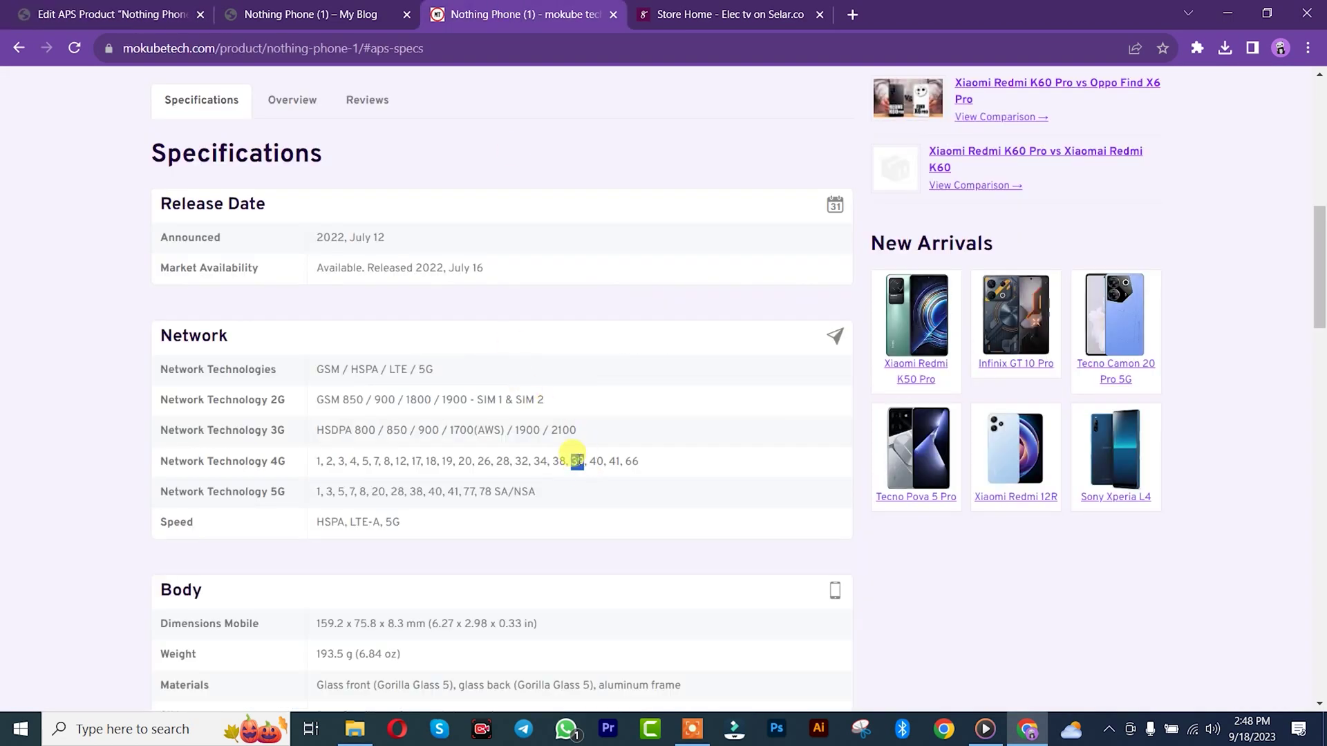
pyautogui.tripleClick(581, 462)
pyautogui.click(76, 7)
pyautogui.click(581, 510)
pyautogui.hotkey('ctrl', 'v')
# - Look over the product's Body and Phone Price attributes and its filter groups
pyautogui.click(238, 415)
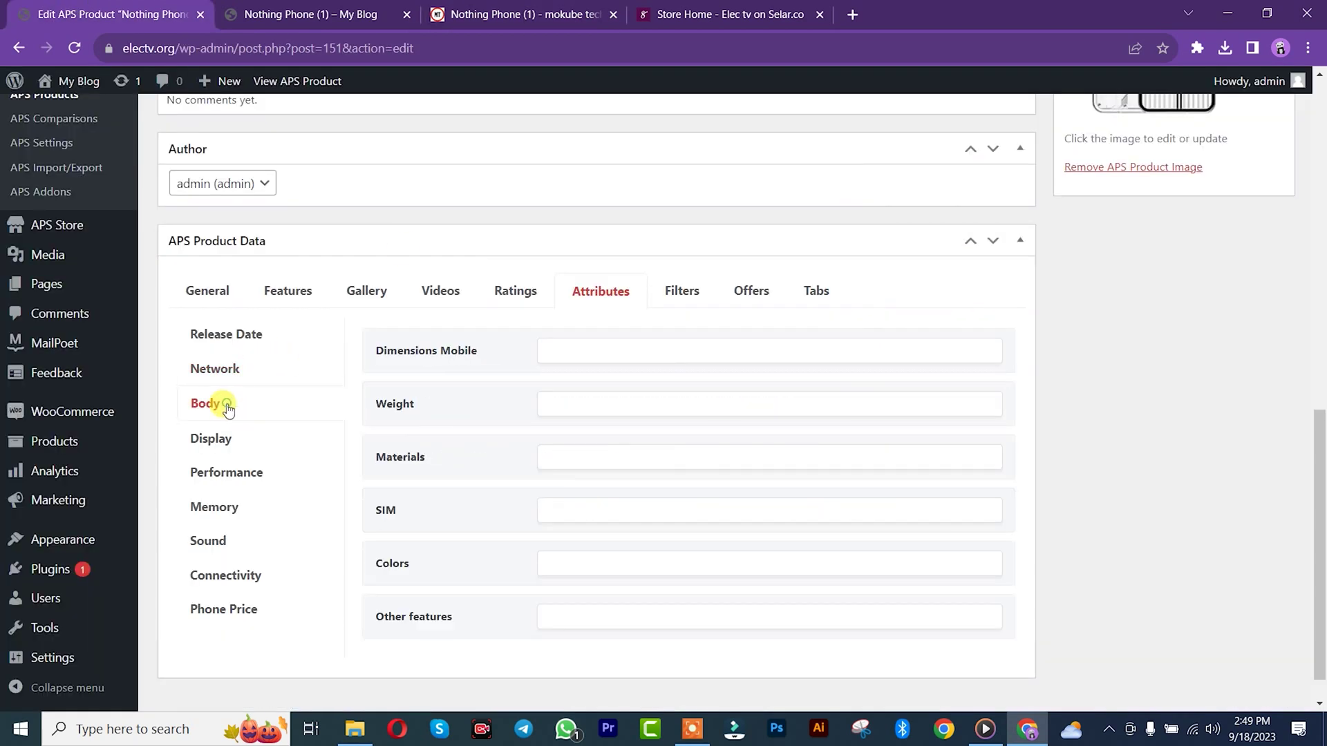
pyautogui.moveTo(1313, 453); pyautogui.dragTo(1318, 477)
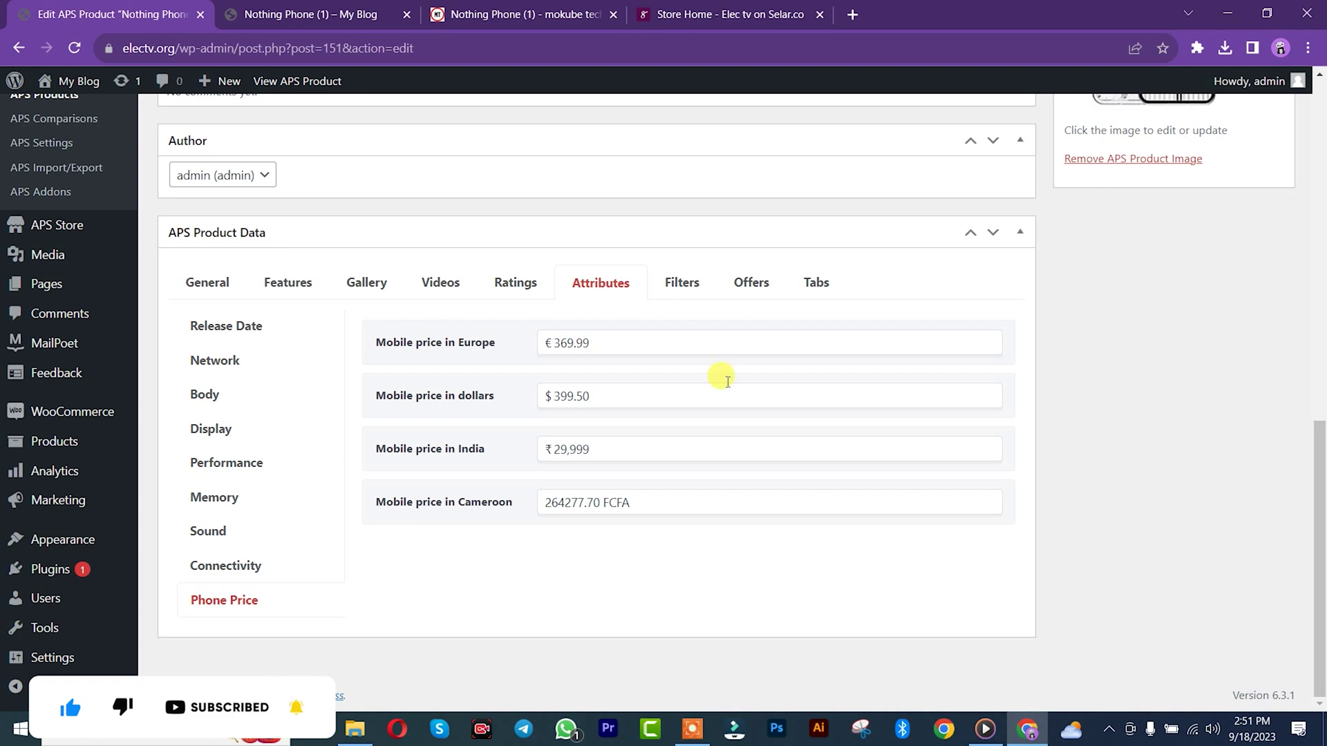
pyautogui.click(681, 282)
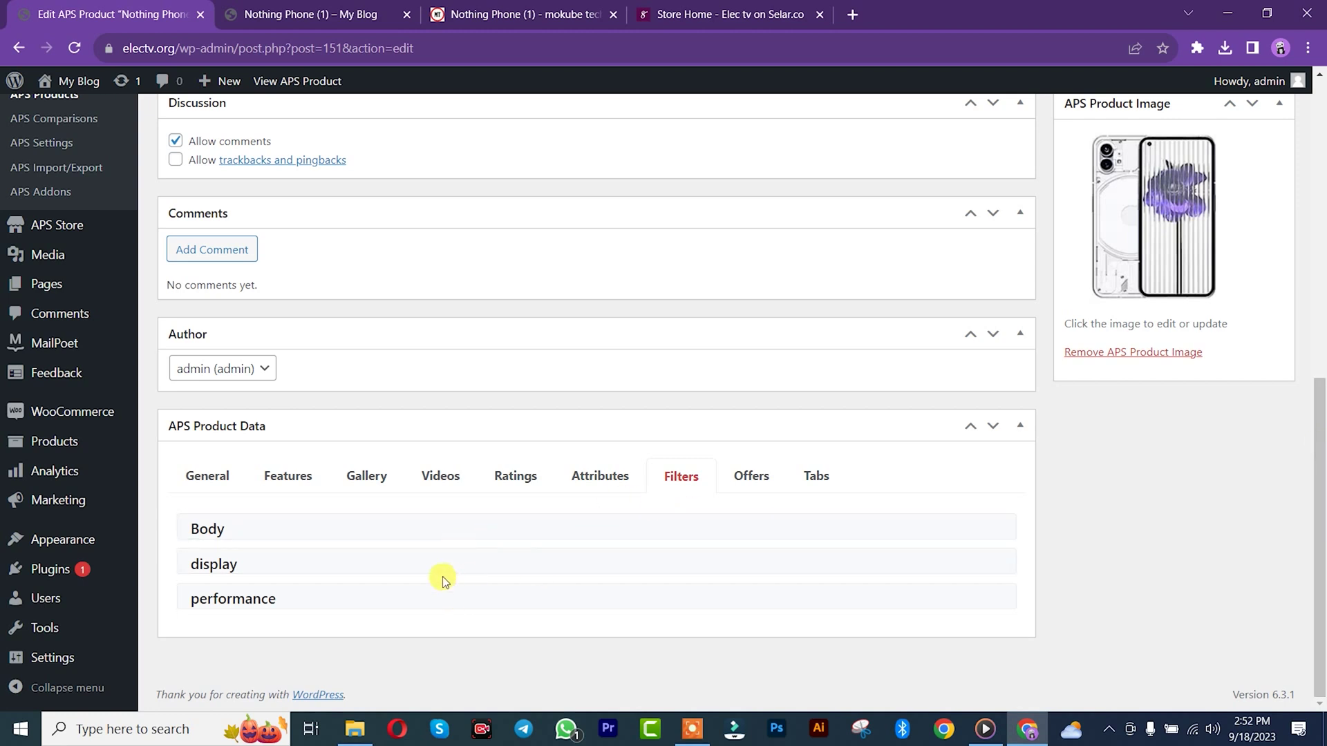
# - Add an affiliate offer to the product with Amazon as the store
pyautogui.click(744, 480)
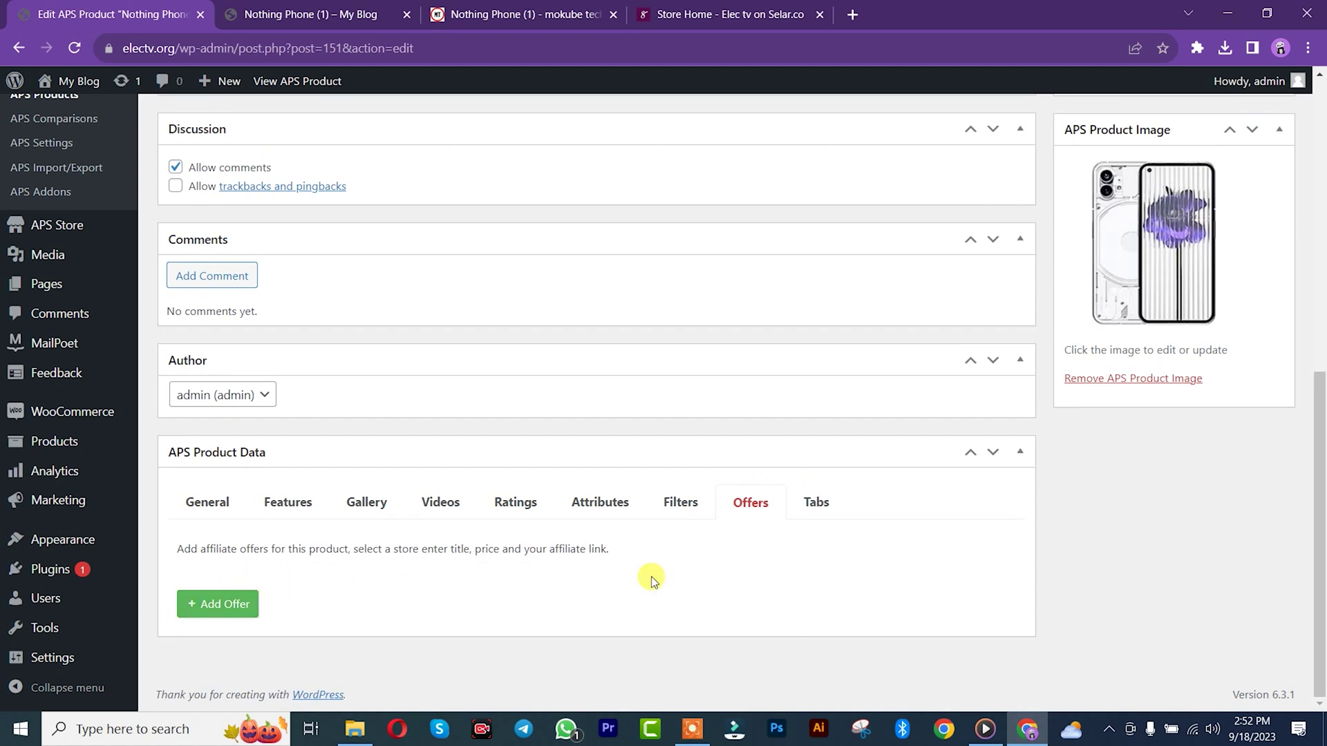
pyautogui.click(220, 604)
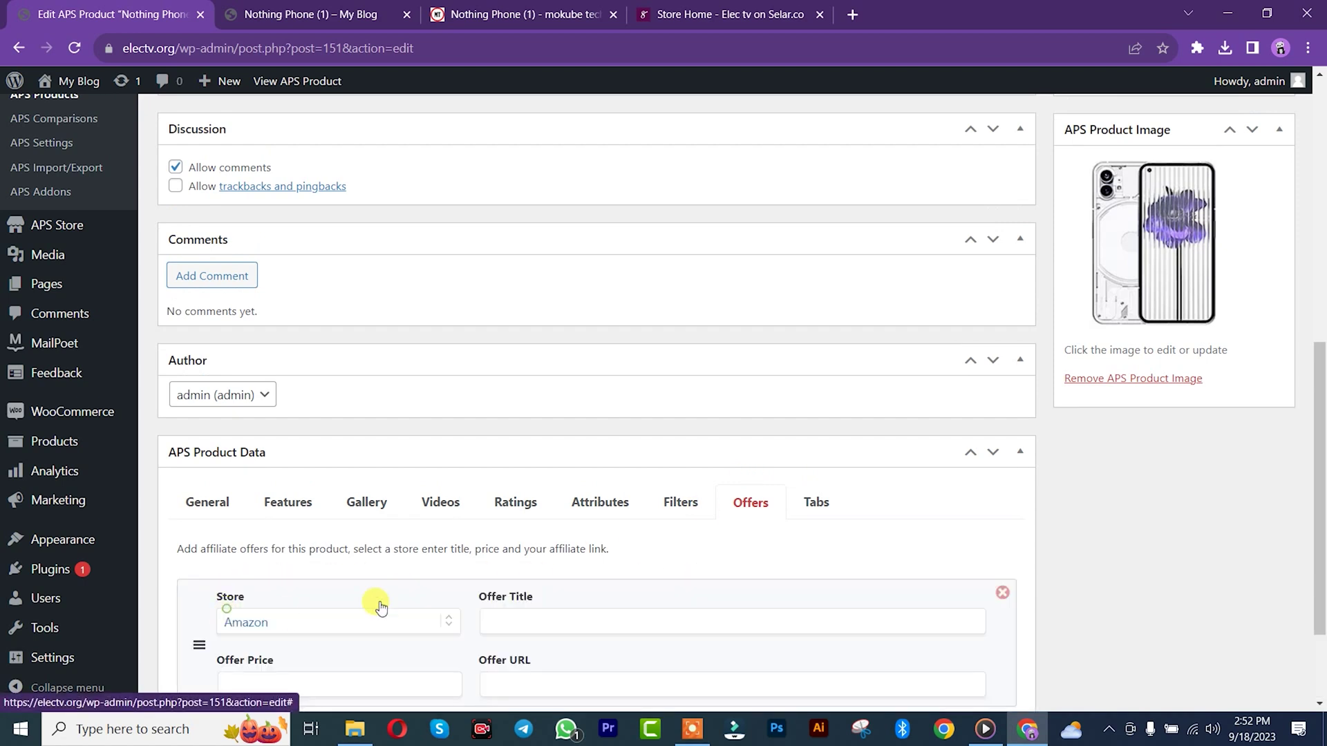
pyautogui.moveTo(1320, 457); pyautogui.dragTo(1320, 516)
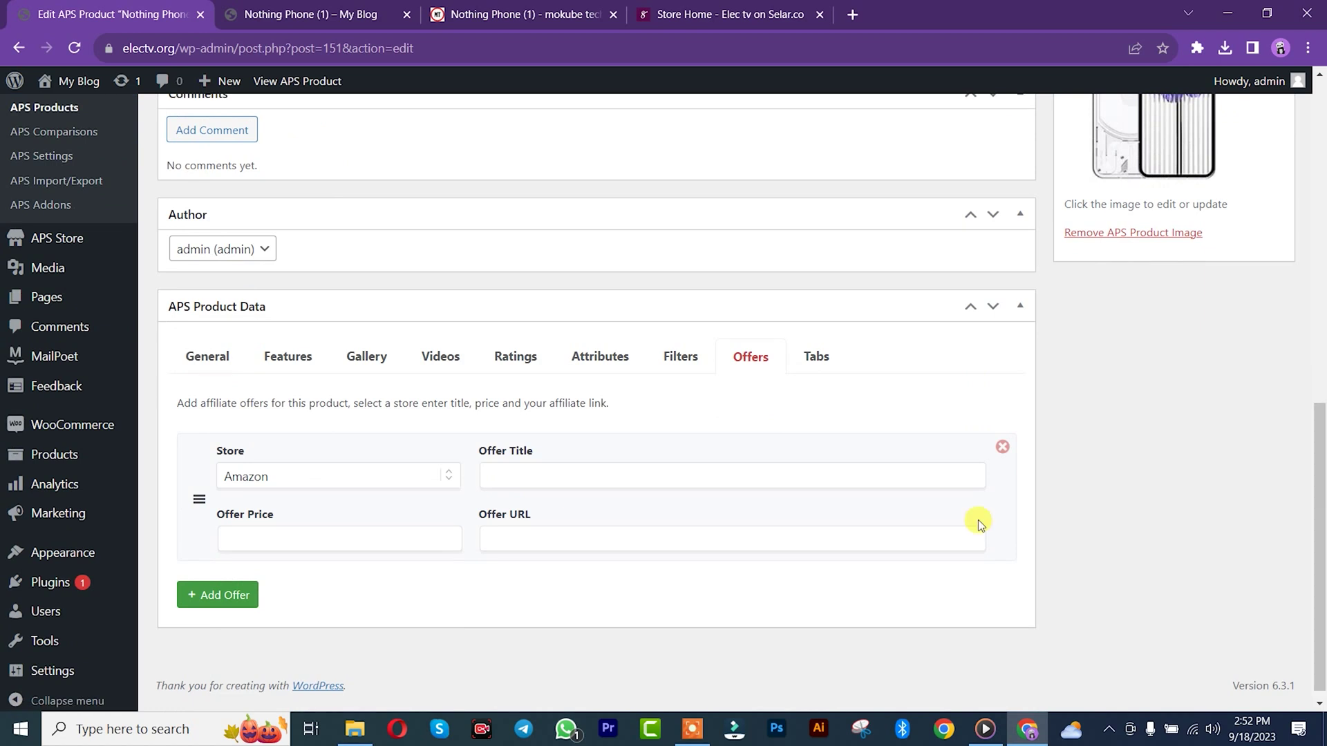
pyautogui.click(297, 478)
pyautogui.click(296, 476)
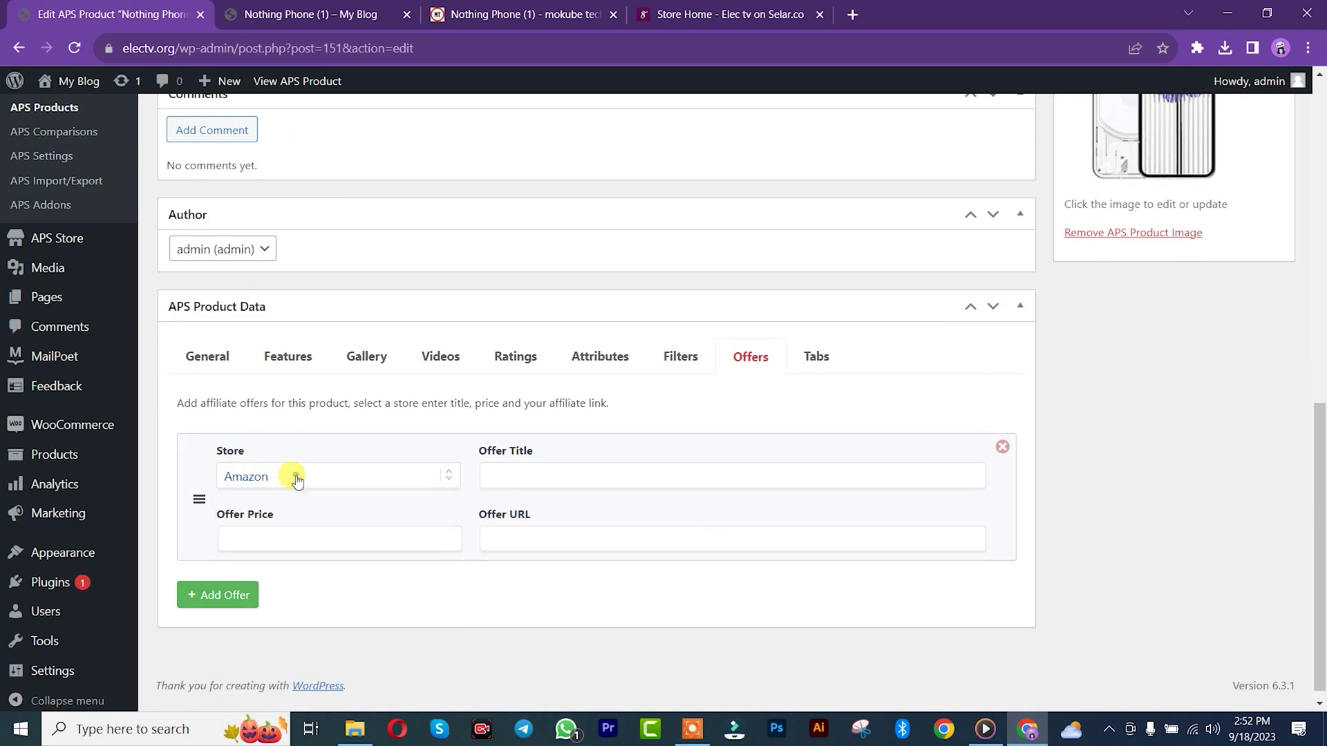
# - Check the product's custom tabs section, update the product, and review its reloaded preview page
pyautogui.click(815, 359)
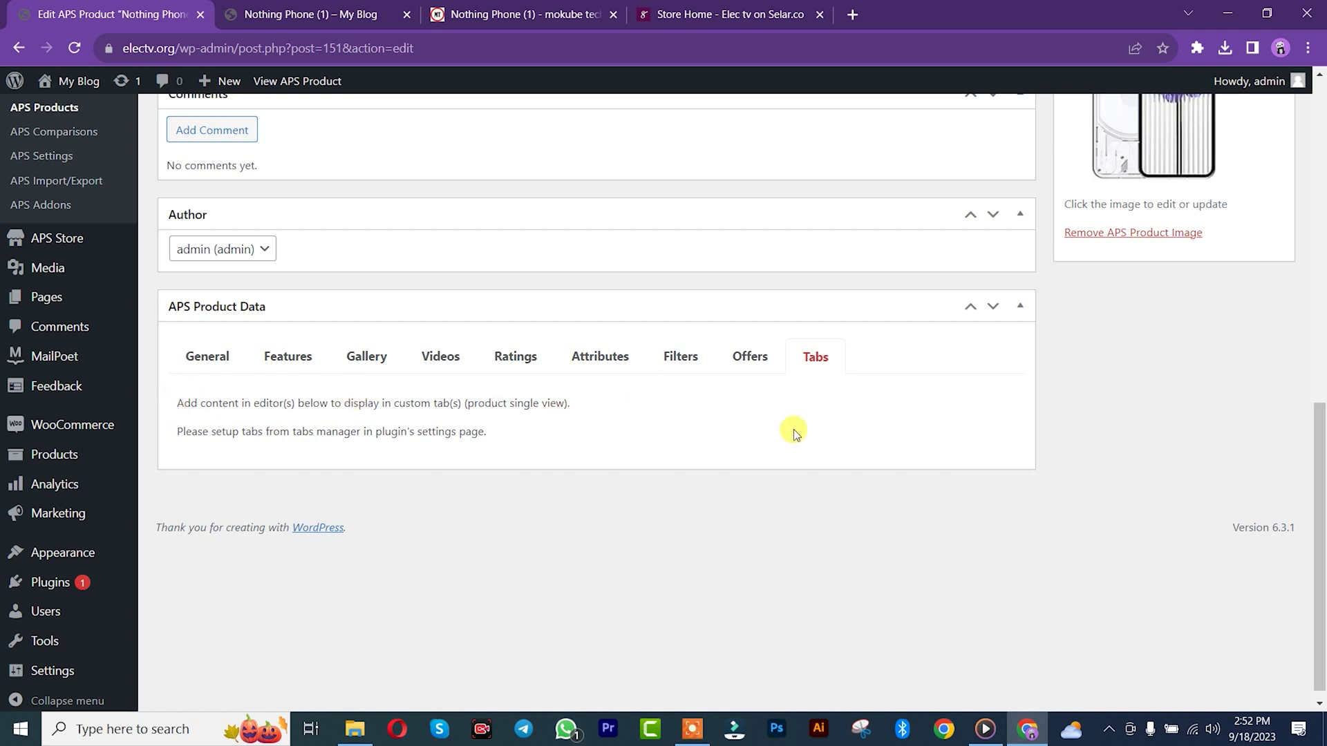
pyautogui.moveTo(1318, 487); pyautogui.dragTo(1319, 208)
pyautogui.click(1265, 265)
pyautogui.click(1252, 384)
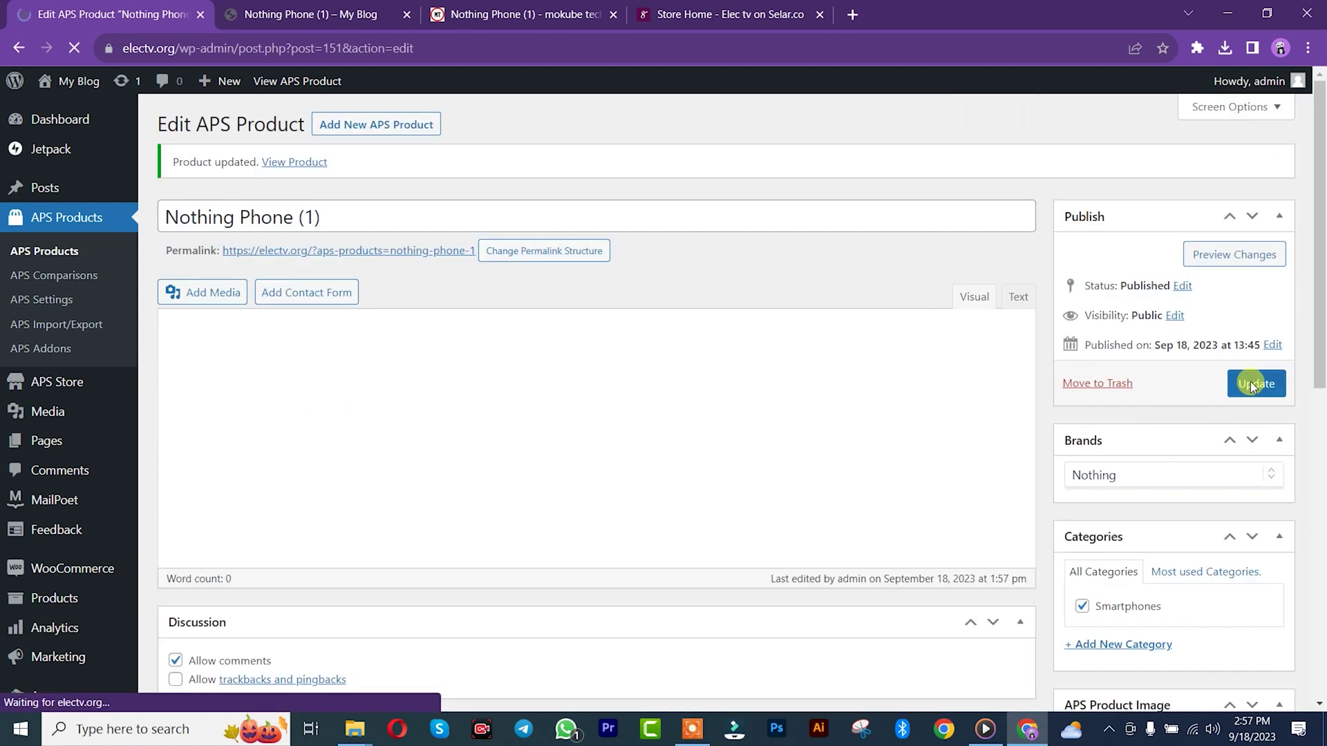
pyautogui.click(303, 12)
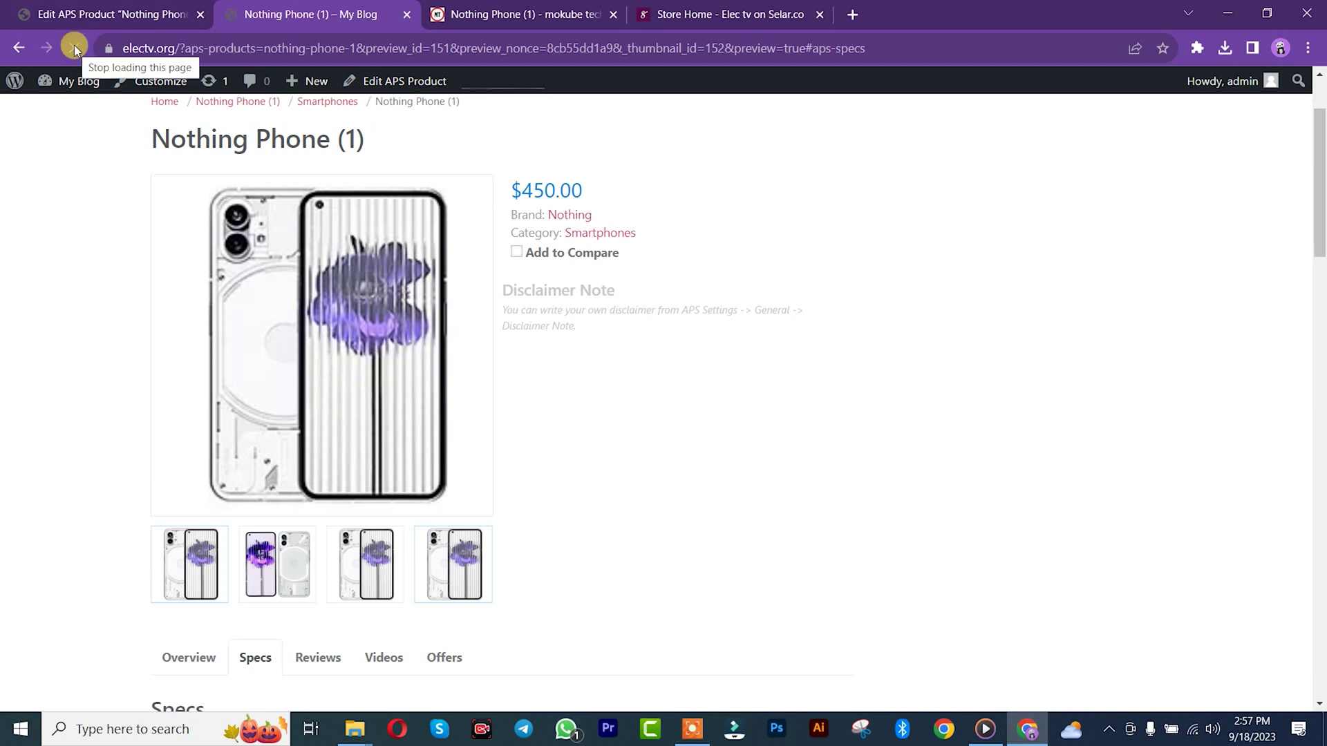
pyautogui.moveTo(1317, 208)
pyautogui.mouseDown()
pyautogui.moveTo(1320, 588)
pyautogui.moveTo(1318, 185)
pyautogui.mouseUp()
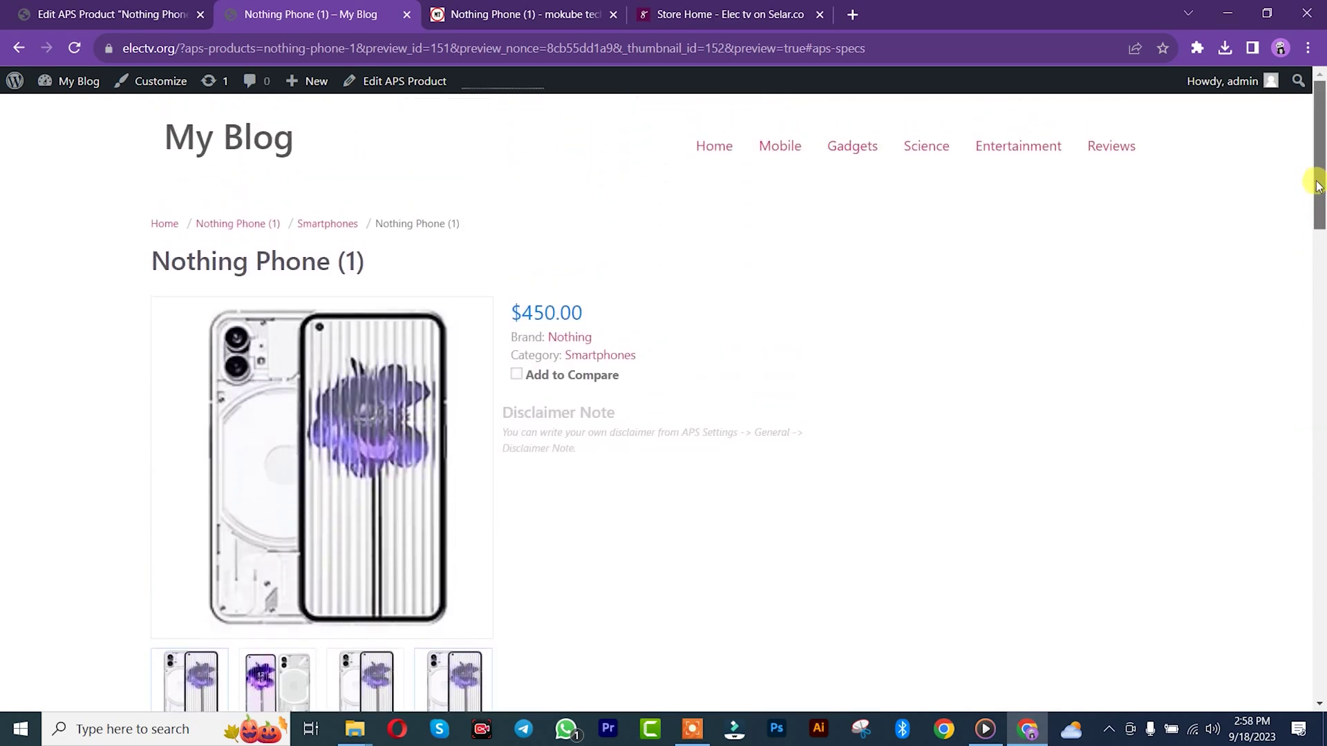